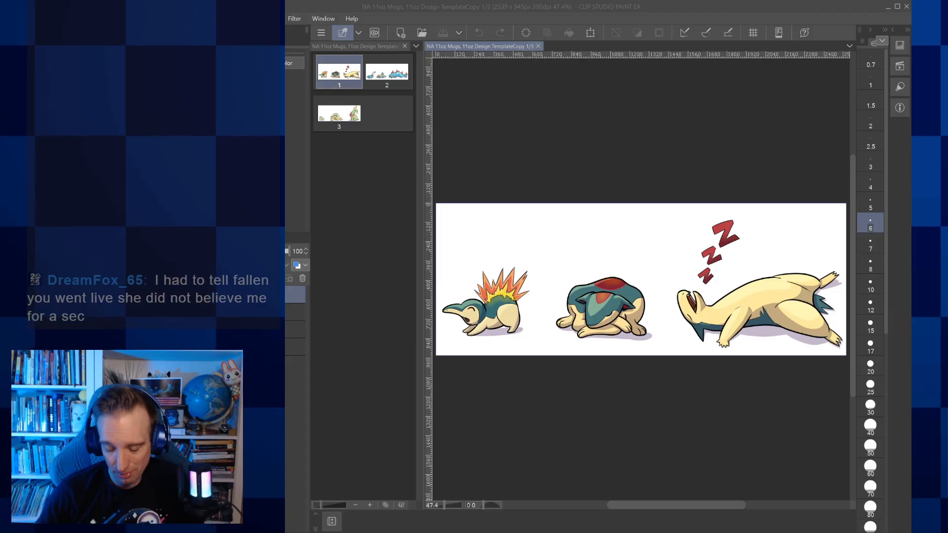
Step: View pages 2 and 3 of the 11oz mug design template
key(alt+Tab)
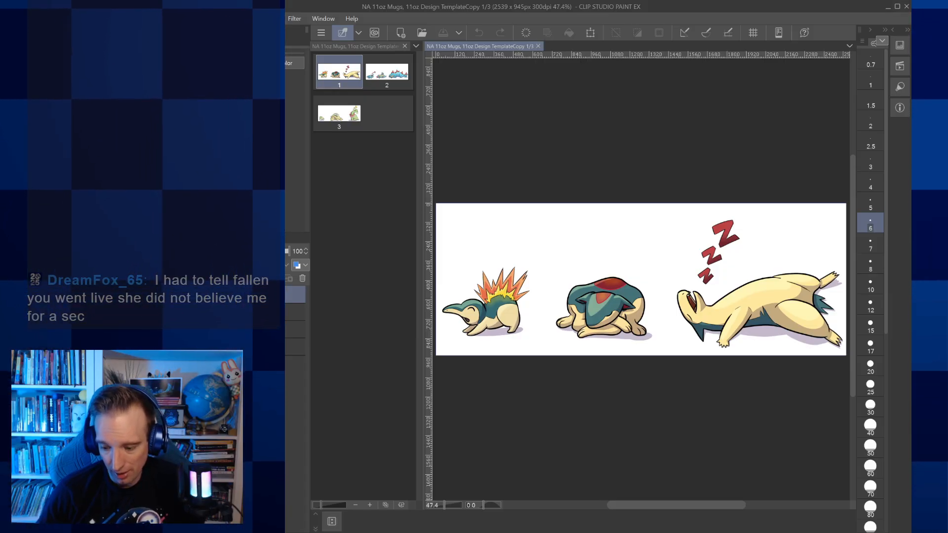
double_click(387, 74)
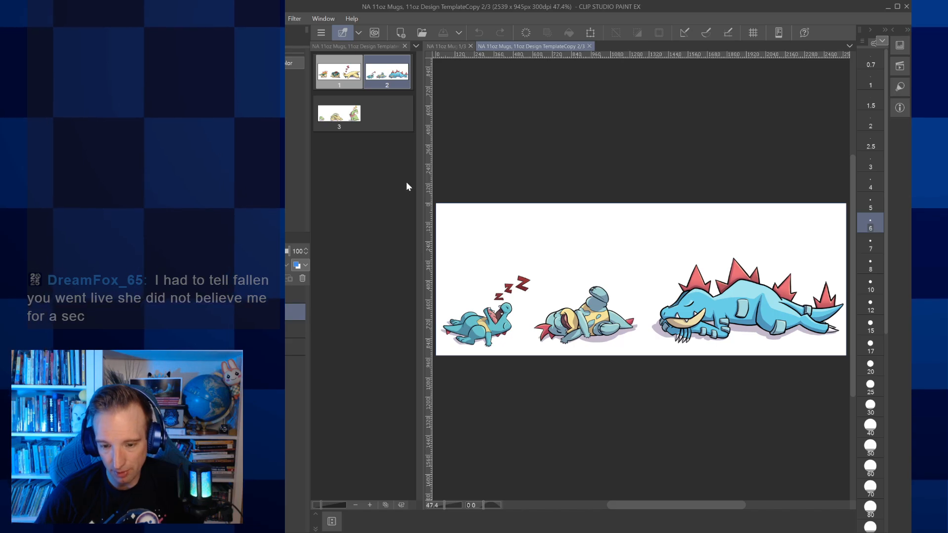
double_click(347, 116)
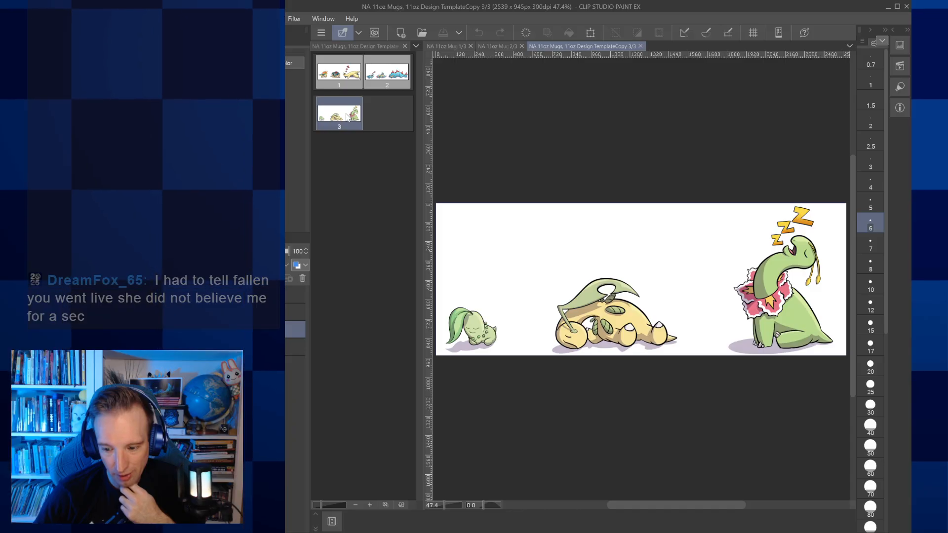
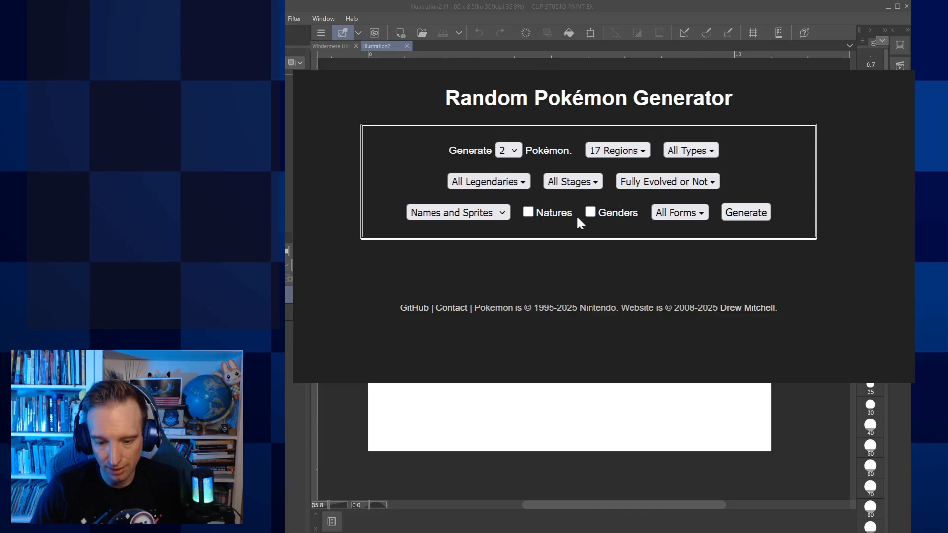
Step: Generate two random Pokémon and paste the Groudon sprite, enlarged, into the upper-left corner of the blank Illustration2 canvas
click(756, 217)
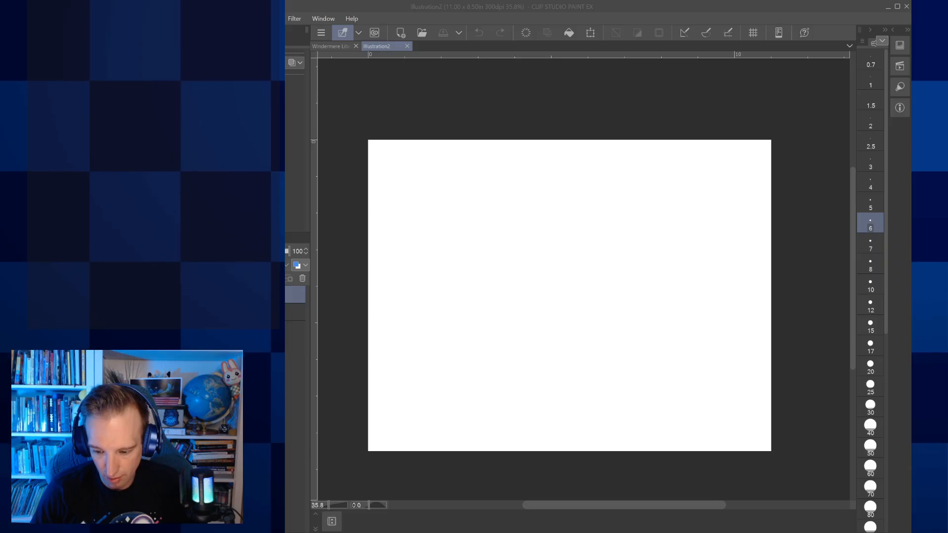
click(724, 526)
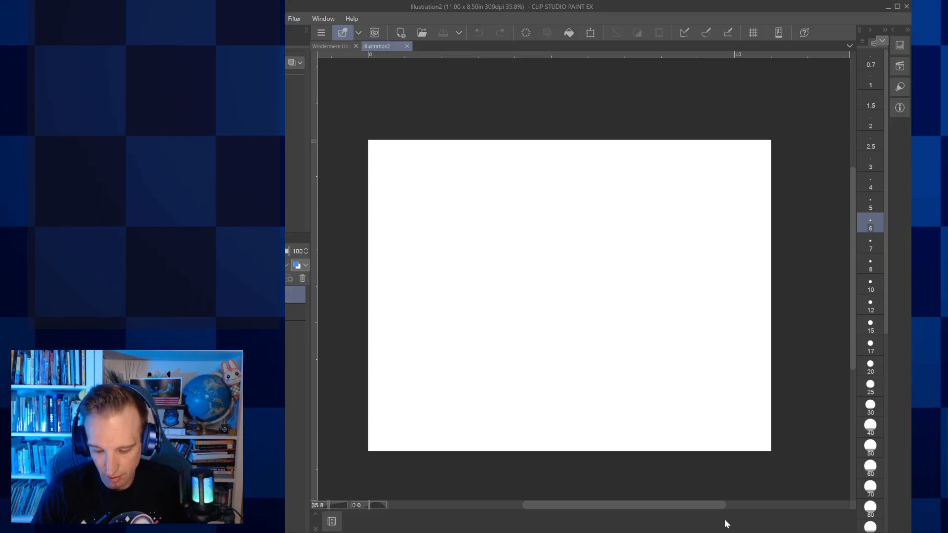
key(ctrl+v)
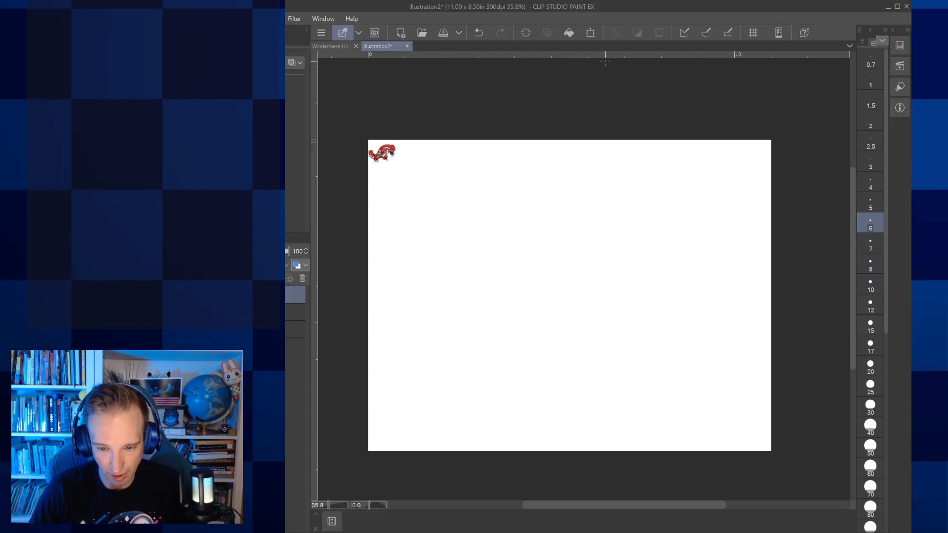
click(596, 38)
drag(395, 163, 445, 211)
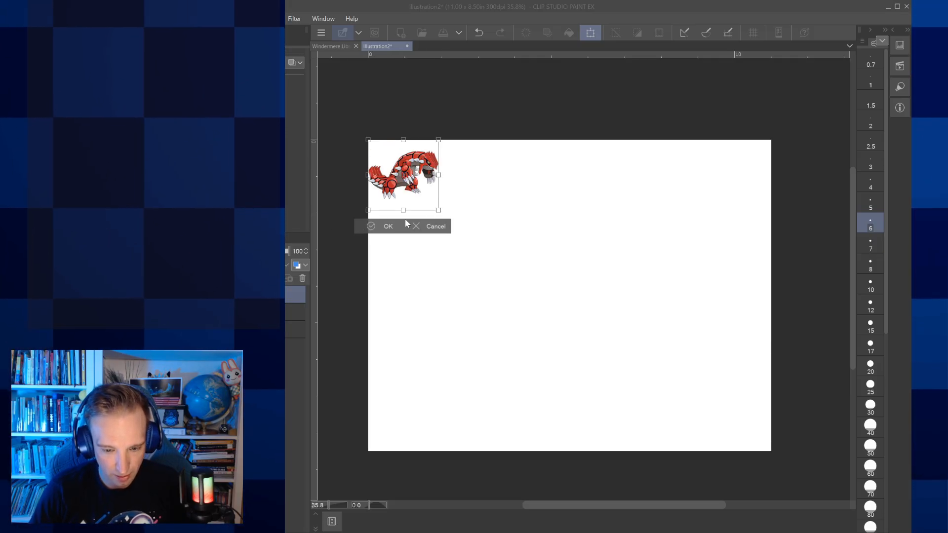
click(388, 226)
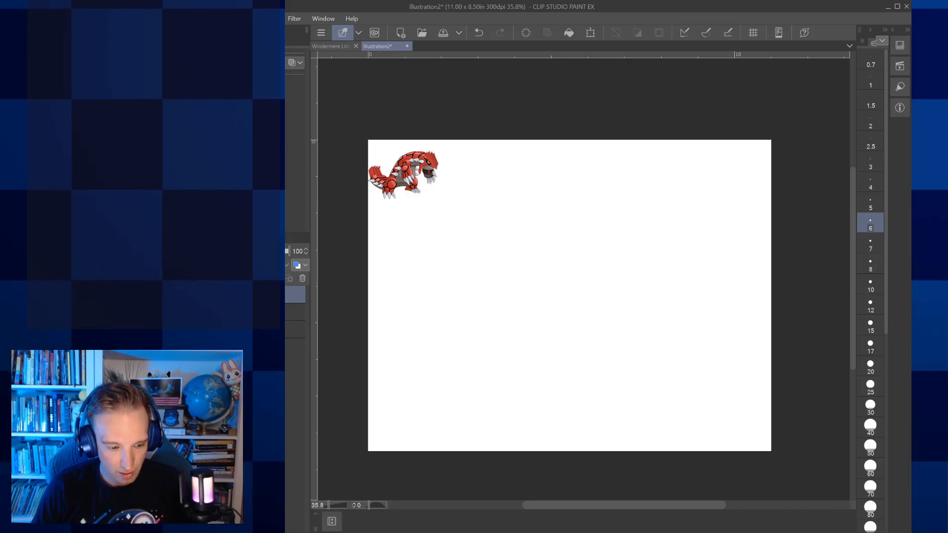
Step: Add the text label "GROUDON" below the Groudon sprite
key(t)
click(374, 214)
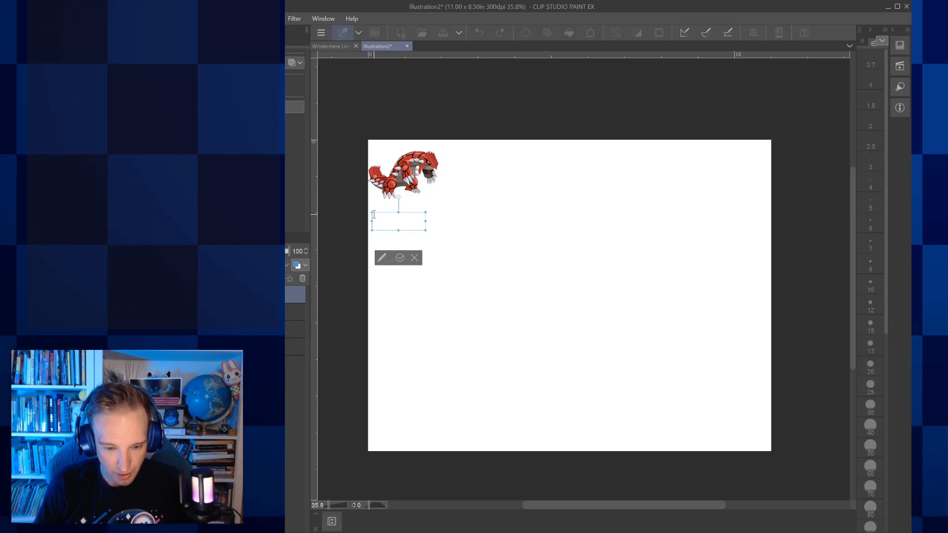
text(GROUDON)
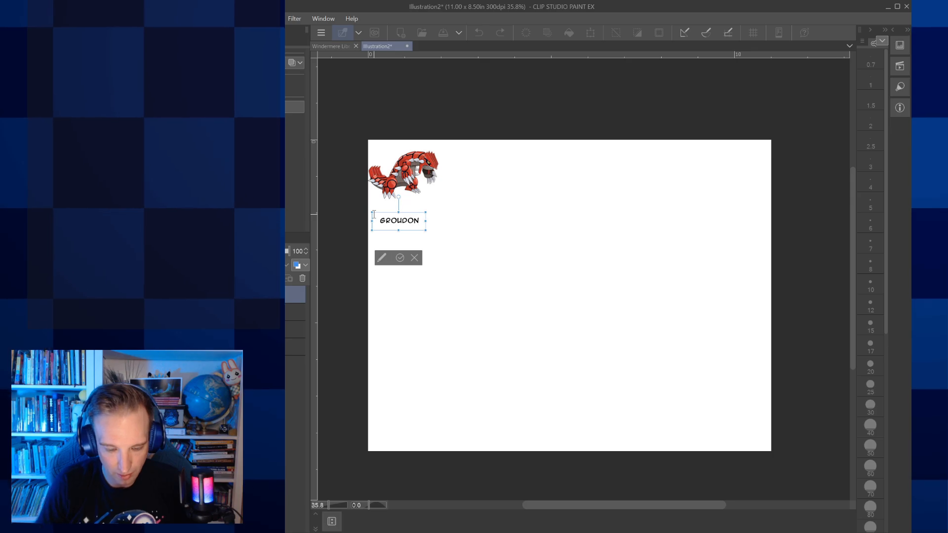
click(401, 258)
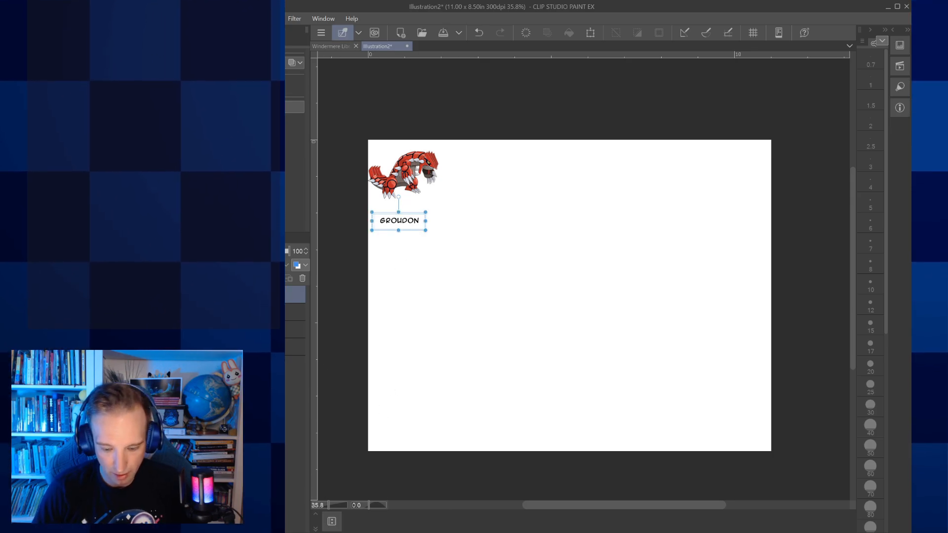
Step: Paste the Forretress sprite, enlarge it and place it in the upper-right corner of the canvas
click(519, 463)
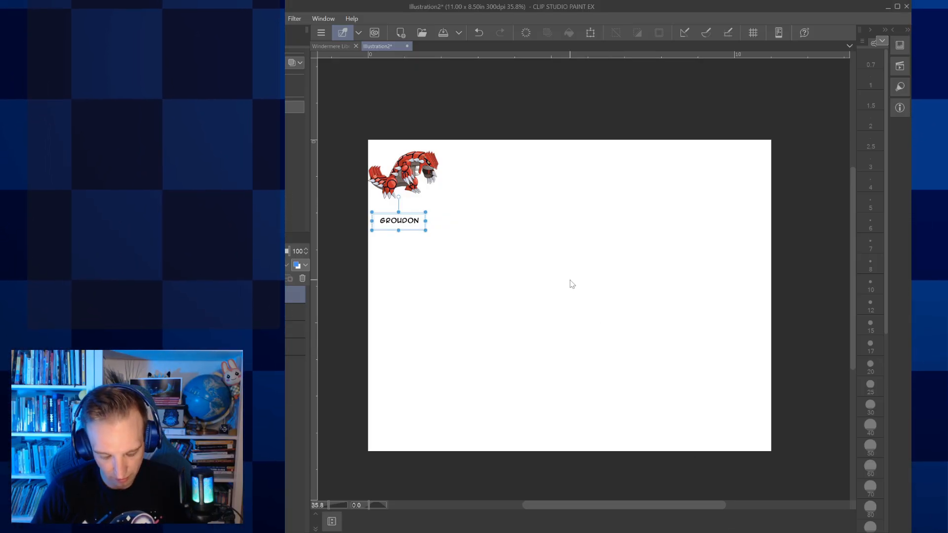
key(ctrl+v)
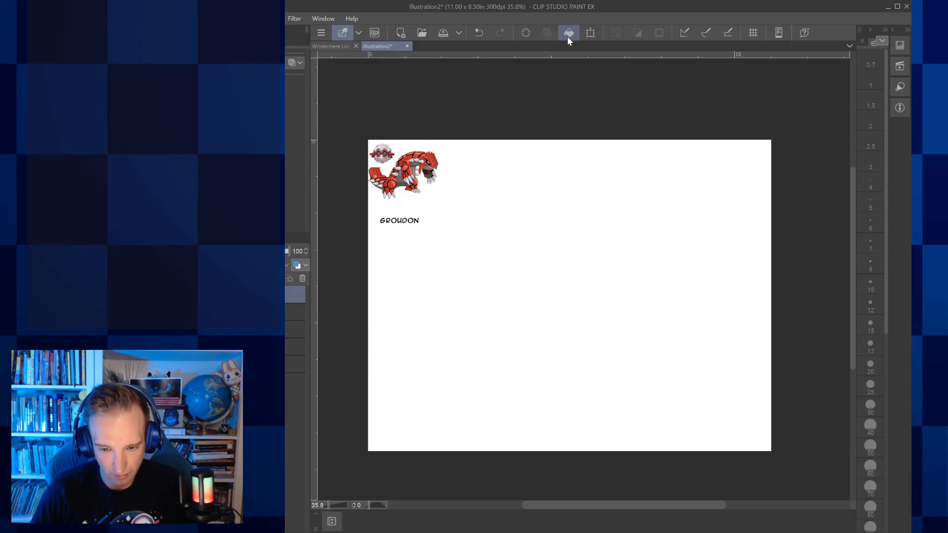
click(591, 33)
drag(388, 151, 678, 201)
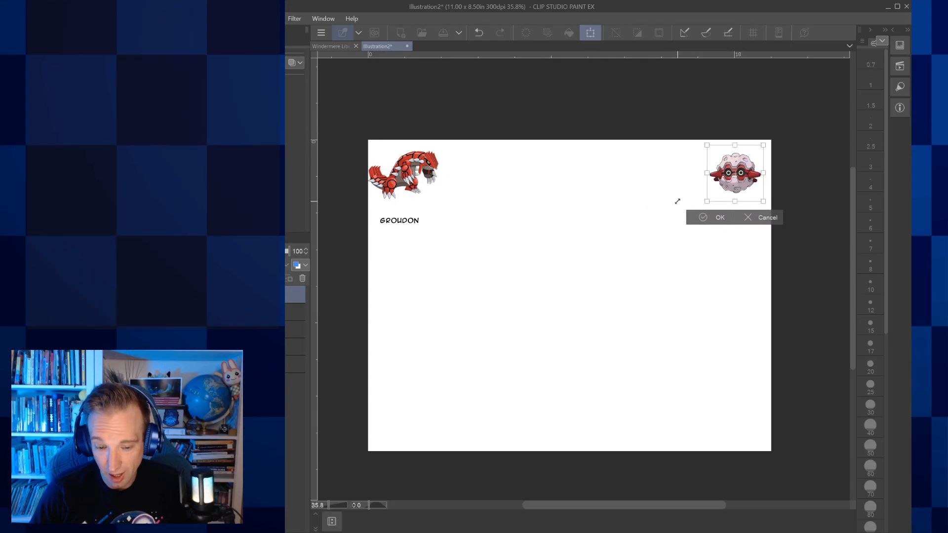
click(718, 221)
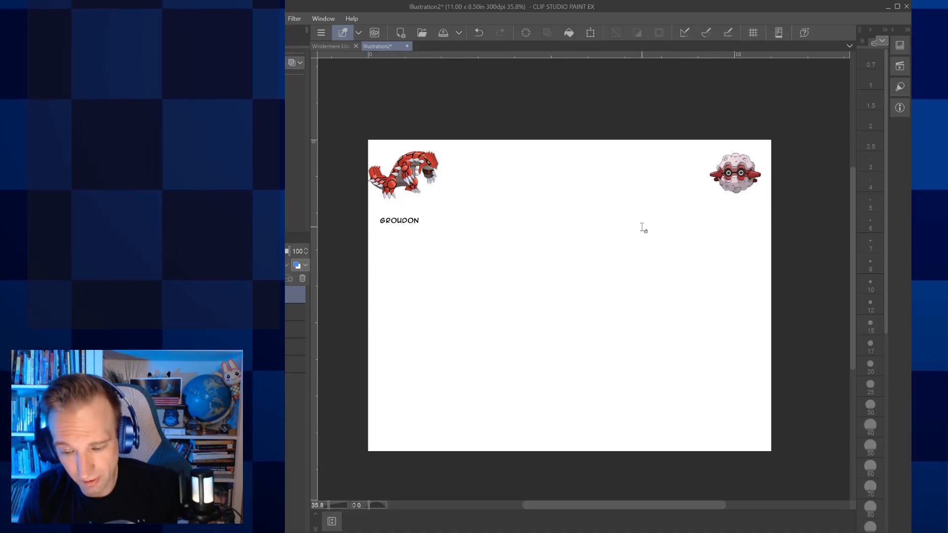
Step: Add the label "FORRETRESS" on a single line, centred below the Forretress sprite
click(703, 209)
text(FORRETRESS)
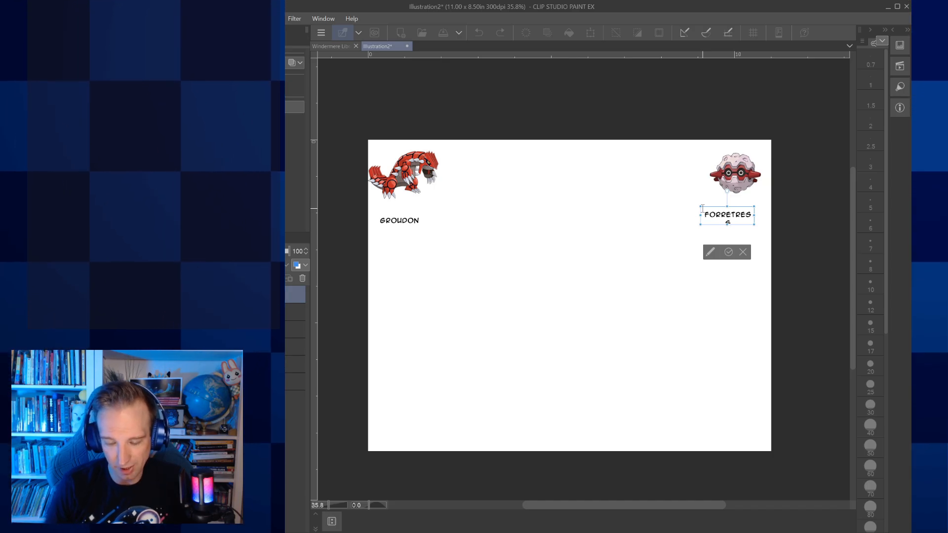
drag(700, 215, 694, 215)
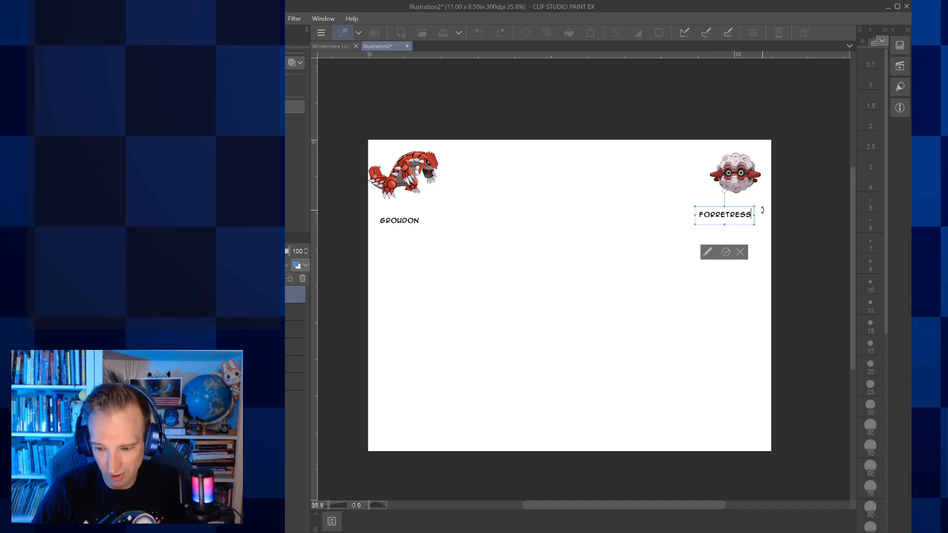
drag(758, 215, 747, 206)
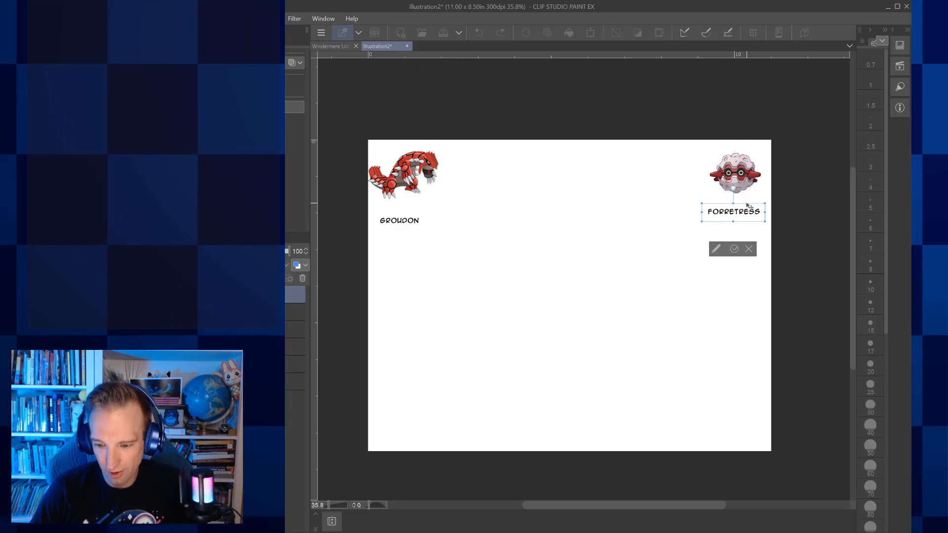
click(735, 250)
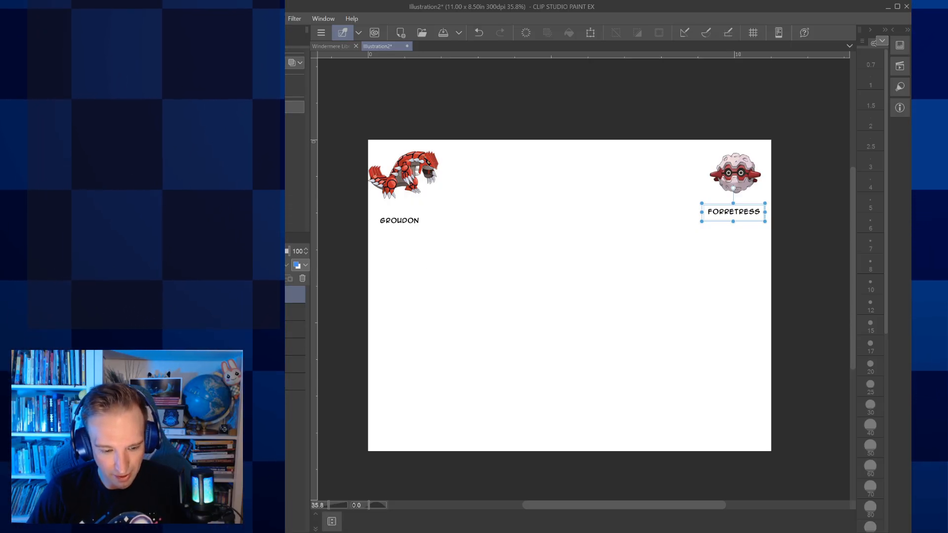
Step: On the lower drawing layer, sketch a large round body at the canvas centre with the pencil at brush size 8
click(295, 312)
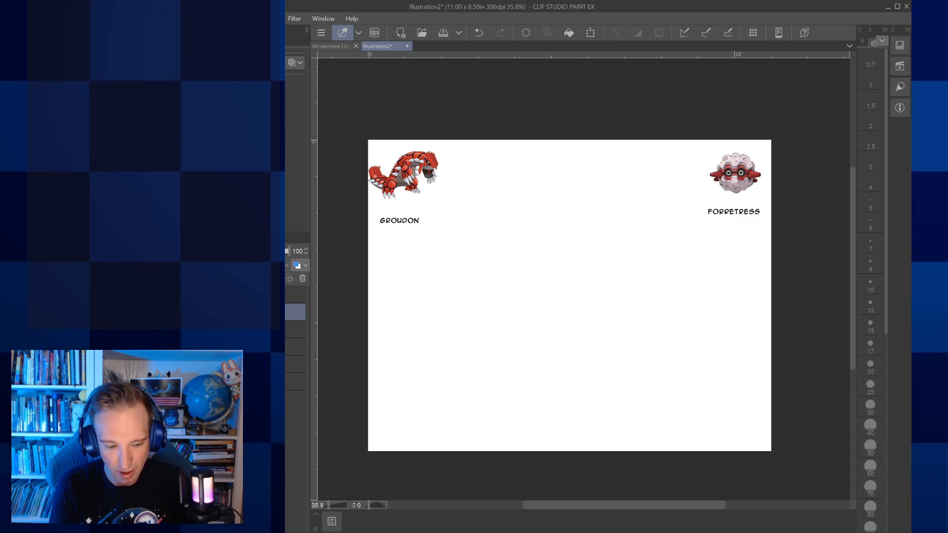
click(295, 364)
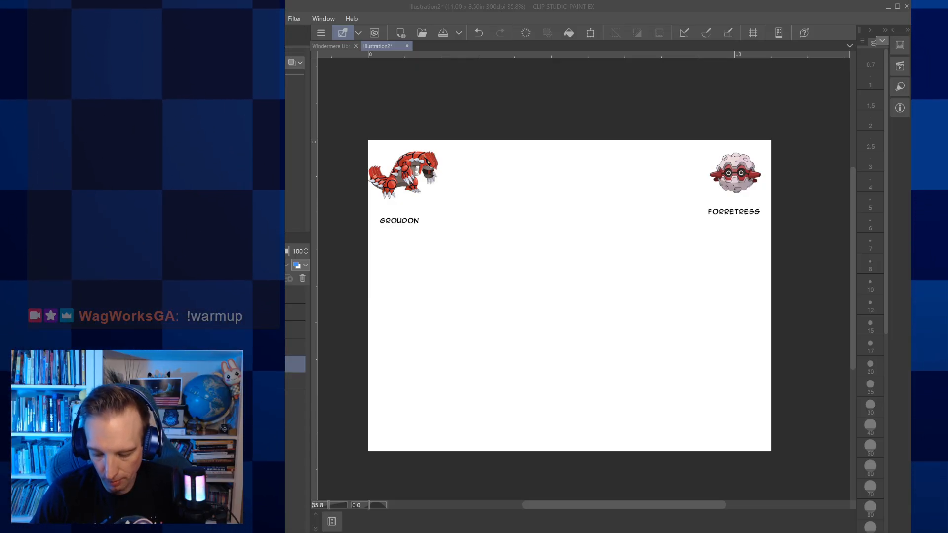
click(697, 529)
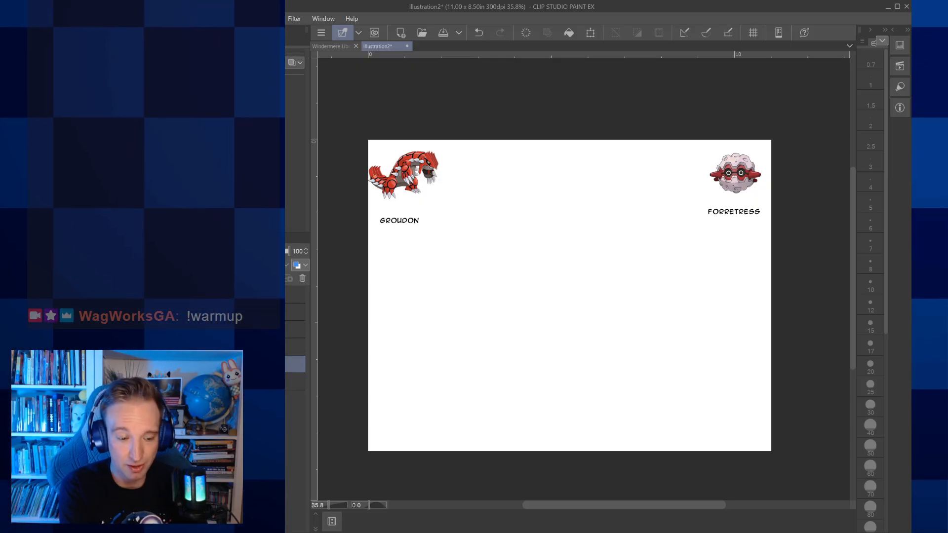
key(p)
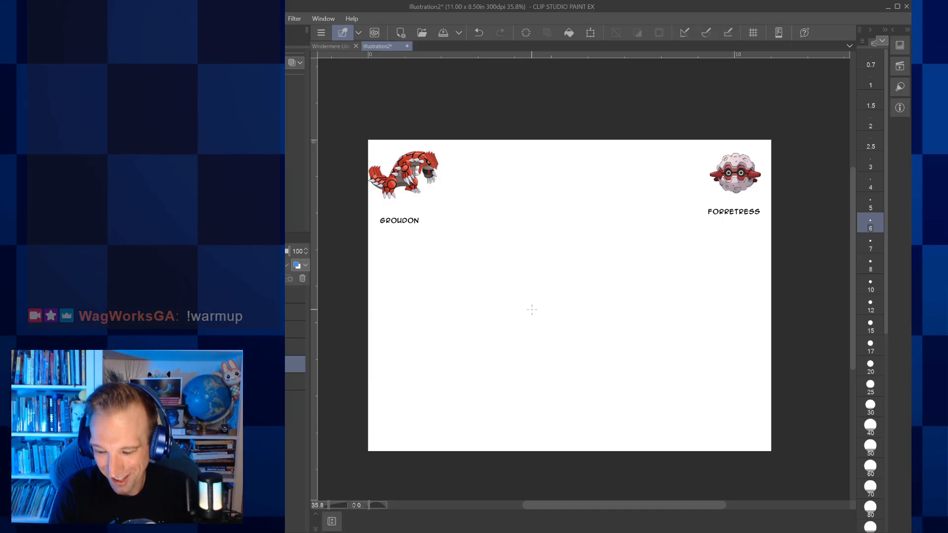
key(bracketright)
key(bracketright)
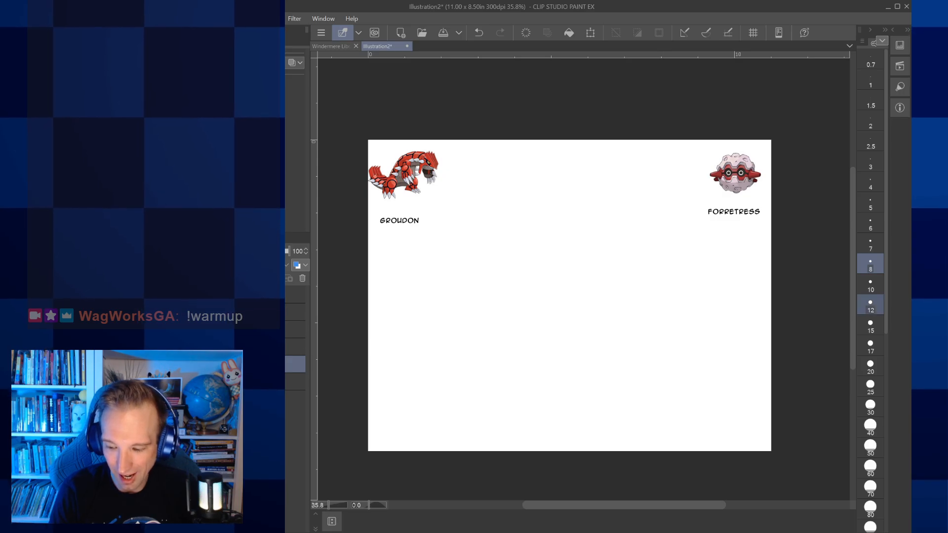
mouse_move(515, 271)
mouse_down()
mouse_move(568, 245)
mouse_move(603, 257)
mouse_move(562, 335)
mouse_up()
mouse_move(612, 269)
mouse_down()
mouse_move(542, 340)
mouse_move(508, 255)
mouse_move(611, 258)
mouse_move(596, 248)
mouse_move(501, 277)
mouse_move(552, 350)
mouse_move(616, 280)
mouse_move(609, 313)
mouse_move(518, 340)
mouse_move(602, 256)
mouse_up()
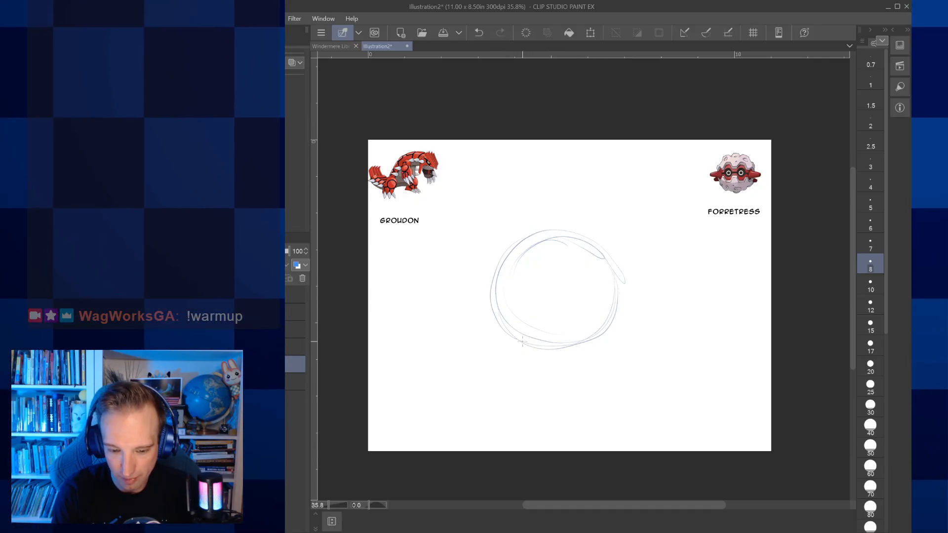
Step: Sketch three legs with feet under the round body and reinforce the body's upper outline
mouse_move(574, 333)
mouse_down()
mouse_move(603, 355)
mouse_move(586, 306)
mouse_move(575, 370)
mouse_move(596, 309)
mouse_move(597, 372)
mouse_move(574, 377)
mouse_move(612, 372)
mouse_move(606, 360)
mouse_move(589, 379)
mouse_up()
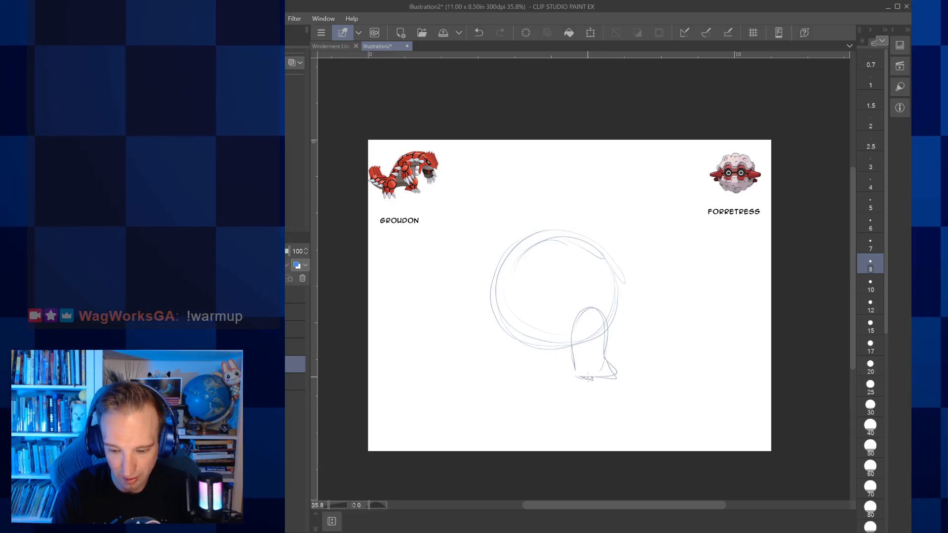
mouse_move(486, 310)
mouse_down()
mouse_move(511, 361)
mouse_move(539, 364)
mouse_up()
drag(537, 364, 516, 375)
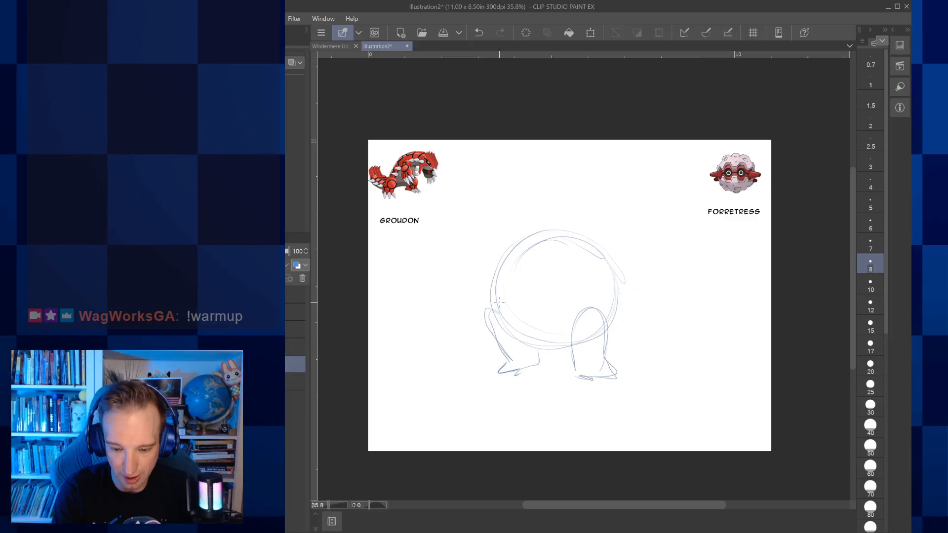
mouse_move(493, 300)
mouse_down()
mouse_move(616, 272)
mouse_move(625, 307)
mouse_up()
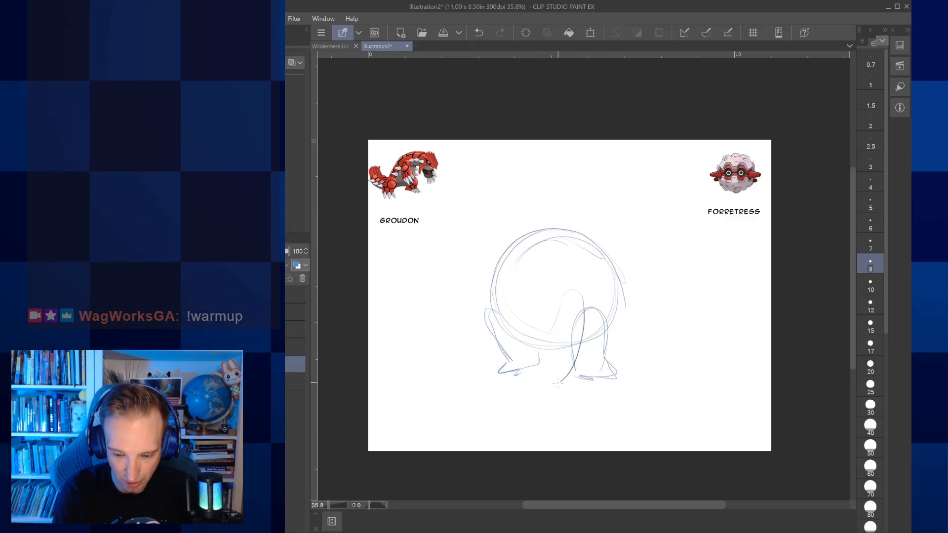
drag(561, 384, 562, 294)
Step: Sketch a curved, drooping limb on the body's left side and an outstretched arm with a raised, clawed hand on the right
drag(461, 307, 458, 352)
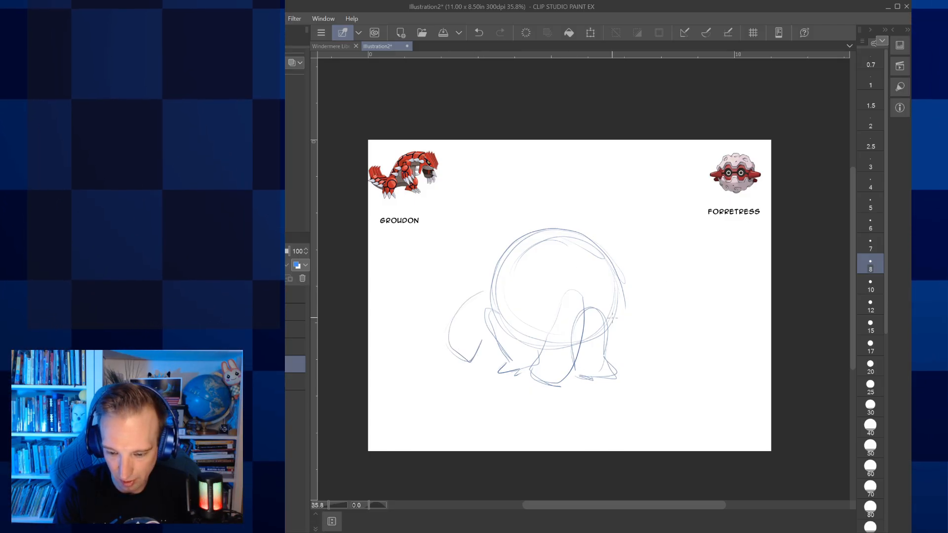
drag(605, 337, 642, 349)
mouse_move(621, 304)
mouse_down()
mouse_move(650, 324)
mouse_move(669, 323)
mouse_move(663, 345)
mouse_up()
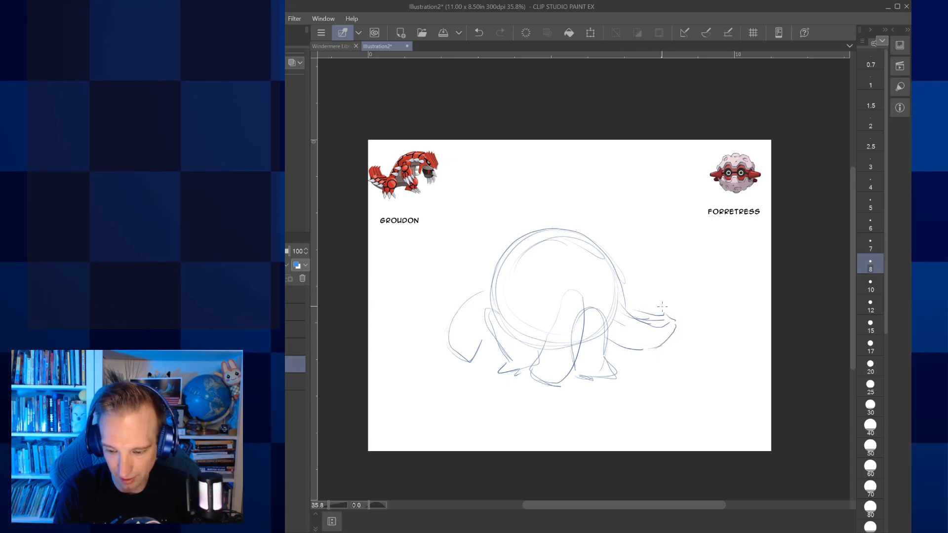
drag(674, 320, 689, 304)
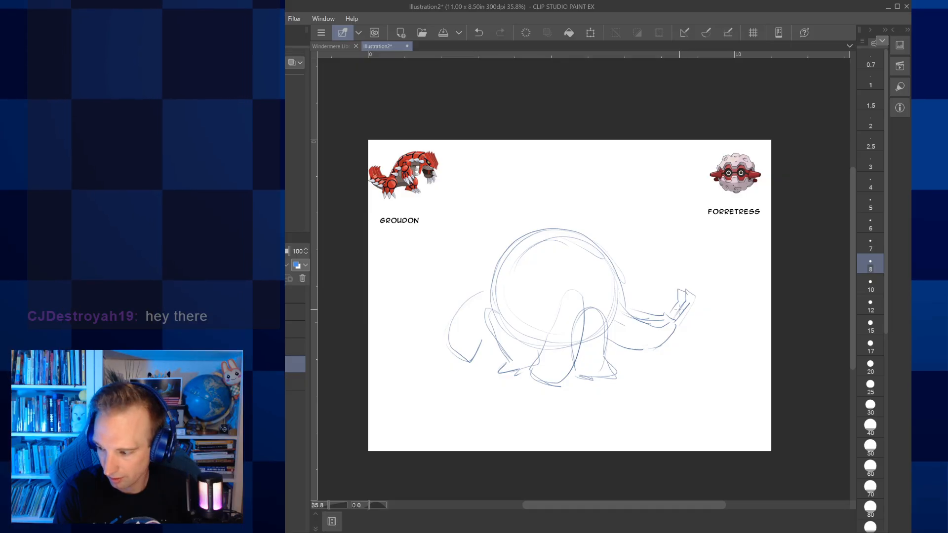
mouse_move(670, 290)
mouse_down()
mouse_move(668, 308)
mouse_move(712, 287)
mouse_up()
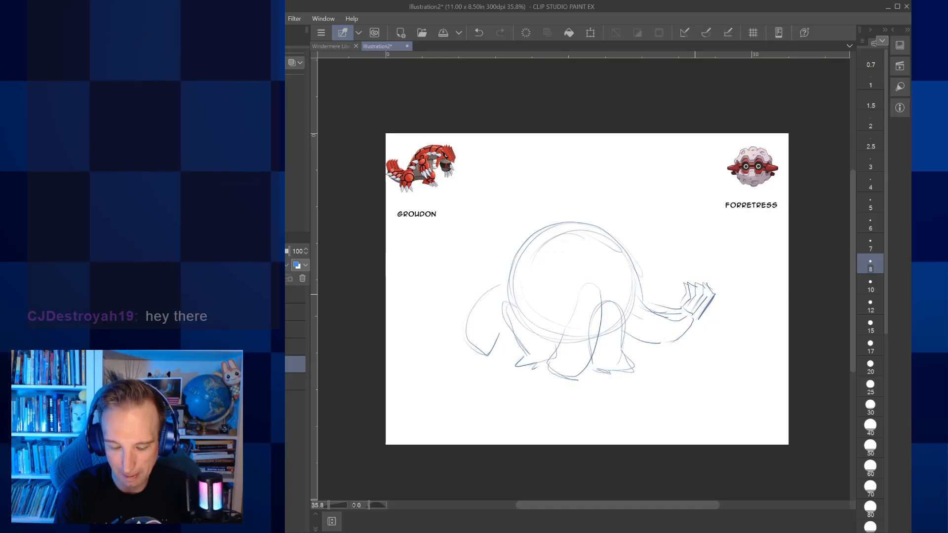
drag(466, 337, 476, 370)
drag(477, 351, 486, 369)
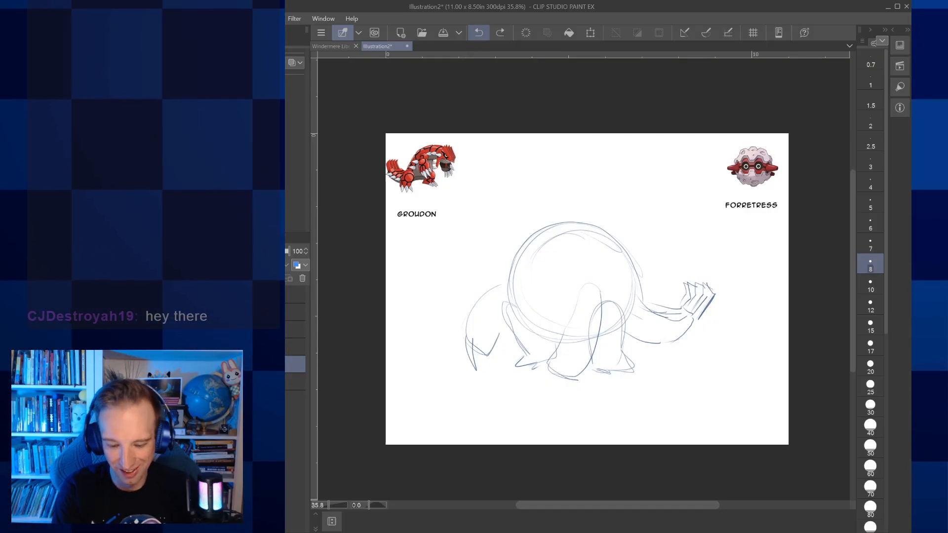
click(481, 32)
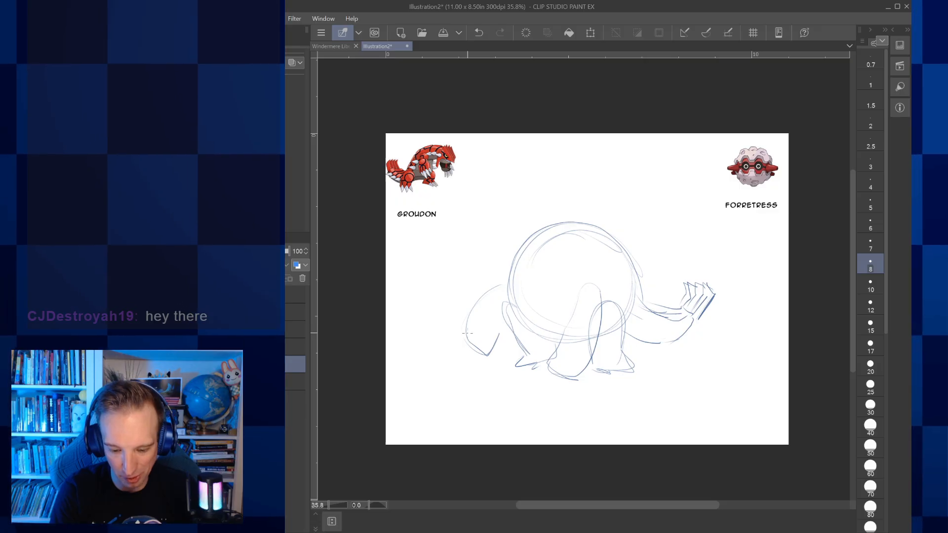
Step: Add short finger strokes at the tip of the drooping limb on the body's left side
drag(470, 340, 477, 358)
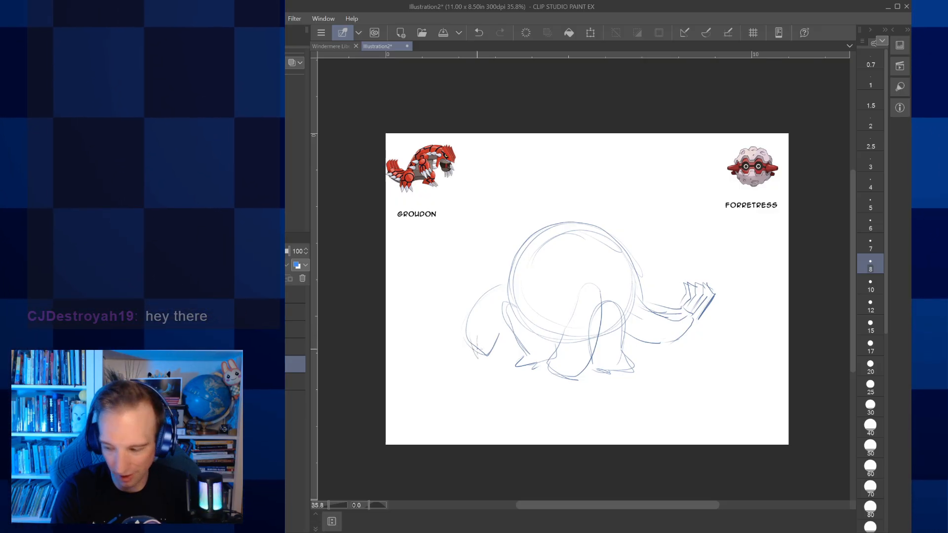
scroll(455, 349, up, 2)
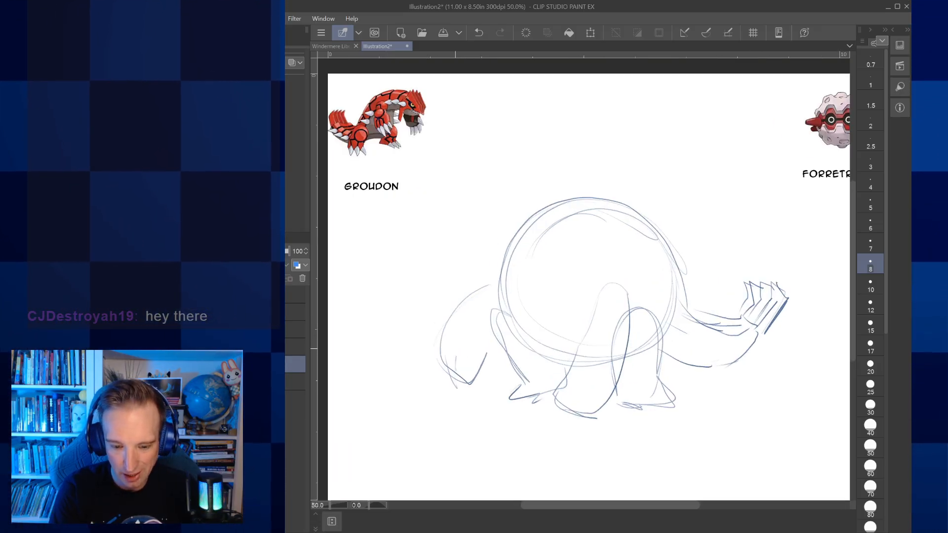
scroll(455, 349, down, 2)
scroll(455, 349, down, 1)
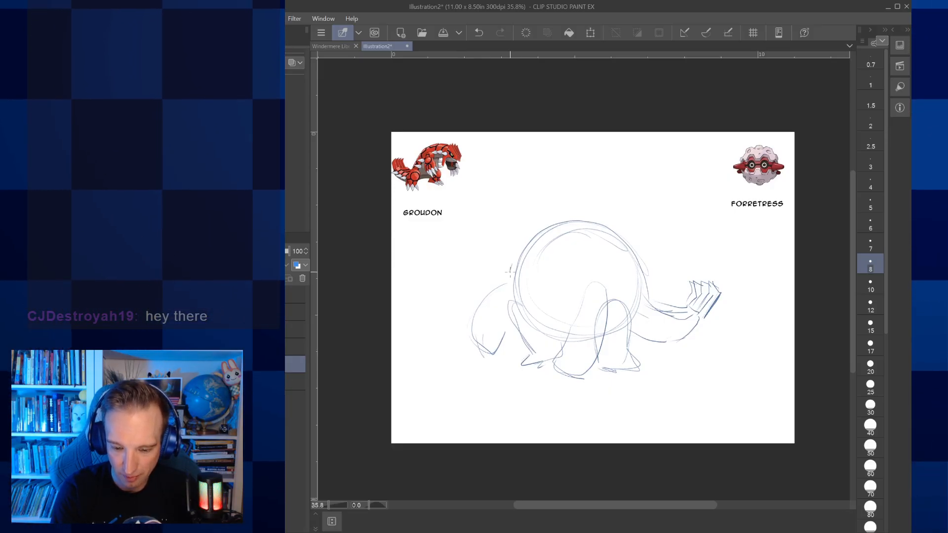
Step: Sketch a jagged upper edge for the face opening across the round body, with a protruding tube on each side
drag(510, 273, 520, 266)
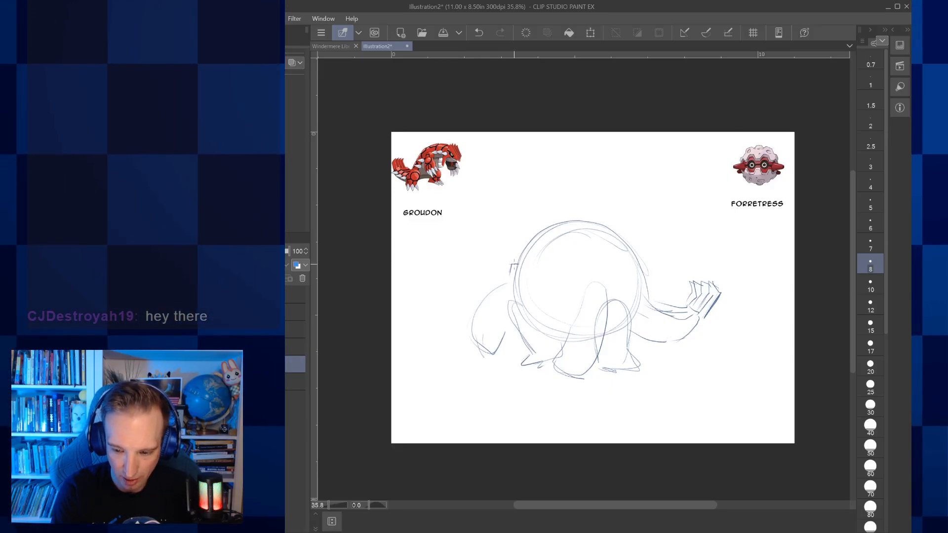
drag(538, 232, 523, 251)
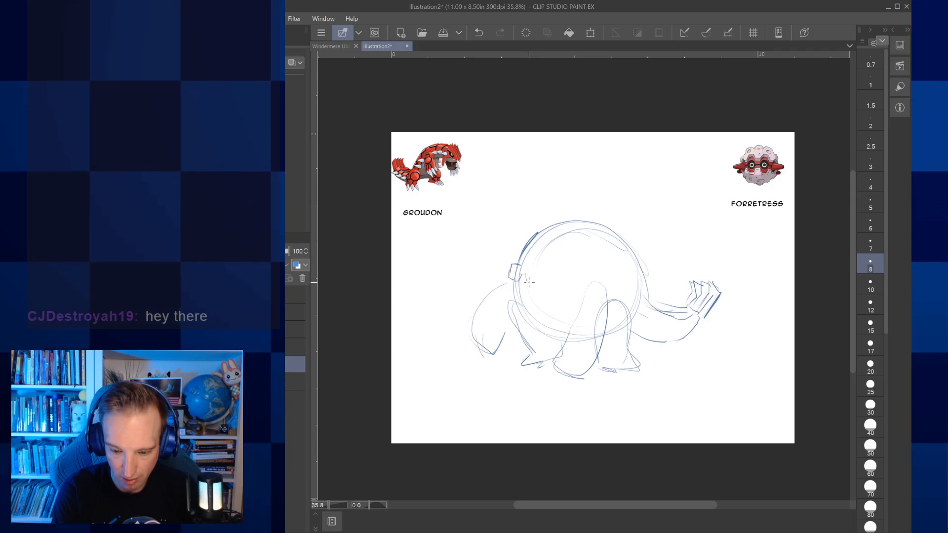
drag(524, 279, 560, 267)
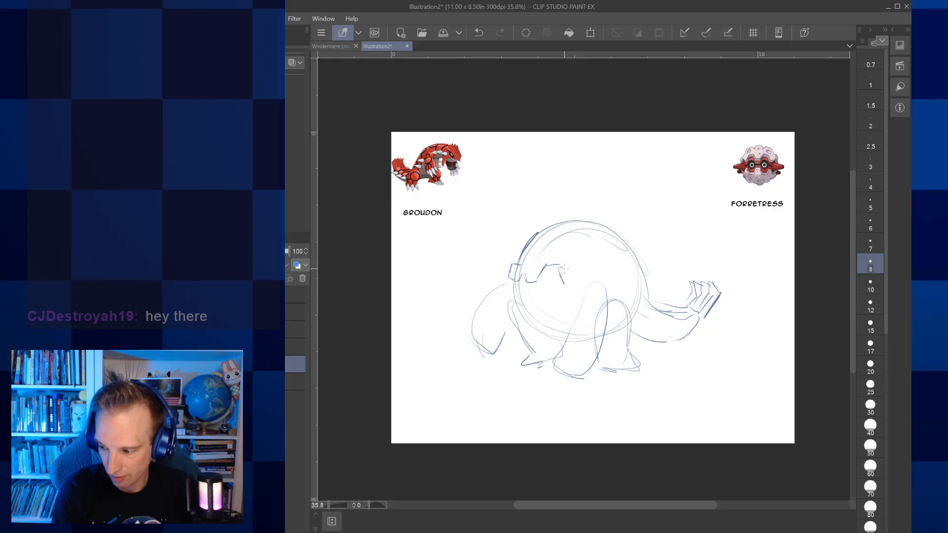
mouse_move(560, 269)
mouse_down()
mouse_move(569, 285)
mouse_move(584, 267)
mouse_up()
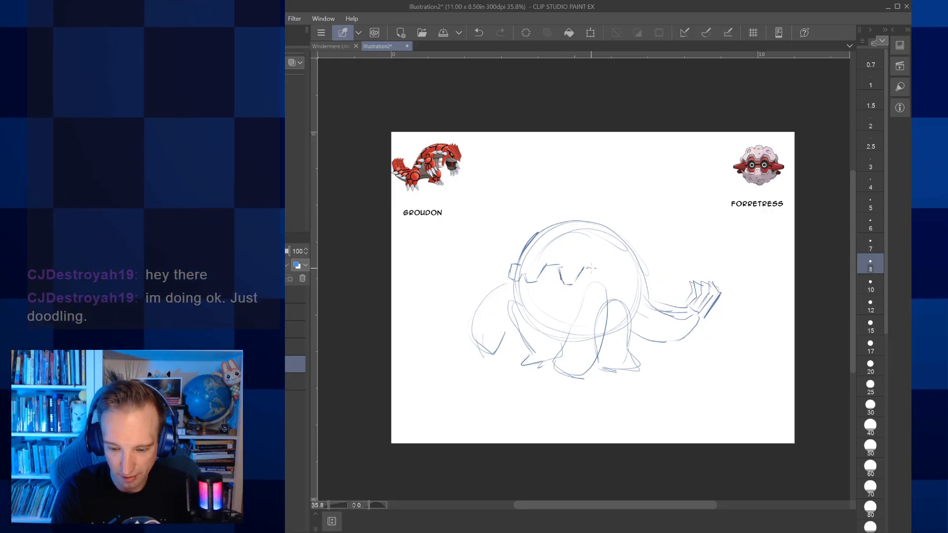
mouse_move(593, 268)
mouse_down()
mouse_move(597, 280)
mouse_move(633, 274)
mouse_up()
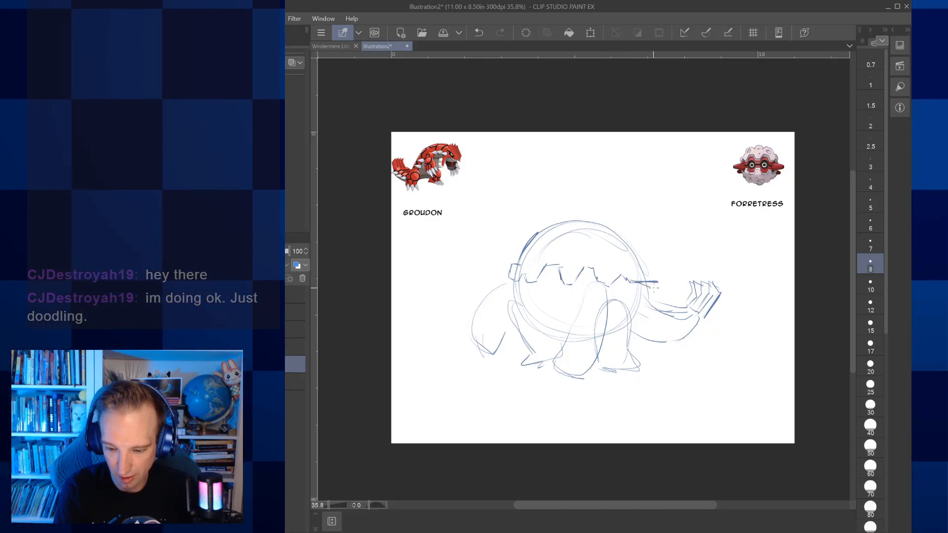
drag(631, 305, 657, 295)
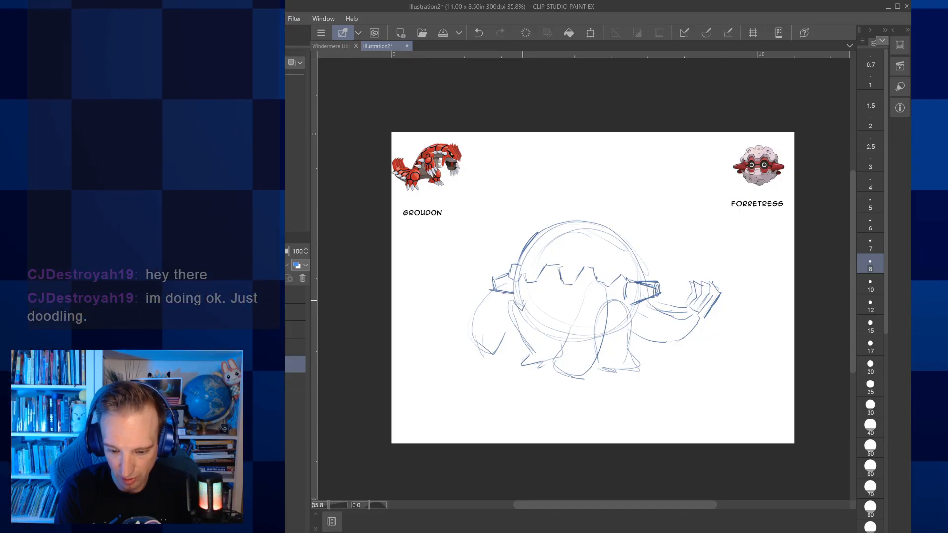
Step: Sketch the jagged lower edge of the face opening and reinforce the outline of the front leg crossing the body
drag(533, 297, 539, 309)
mouse_move(542, 309)
mouse_down()
mouse_move(570, 302)
mouse_move(589, 315)
mouse_move(606, 300)
mouse_up()
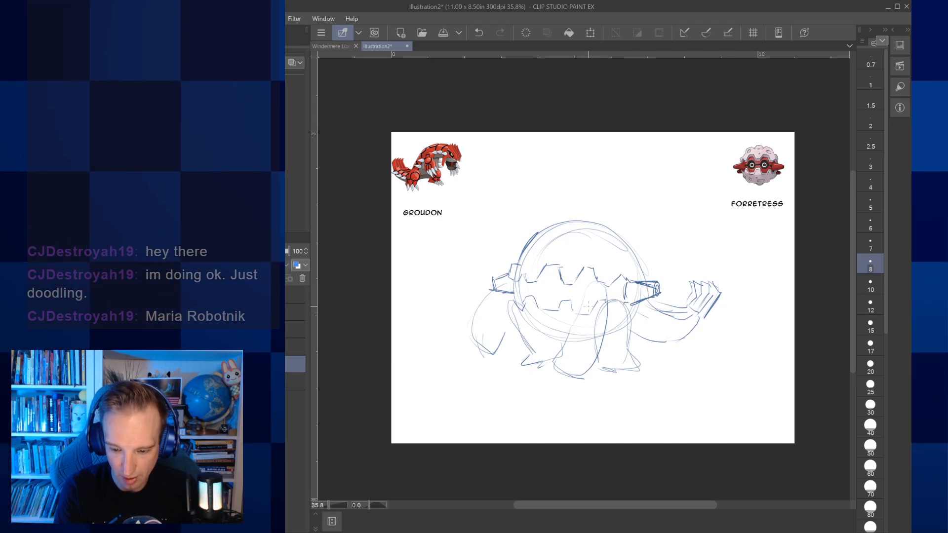
drag(556, 353, 603, 291)
mouse_move(574, 327)
mouse_down()
mouse_move(611, 285)
mouse_move(586, 364)
mouse_up()
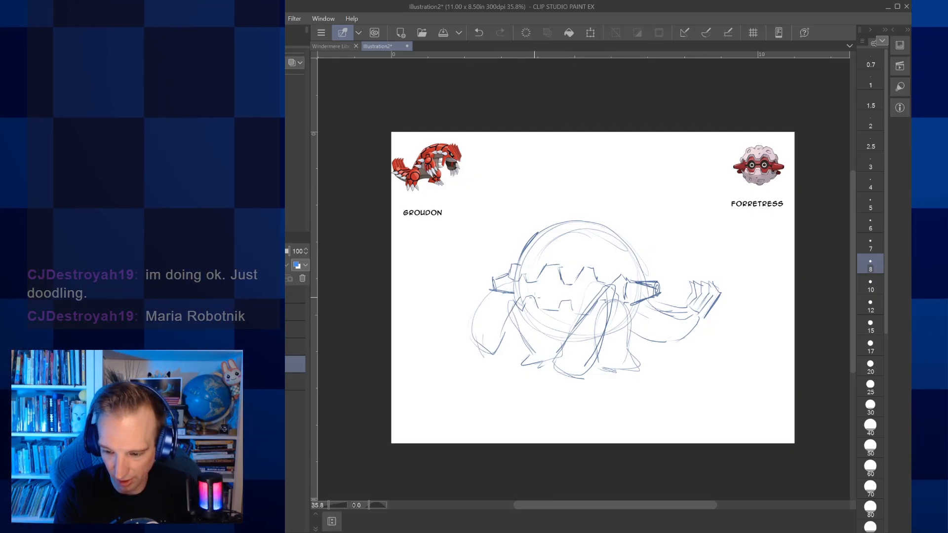
Step: Draw two angry, slanted eyes with round pupils inside the face opening and small pointed teeth along its lower edge
scroll(548, 279, up, 1)
drag(548, 279, 584, 293)
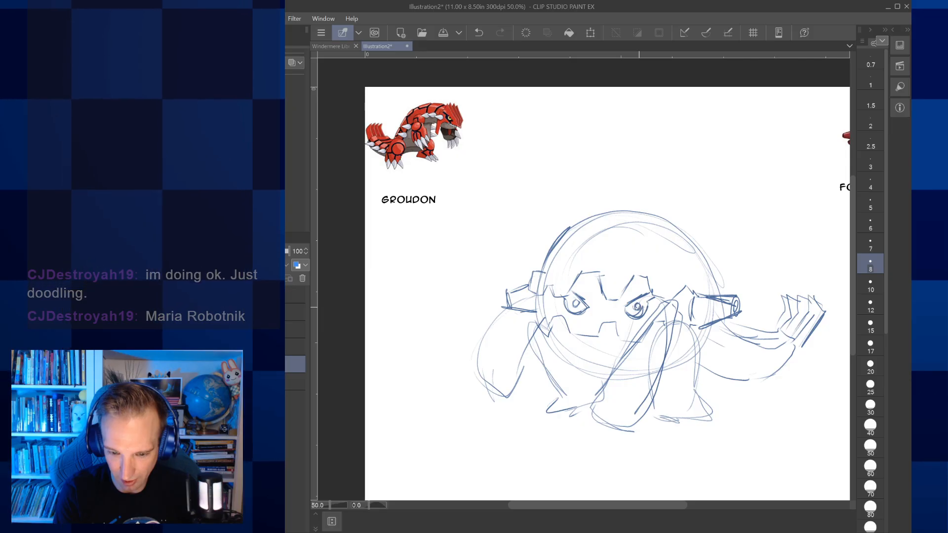
scroll(639, 283, up, 2)
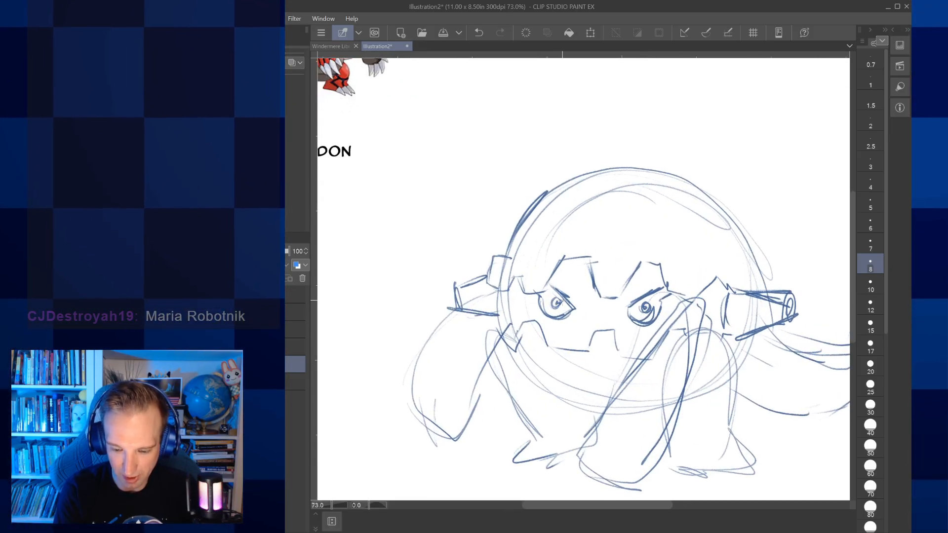
scroll(572, 292, down, 3)
scroll(572, 292, up, 1)
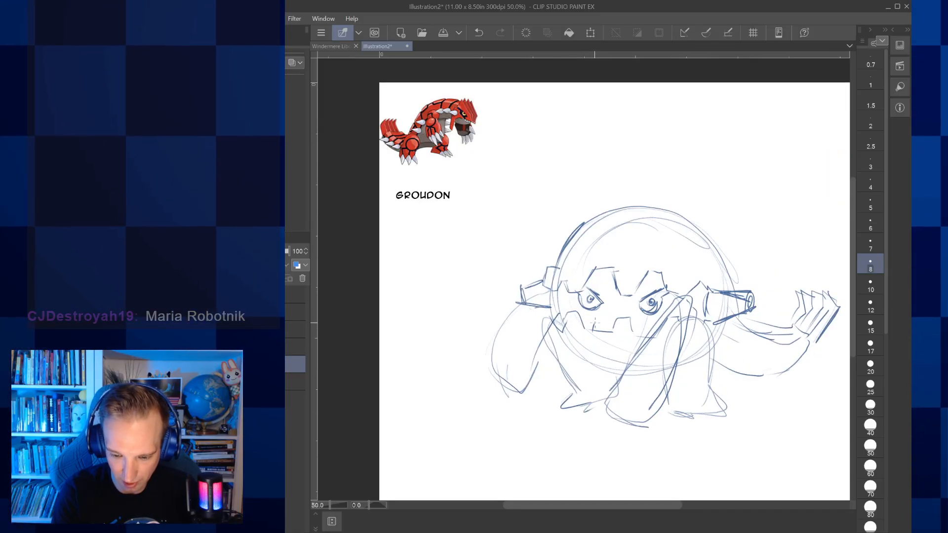
drag(594, 329, 611, 327)
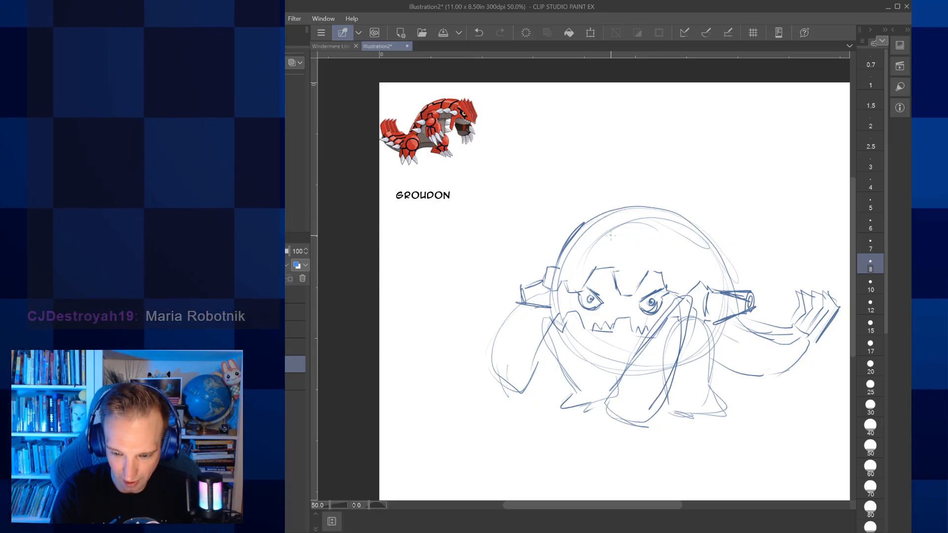
Step: Sketch a crest of overlapping upright spikes on top of the round body, running down toward the forehead
mouse_move(629, 194)
mouse_down()
mouse_move(638, 205)
mouse_move(607, 248)
mouse_up()
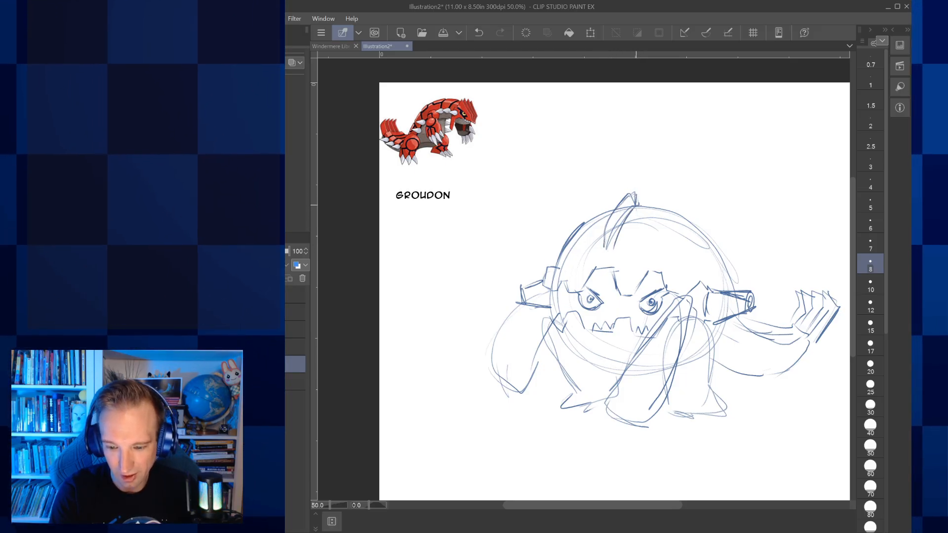
drag(650, 193, 651, 206)
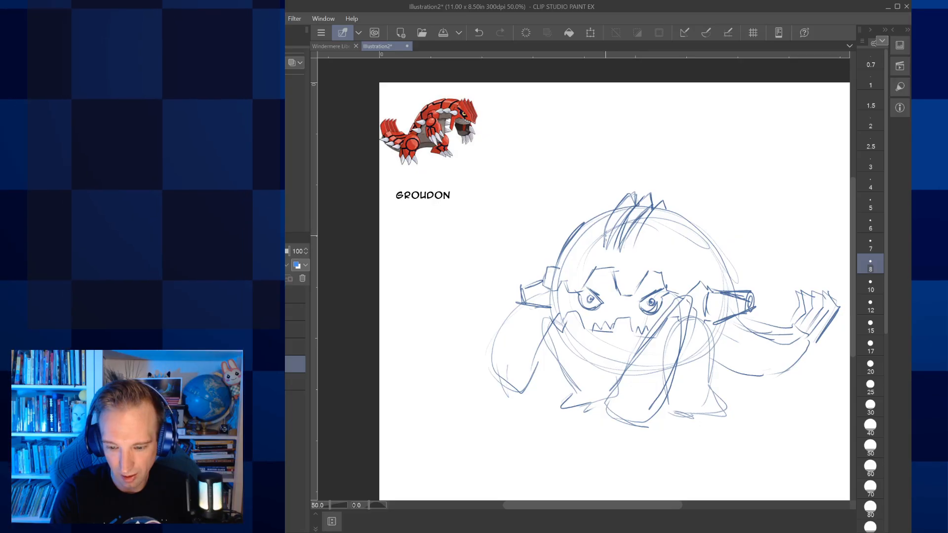
mouse_move(650, 194)
mouse_down()
mouse_move(653, 208)
mouse_move(668, 206)
mouse_up()
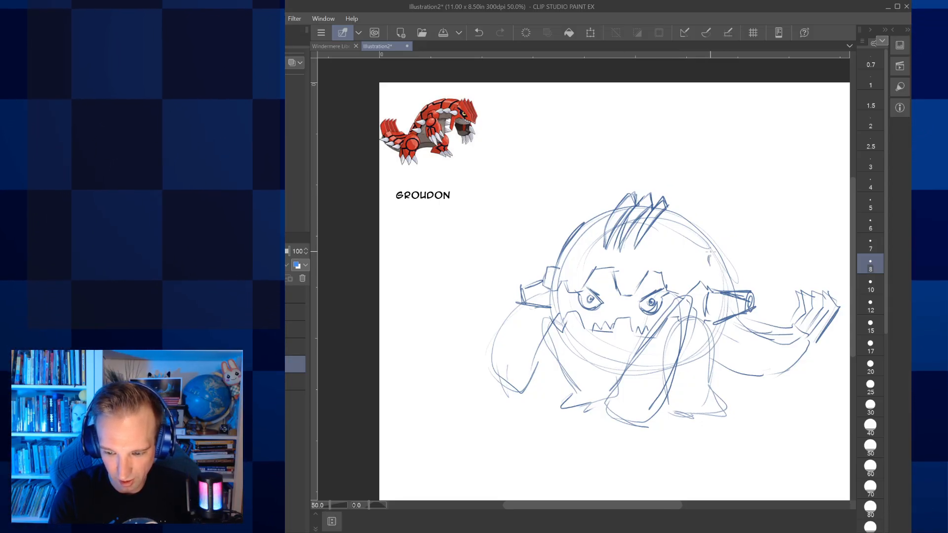
Step: Add pairs of spikes to both upper sides of the body and draw armour plate lines on either side of the crest
mouse_move(710, 254)
mouse_down()
mouse_move(734, 256)
mouse_move(708, 272)
mouse_move(734, 258)
mouse_move(715, 267)
mouse_up()
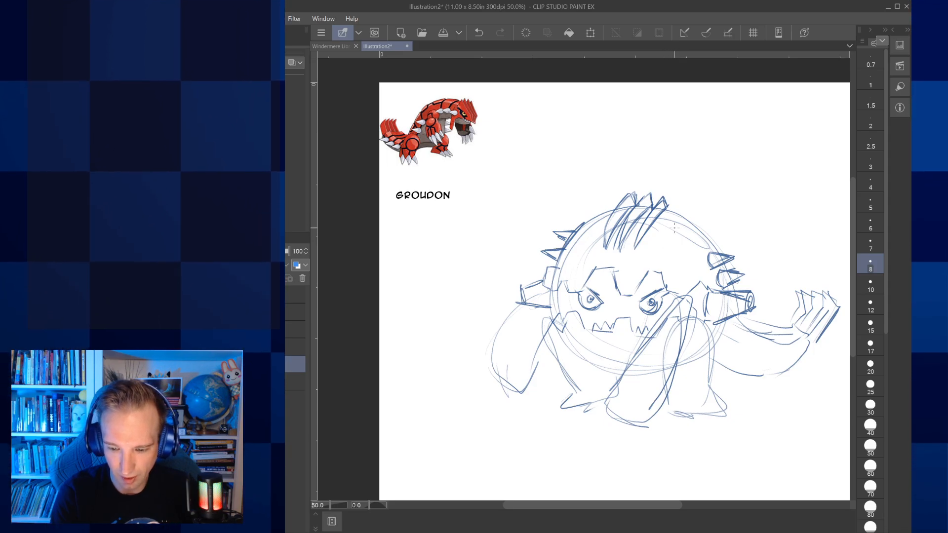
drag(679, 218, 657, 265)
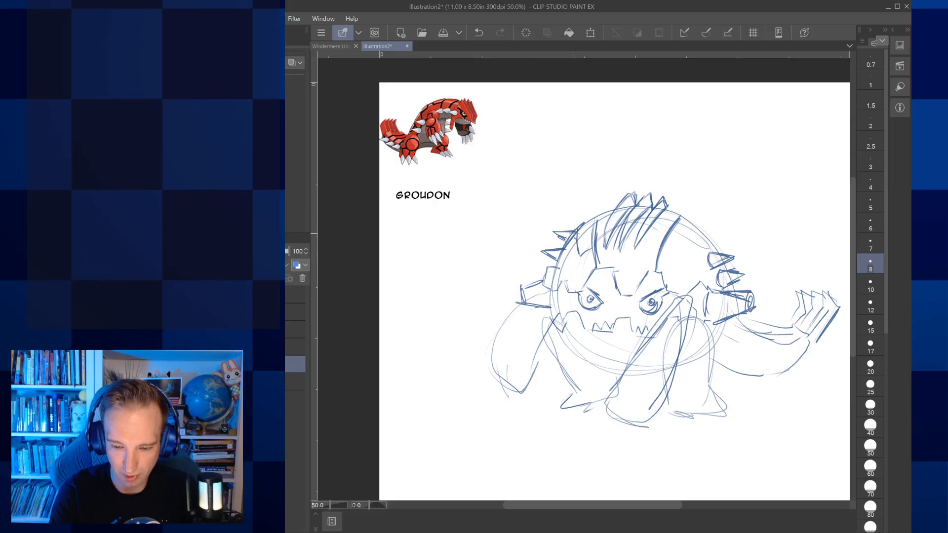
drag(691, 238, 699, 230)
drag(698, 230, 679, 254)
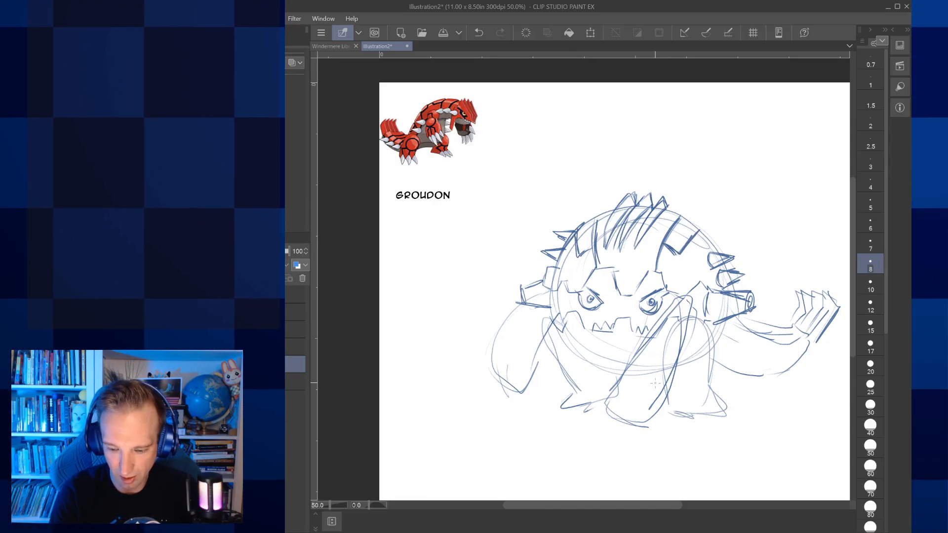
Step: Detail the front leg with toe divisions on the foot, a round joint above them and a curved thigh plate
drag(654, 359, 631, 421)
mouse_move(646, 390)
mouse_down()
mouse_move(653, 396)
mouse_move(643, 422)
mouse_up()
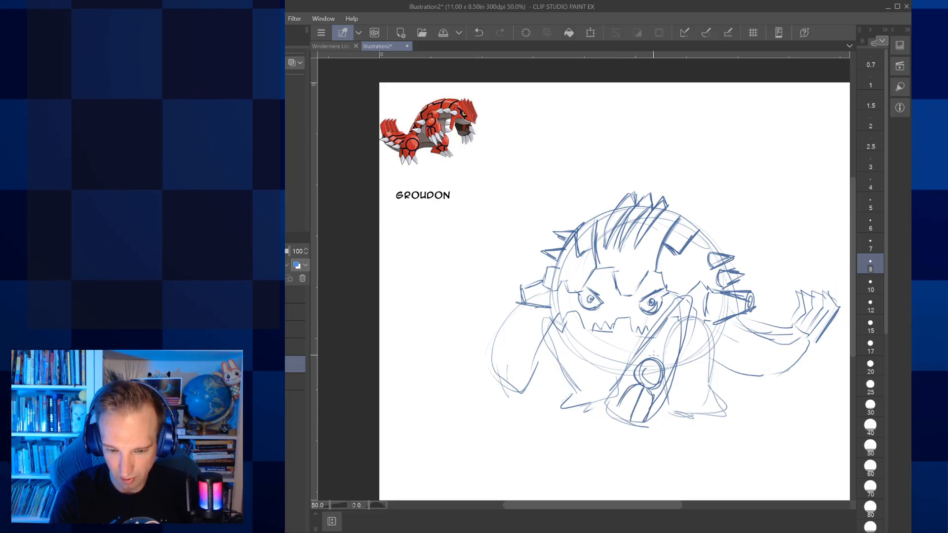
mouse_move(648, 339)
mouse_down()
mouse_move(667, 363)
mouse_move(680, 349)
mouse_up()
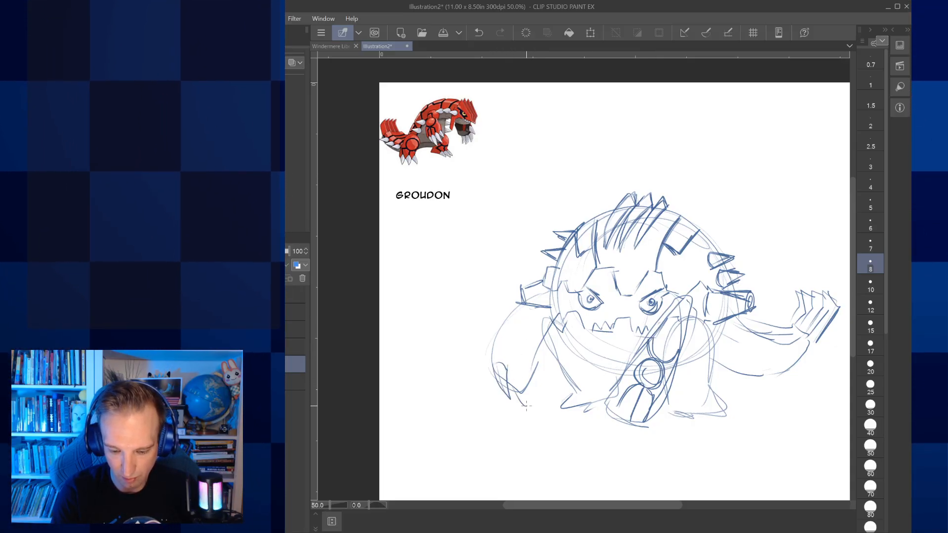
Step: Draw long claws on the drooping left arm, firm up its outline, and add a round joint and clawed toes to the legs
drag(524, 406, 529, 409)
drag(514, 371, 528, 409)
drag(522, 371, 542, 403)
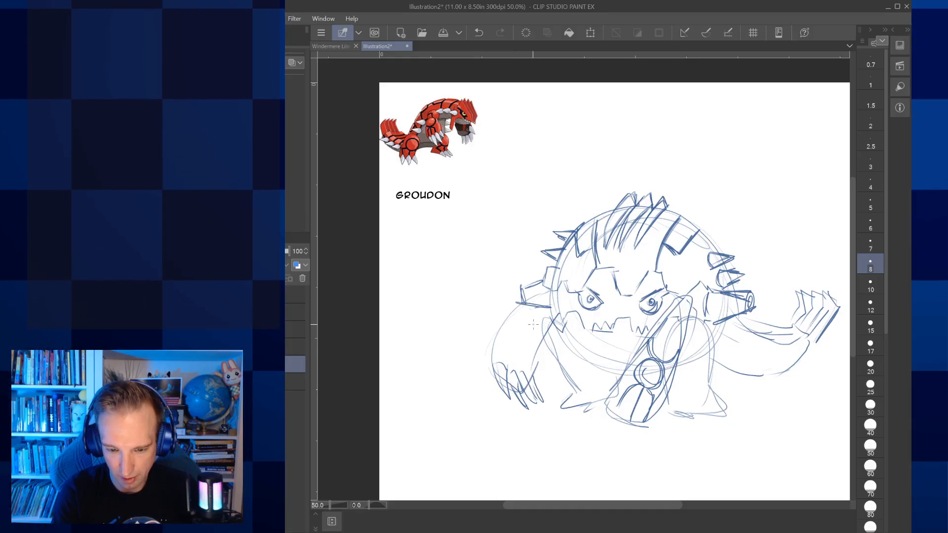
mouse_move(500, 331)
mouse_down()
mouse_move(494, 368)
mouse_move(521, 305)
mouse_move(536, 349)
mouse_move(532, 380)
mouse_up()
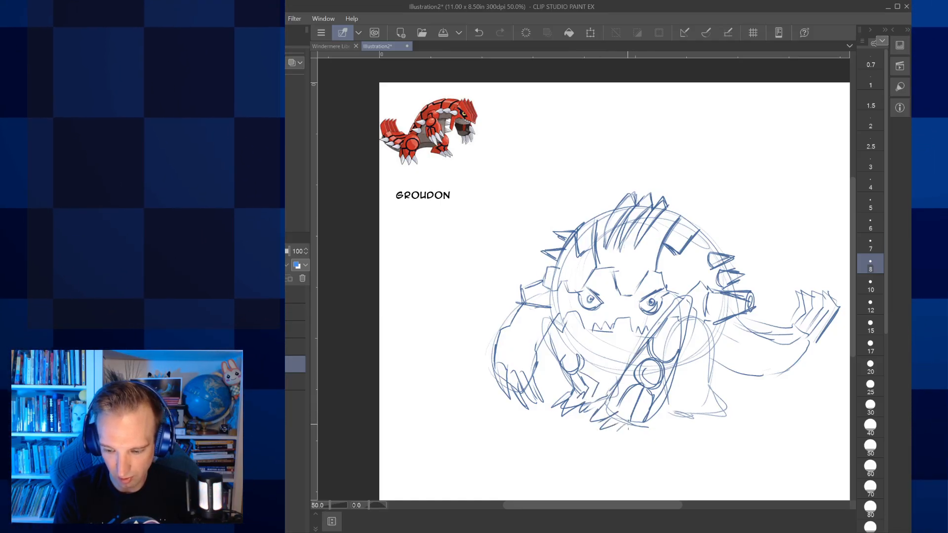
Step: Draw curved belly lines and a first band on the outstretched limb, then redraw the right leg with a clawed foot
mouse_move(752, 323)
mouse_down()
mouse_move(763, 343)
mouse_move(752, 369)
mouse_up()
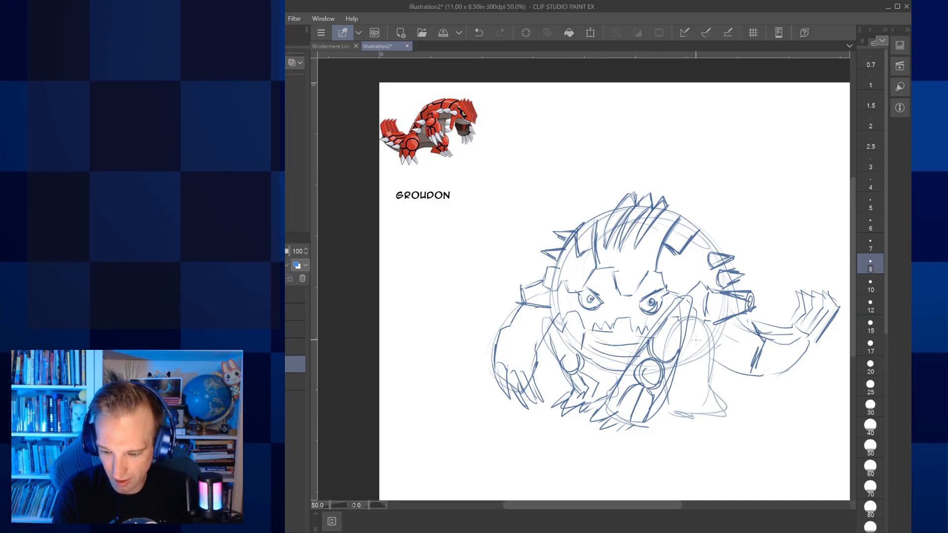
drag(700, 323, 706, 429)
drag(706, 429, 698, 414)
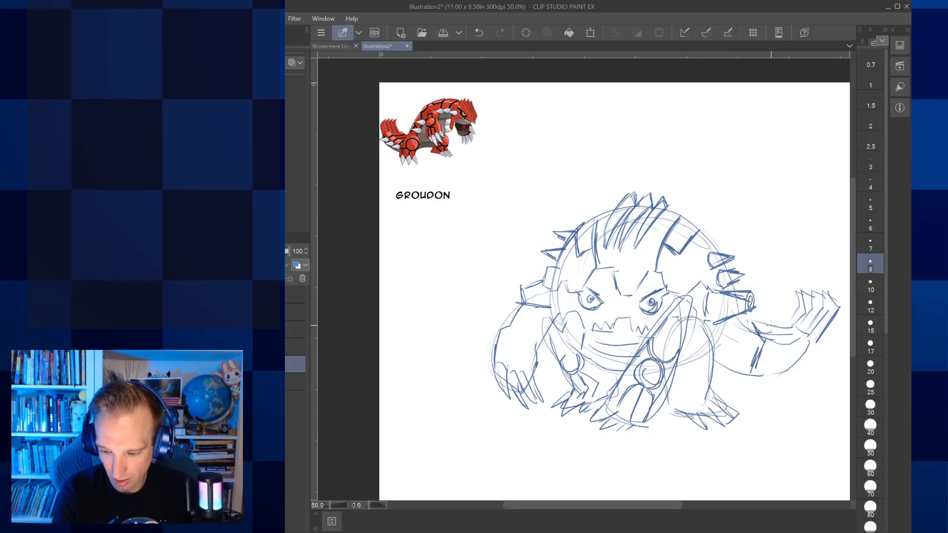
Step: Divide the outstretched right limb into armoured segments with cross bands and jagged strokes along its upper edge
drag(776, 331, 783, 343)
drag(782, 344, 805, 338)
drag(799, 340, 796, 361)
drag(738, 319, 755, 335)
mouse_move(748, 334)
mouse_down()
mouse_move(729, 367)
mouse_move(735, 360)
mouse_up()
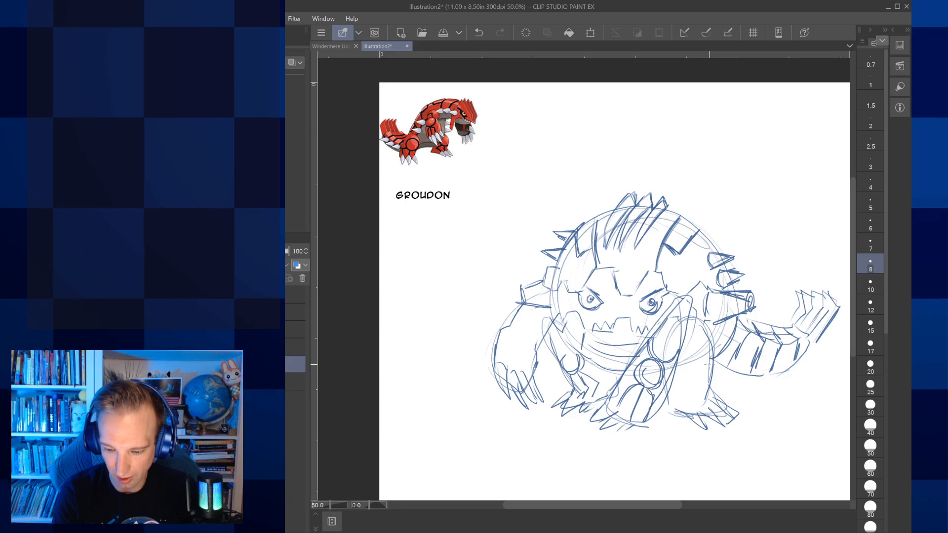
Step: Add small circles on the shell, plate segments on the left arm and round joints on the right leg, and reinforce the face outline
drag(571, 323, 490, 311)
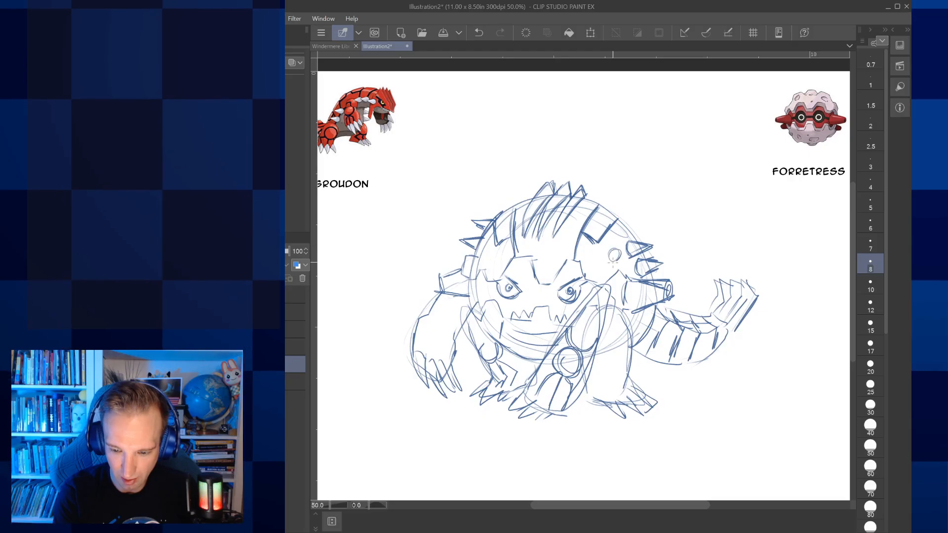
drag(485, 257, 486, 257)
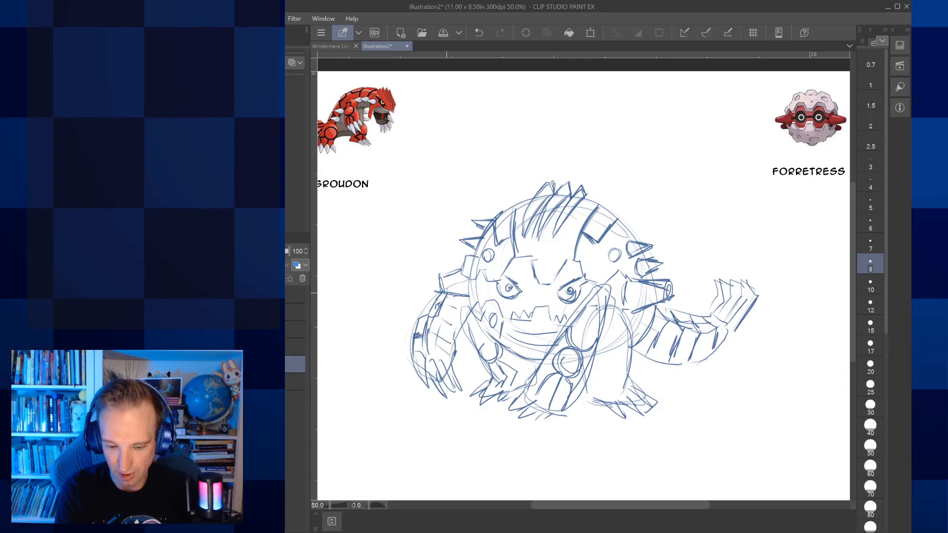
mouse_move(624, 343)
mouse_down()
mouse_move(607, 402)
mouse_move(606, 367)
mouse_move(626, 387)
mouse_up()
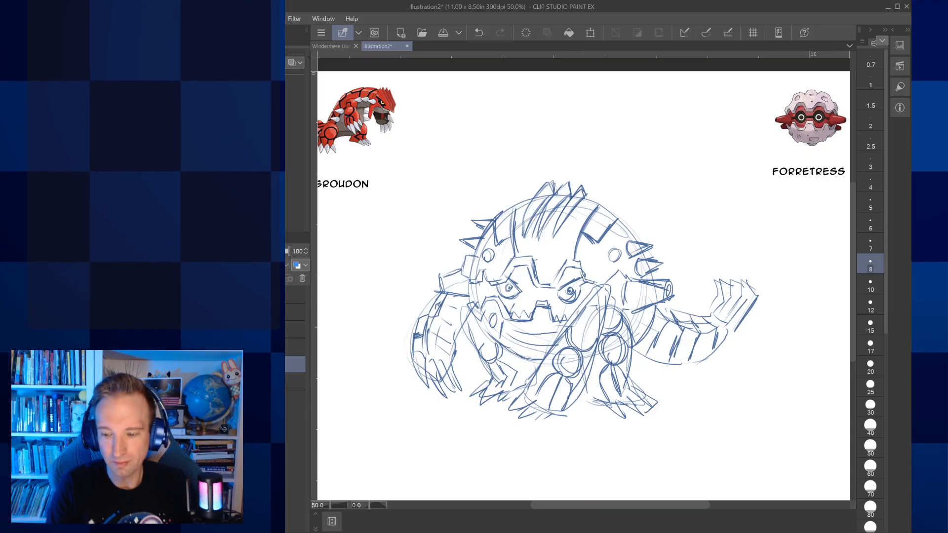
Step: Place a text line below the creature sketch and enter the caption opening "GROUDON + FORRETRESS"
key(ctrl+minus)
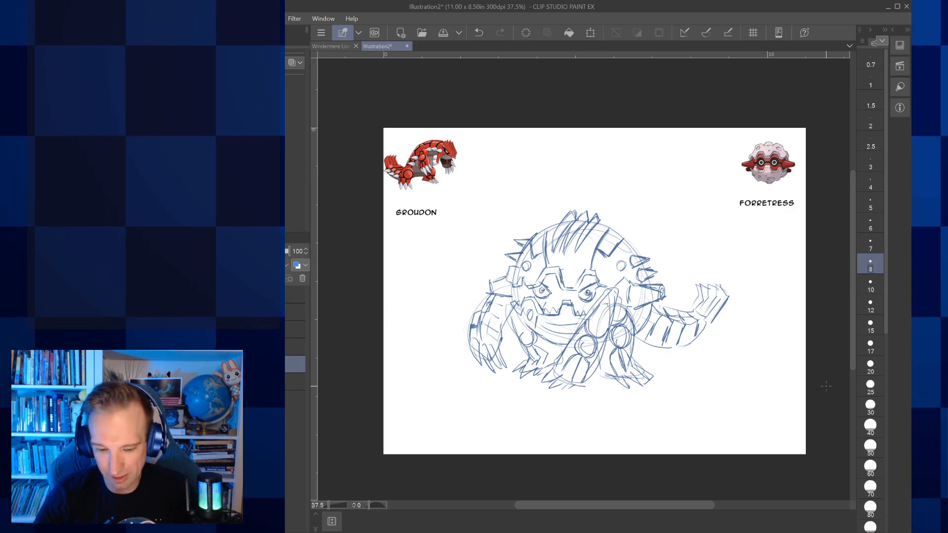
key(m)
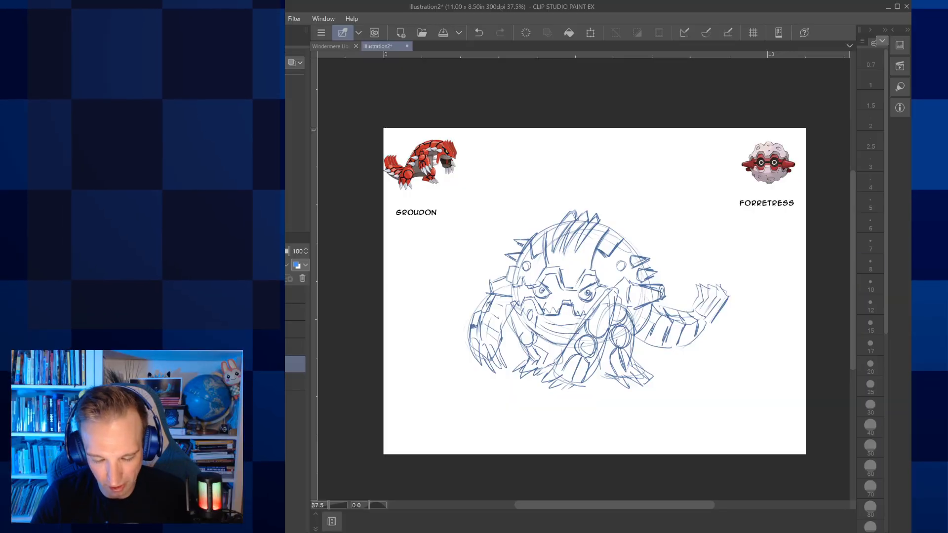
click(436, 415)
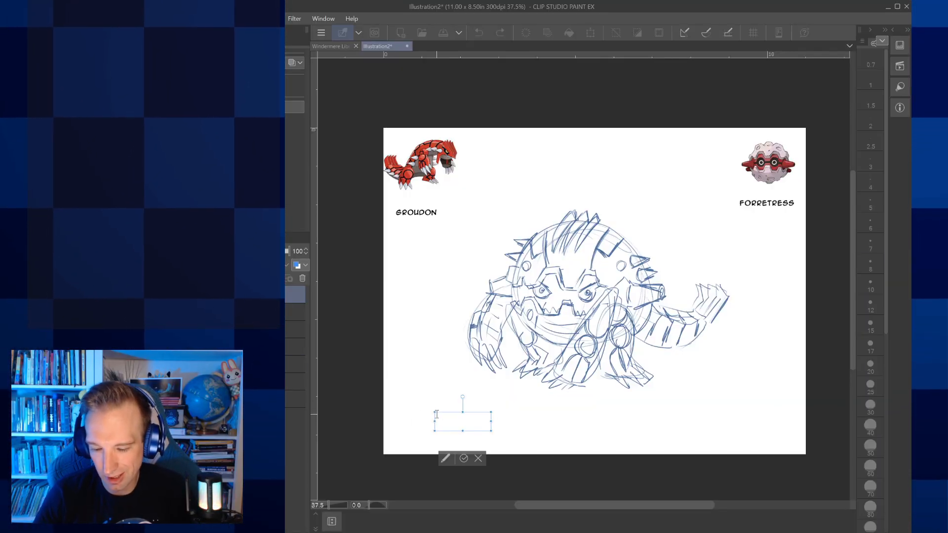
text(GR)
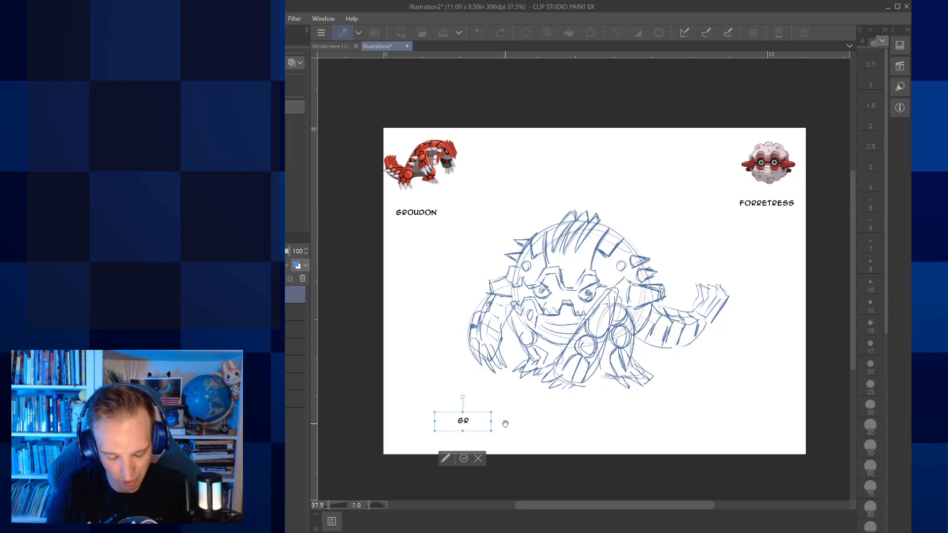
text(OU)
key(BackSpace)
key(BackSpace)
text(OUDO)
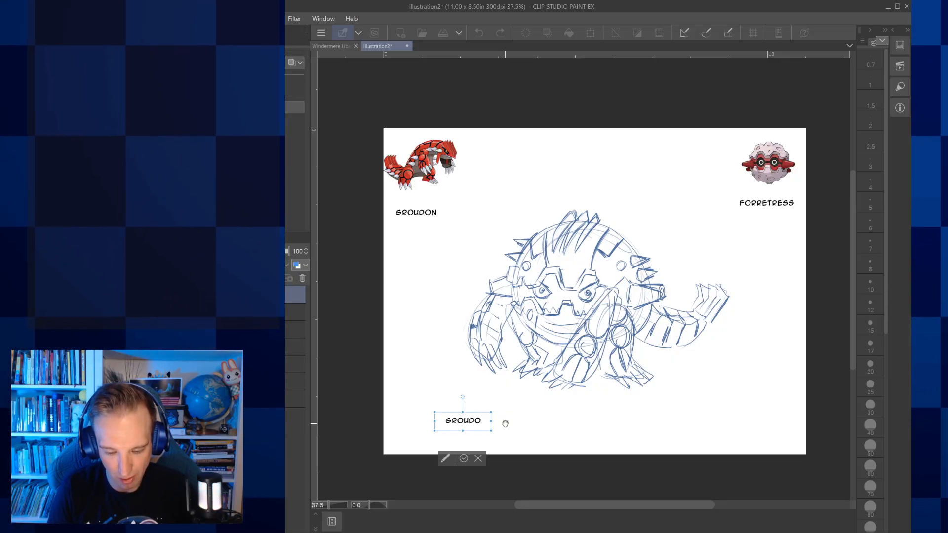
text(N +)
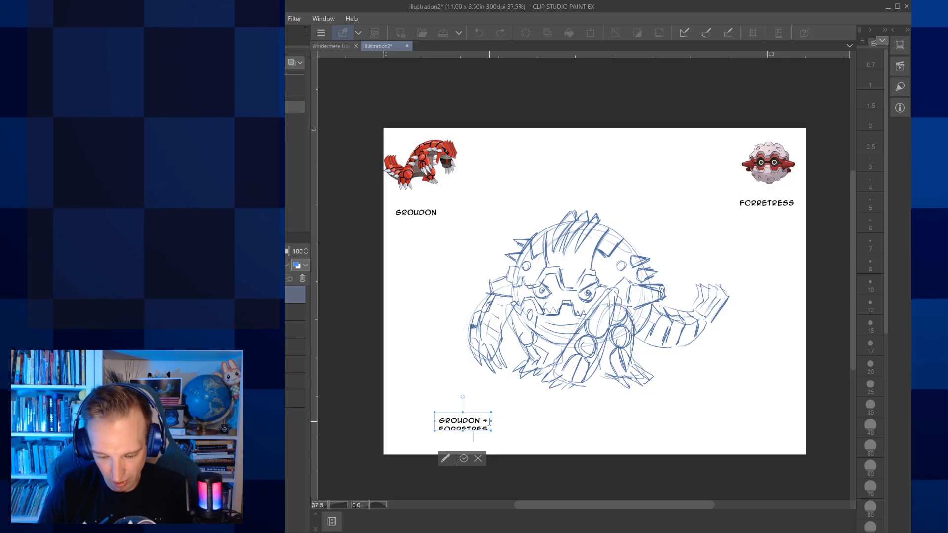
Step: Widen the caption's text frame to fit one line and finish the text with "= GROUTRESS"
drag(625, 417, 675, 419)
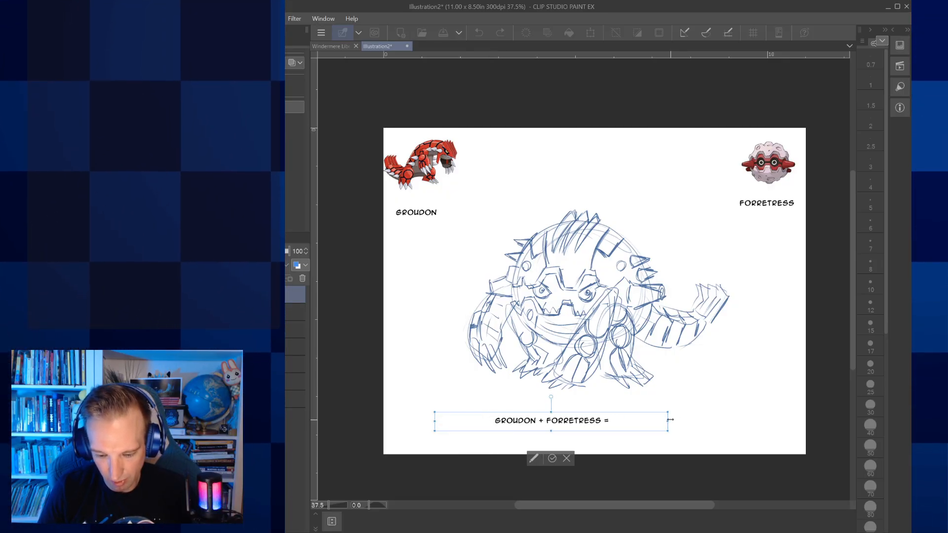
text(GROUT)
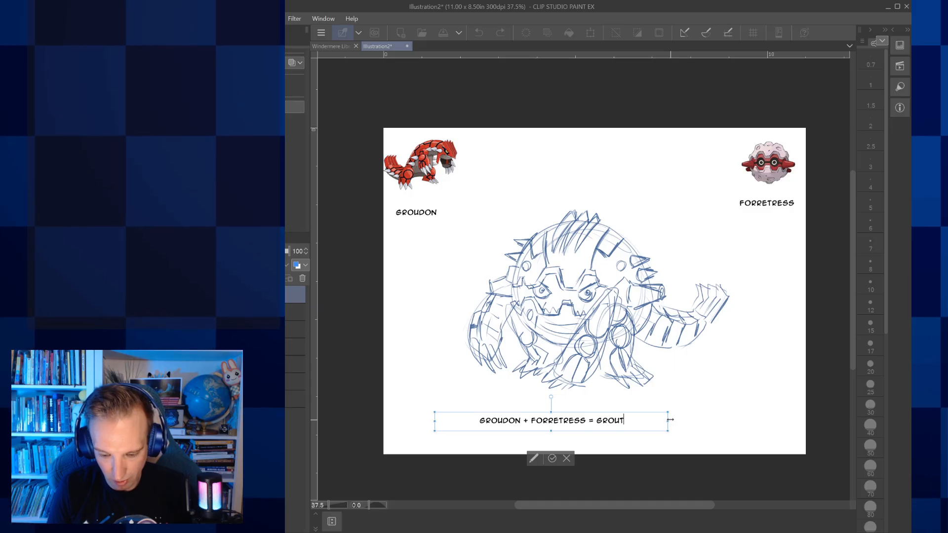
text(RESS)
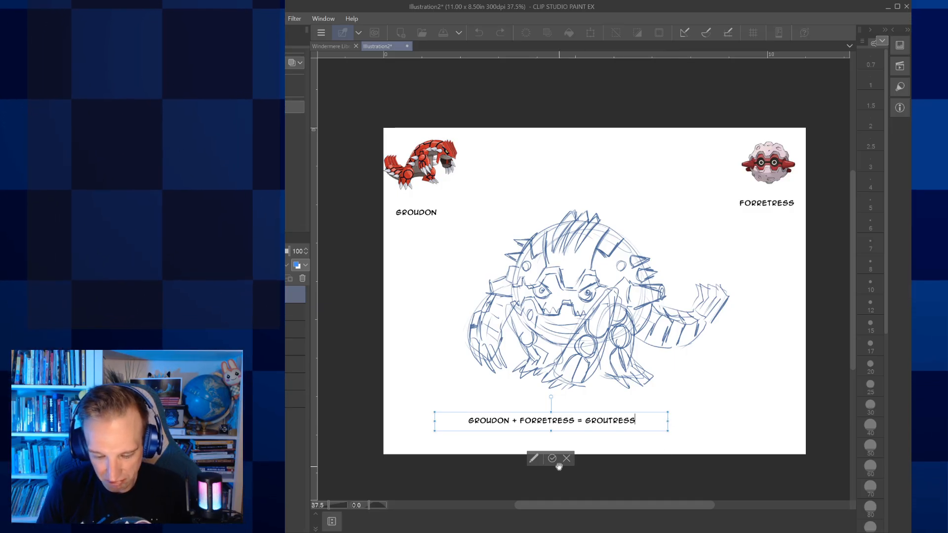
click(552, 458)
Step: Centre the fusion caption beneath the creature, enlarge its frame slightly, and deselect it by switching to another layer
drag(626, 414, 663, 407)
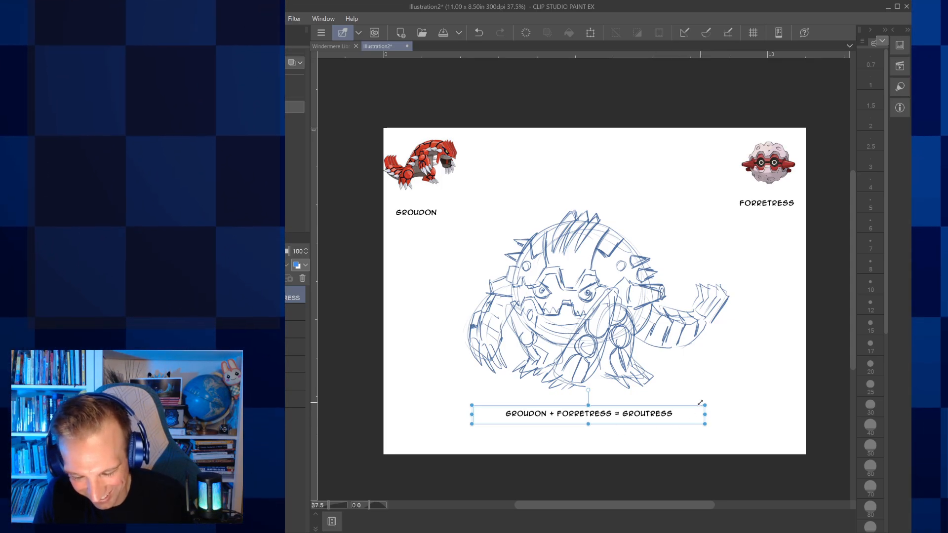
mouse_move(706, 406)
mouse_down()
mouse_move(713, 397)
mouse_move(709, 404)
mouse_up()
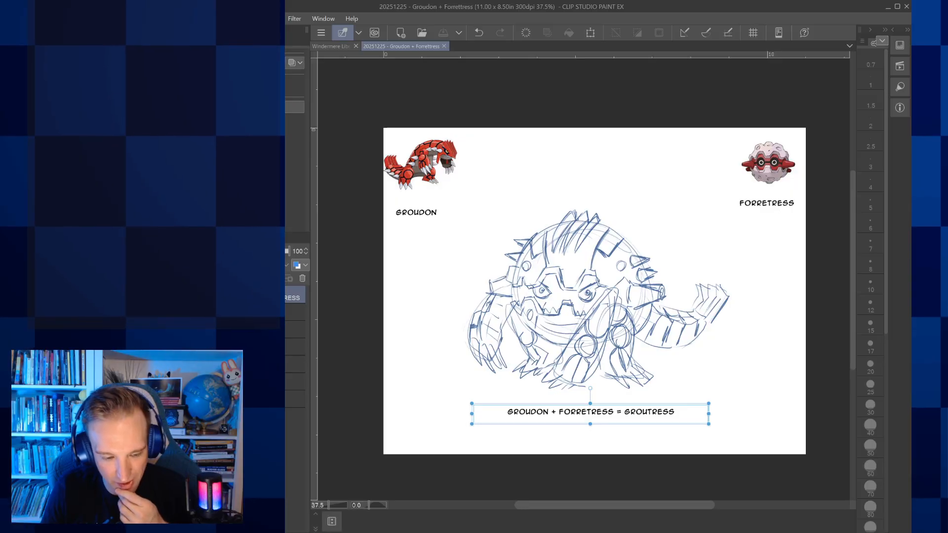
click(295, 329)
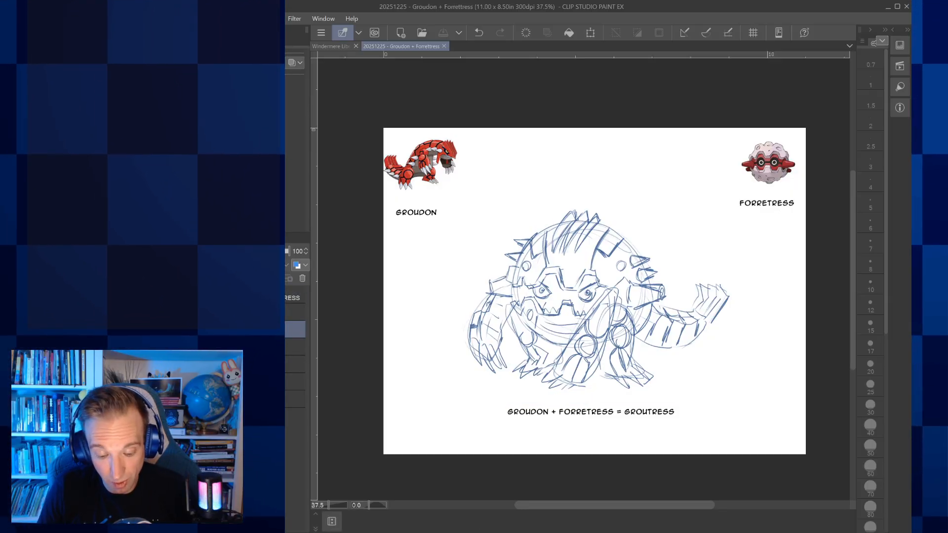
Step: Close the Groudon and Forretress illustration, open page 19 of Windermere Library - Campaign 2 Art, and dock it beside the project tab
click(439, 532)
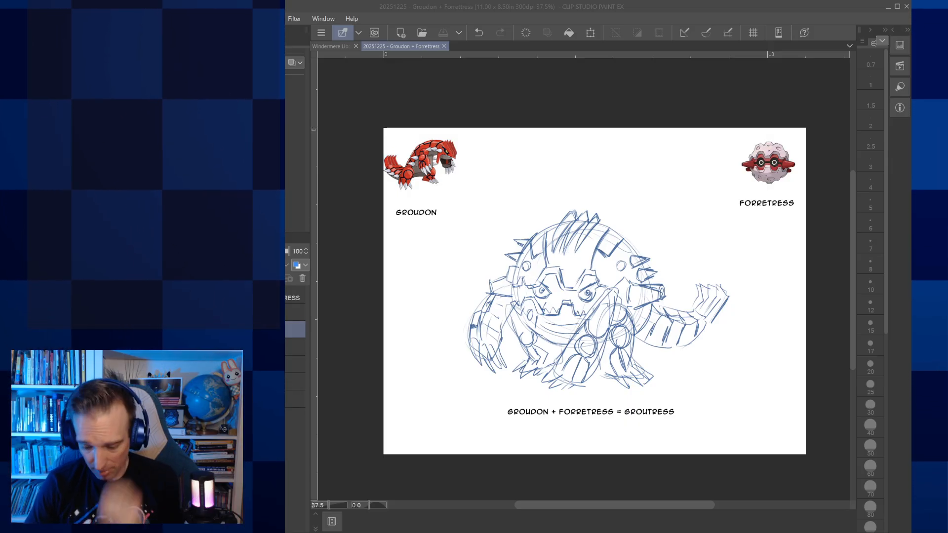
click(677, 526)
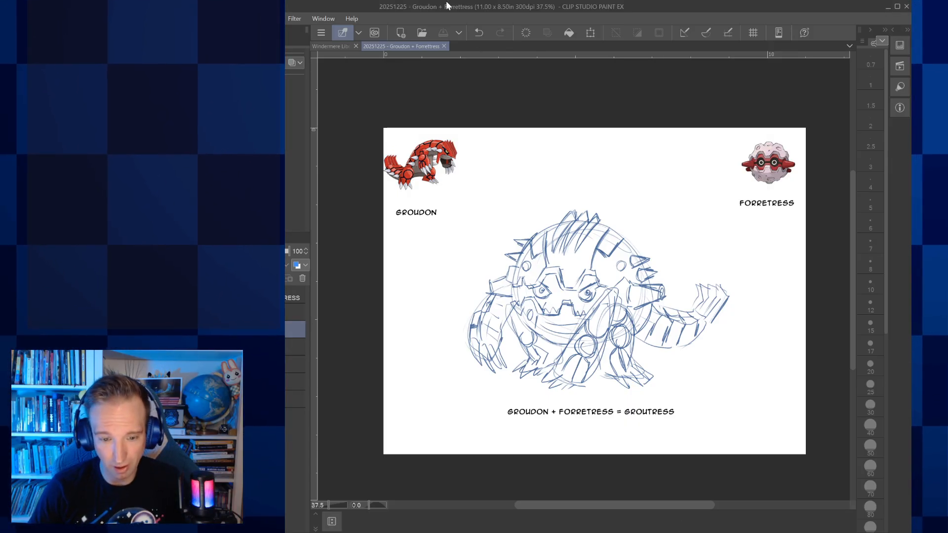
click(444, 46)
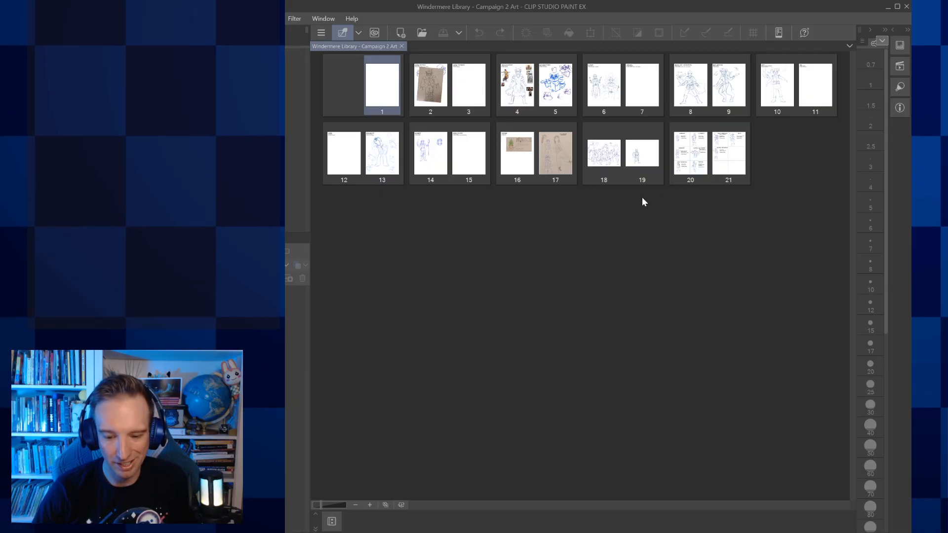
click(637, 157)
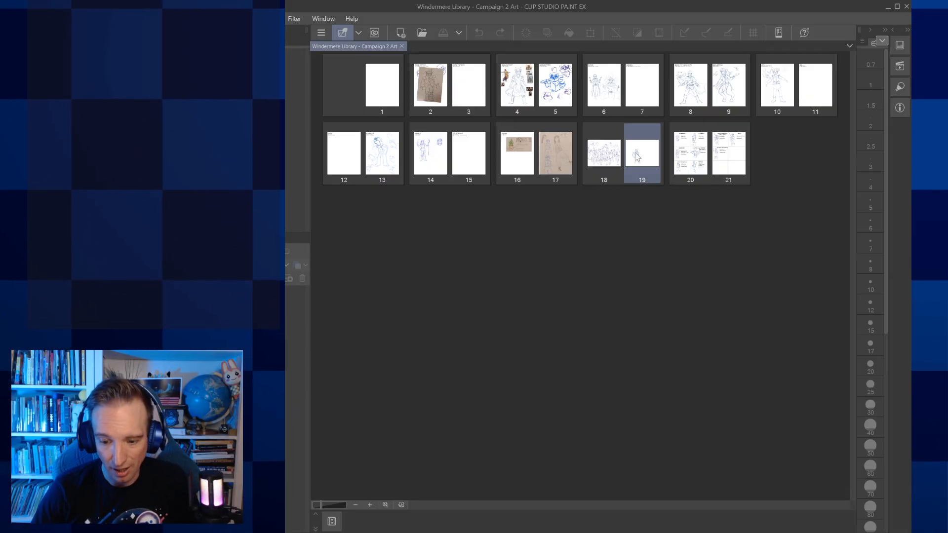
double_click(642, 159)
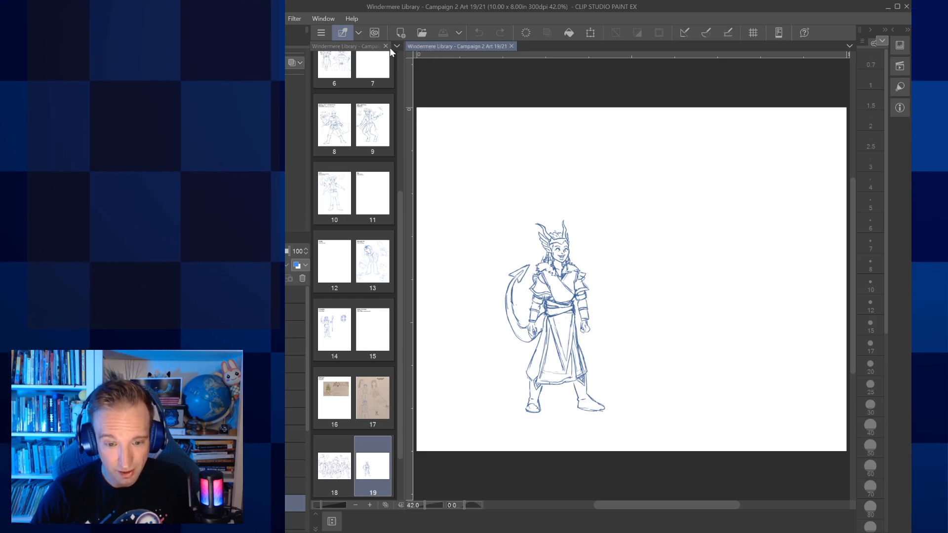
drag(390, 47, 435, 46)
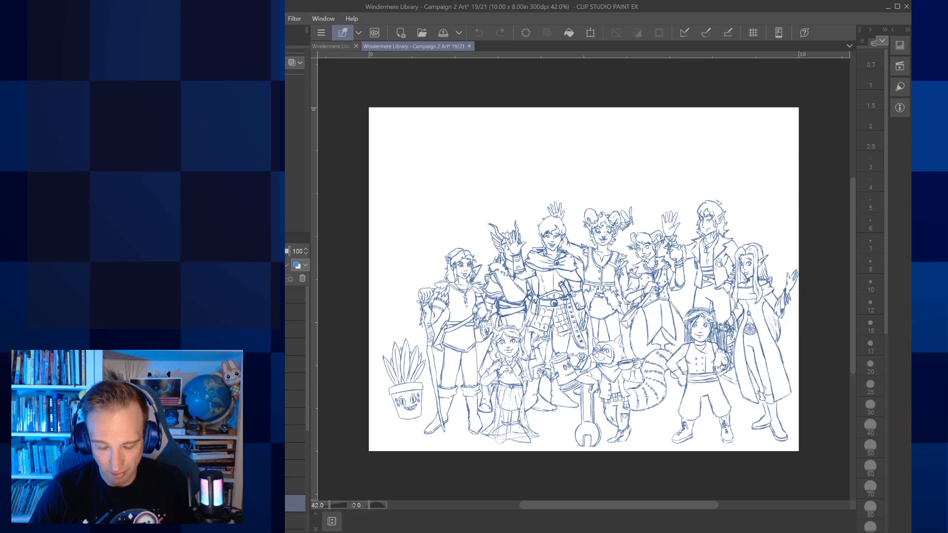
Step: Transform the horned, tailed character's layer, enlarging the figure slightly and moving it up and left behind the staff bearer
click(295, 485)
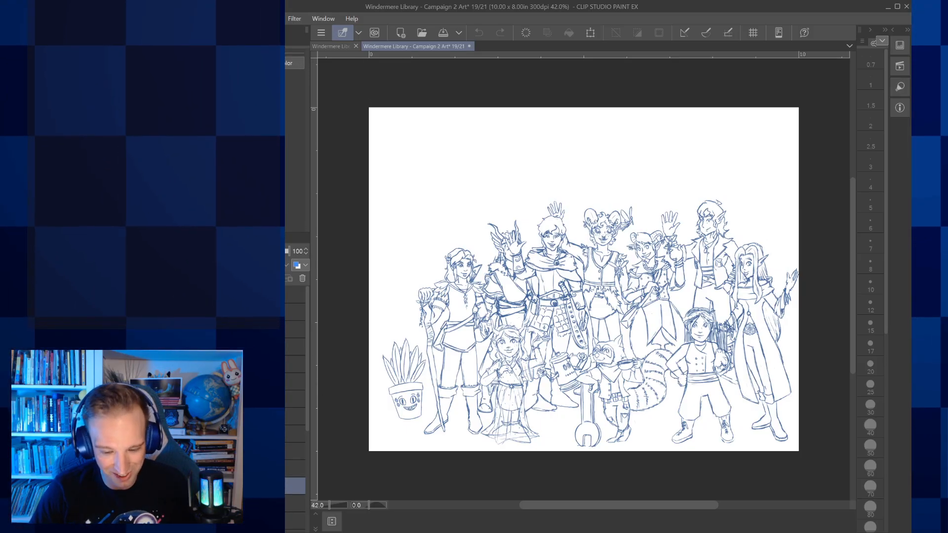
click(591, 40)
drag(510, 279, 510, 262)
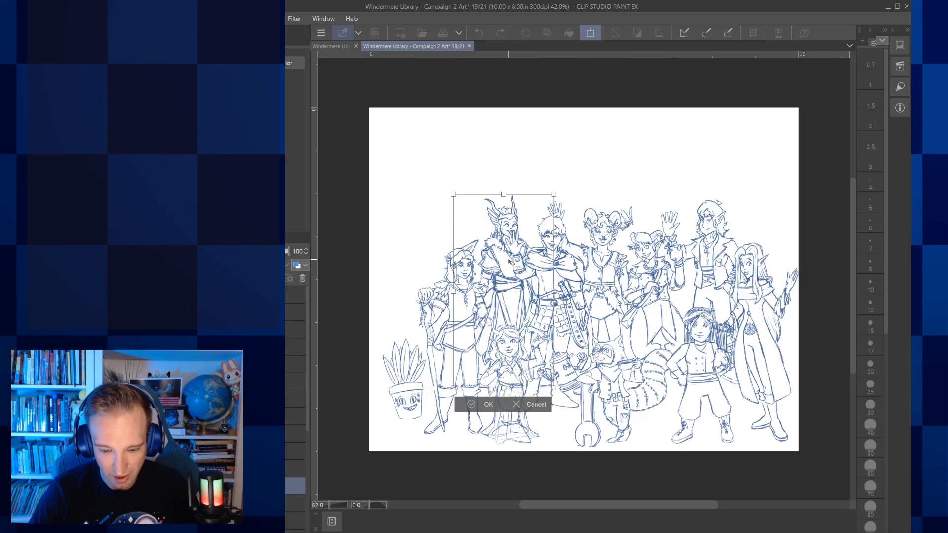
drag(461, 207, 472, 224)
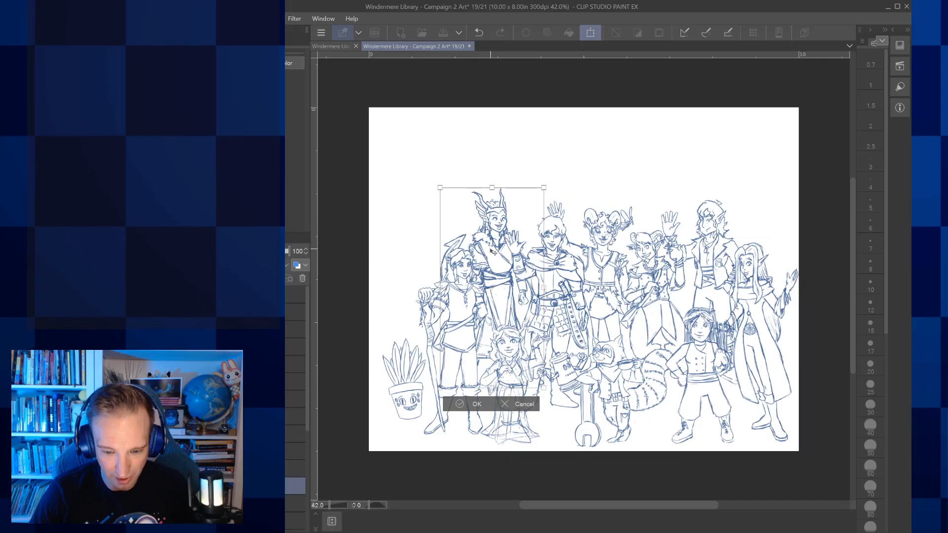
drag(494, 261, 492, 261)
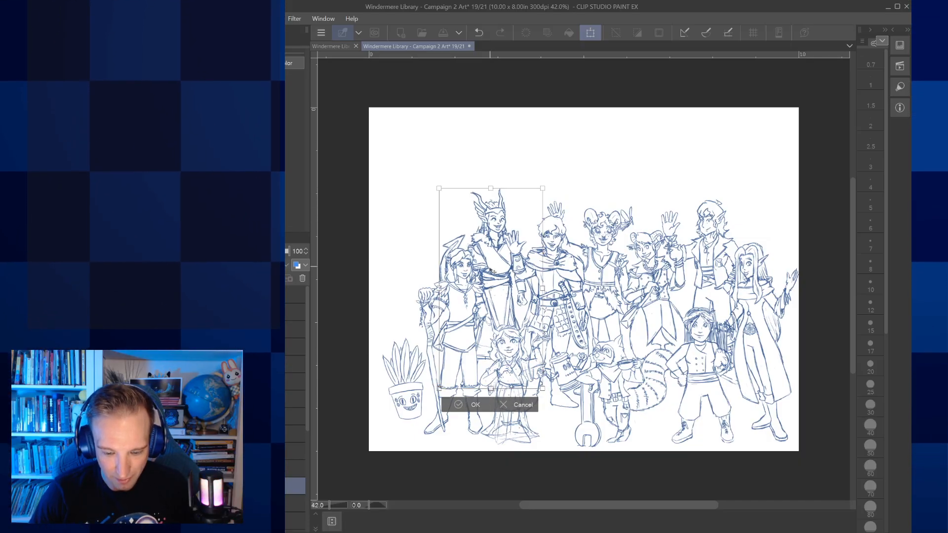
click(469, 406)
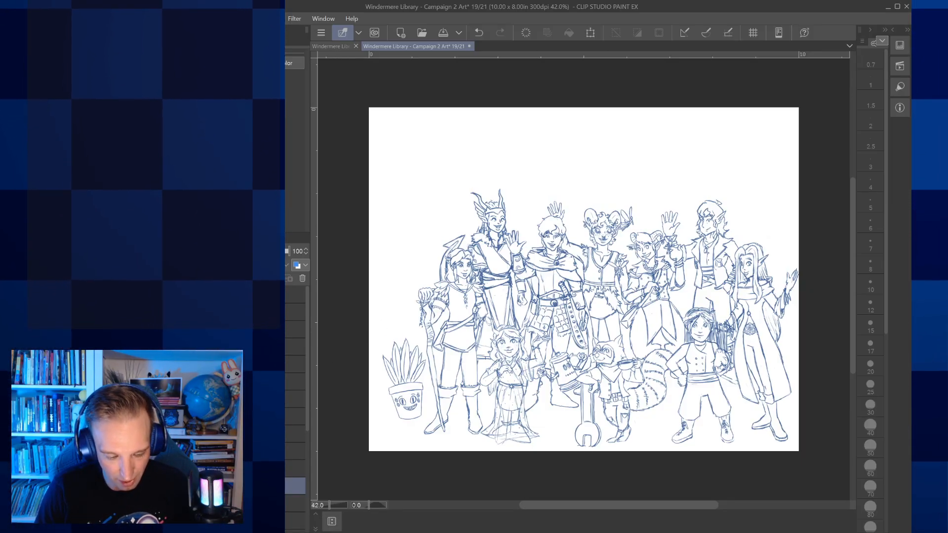
Step: Hide the layers of the back-row characters in the group sketch, including the cloaked swordsman and the long-haired robed elf
scroll(295, 405, down, 3)
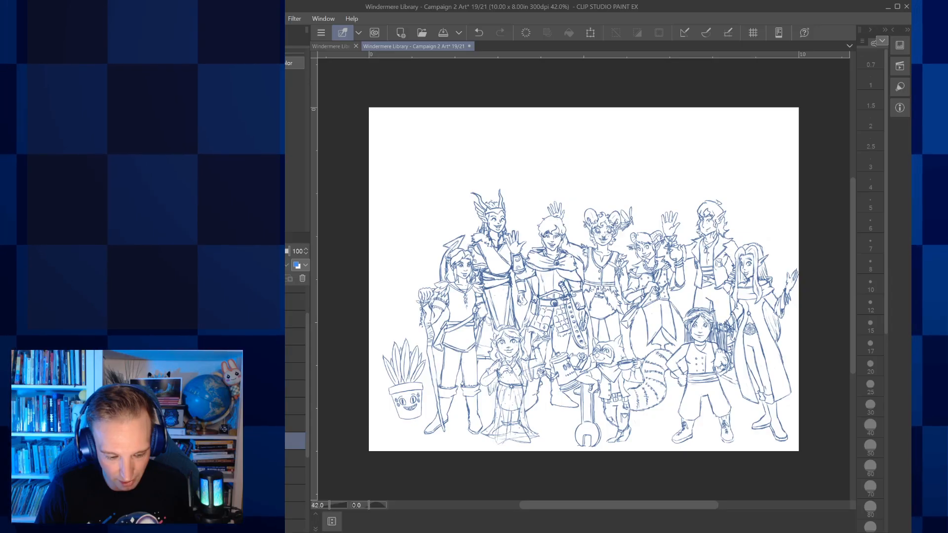
click(296, 458)
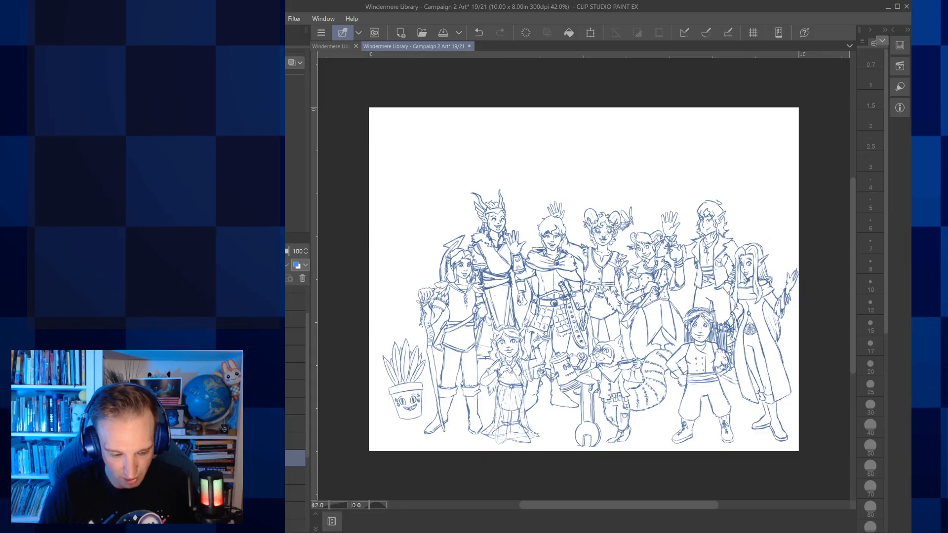
click(295, 440)
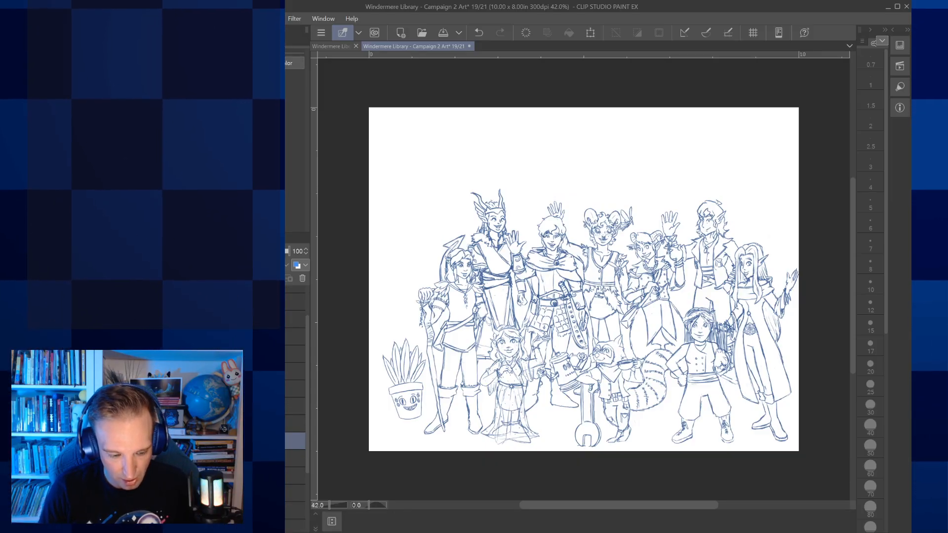
click(170, 441)
click(170, 423)
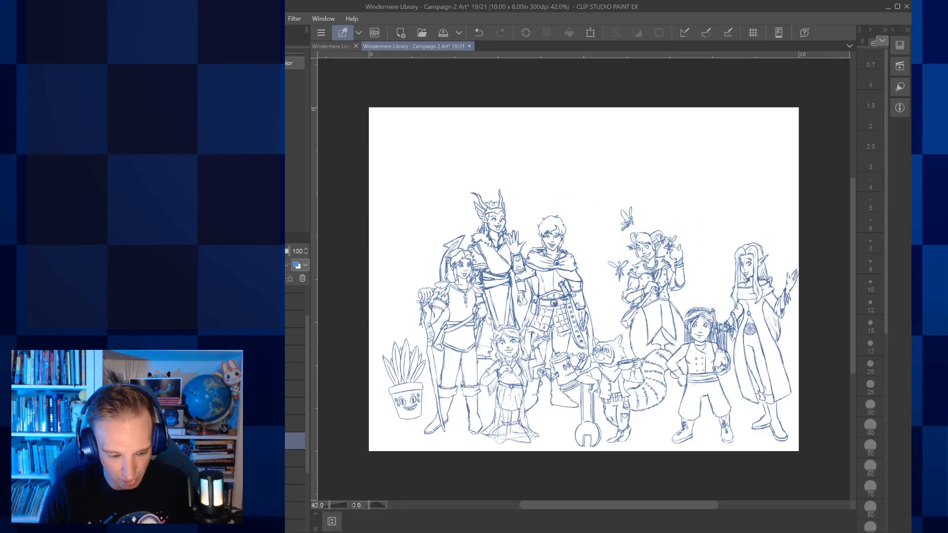
click(171, 406)
click(170, 389)
click(170, 371)
click(170, 354)
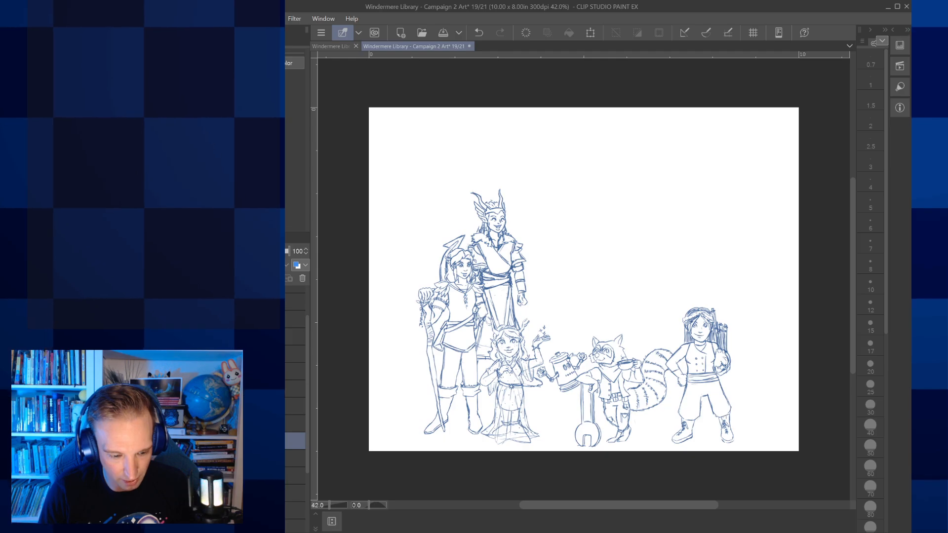
Step: Hide the remaining character layers, including the staff bearer, the raccoon, the horned figure and the small chef
click(171, 337)
click(170, 320)
scroll(170, 320, up, 1)
click(170, 331)
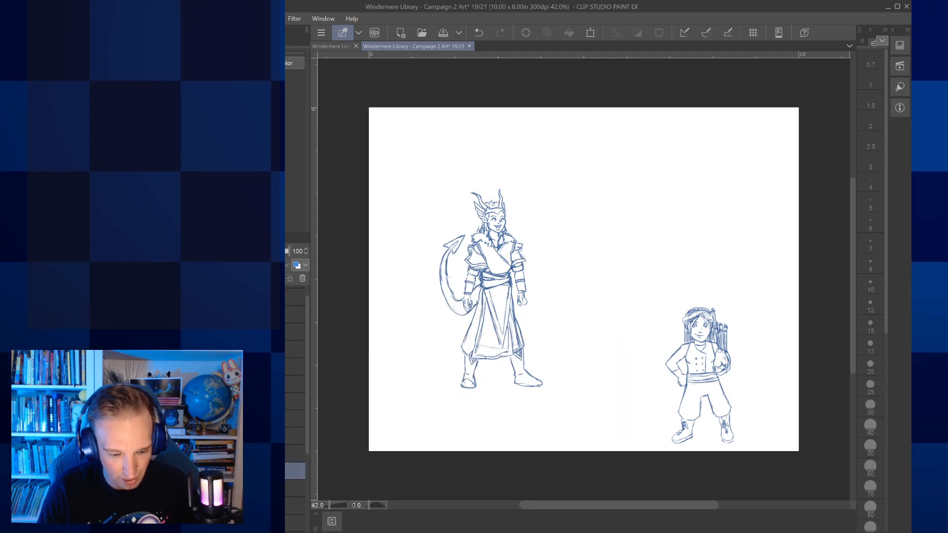
click(170, 314)
scroll(170, 313, down, 1)
click(170, 440)
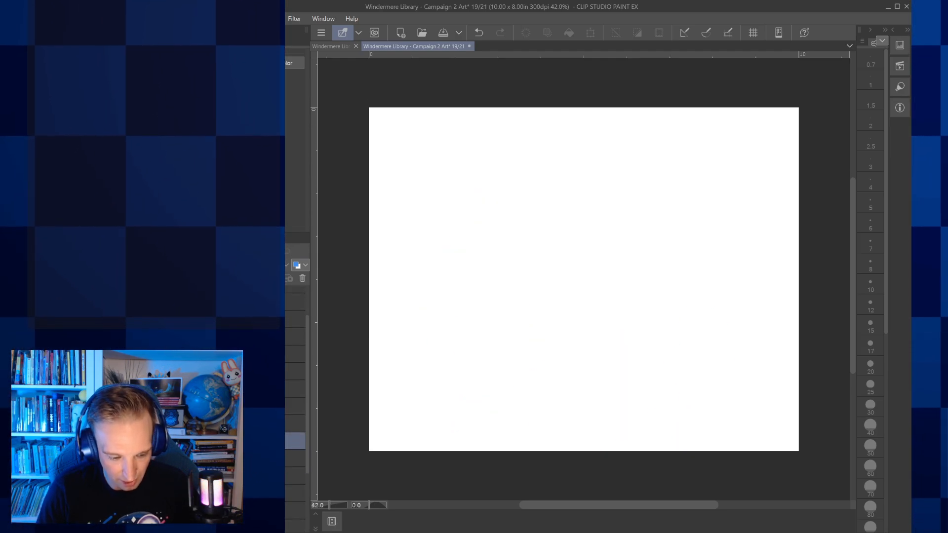
Step: Show the rough skeleton and posed figure sketch and lower its layer opacity to 40%
click(171, 458)
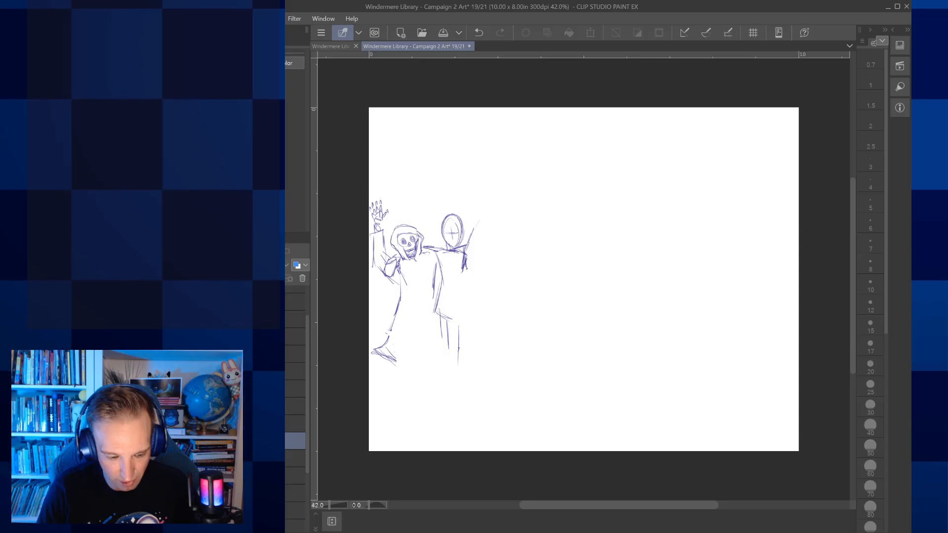
click(295, 475)
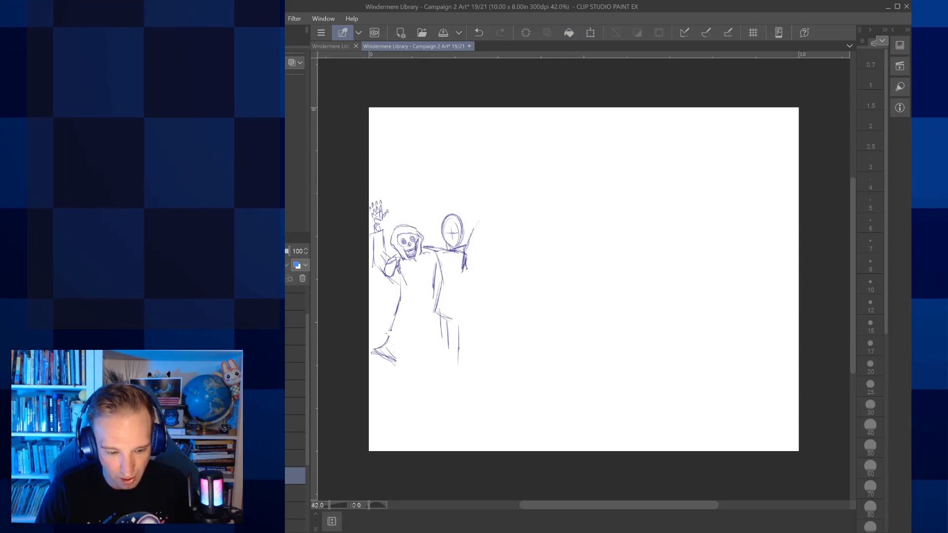
click(266, 252)
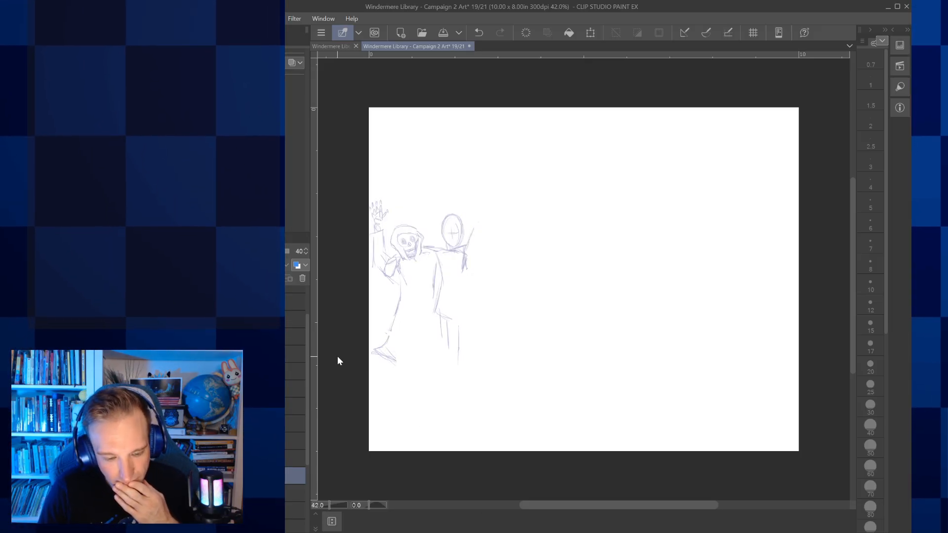
Step: Return to the project's page overview and open page 15
click(337, 47)
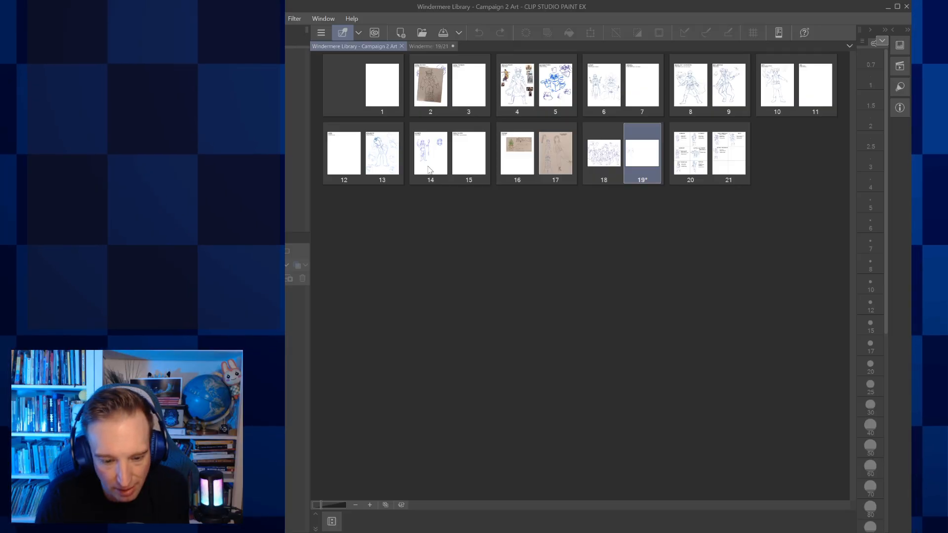
click(475, 155)
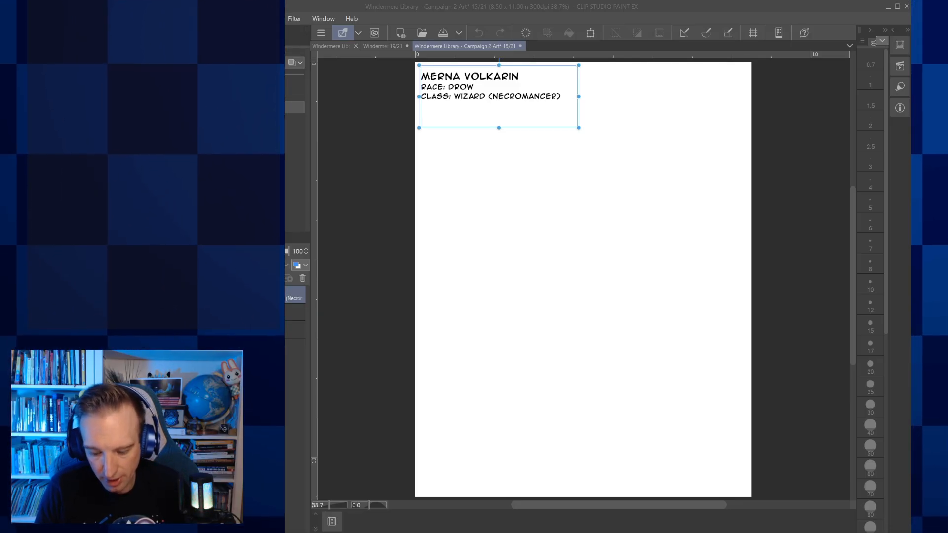
Step: Make the blank layer beneath the character text active and set the sketching pencil to brush size 6
click(698, 462)
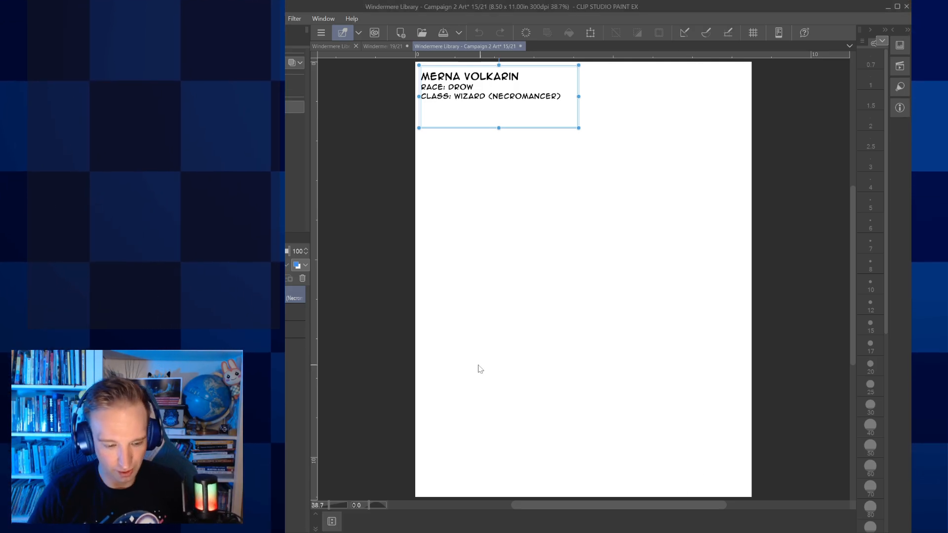
click(294, 311)
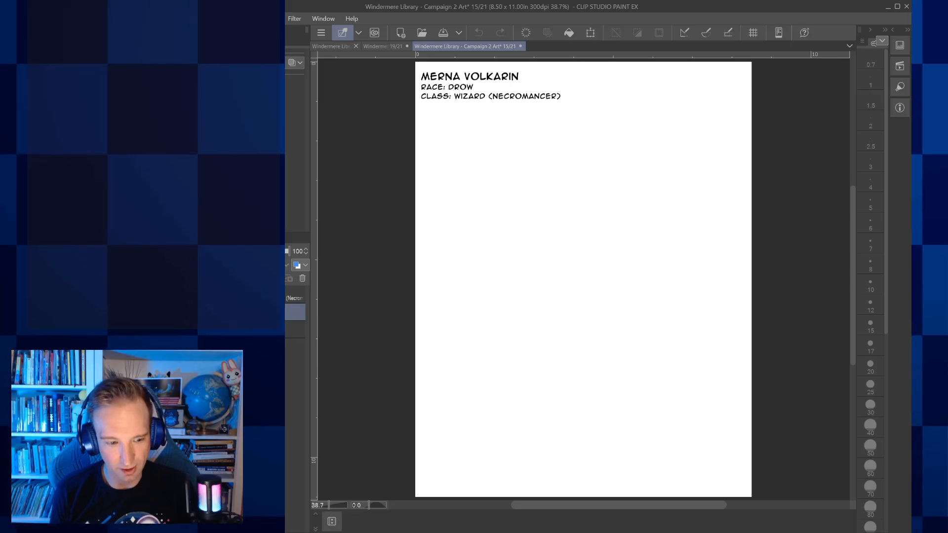
key(p)
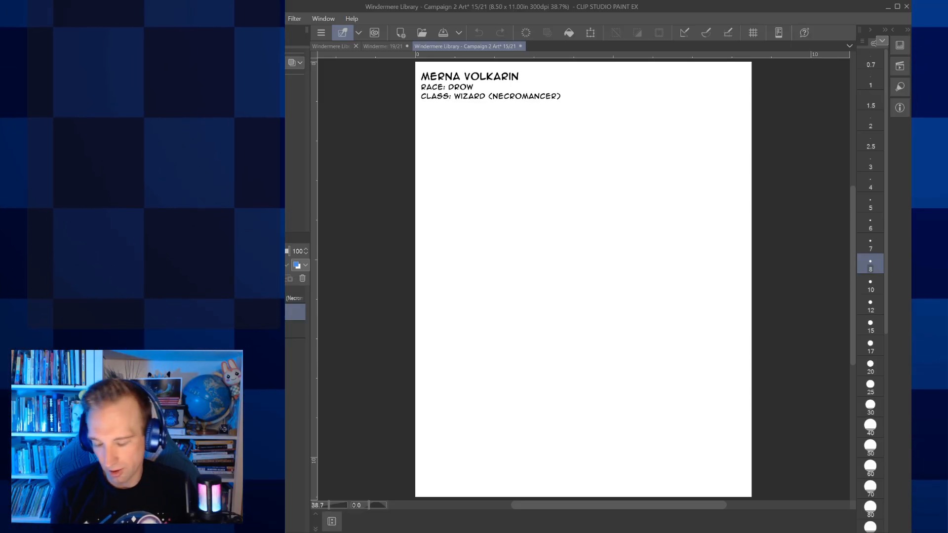
key(bracketleft)
key(bracketleft)
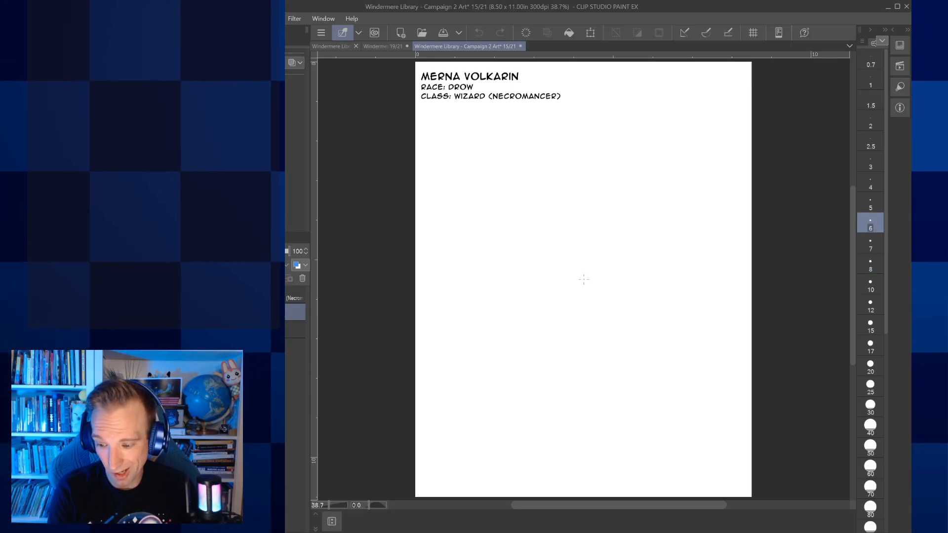
mouse_move(541, 219)
mouse_down()
mouse_move(566, 172)
mouse_move(556, 224)
mouse_move(584, 201)
mouse_up()
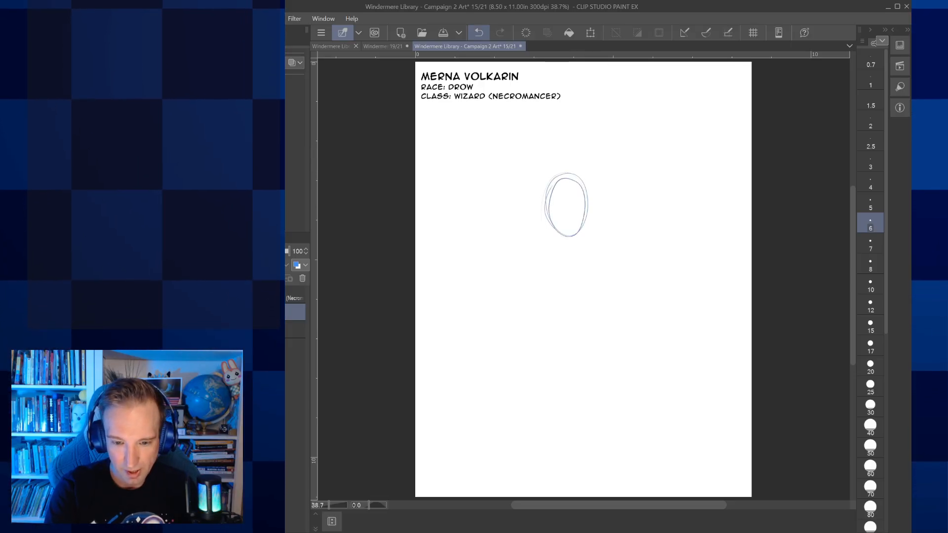
scroll(563, 199, up, 1)
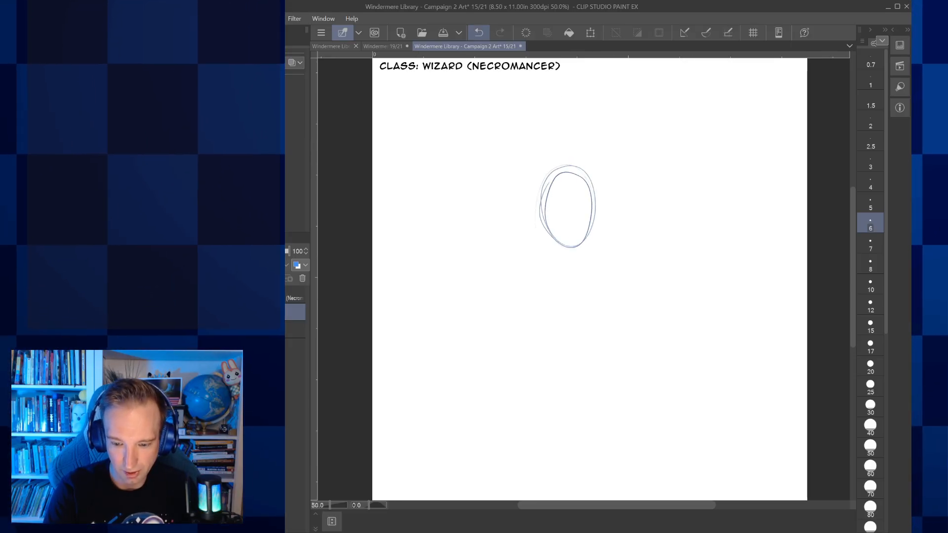
drag(553, 240, 557, 254)
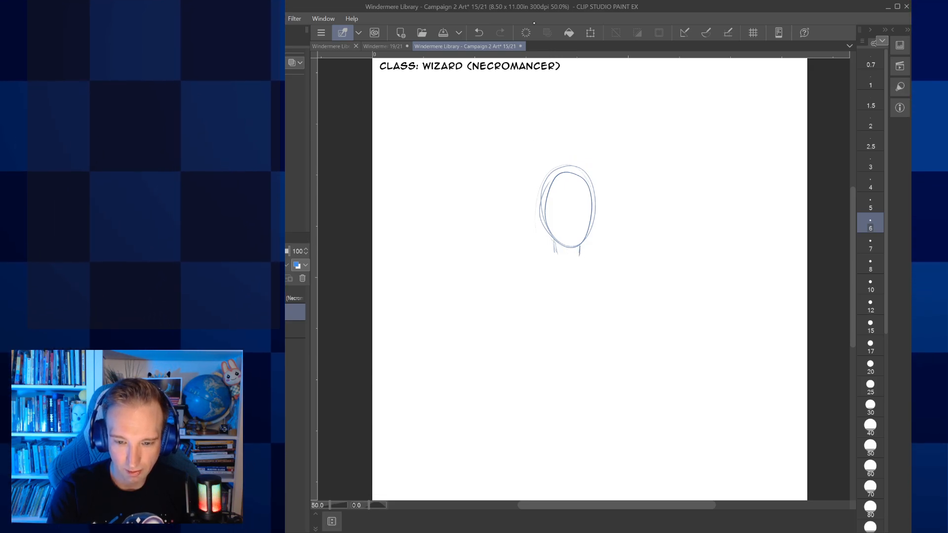
click(526, 32)
Step: Sketch the head as an upright oval in the upper middle of the page, with a tapered jaw, pointed chin and cheek lines
drag(545, 198, 563, 158)
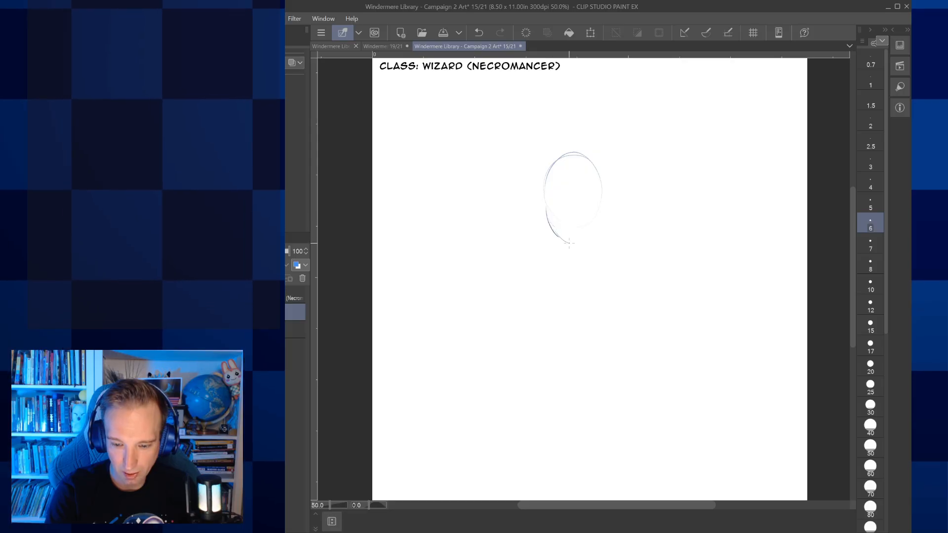
drag(599, 216, 577, 249)
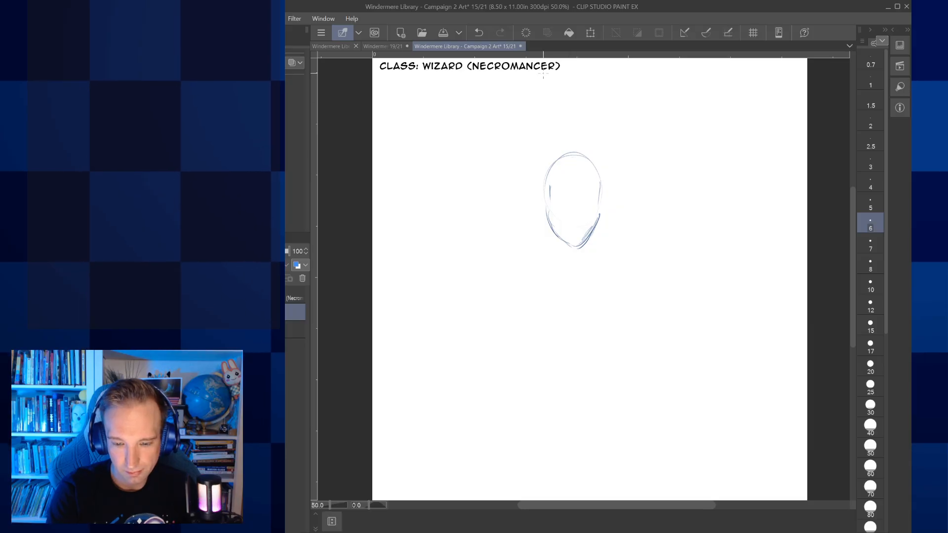
click(478, 32)
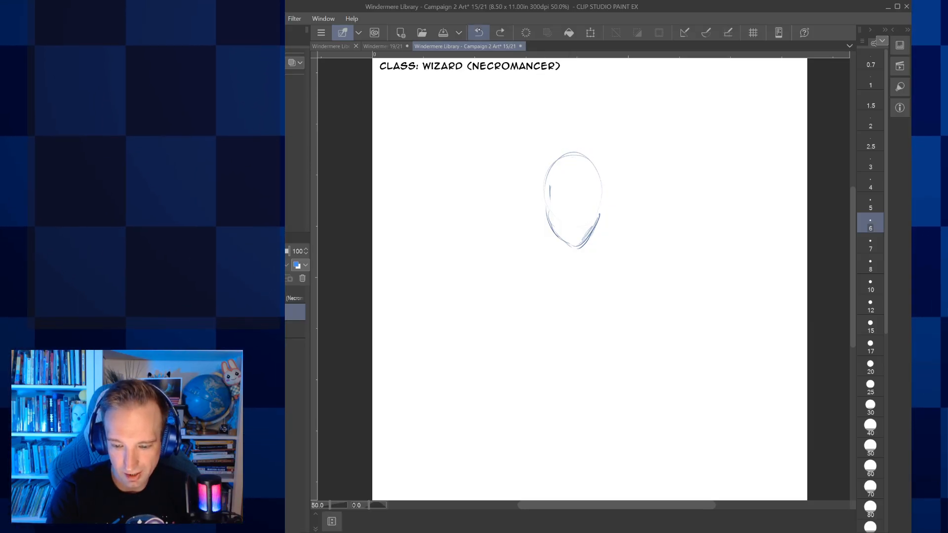
click(478, 31)
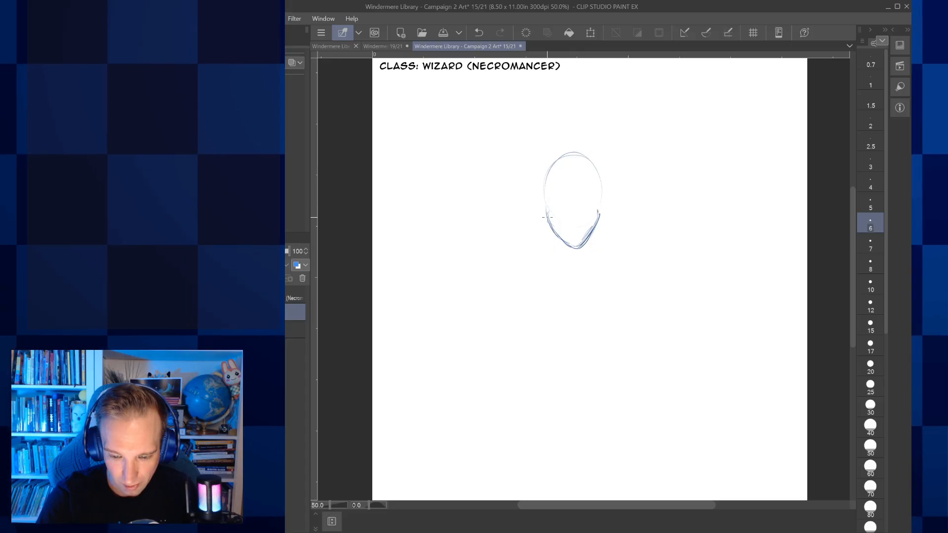
drag(549, 198, 547, 207)
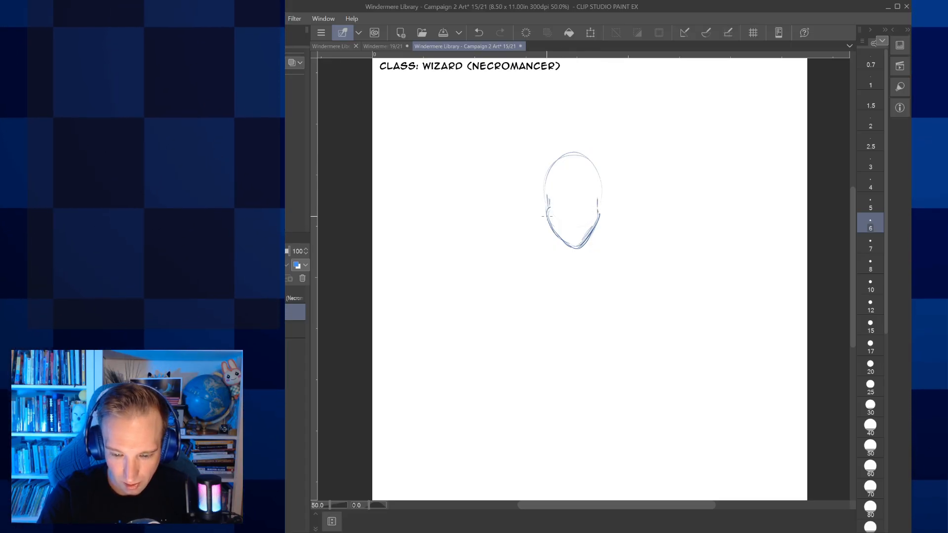
Step: Sketch pointed elf ears on both sides of the head, with an eye guideline and the first eyebrow
mouse_move(535, 201)
mouse_down()
mouse_move(544, 219)
mouse_move(612, 193)
mouse_up()
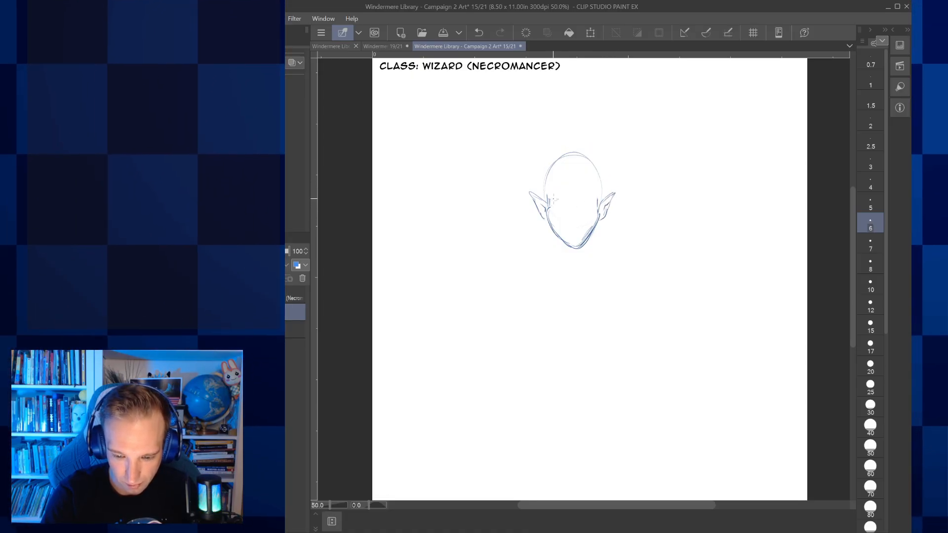
drag(553, 202, 563, 201)
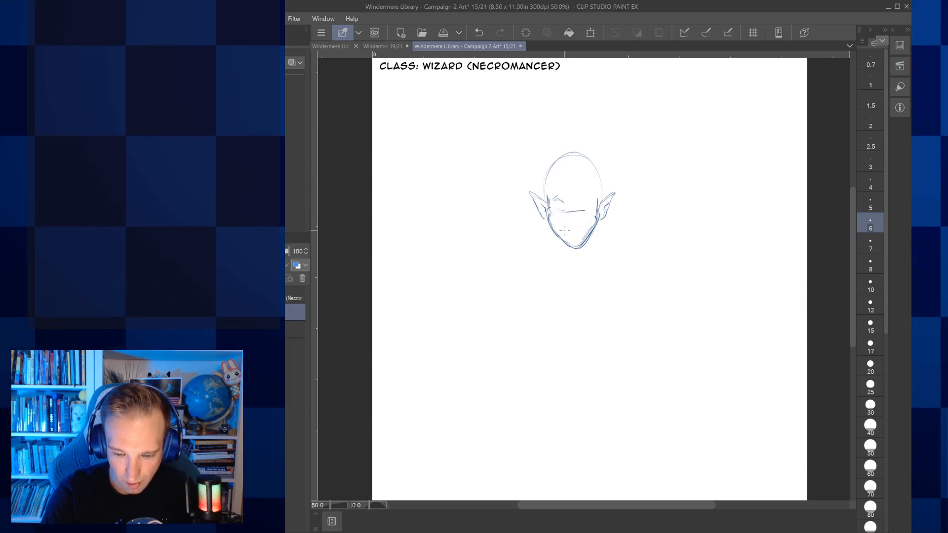
key(e)
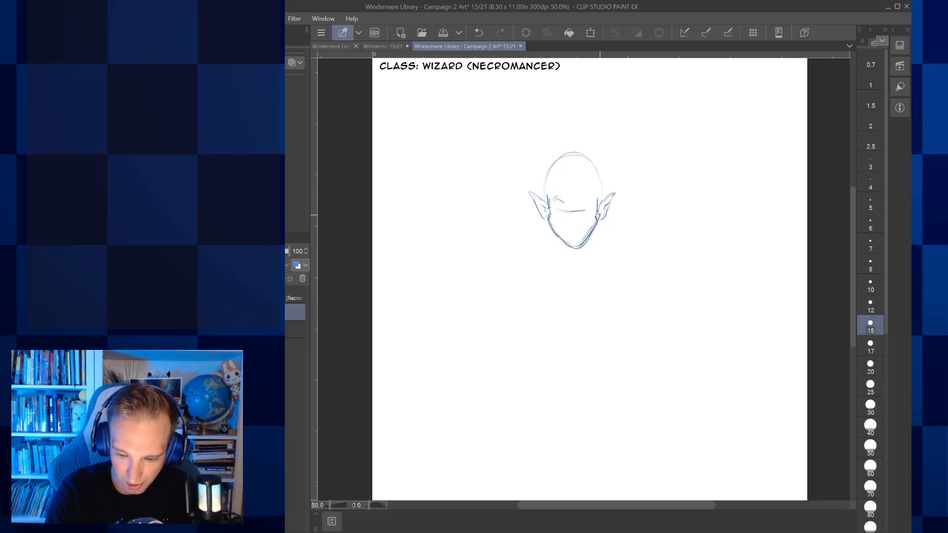
key(p)
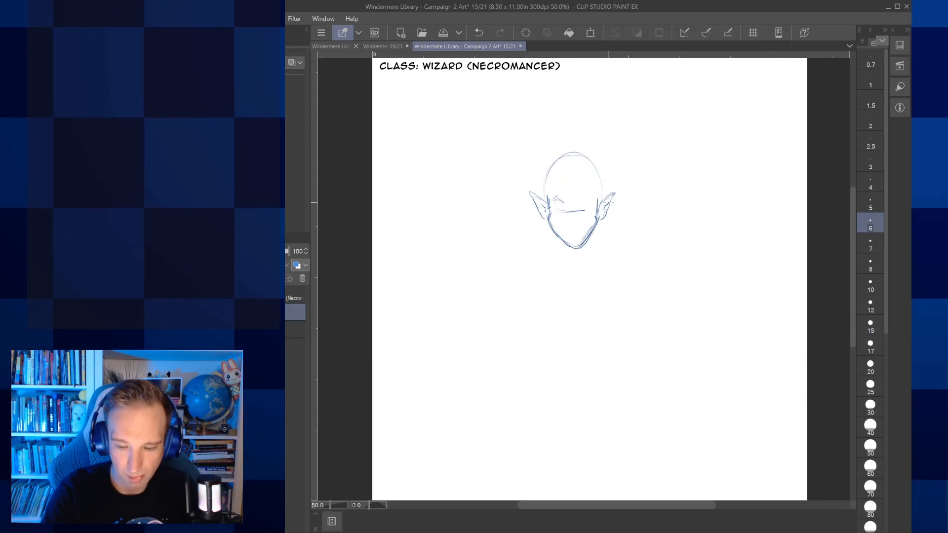
mouse_move(531, 194)
mouse_down()
mouse_move(543, 215)
mouse_move(549, 205)
mouse_move(613, 196)
mouse_up()
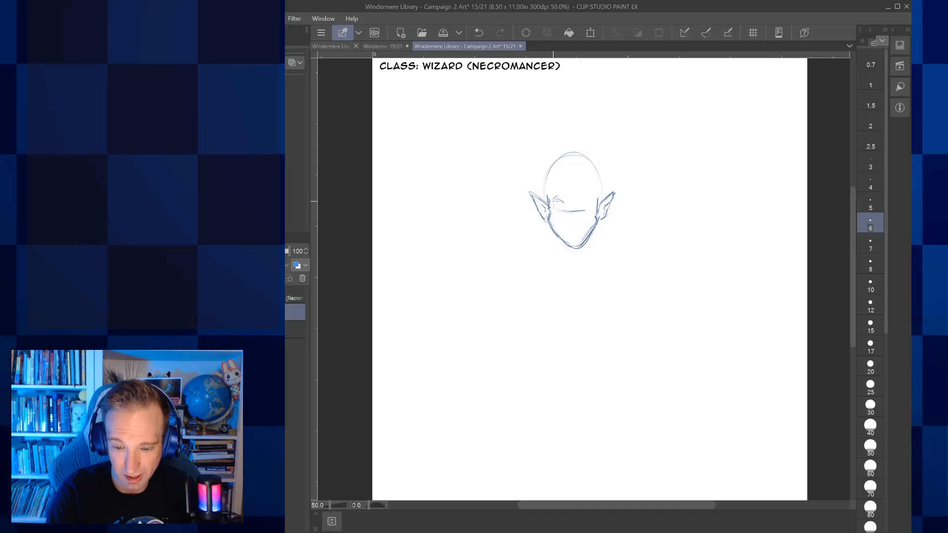
Step: Draw the drow's facial features: arched eyebrows, two eyes along the guideline, a small nose and a slight smile
drag(564, 203, 551, 204)
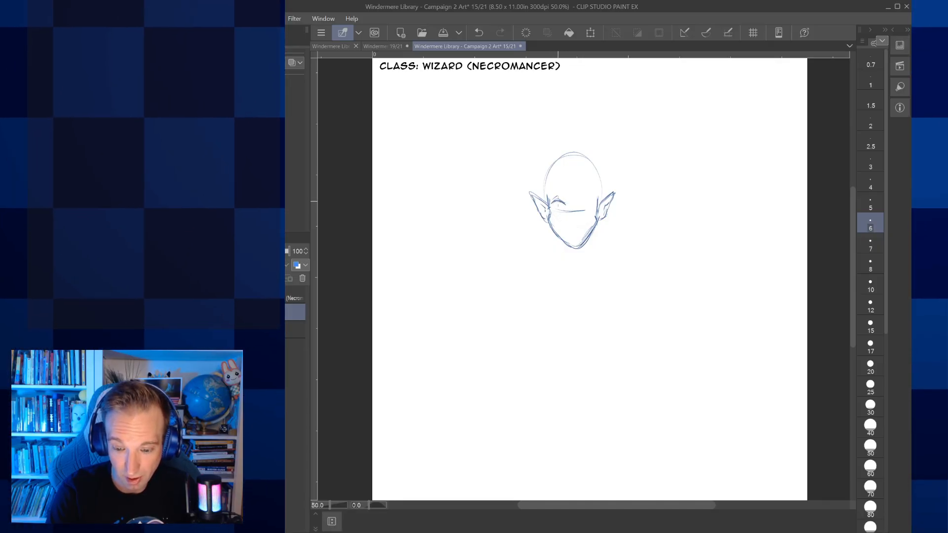
mouse_move(582, 203)
mouse_down()
mouse_move(593, 203)
mouse_move(555, 211)
mouse_up()
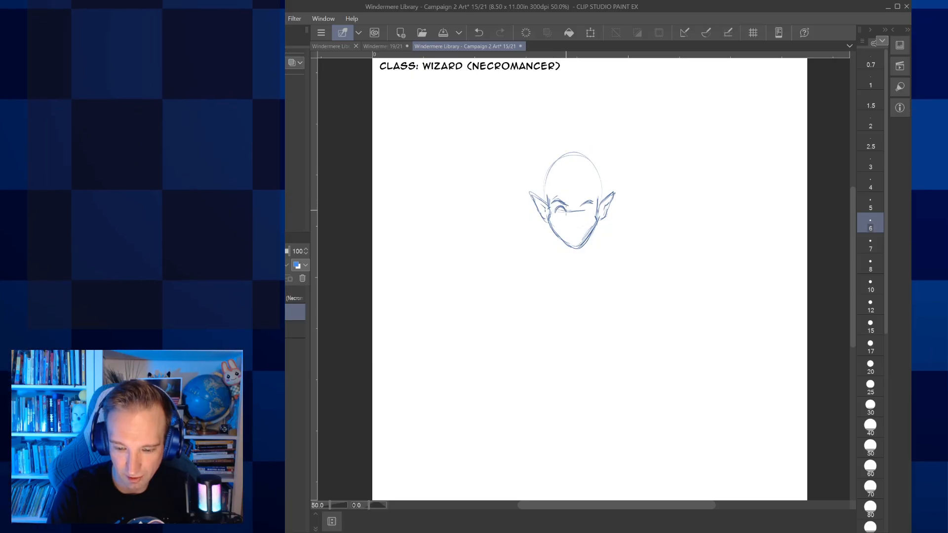
drag(555, 212, 582, 215)
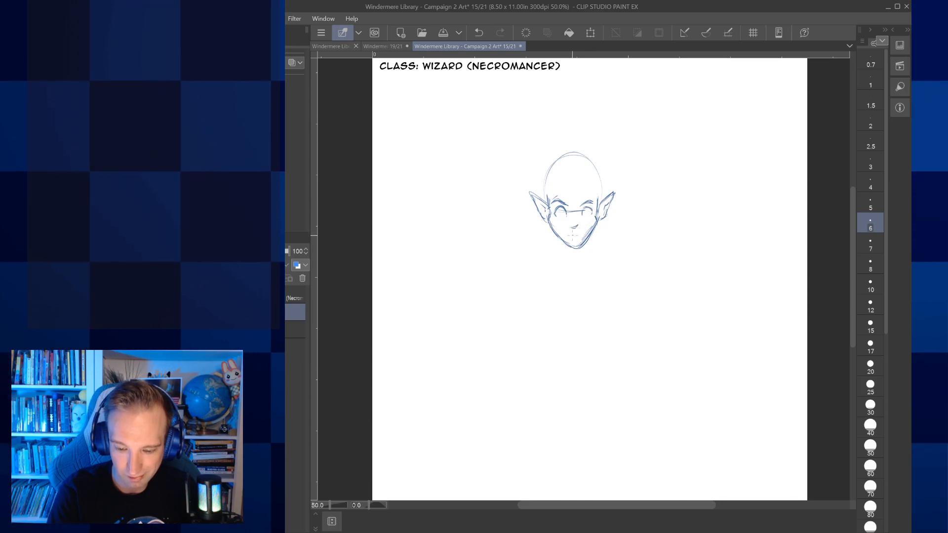
drag(568, 227, 581, 228)
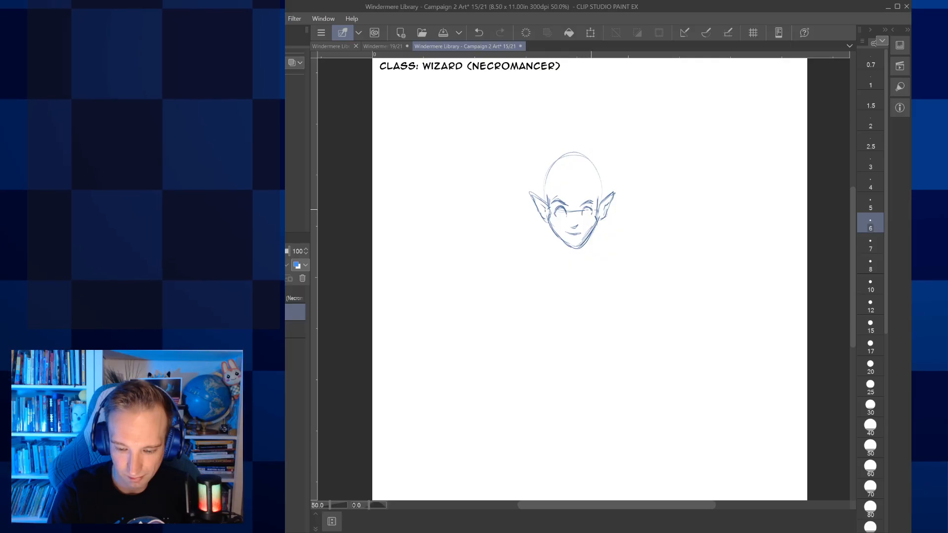
Step: Sketch short neck lines under the jaw, and a swept fringe and outer hair outline around the crown
mouse_move(559, 240)
mouse_down()
mouse_move(561, 252)
mouse_move(586, 254)
mouse_up()
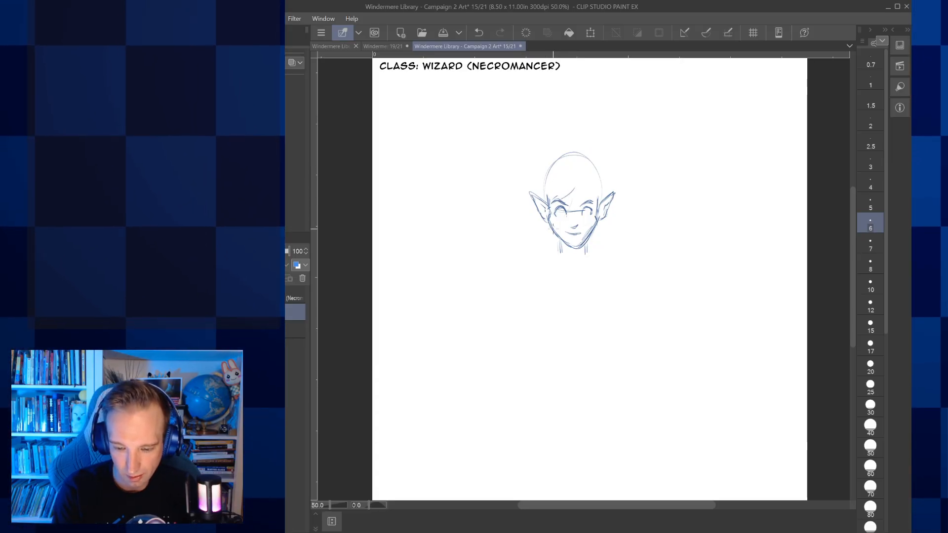
drag(579, 187, 576, 195)
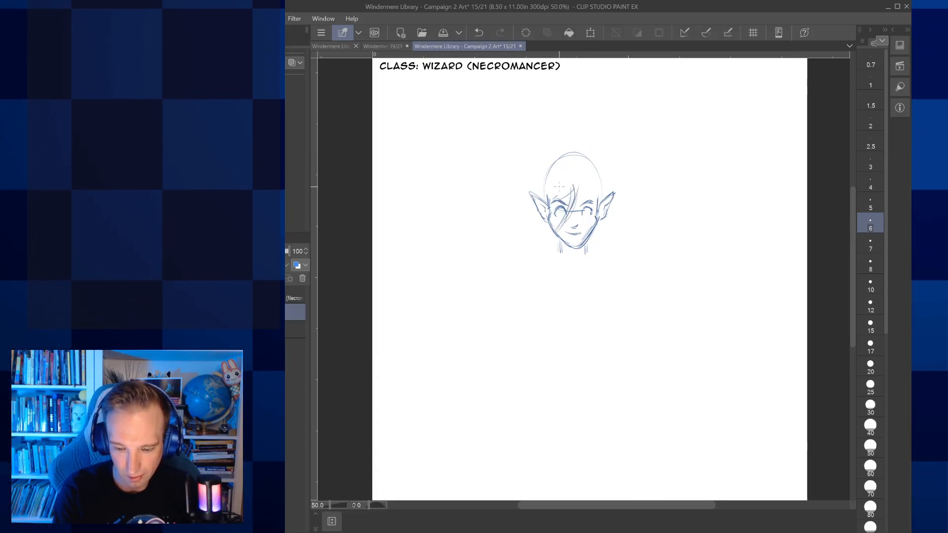
mouse_move(545, 168)
mouse_down()
mouse_move(585, 158)
mouse_move(598, 171)
mouse_up()
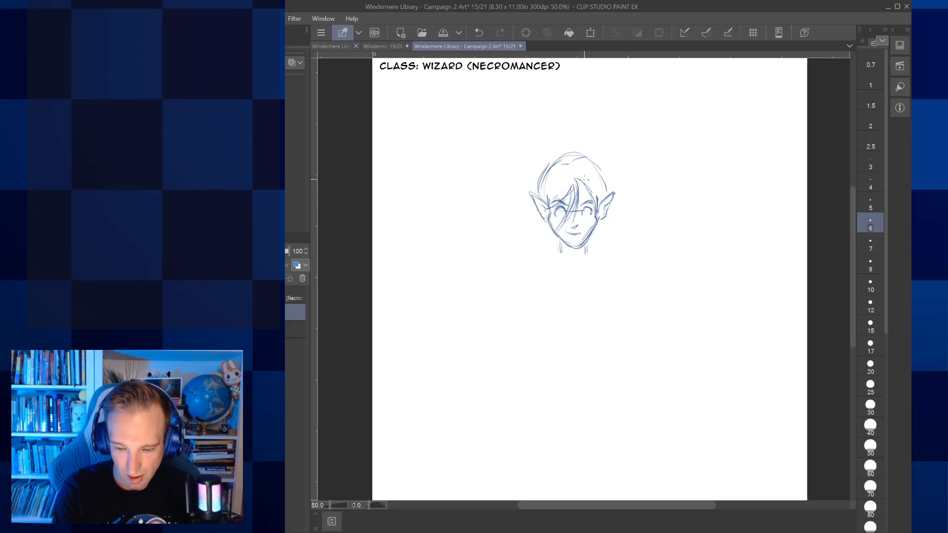
Step: Draw long hair falling from behind both ears to below shoulder level, and erase the skull line above the hair parting
drag(541, 230, 531, 287)
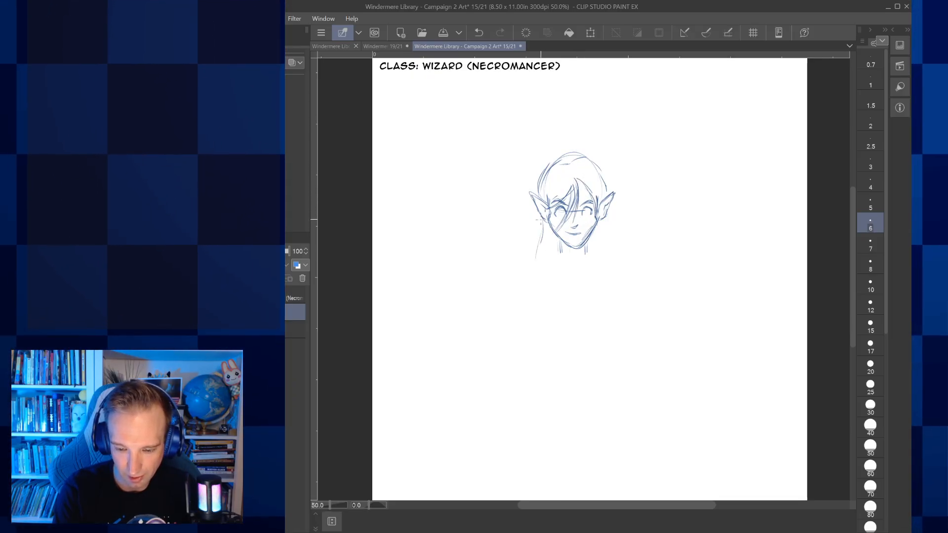
drag(603, 226, 612, 261)
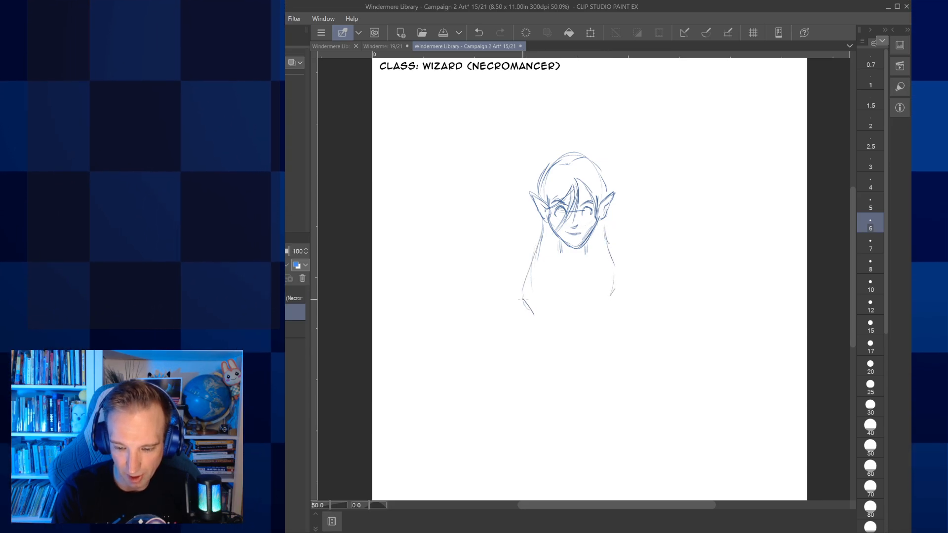
drag(535, 260, 531, 321)
mouse_move(607, 246)
mouse_down()
mouse_move(615, 268)
mouse_move(608, 312)
mouse_up()
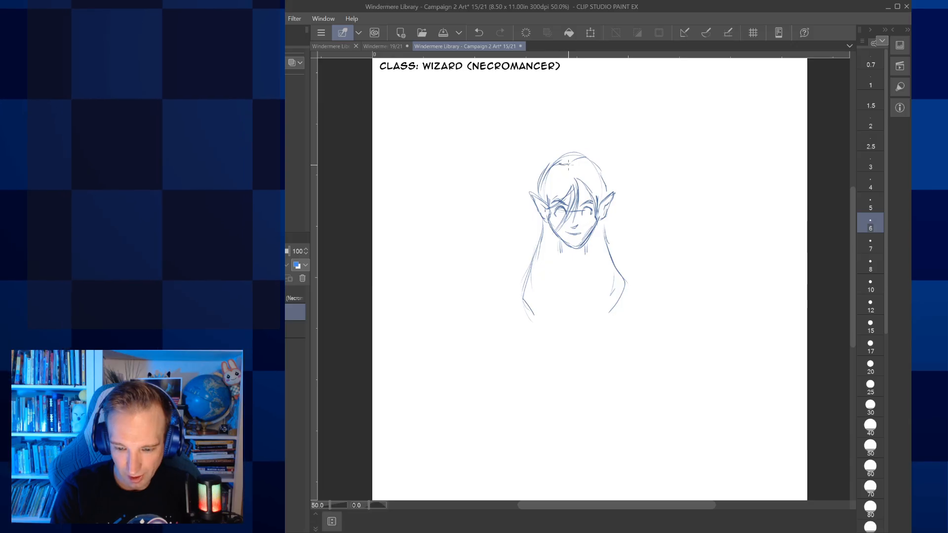
click(870, 326)
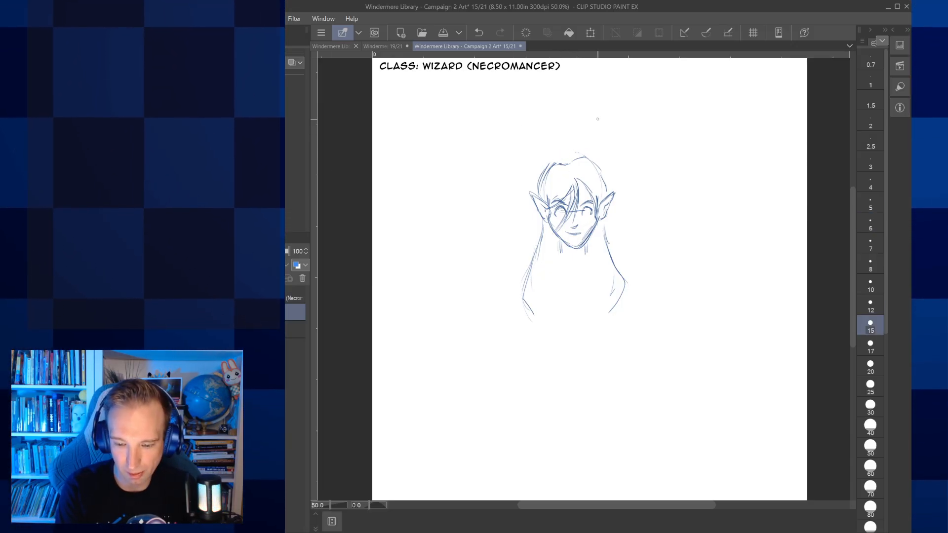
key(p)
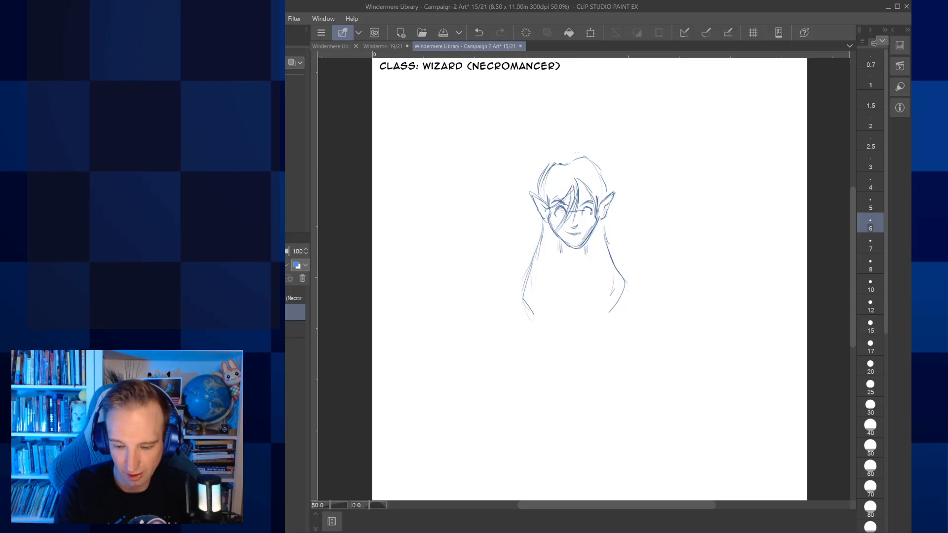
Step: Strengthen the neck lines and sketch the shoulder line, both upper arms and the start of the forearms
drag(559, 240, 560, 258)
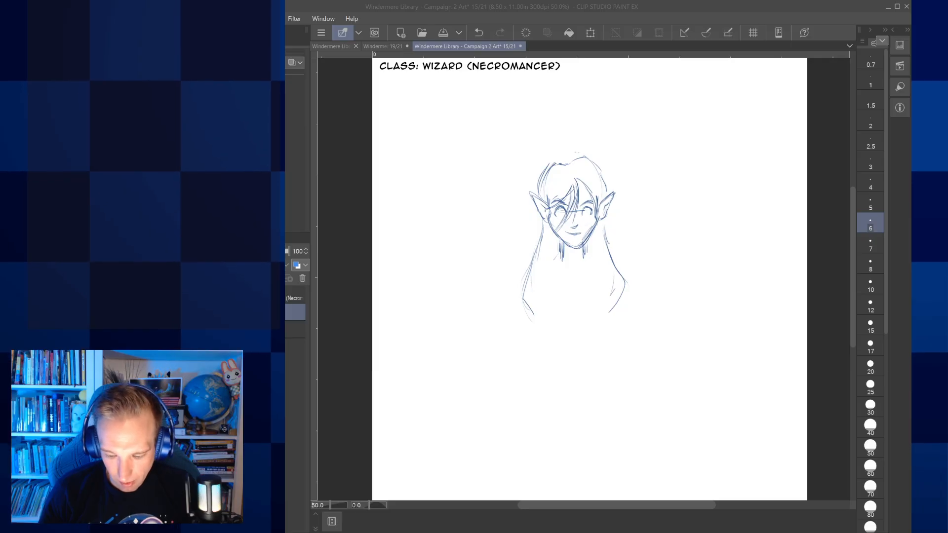
click(540, 263)
mouse_move(540, 262)
mouse_down()
mouse_move(576, 257)
mouse_move(537, 262)
mouse_move(540, 330)
mouse_move(558, 255)
mouse_move(589, 259)
mouse_move(606, 330)
mouse_up()
drag(536, 313, 540, 359)
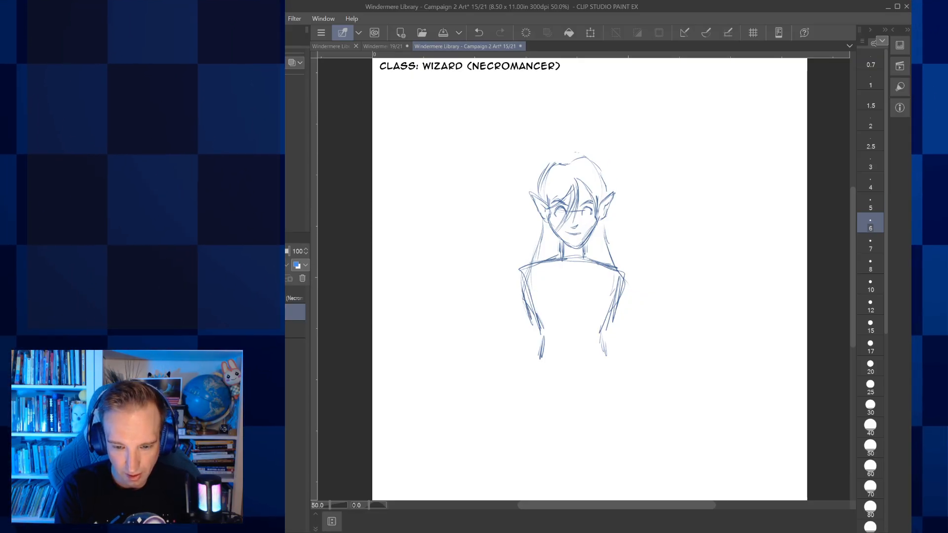
Step: Erase the stray hair lines outside the upper arms at size 15, and darken the hair beside the neck at brush size 6
click(479, 32)
click(870, 325)
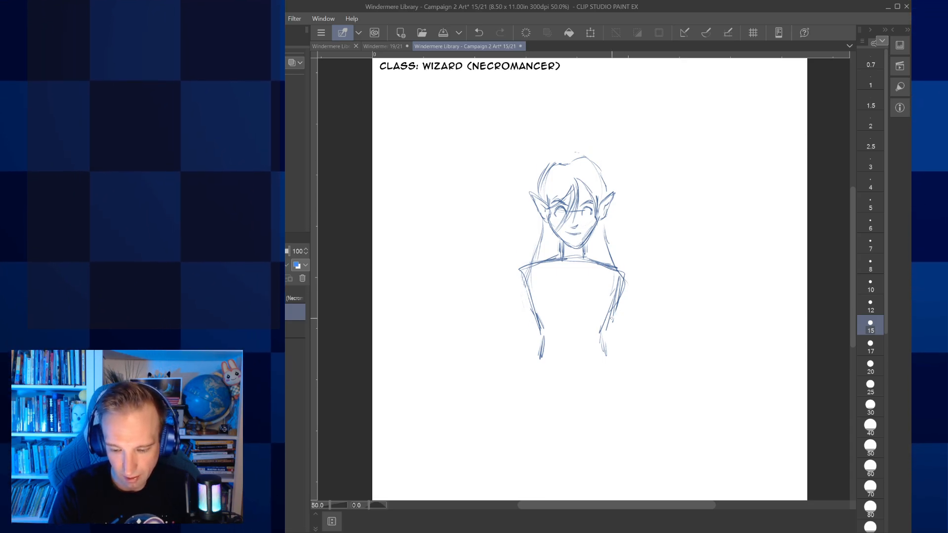
click(870, 224)
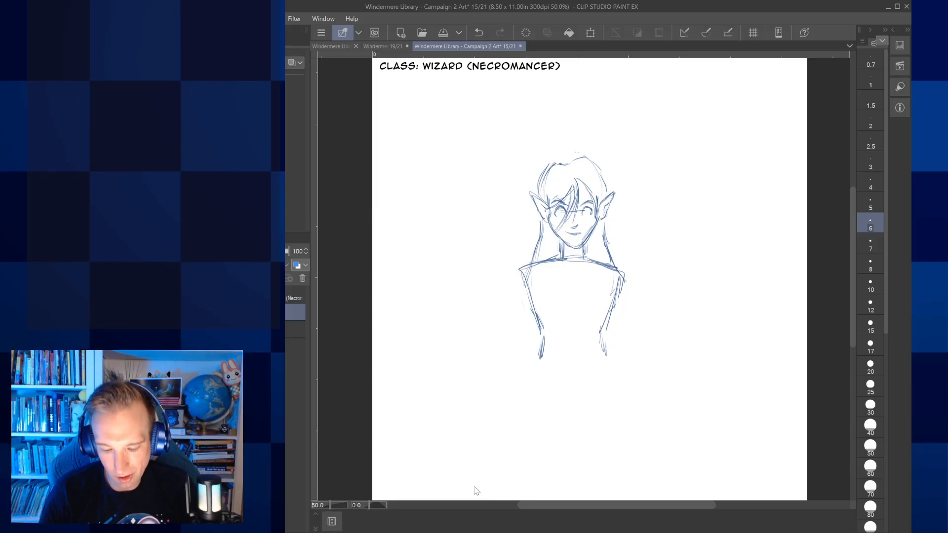
key(alt+Tab)
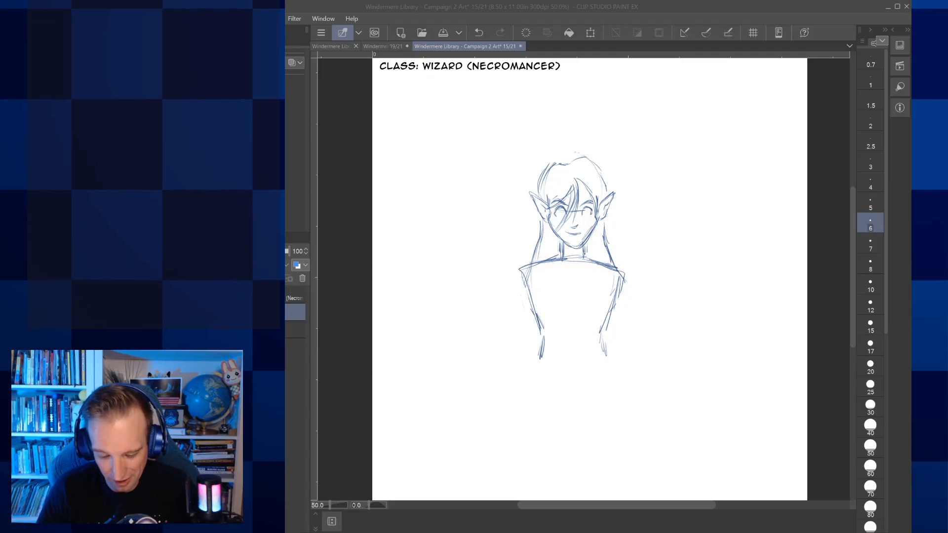
click(671, 527)
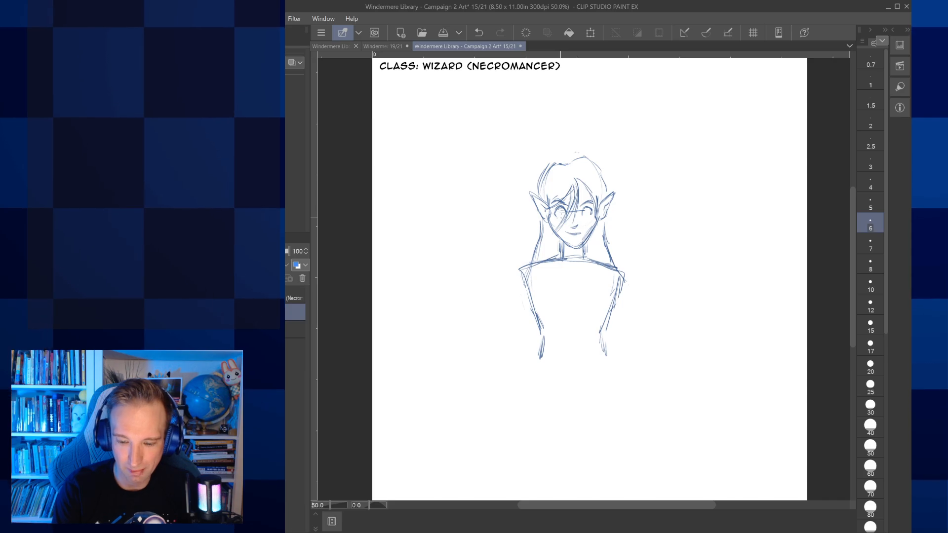
Step: Sketch the diagonal crossed neckline of a wrap top over the chest and small standing collar pieces on both sides of the neck
scroll(560, 213, up, 4)
mouse_move(537, 242)
mouse_down()
mouse_move(543, 232)
mouse_move(527, 239)
mouse_move(598, 236)
mouse_up()
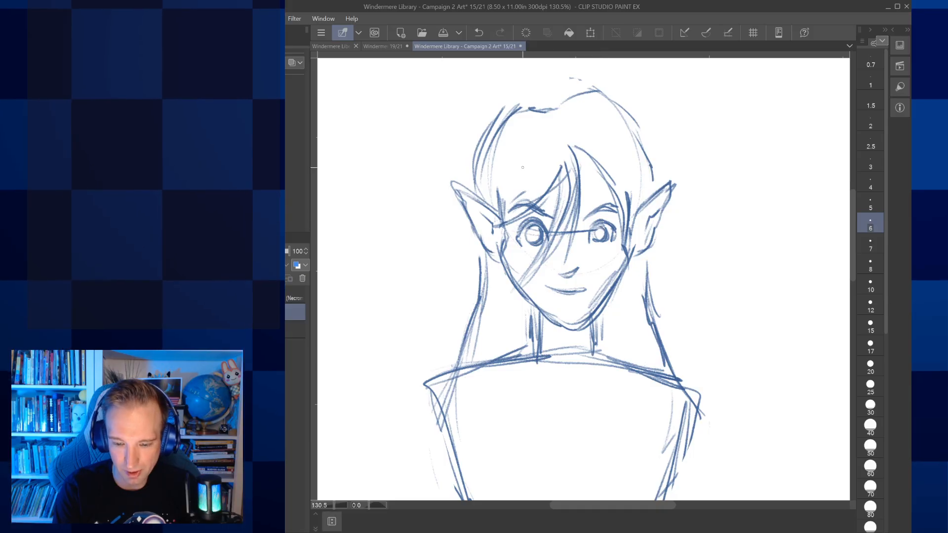
drag(490, 149, 497, 60)
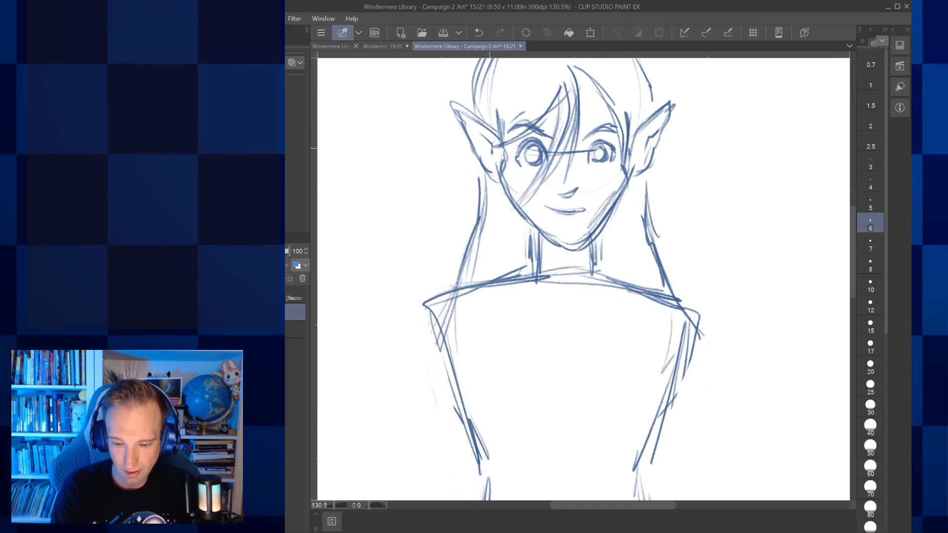
key(ctrl+minus)
key(ctrl+minus)
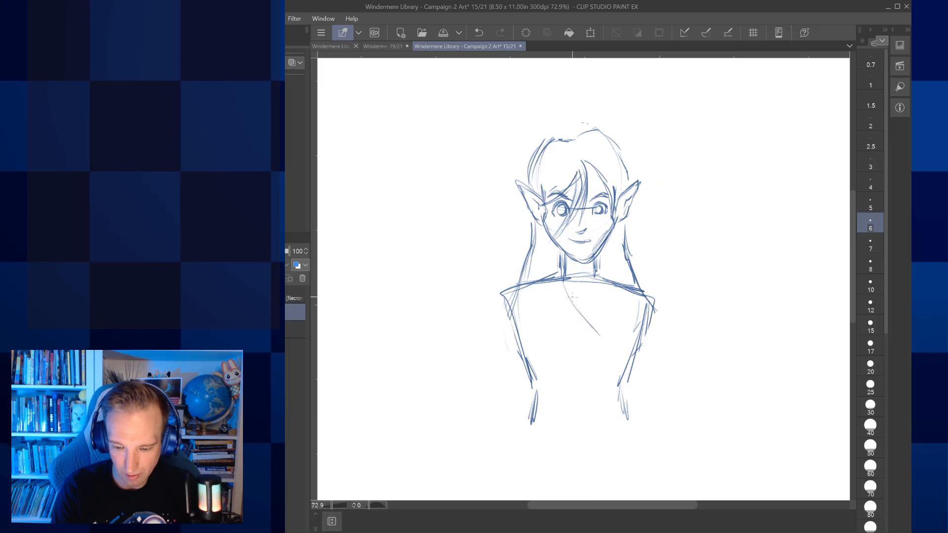
mouse_move(568, 295)
mouse_down()
mouse_move(578, 313)
mouse_move(551, 270)
mouse_up()
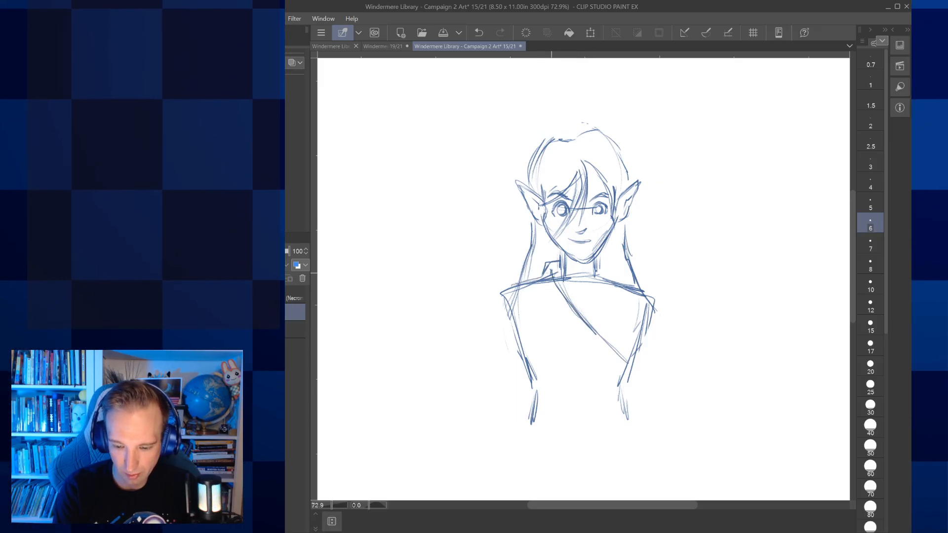
mouse_move(602, 284)
mouse_down()
mouse_move(589, 315)
mouse_move(602, 283)
mouse_up()
drag(598, 262, 607, 267)
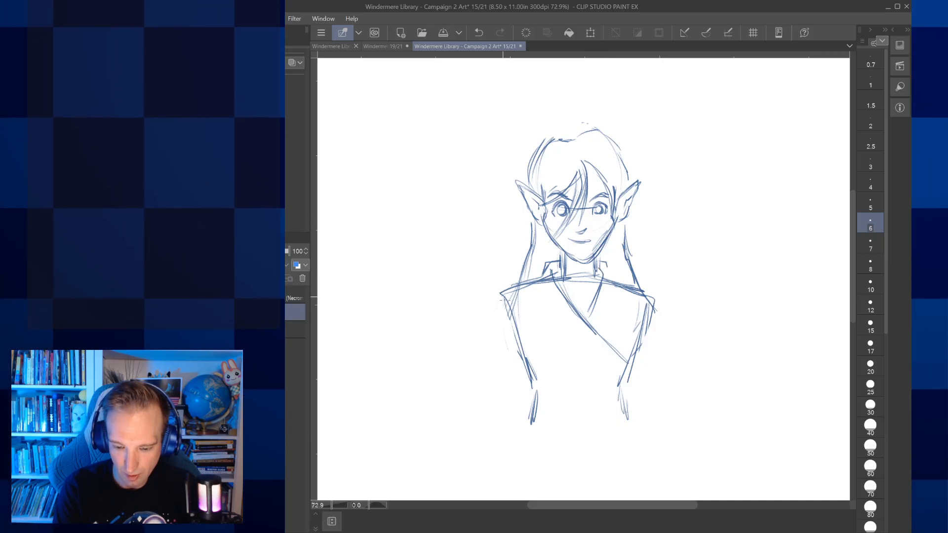
Step: Sketch the torso's side lines from the shoulders toward the waist and a first slanted outer arm line from each shoulder
mouse_move(515, 289)
mouse_down()
mouse_move(541, 363)
mouse_move(536, 396)
mouse_move(525, 318)
mouse_up()
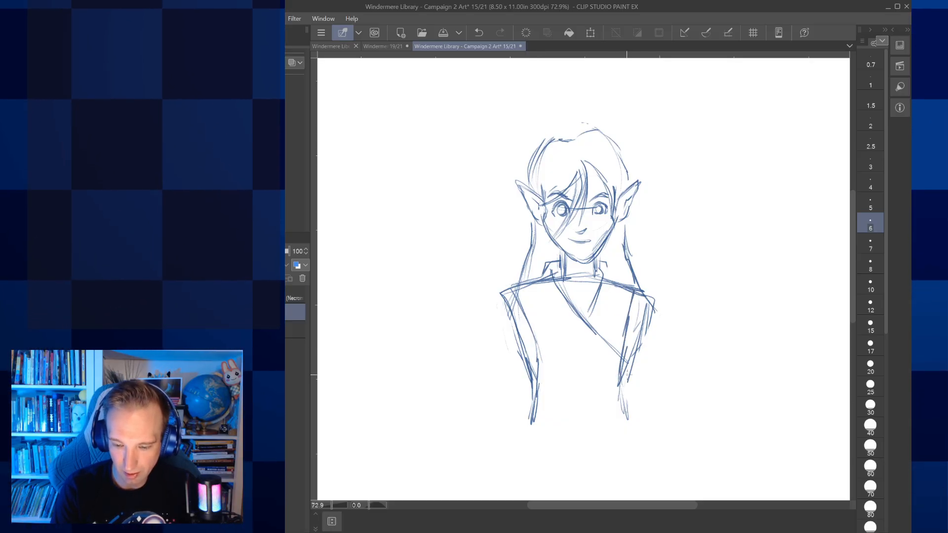
drag(532, 338, 541, 403)
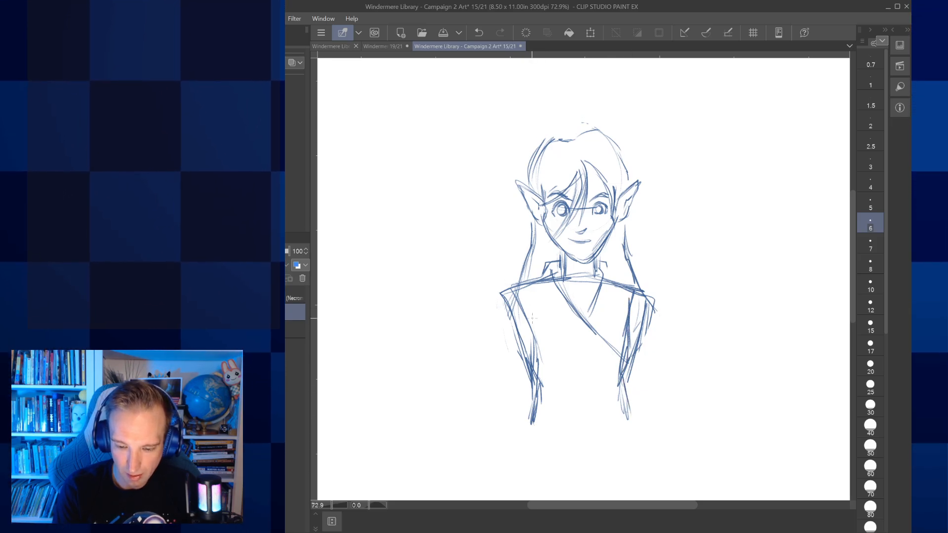
drag(505, 306, 464, 390)
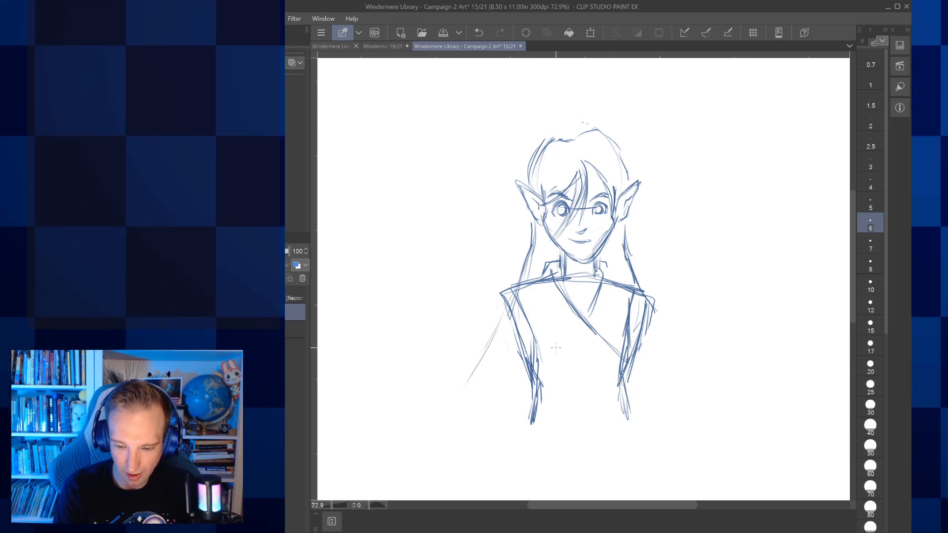
mouse_move(654, 313)
mouse_down()
mouse_move(681, 383)
mouse_move(719, 268)
mouse_up()
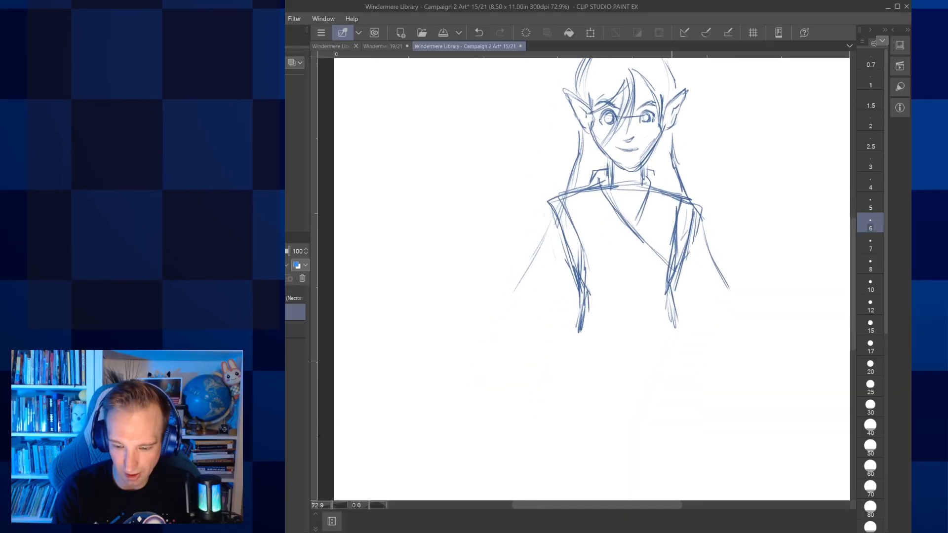
Step: Sketch both arms spreading outward from the torso, with inner and outer contours and a narrow oval at the end of each
mouse_move(539, 250)
mouse_down()
mouse_move(487, 336)
mouse_move(511, 388)
mouse_move(512, 423)
mouse_up()
mouse_move(484, 356)
mouse_down()
mouse_move(507, 430)
mouse_move(511, 424)
mouse_up()
drag(544, 338, 518, 424)
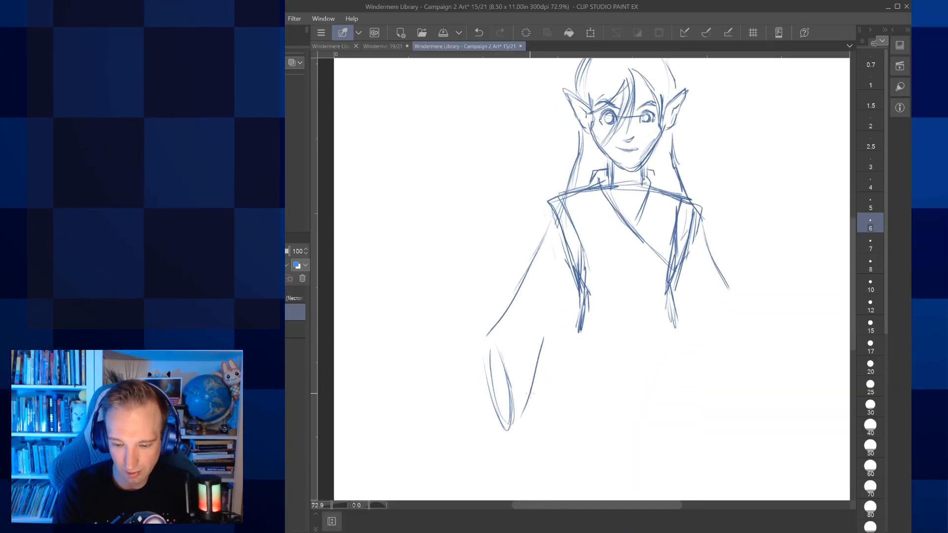
drag(561, 293, 549, 345)
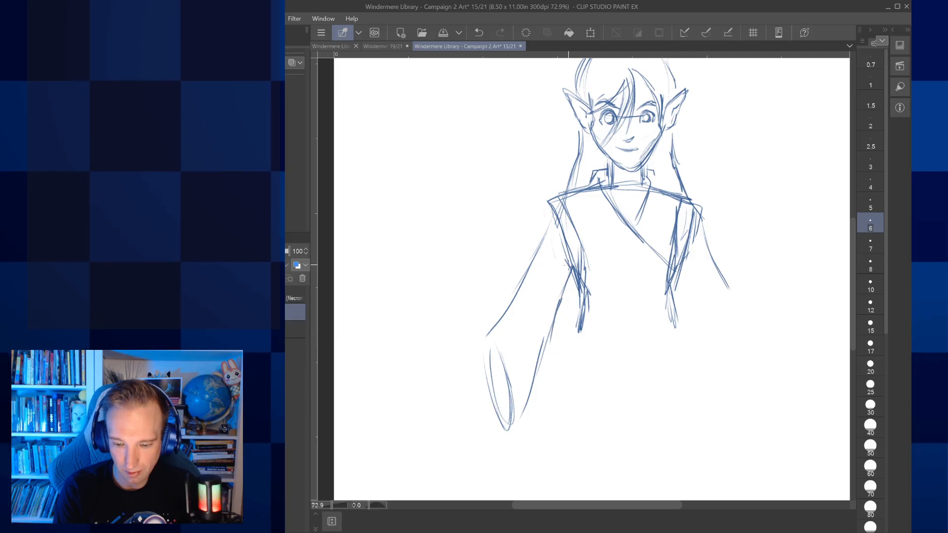
drag(488, 329, 530, 266)
drag(552, 217, 522, 285)
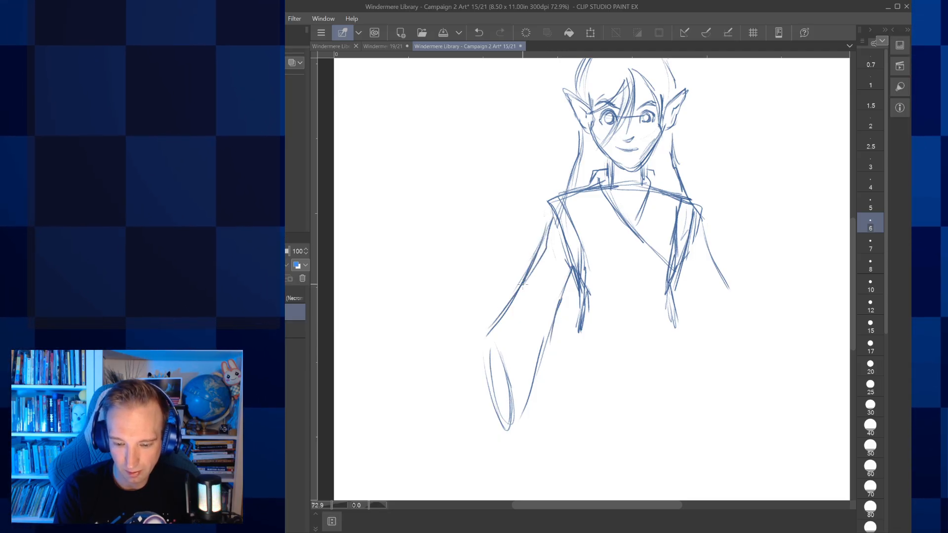
drag(547, 247, 523, 283)
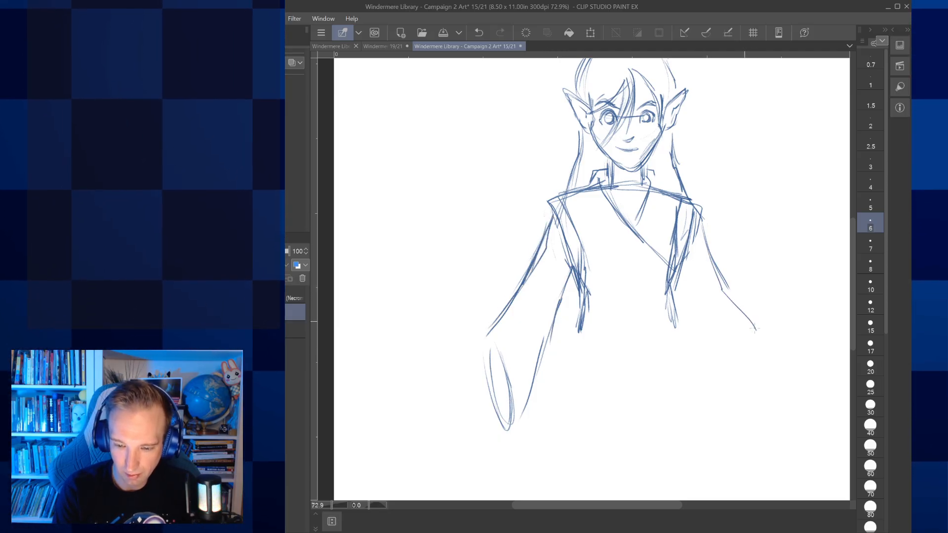
mouse_move(681, 294)
mouse_down()
mouse_move(750, 392)
mouse_move(745, 326)
mouse_up()
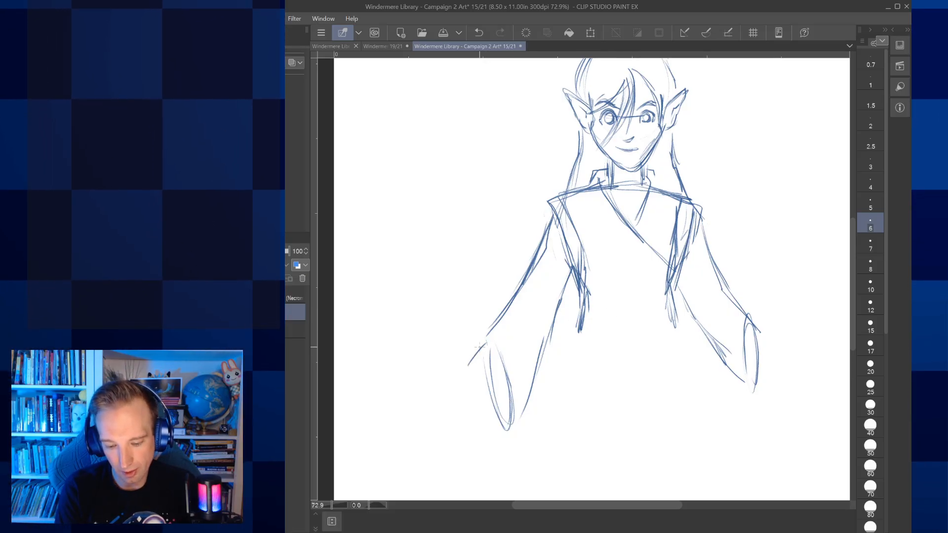
Step: Sketch the back of each hand and its fingers as loose, narrow loops around the ovals at the arm ends
drag(461, 387, 463, 407)
drag(493, 352, 487, 403)
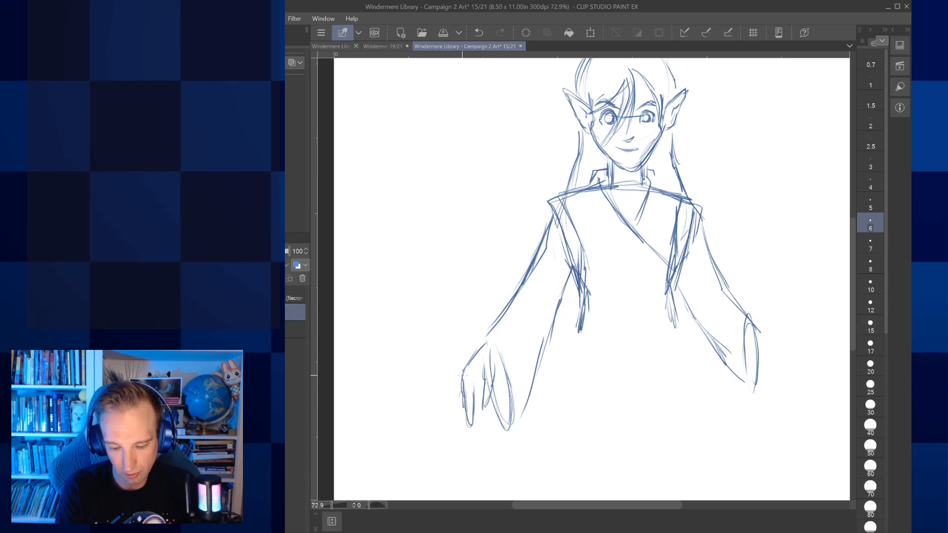
drag(462, 371, 466, 425)
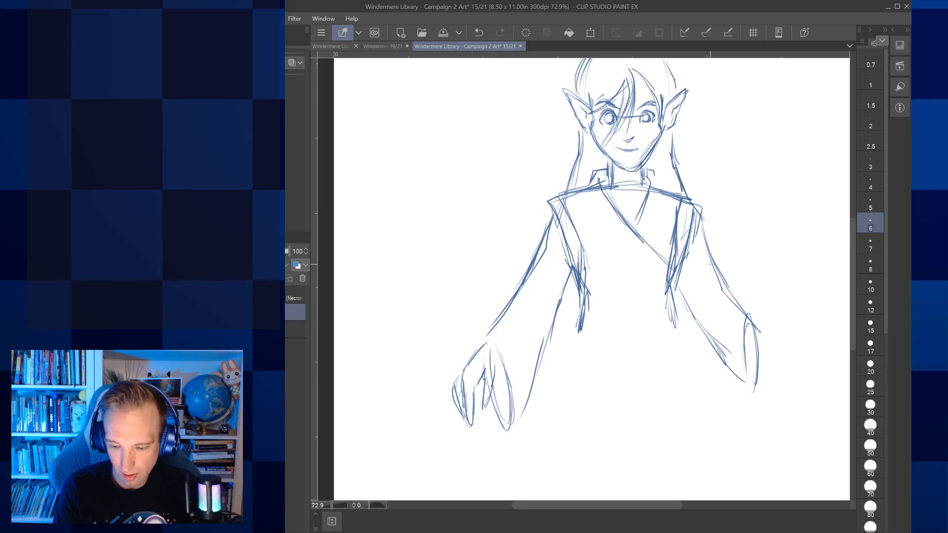
mouse_move(754, 337)
mouse_down()
mouse_move(769, 340)
mouse_move(759, 366)
mouse_move(774, 388)
mouse_up()
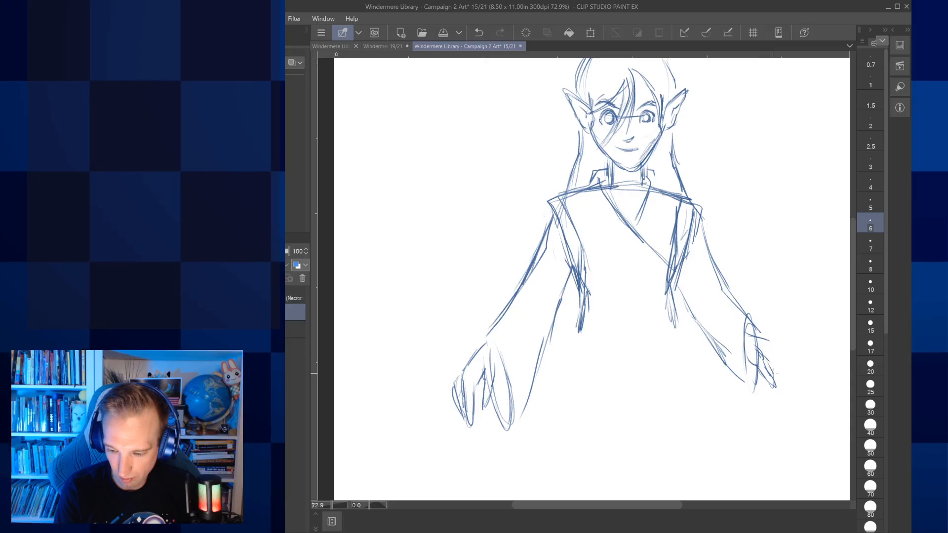
drag(773, 371, 776, 387)
mouse_move(763, 339)
mouse_down()
mouse_move(780, 361)
mouse_move(776, 399)
mouse_up()
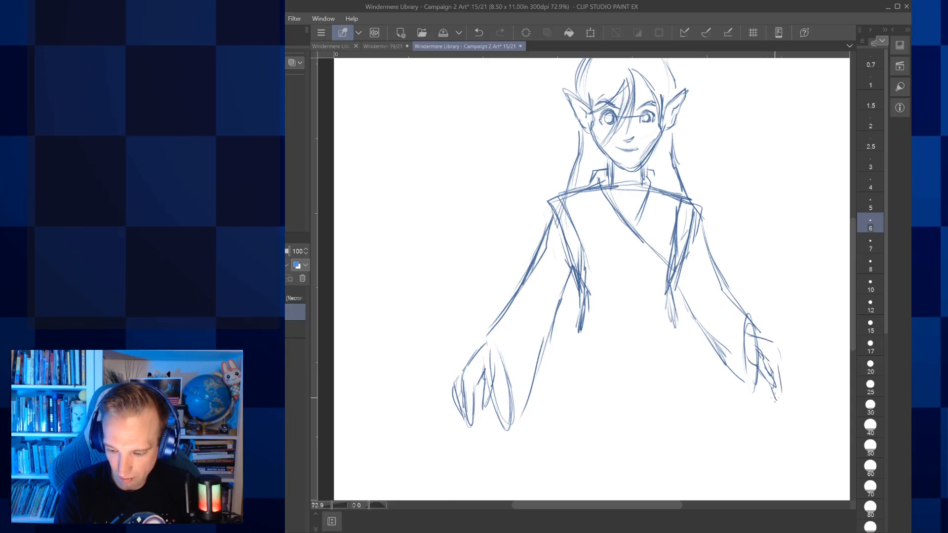
drag(777, 345, 779, 399)
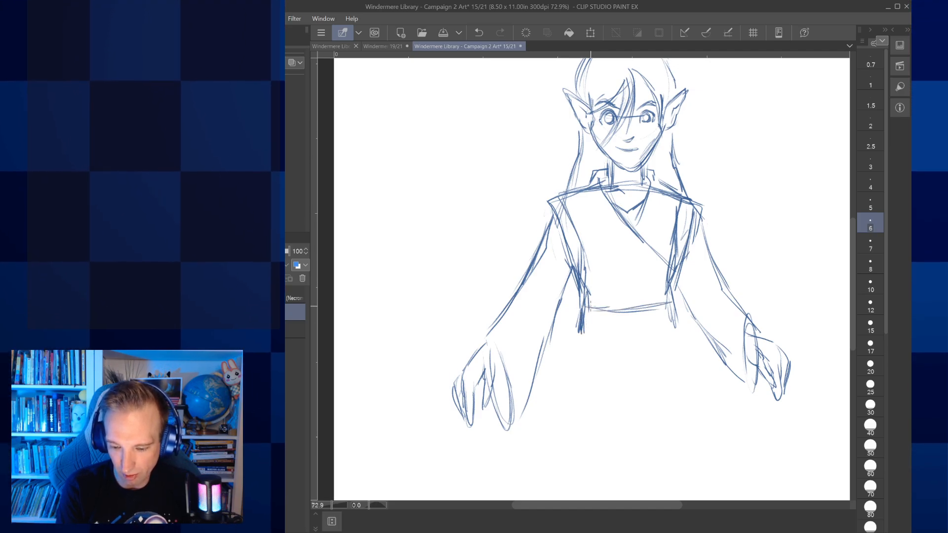
Step: Sketch the wrap top's curved lower hem at the waist and erase the construction lines just above it at size 15
mouse_move(578, 296)
mouse_down()
mouse_move(576, 308)
mouse_move(662, 316)
mouse_move(683, 307)
mouse_up()
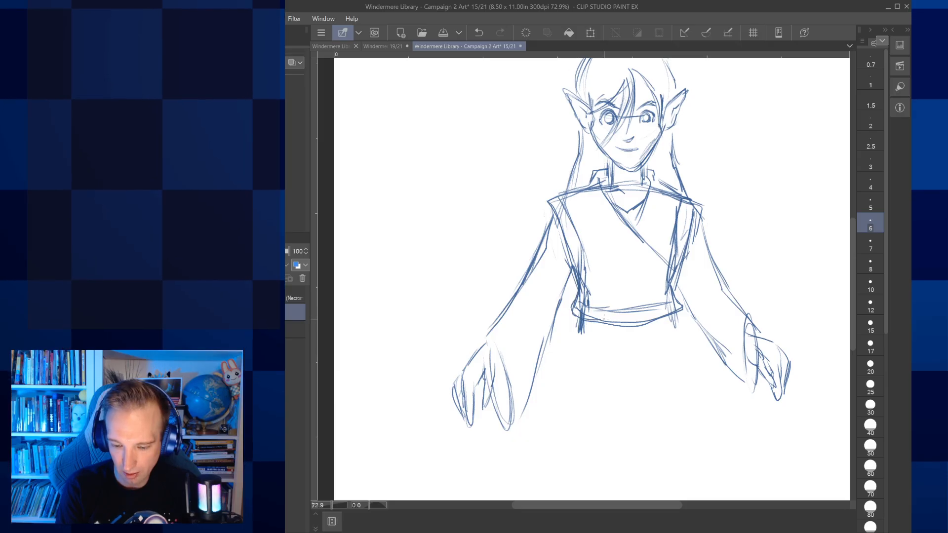
key(e)
mouse_move(588, 298)
mouse_down()
mouse_move(584, 310)
mouse_move(659, 304)
mouse_up()
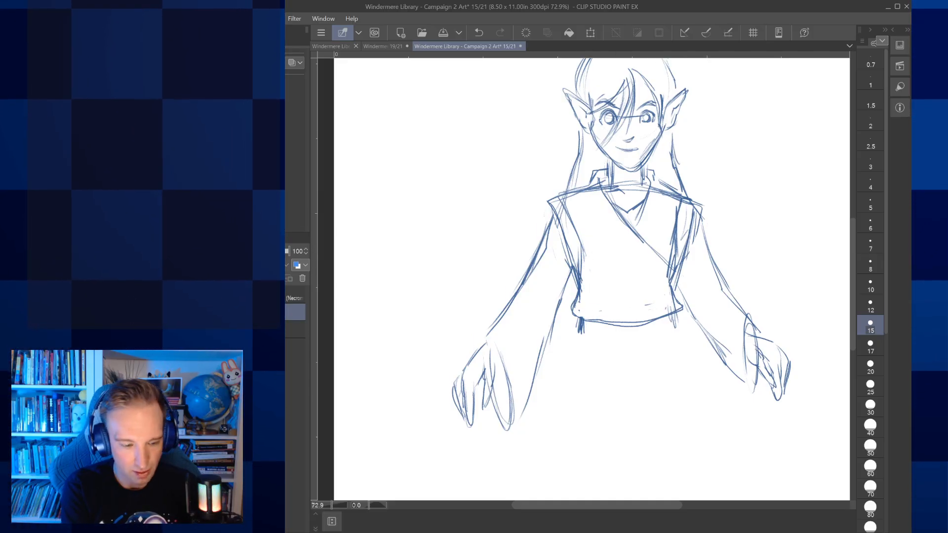
Step: Sketch a two-band sash under the top's hem at brush size 6
key(bracketleft)
key(bracketleft)
key(bracketleft)
key(bracketleft)
key(bracketleft)
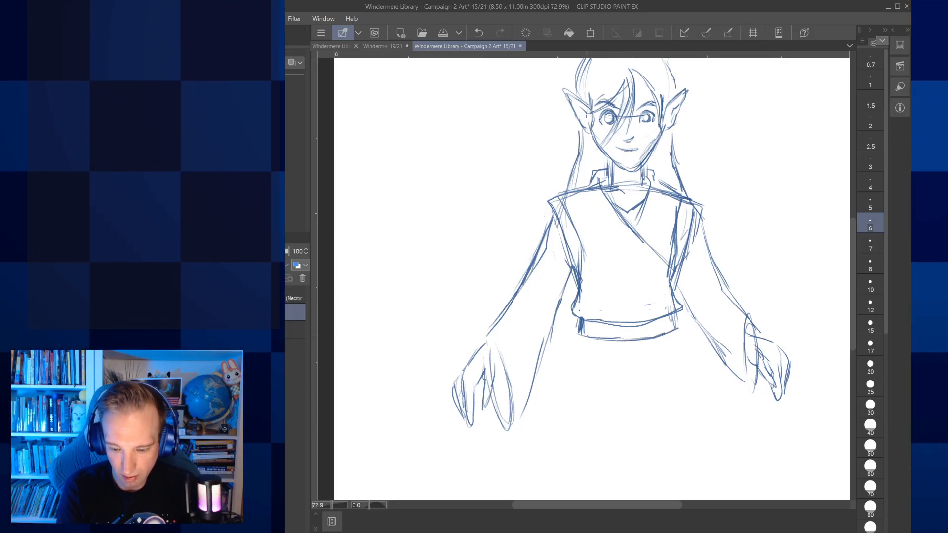
mouse_move(580, 331)
mouse_down()
mouse_move(648, 353)
mouse_move(678, 340)
mouse_up()
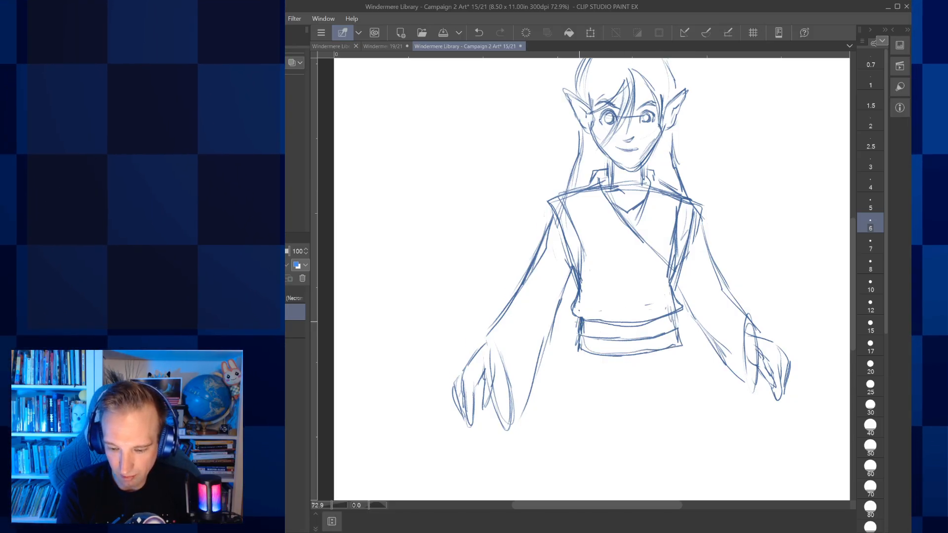
Step: Sketch the flaring side lines of a long robe skirt from both ends of the sash
drag(563, 421, 576, 368)
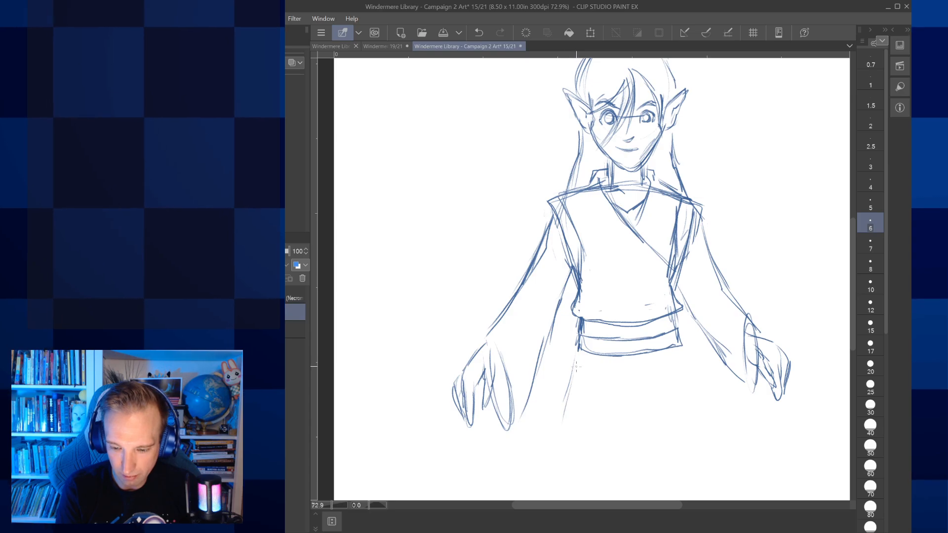
mouse_move(566, 406)
mouse_down()
mouse_move(588, 329)
mouse_move(579, 318)
mouse_move(552, 413)
mouse_up()
key(ctrl+minus)
drag(680, 293, 704, 380)
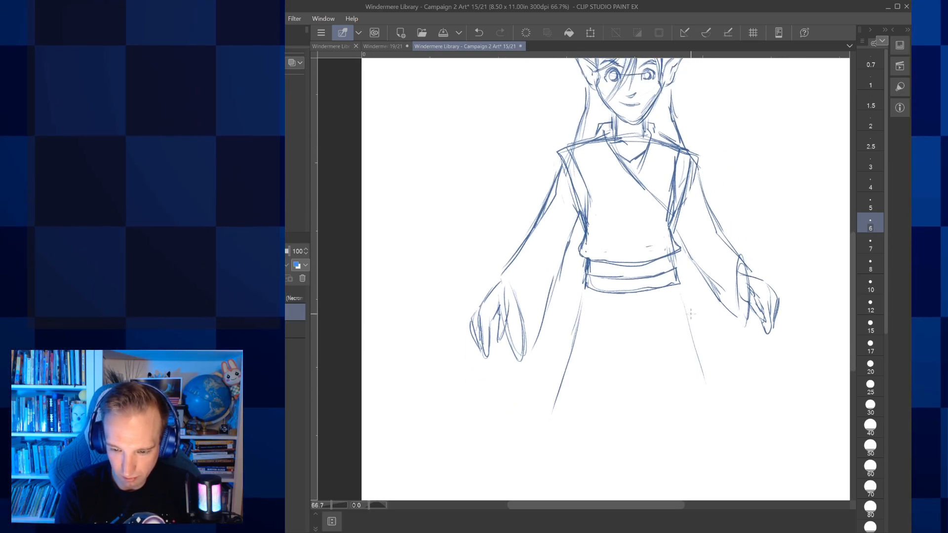
drag(690, 329, 723, 432)
drag(706, 400, 697, 348)
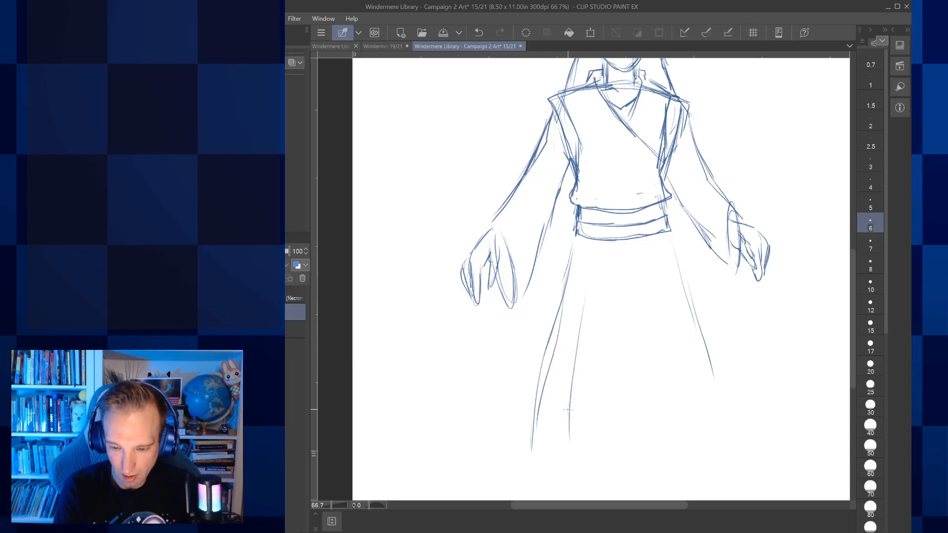
drag(569, 448, 543, 399)
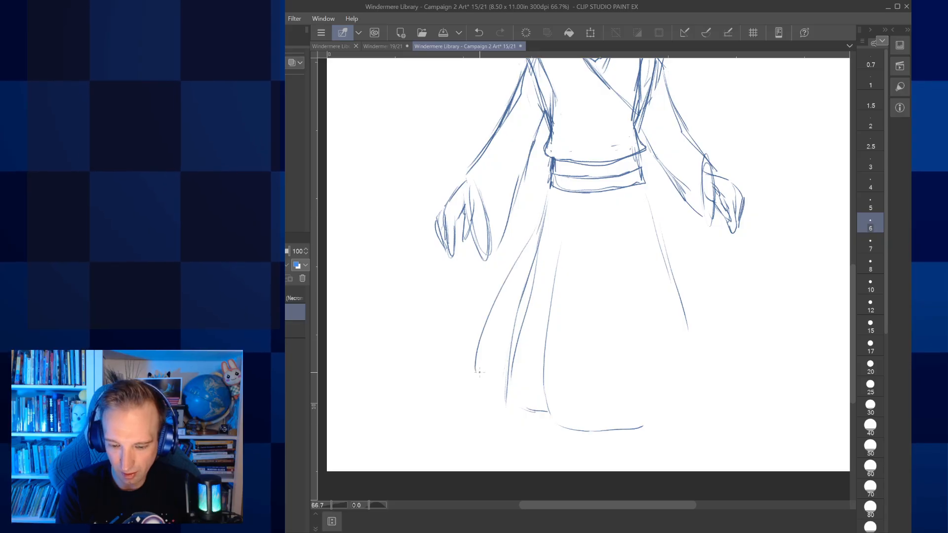
drag(478, 371, 509, 390)
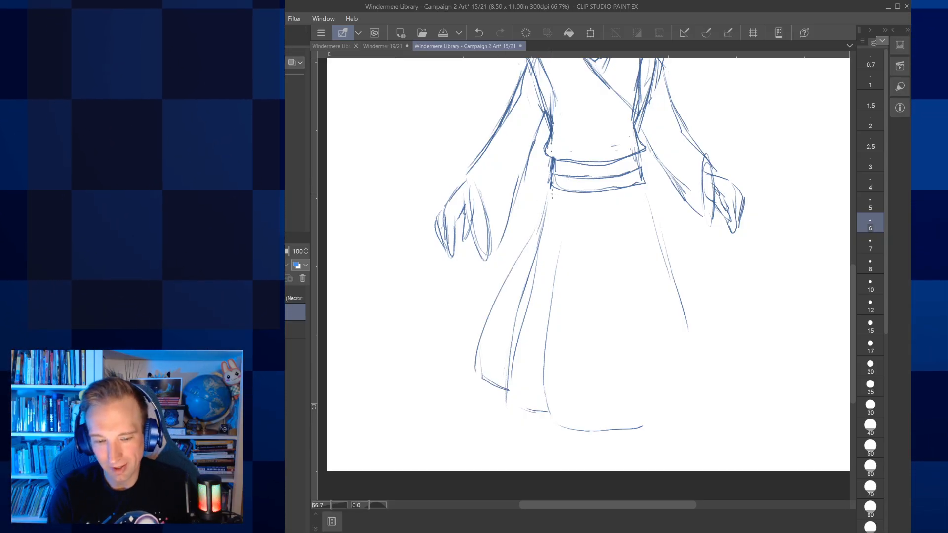
click(477, 31)
click(478, 32)
click(477, 32)
click(478, 31)
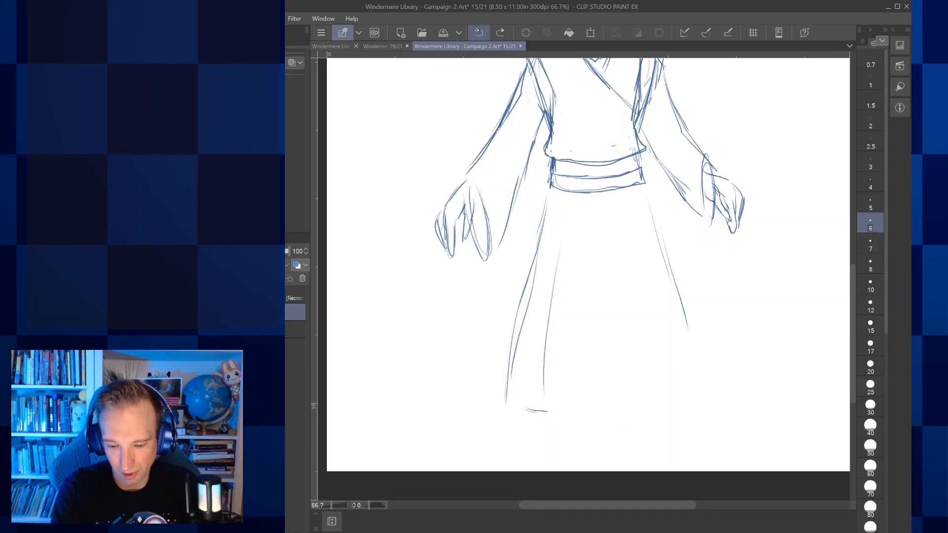
click(478, 32)
click(478, 32)
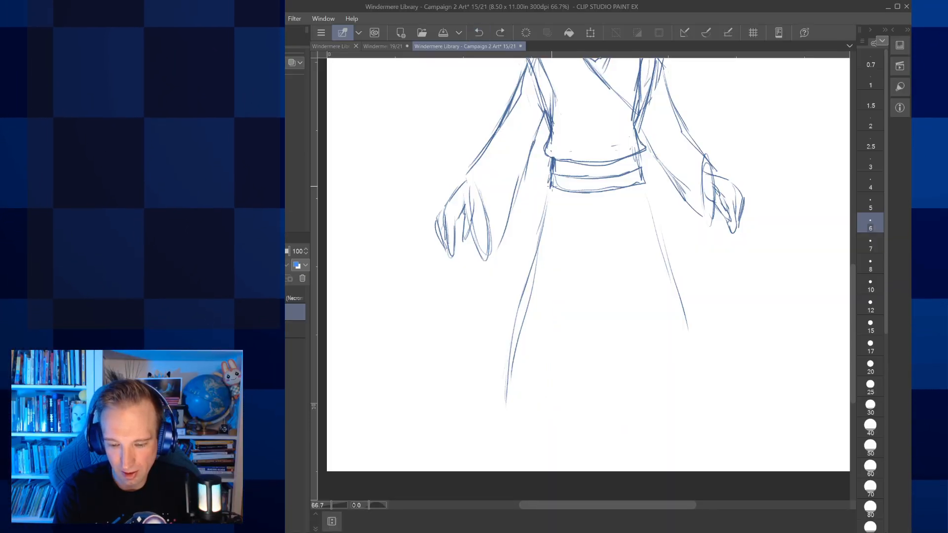
Step: Draw the skirt's wavy hem, reinforce both side contours and add a small fold at the hem's corner
mouse_move(508, 403)
mouse_down()
mouse_move(558, 391)
mouse_move(658, 410)
mouse_move(735, 386)
mouse_up()
mouse_move(647, 195)
mouse_down()
mouse_move(719, 379)
mouse_move(684, 299)
mouse_up()
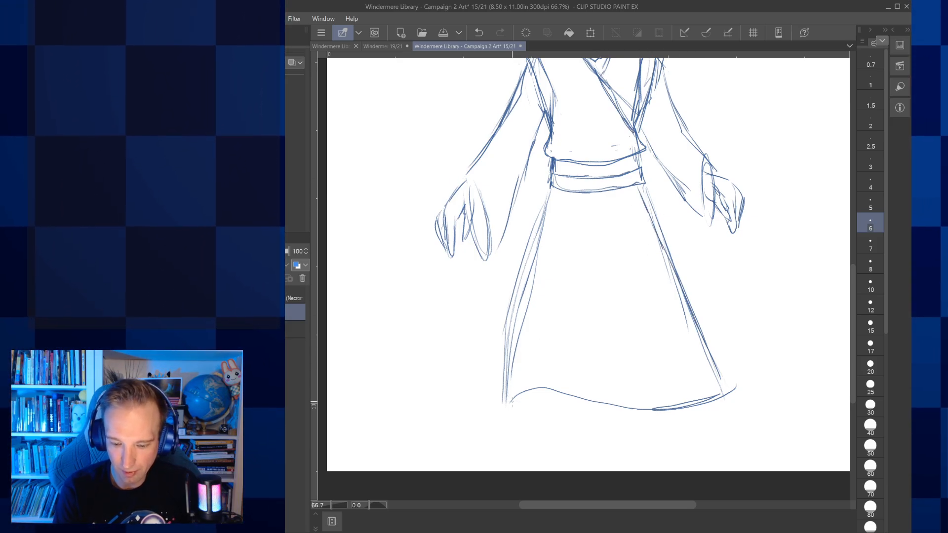
drag(514, 400, 523, 406)
drag(667, 223, 729, 382)
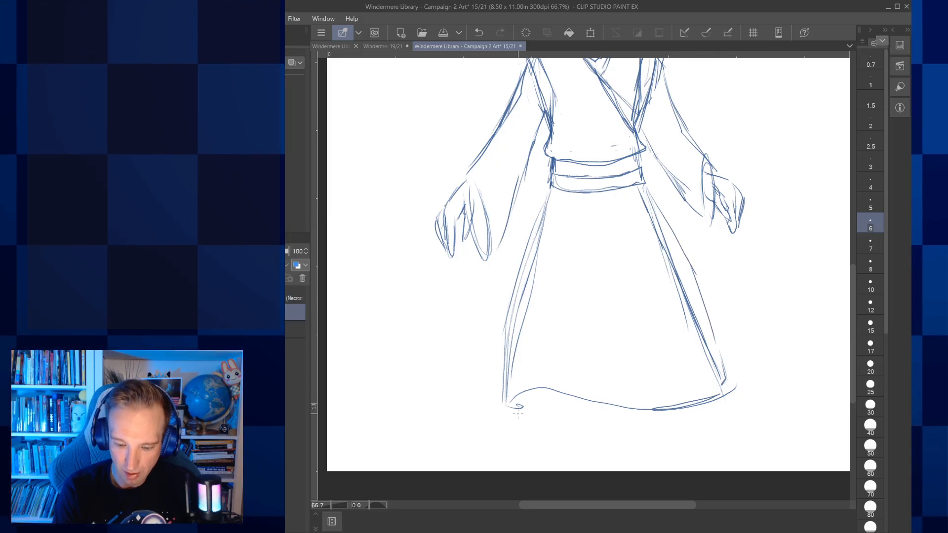
drag(523, 396, 521, 418)
Step: Transform the character sketch by moving it up and slightly right on the page, leaving room below the skirt
scroll(533, 393, down, 2)
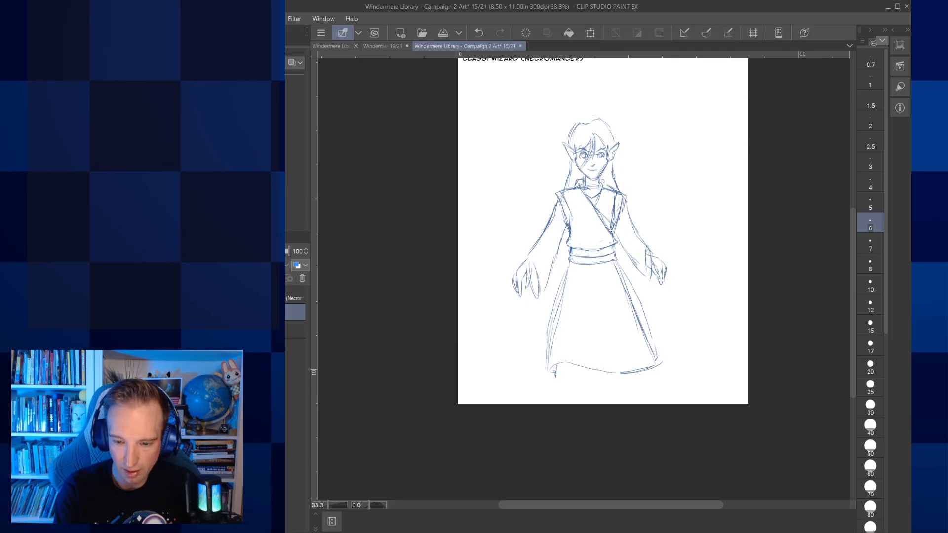
key(ctrl+t)
drag(555, 378, 569, 327)
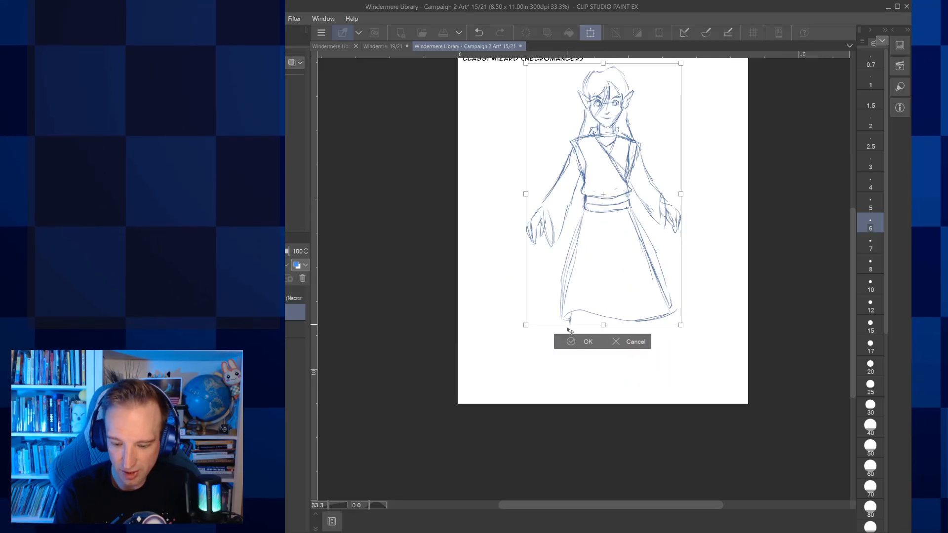
click(582, 342)
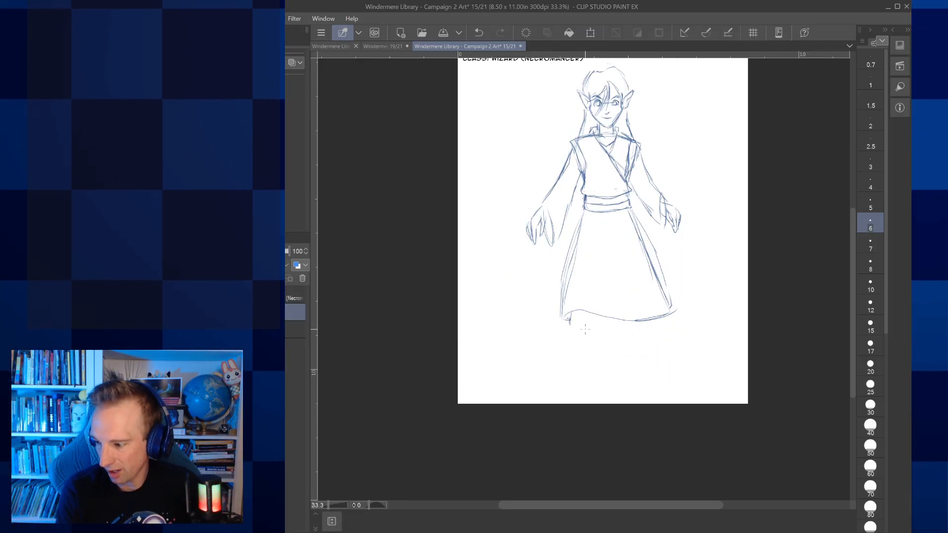
Step: Sketch the outlines of both lower legs extending below the skirt's hem
drag(585, 329, 573, 382)
drag(618, 289, 650, 289)
drag(538, 402, 537, 424)
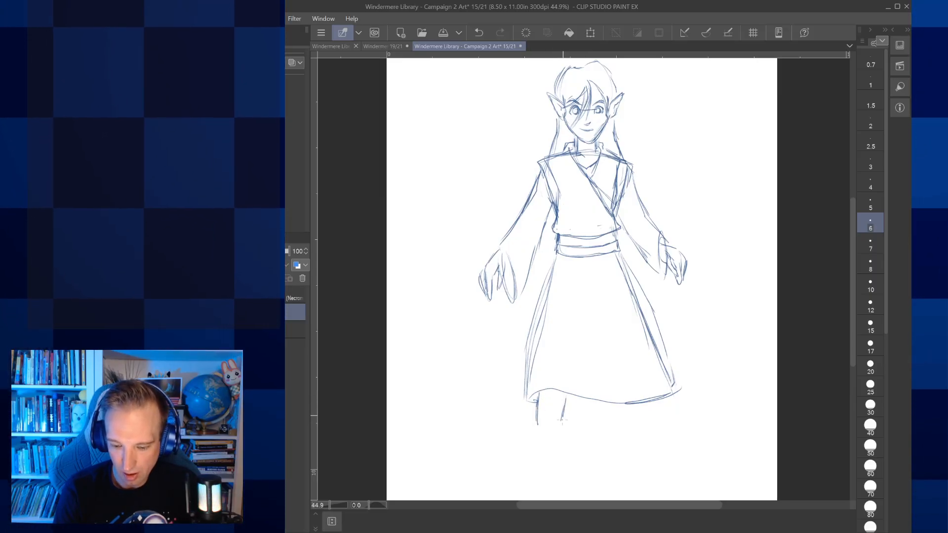
mouse_move(652, 403)
mouse_down()
mouse_move(652, 437)
mouse_move(635, 438)
mouse_up()
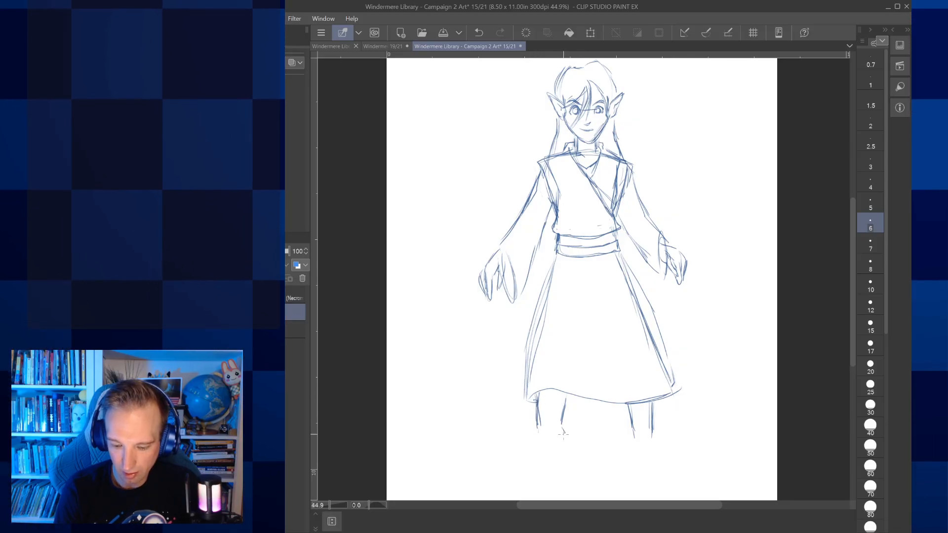
Step: Sketch both pointed feet turned outward, reinforce the ankle lines and erase stray marks at the character's right heel
mouse_move(566, 451)
mouse_down()
mouse_move(525, 465)
mouse_move(533, 461)
mouse_up()
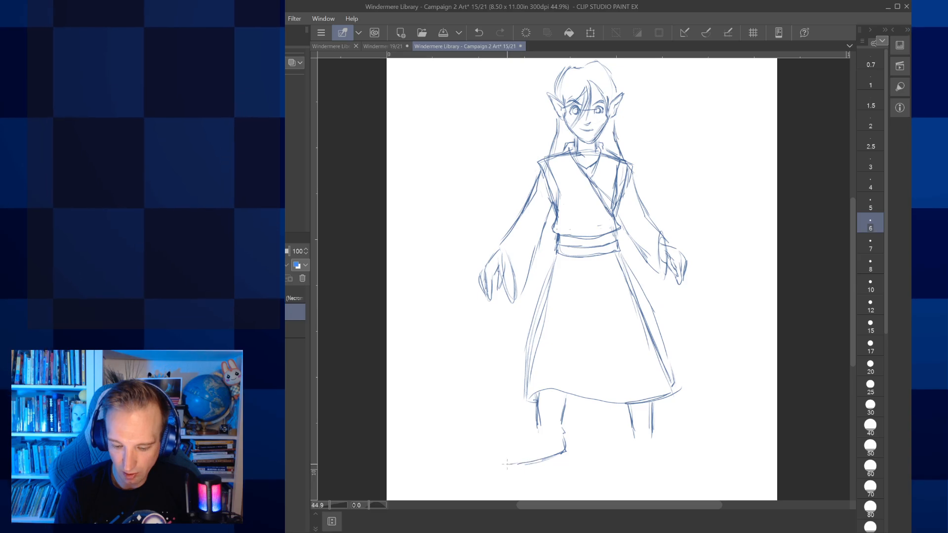
mouse_move(534, 429)
mouse_down()
mouse_move(504, 464)
mouse_move(568, 452)
mouse_move(564, 398)
mouse_up()
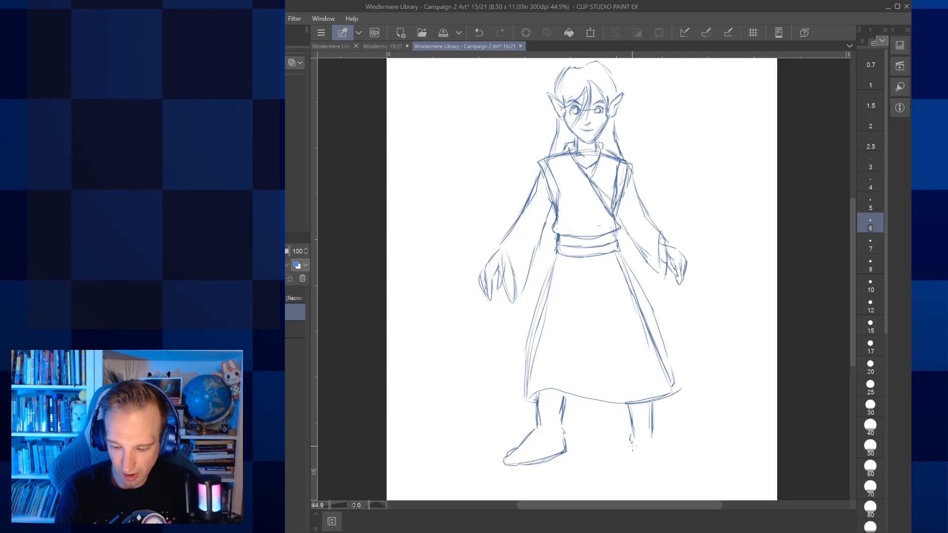
mouse_move(633, 454)
mouse_down()
mouse_move(636, 464)
mouse_move(672, 462)
mouse_up()
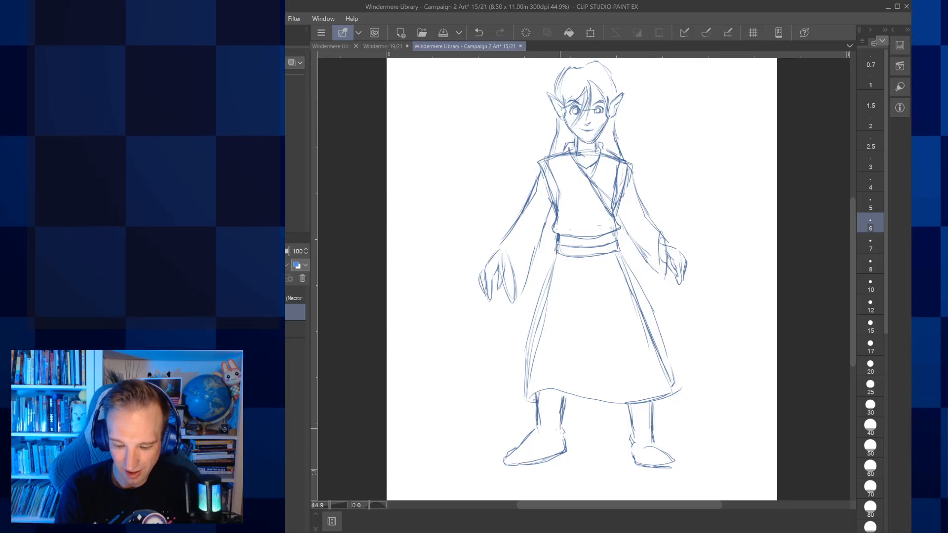
drag(560, 428, 563, 396)
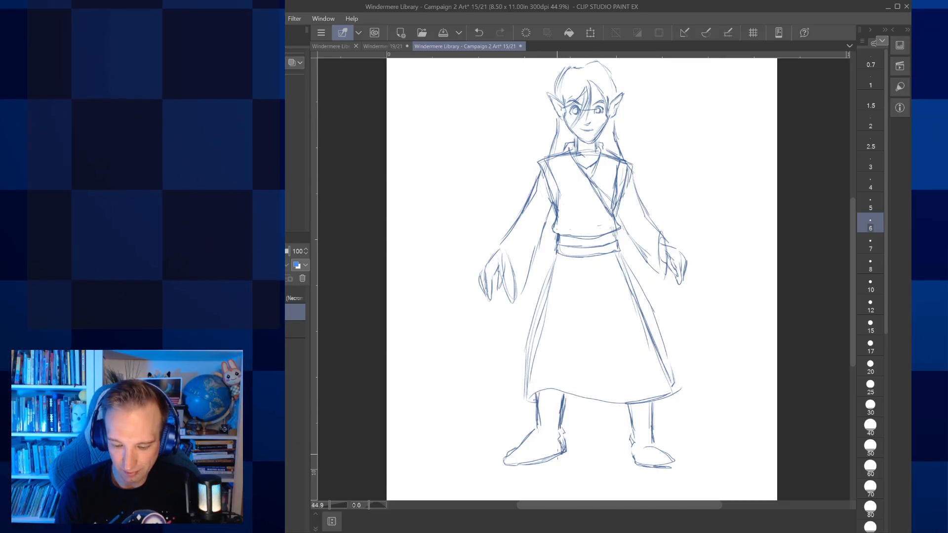
key(e)
drag(566, 434, 569, 451)
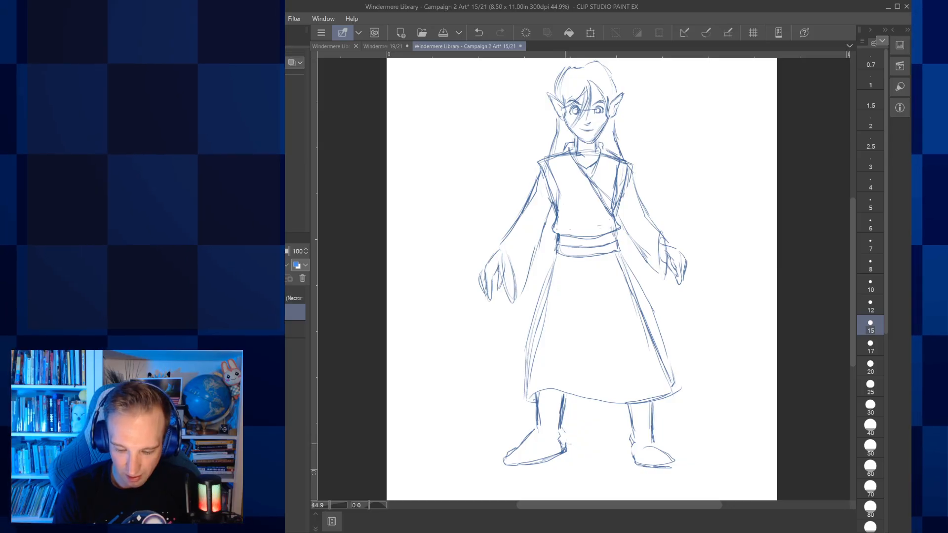
Step: Lasso the head, torso and arms above the sash, scale them down slightly and clear the selection
scroll(566, 422, up, 2)
scroll(566, 422, down, 2)
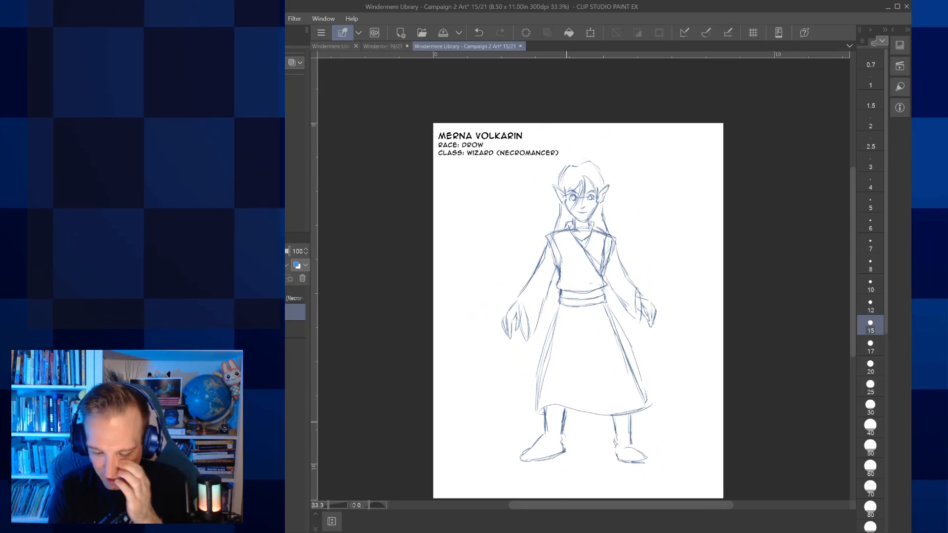
drag(566, 422, 571, 386)
key(m)
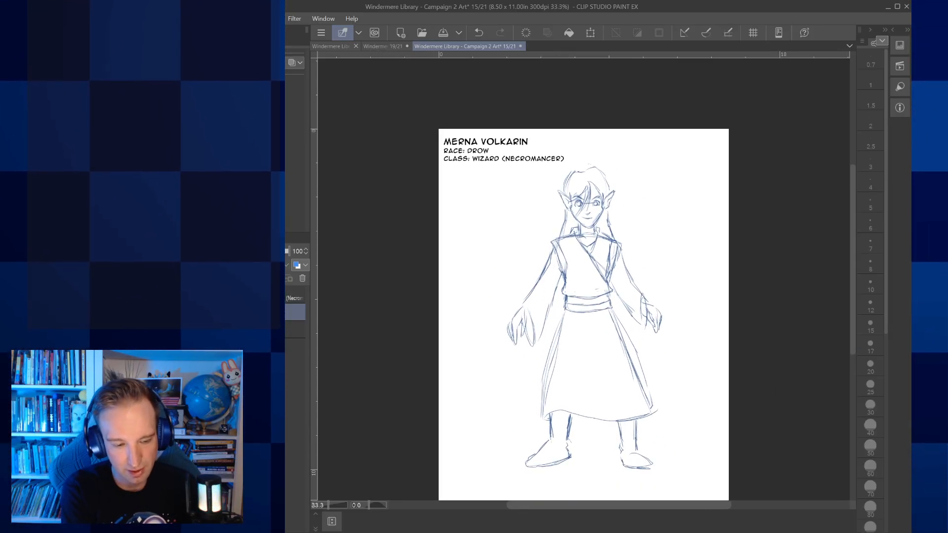
mouse_move(534, 361)
mouse_down()
mouse_move(532, 199)
mouse_move(575, 156)
mouse_move(651, 173)
mouse_move(656, 340)
mouse_up()
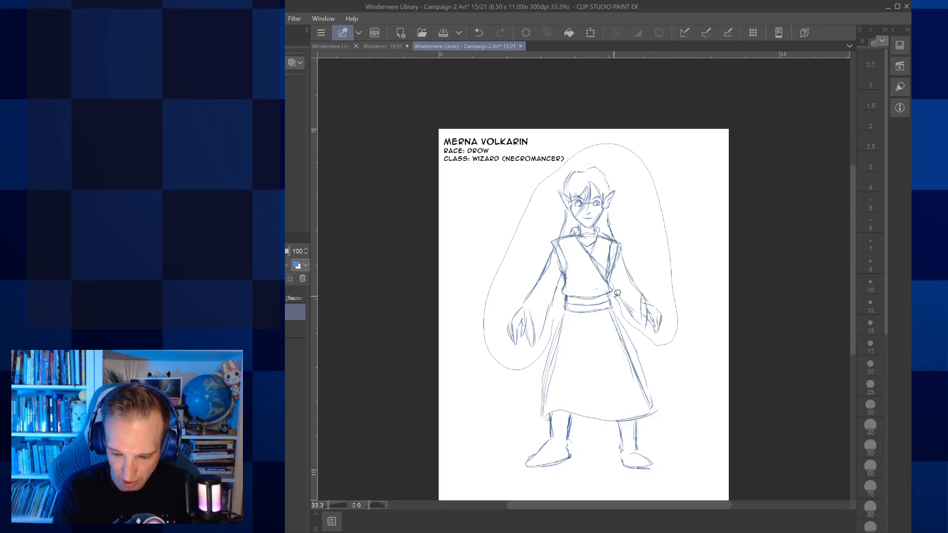
mouse_move(606, 295)
mouse_down()
mouse_move(567, 296)
mouse_move(553, 320)
mouse_up()
key(ctrl+t)
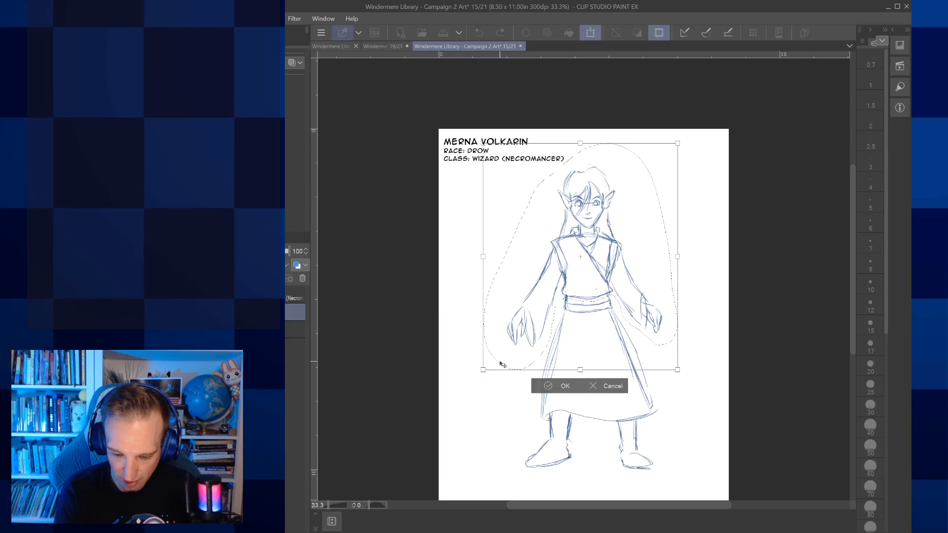
drag(493, 356, 498, 351)
drag(626, 246, 618, 250)
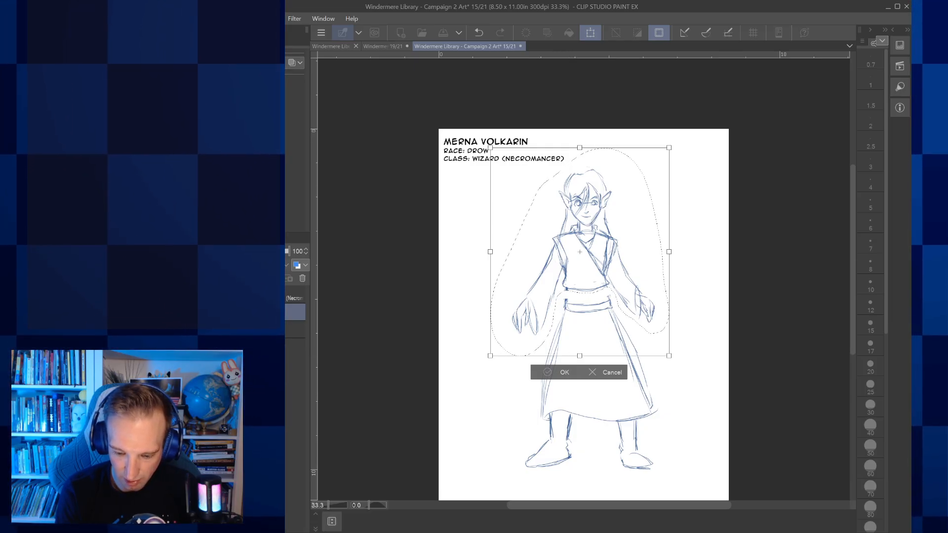
click(558, 373)
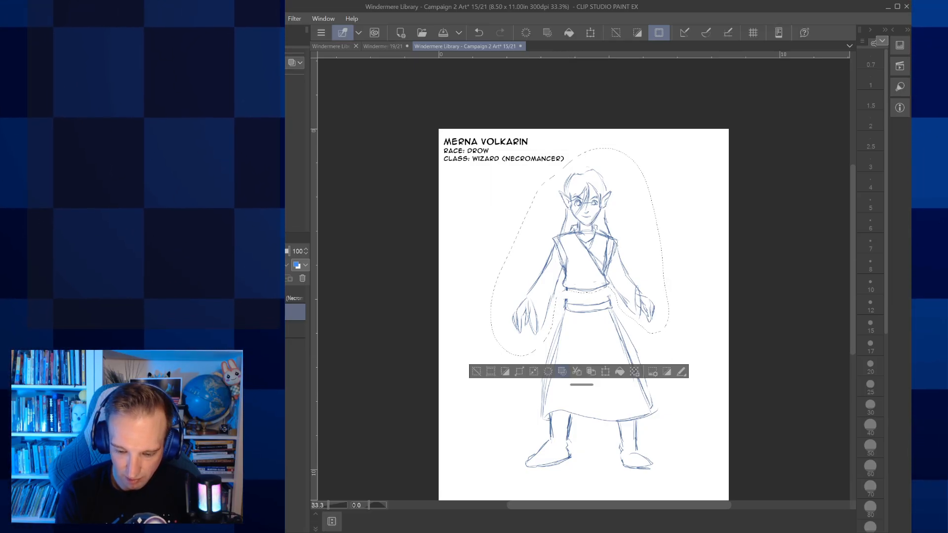
click(476, 371)
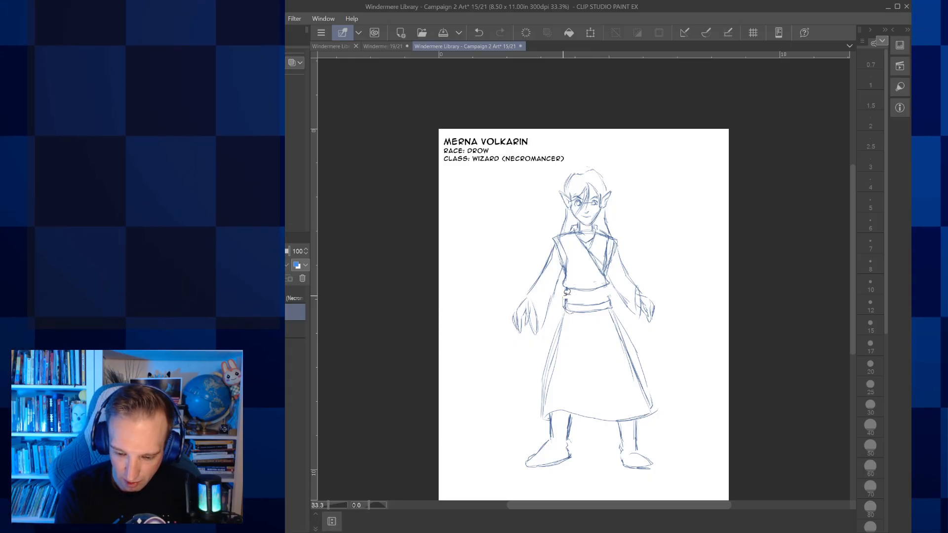
Step: Move the sash up against the top's hem and extend the skirt's side lines up to it at brush size 6
drag(569, 313, 605, 302)
click(615, 332)
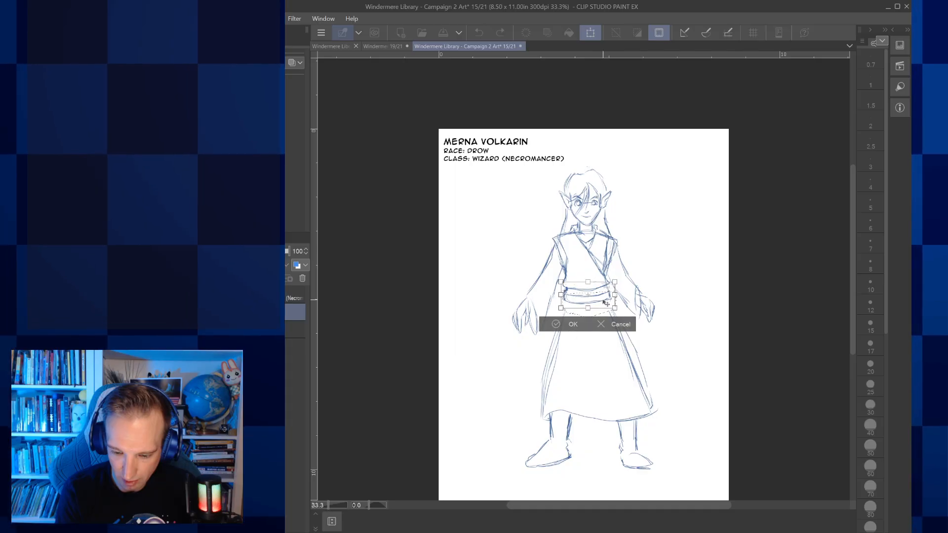
click(572, 324)
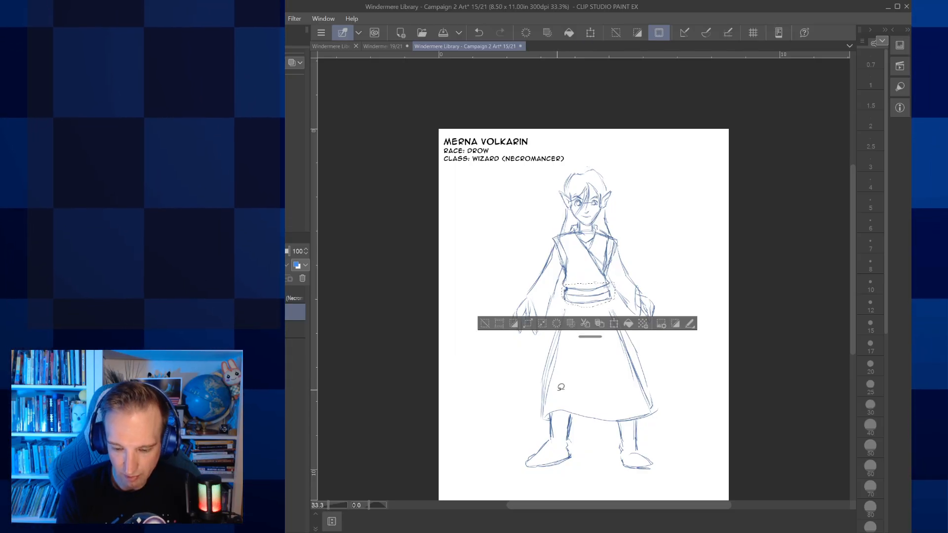
click(484, 323)
click(870, 223)
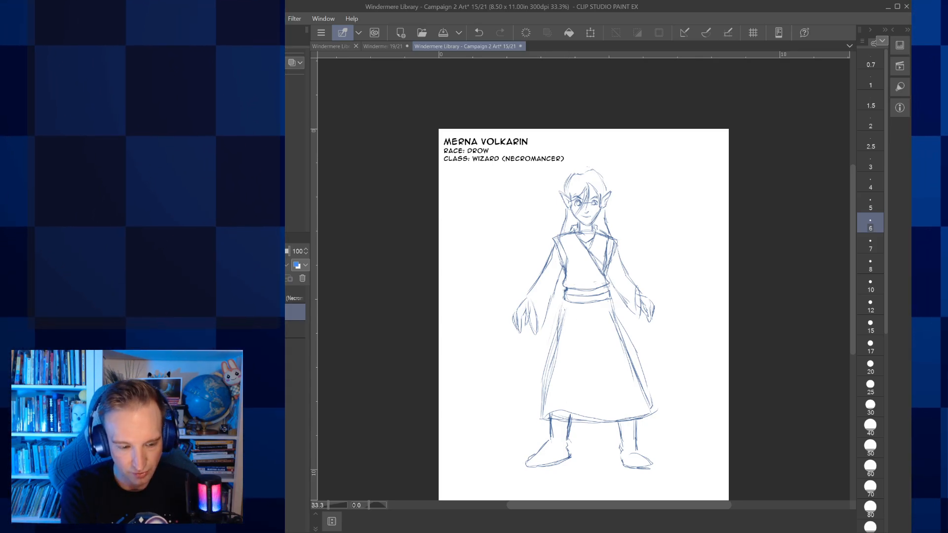
Step: Lasso the character's right lower leg and foot, scale them down slightly and clear the selection
key(m)
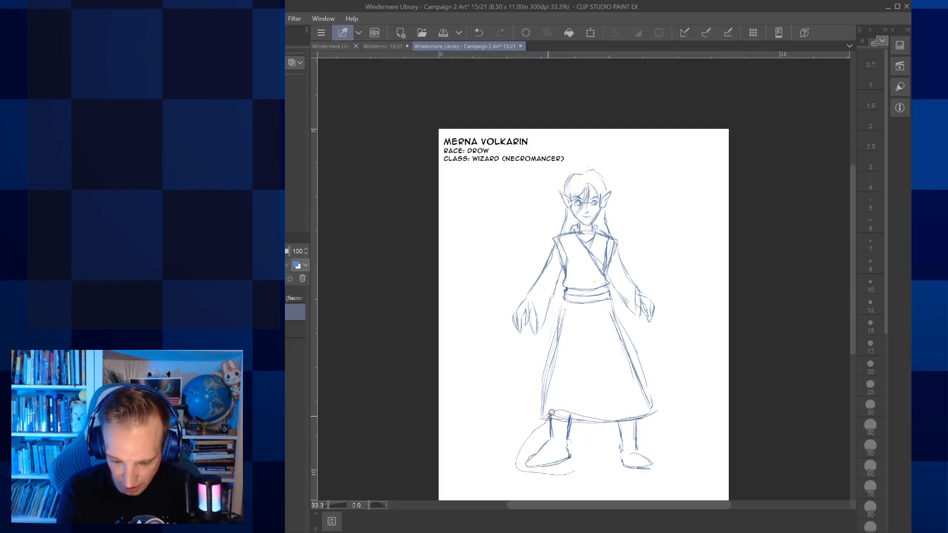
drag(578, 464, 575, 472)
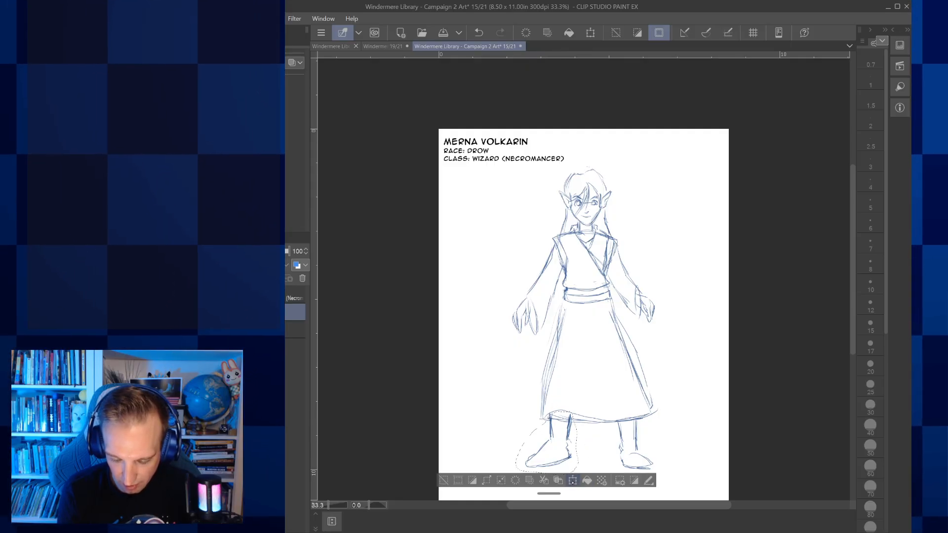
click(571, 481)
drag(519, 474, 526, 465)
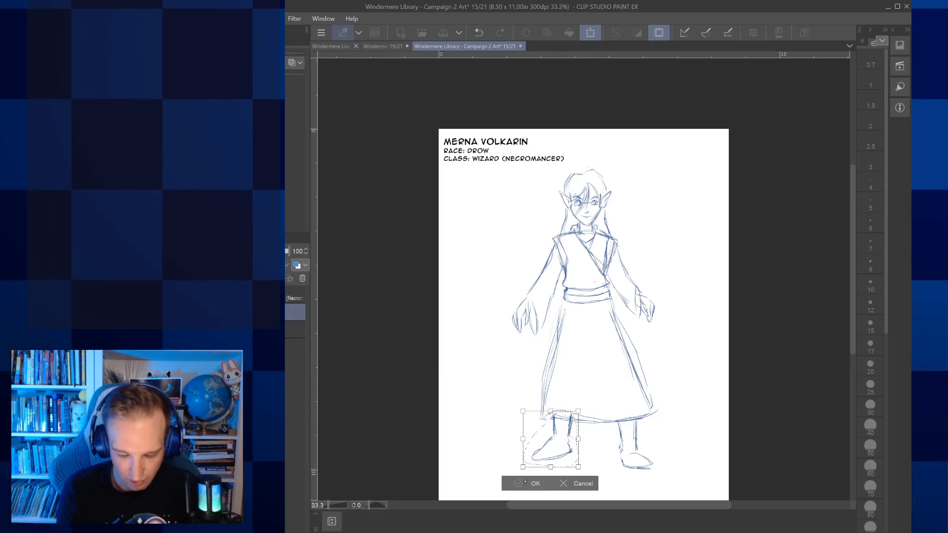
key(Return)
key(ctrl+d)
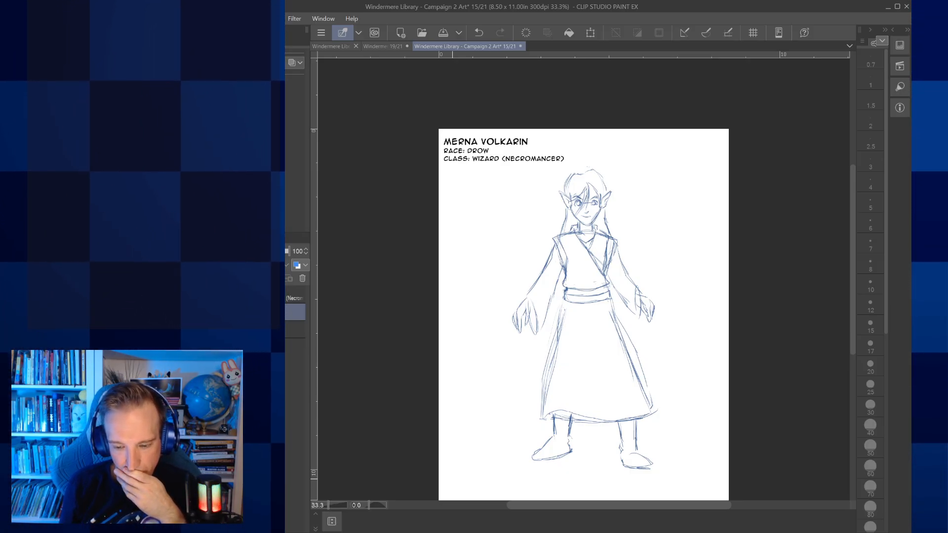
Step: Sketch waist pouches, wide sleeve cuffs, shoulder trim, a hanging skirt panel and a hem band at brush size 6
key(p)
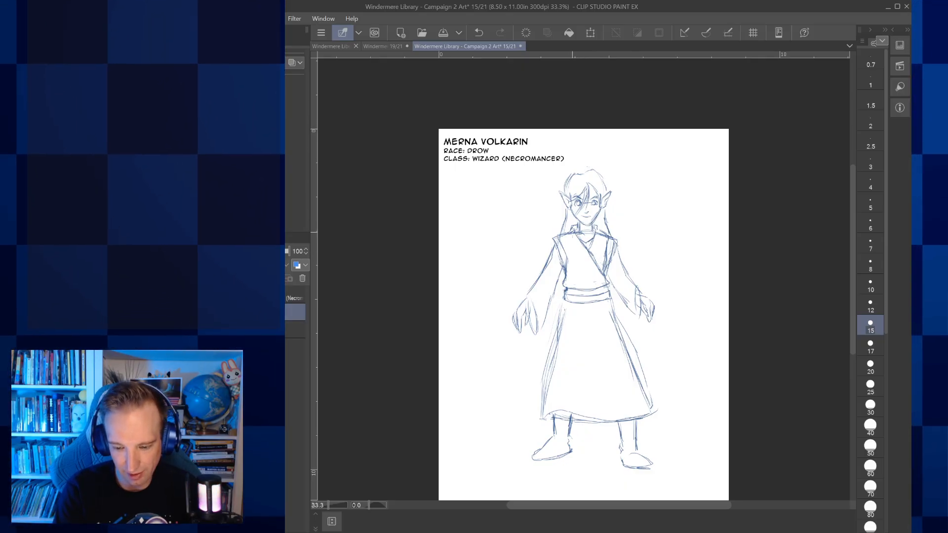
click(870, 223)
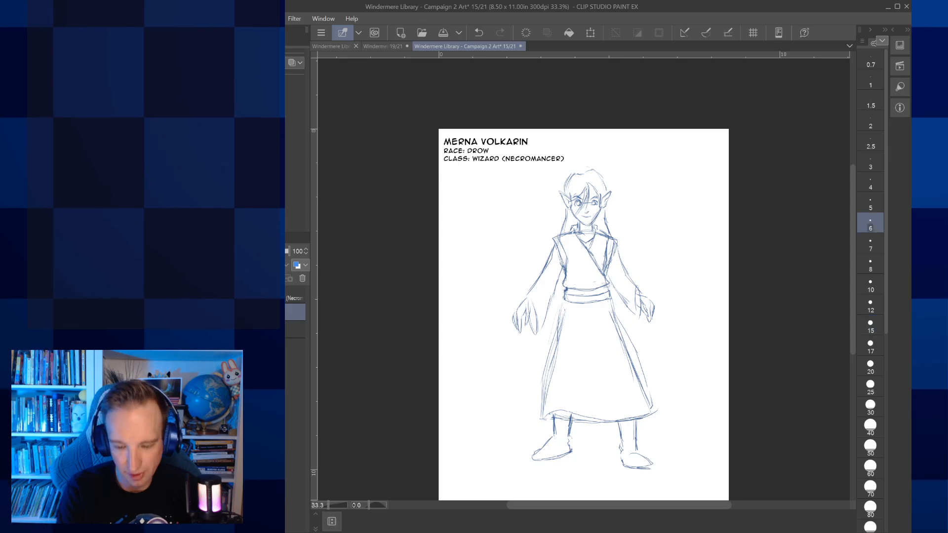
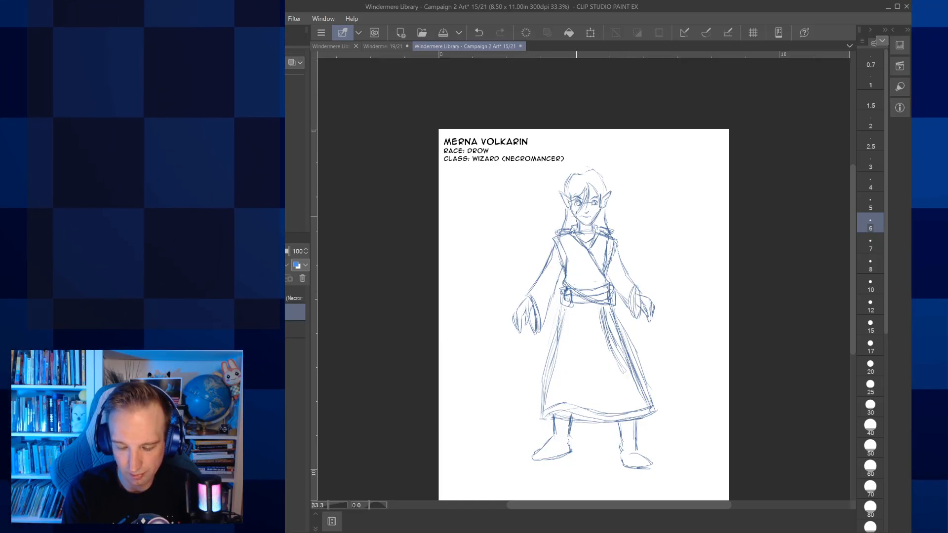
Step: Erase the whole sash, its pouches and the hem of the top with the eraser at sizes 15 and 25
scroll(571, 272, up, 3)
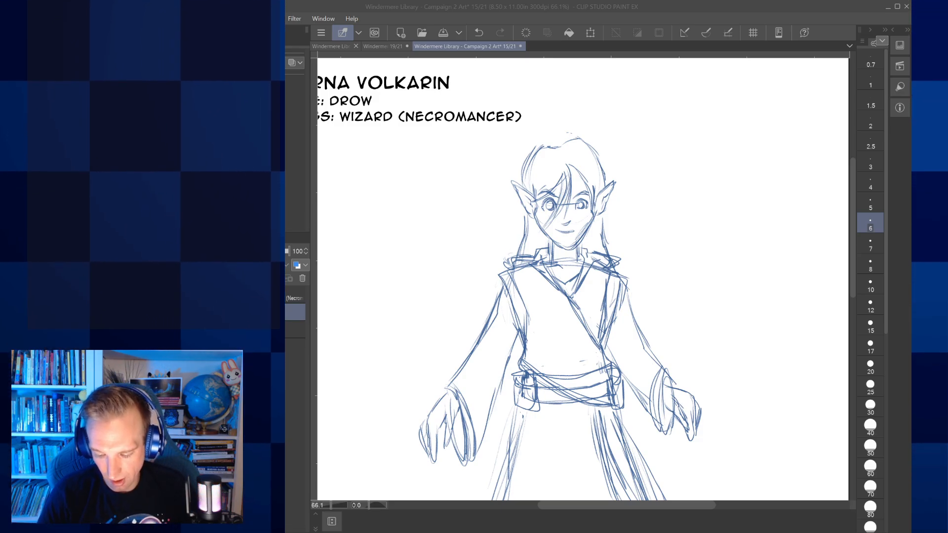
click(705, 506)
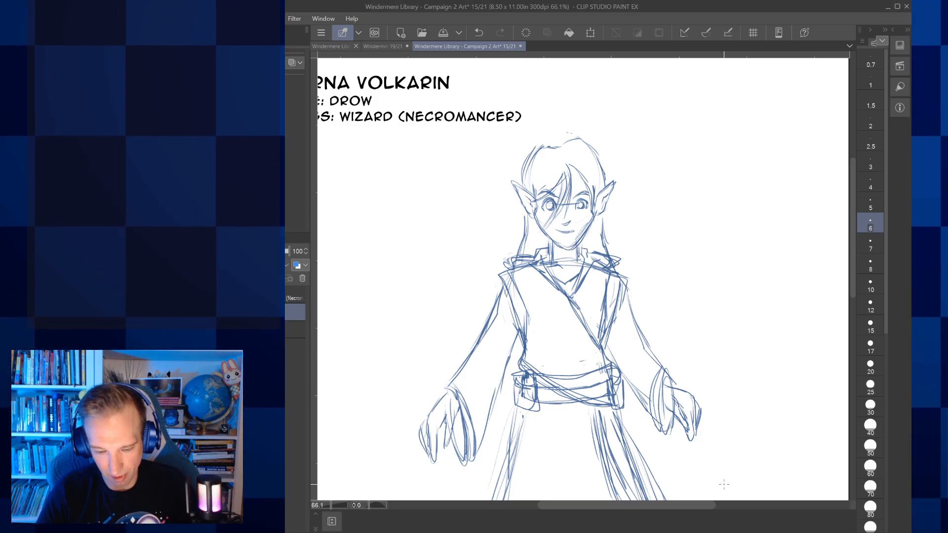
click(870, 326)
mouse_move(545, 383)
mouse_down()
mouse_move(538, 403)
mouse_move(532, 362)
mouse_move(535, 403)
mouse_move(517, 401)
mouse_move(516, 375)
mouse_move(518, 404)
mouse_move(528, 367)
mouse_move(527, 388)
mouse_up()
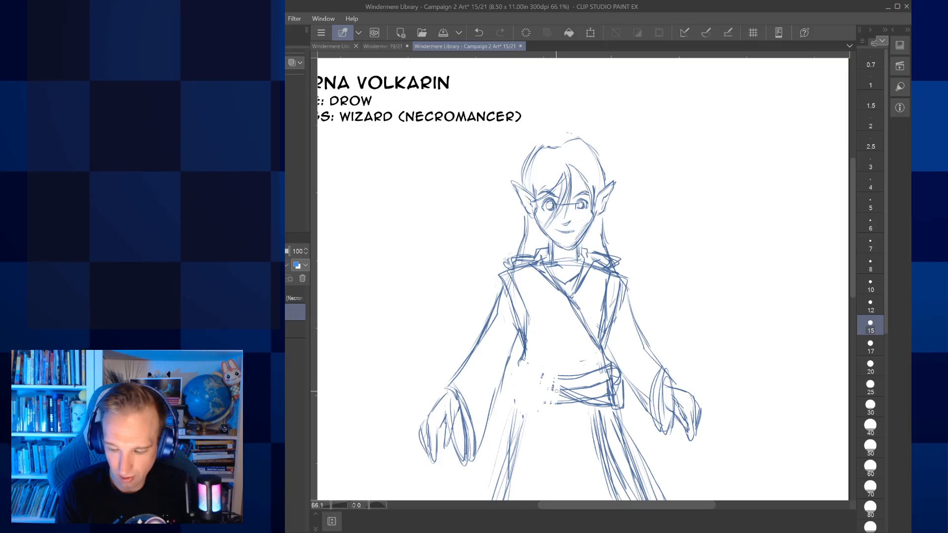
click(870, 387)
mouse_move(565, 377)
mouse_down()
mouse_move(554, 401)
mouse_move(546, 377)
mouse_up()
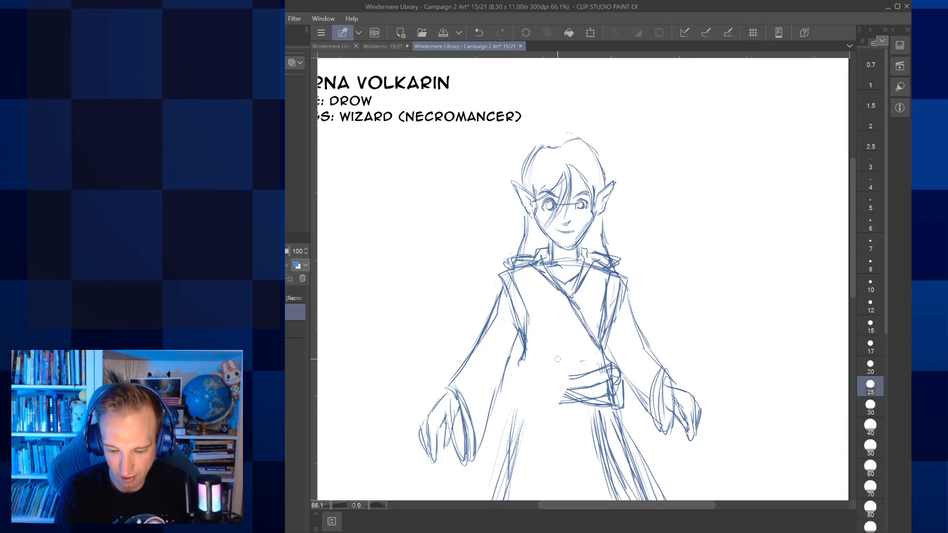
mouse_move(571, 402)
mouse_down()
mouse_move(589, 386)
mouse_move(598, 402)
mouse_move(597, 376)
mouse_move(602, 388)
mouse_up()
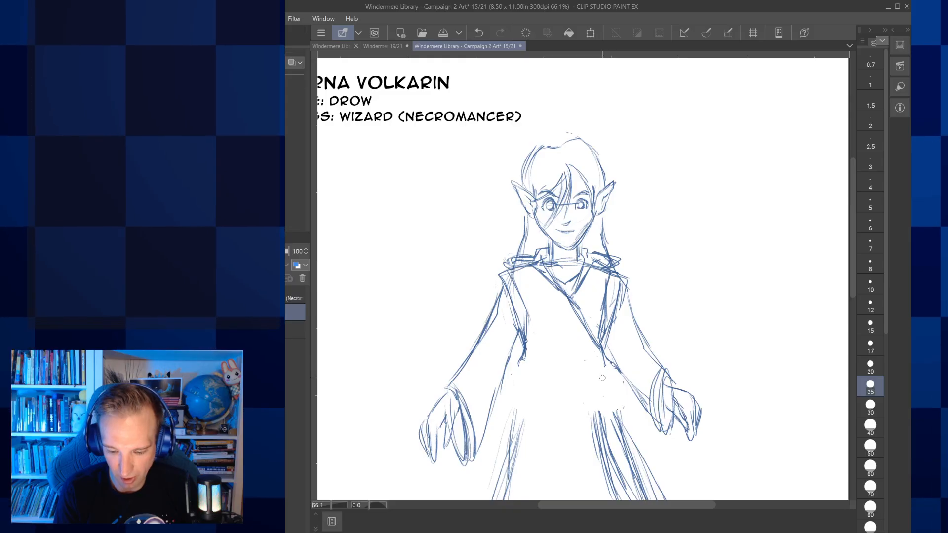
Step: Redraw the top's hem with a narrow curved belt and a small round buckle beneath it at brush size 6
key(p)
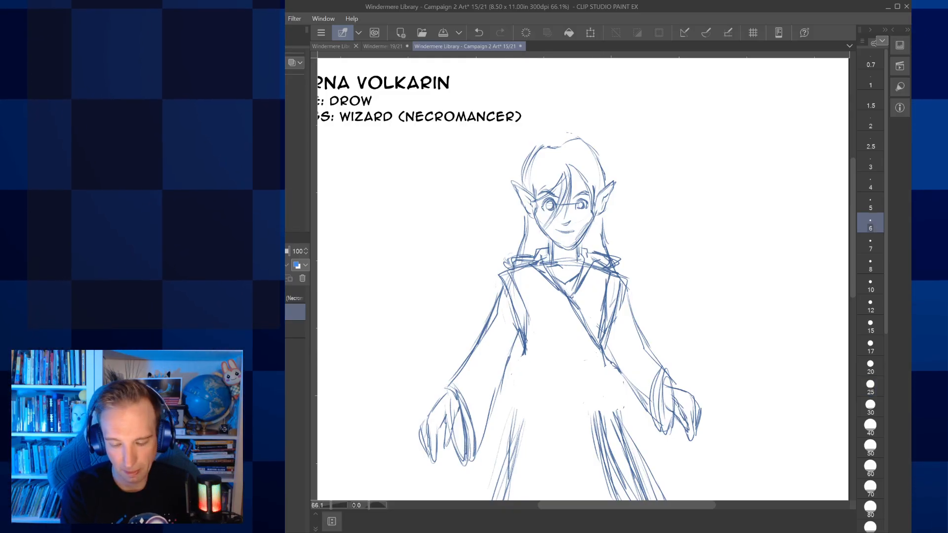
mouse_move(523, 353)
mouse_down()
mouse_move(516, 374)
mouse_move(537, 383)
mouse_move(615, 368)
mouse_up()
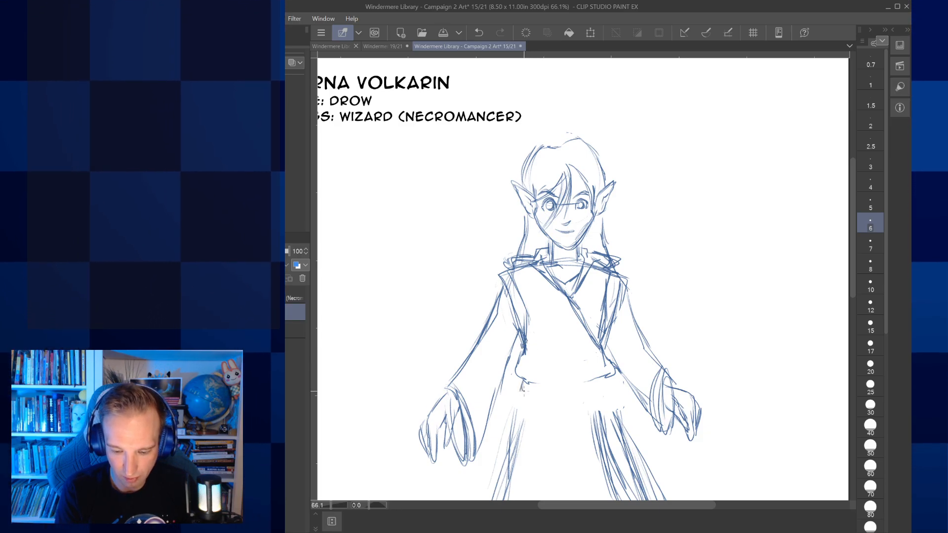
drag(521, 387, 574, 398)
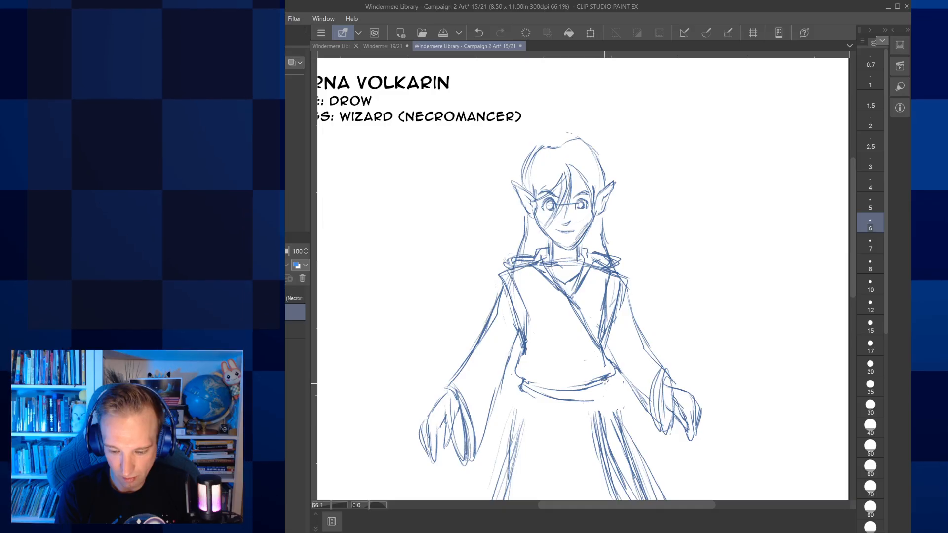
mouse_move(601, 387)
mouse_down()
mouse_move(598, 400)
mouse_move(609, 398)
mouse_up()
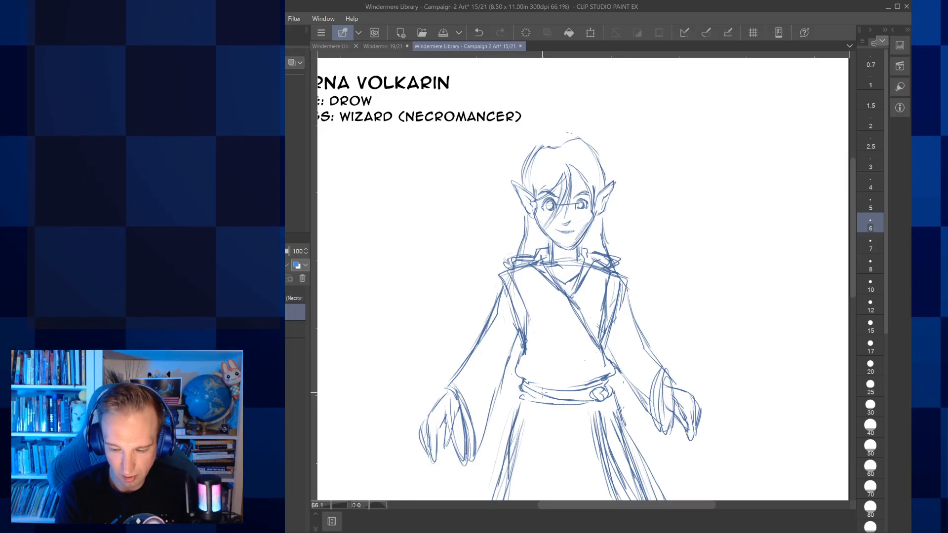
Step: Erase the hanging skirt panel beneath the belt buckle with the eraser at size 50
scroll(583, 276, down, 3)
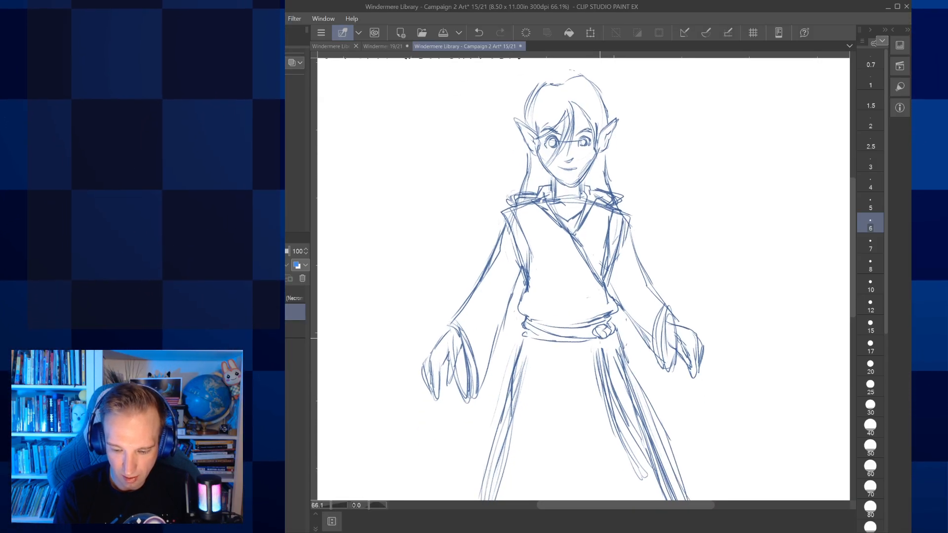
key(e)
key(bracketright)
key(bracketright)
key(bracketright)
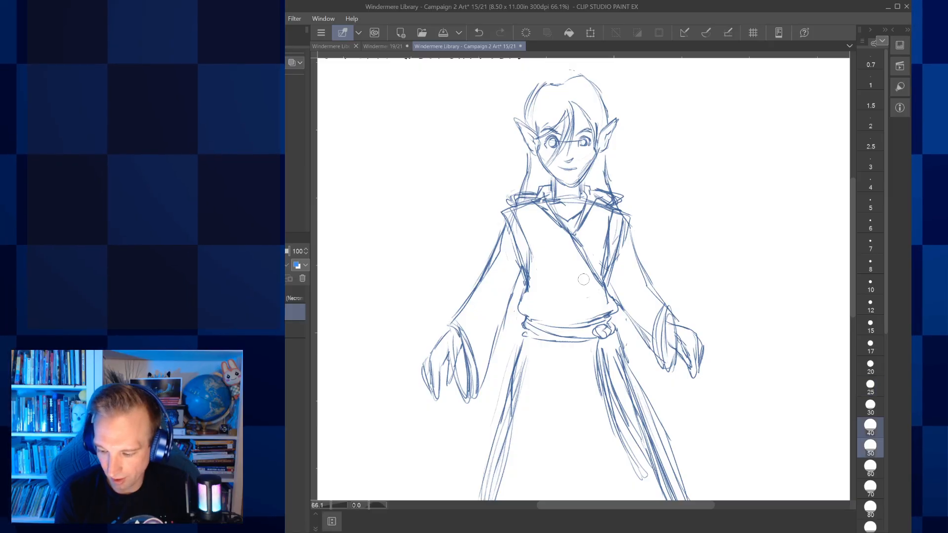
mouse_move(620, 441)
mouse_down()
mouse_move(601, 384)
mouse_move(603, 356)
mouse_up()
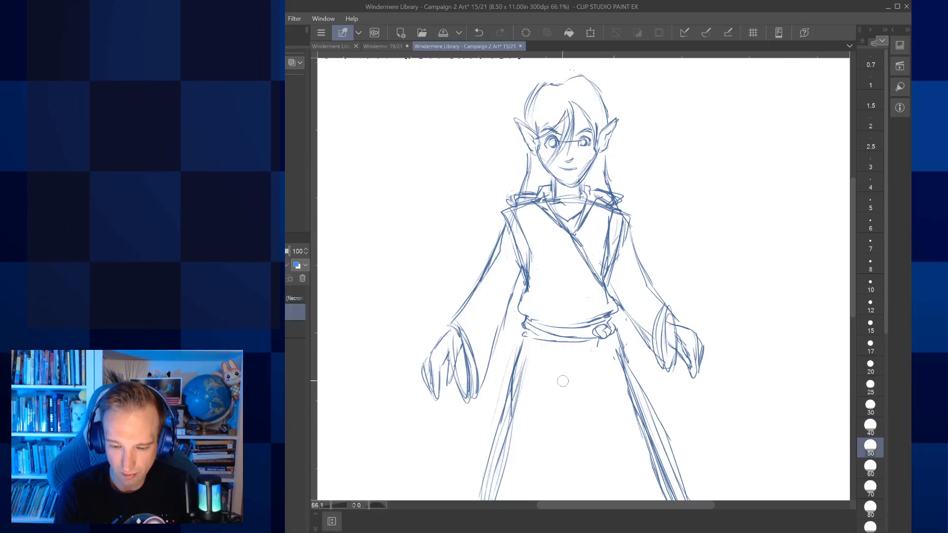
Step: Sketch two flowing sash tails with fold lines from the buckle, one hanging down the skirt and one sweeping outward, at brush size 6
key(p)
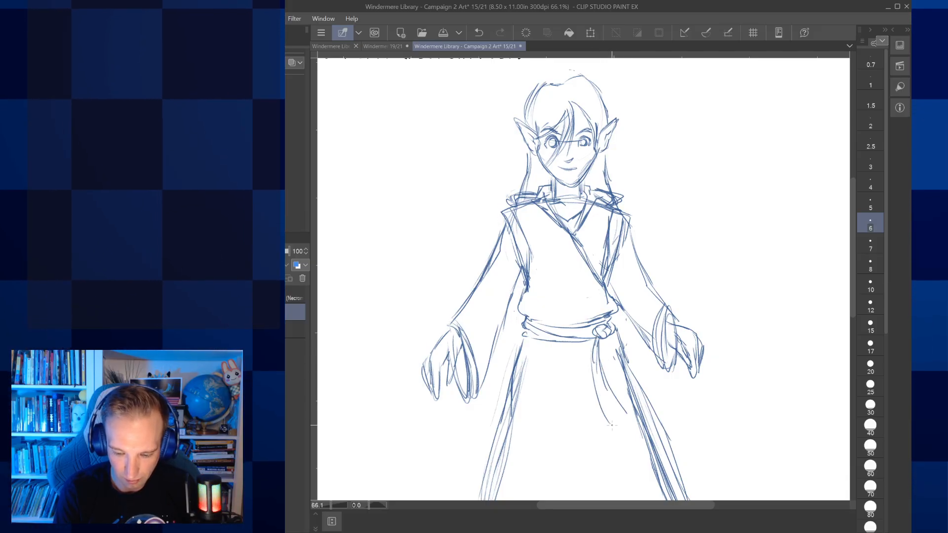
drag(635, 450, 648, 445)
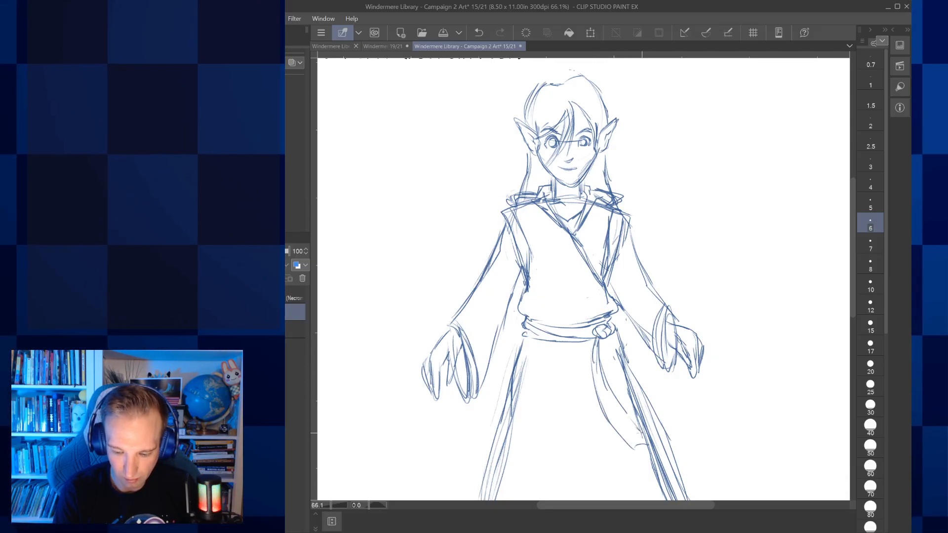
drag(602, 379, 623, 421)
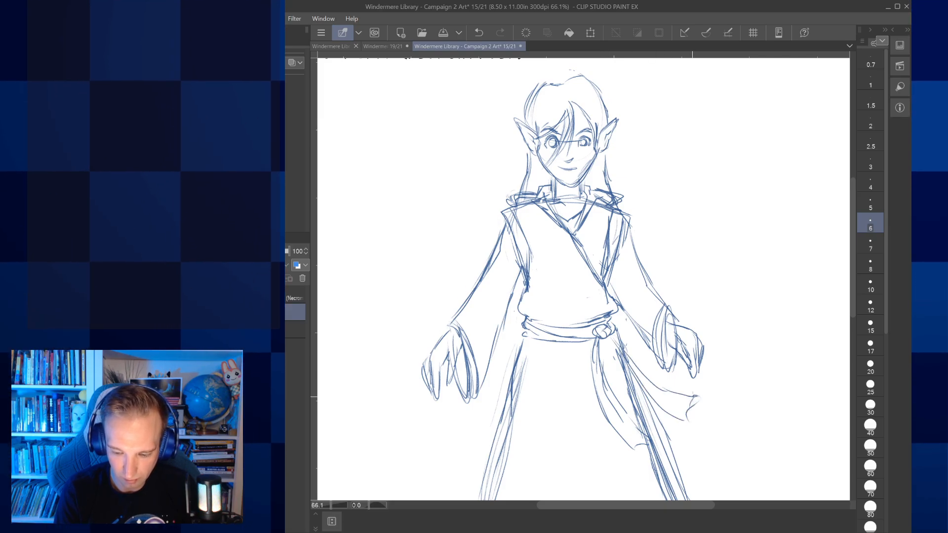
drag(687, 413, 697, 415)
drag(634, 371, 684, 407)
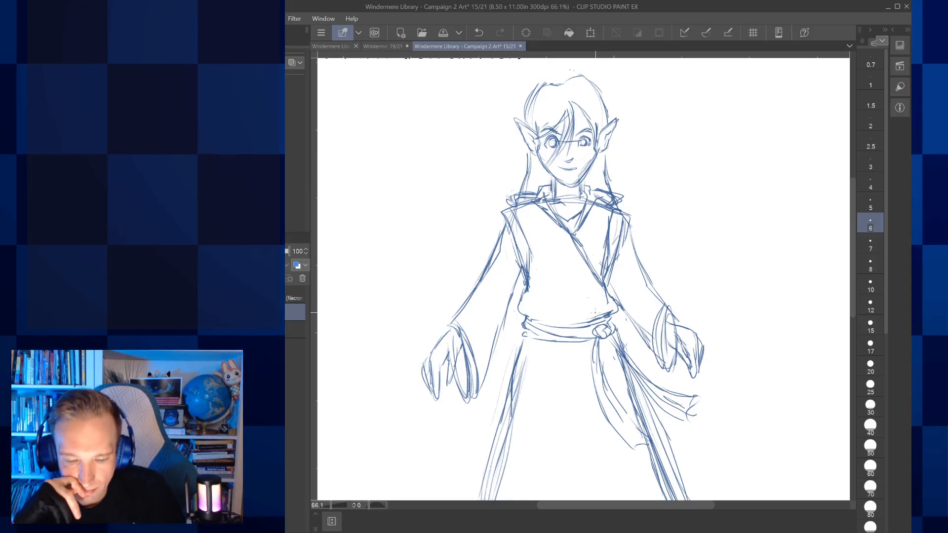
Step: Lasso the character's left lower leg and foot, move them slightly up and inward, and clear the selection
scroll(596, 312, down, 2)
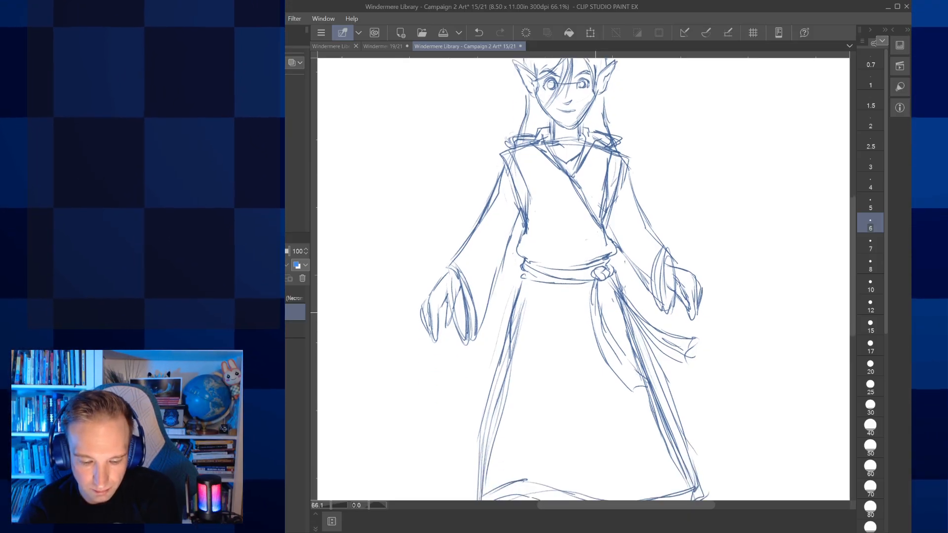
key(ctrl+minus)
key(ctrl+minus)
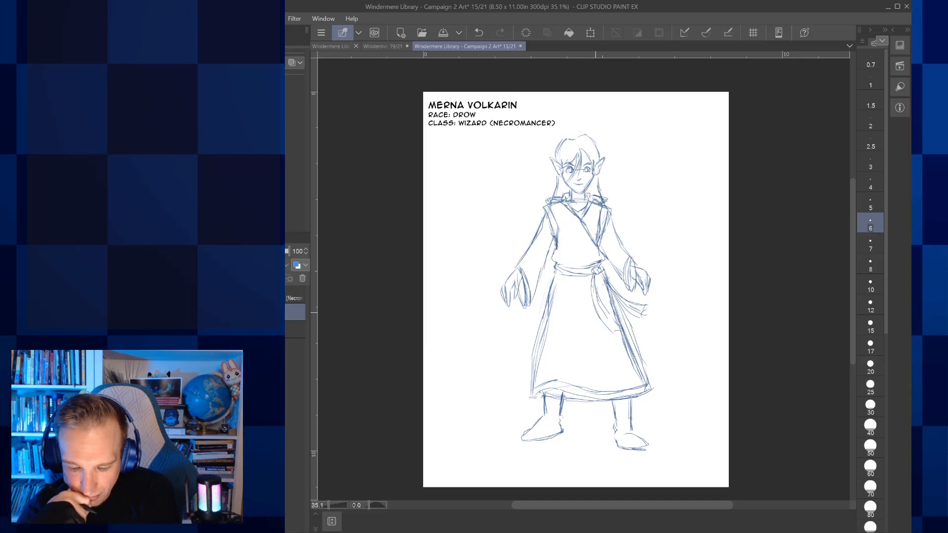
key(m)
drag(610, 425, 616, 386)
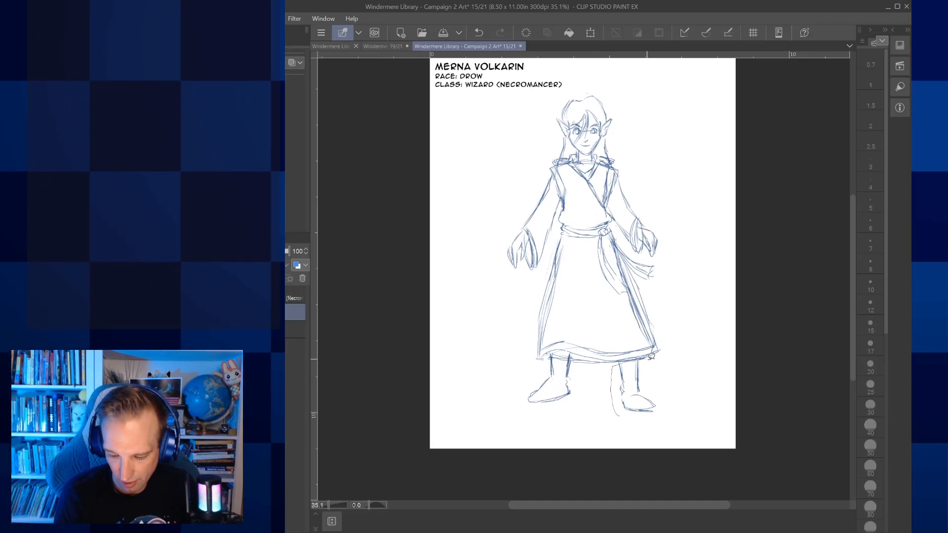
drag(649, 355, 612, 359)
key(ctrl+t)
drag(652, 394, 666, 368)
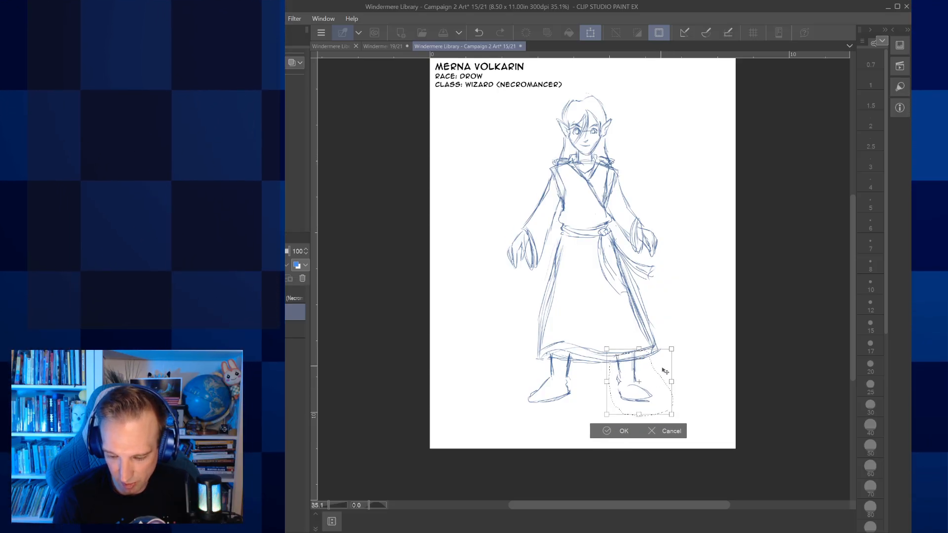
click(621, 429)
click(534, 430)
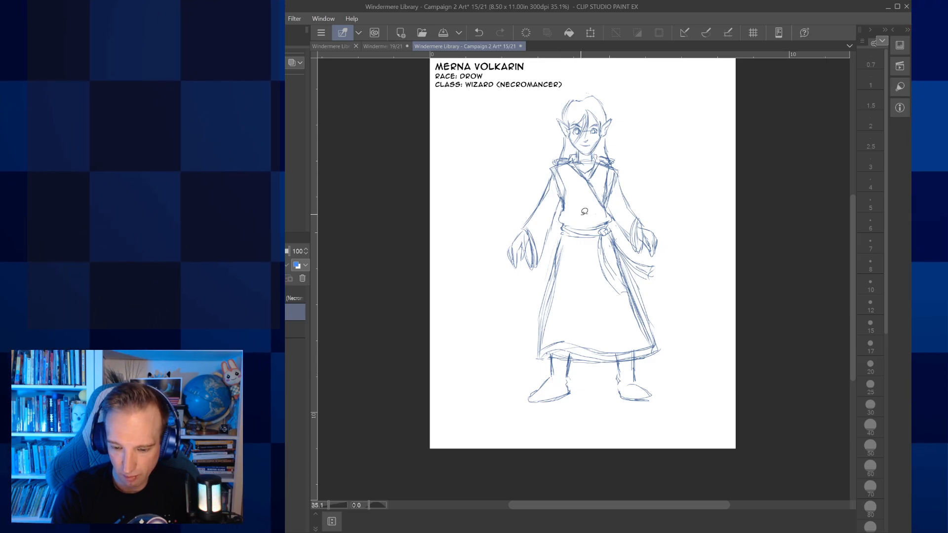
Step: Lasso the character's right arm, shoulder and adjoining half of the chest, shift them slightly outward, and clear the selection
mouse_move(580, 217)
mouse_down()
mouse_move(508, 195)
mouse_move(546, 164)
mouse_up()
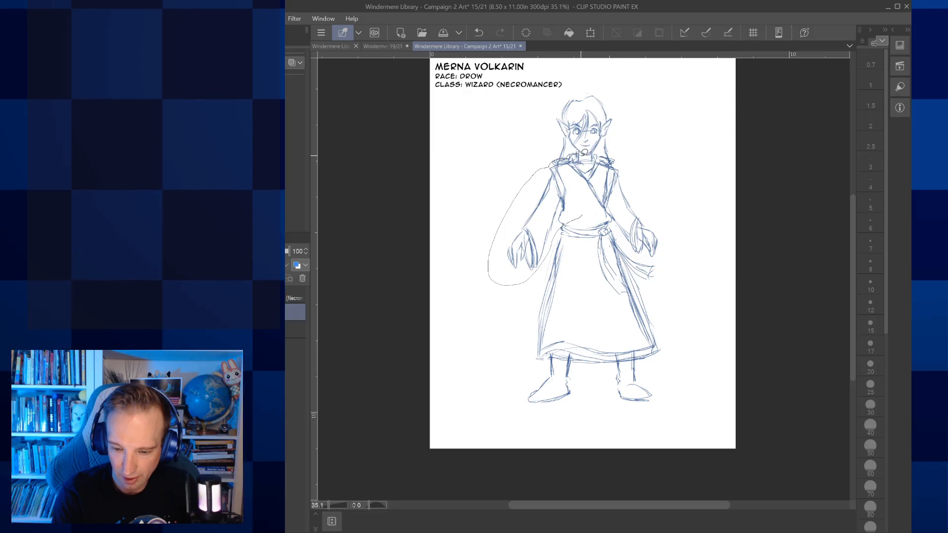
drag(584, 171, 584, 215)
click(563, 300)
drag(565, 251, 570, 232)
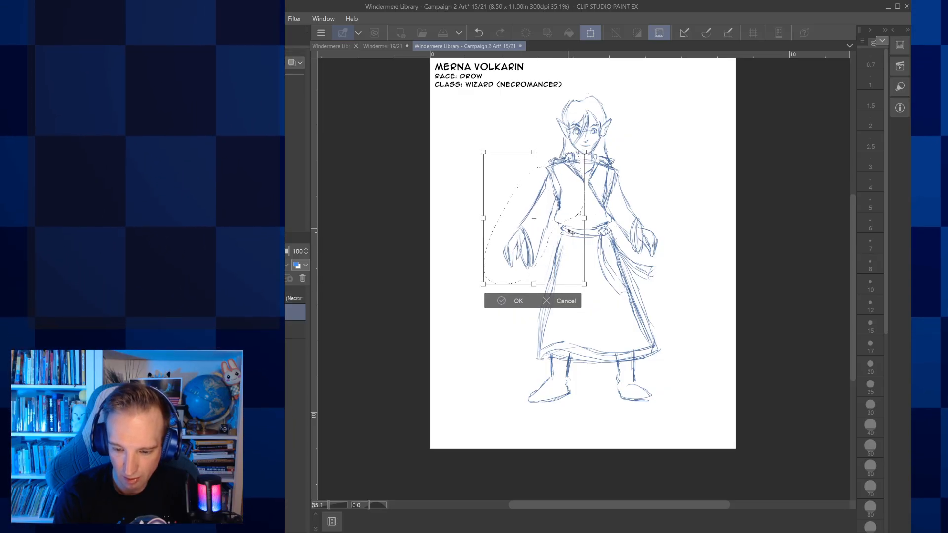
click(517, 301)
key(ctrl+d)
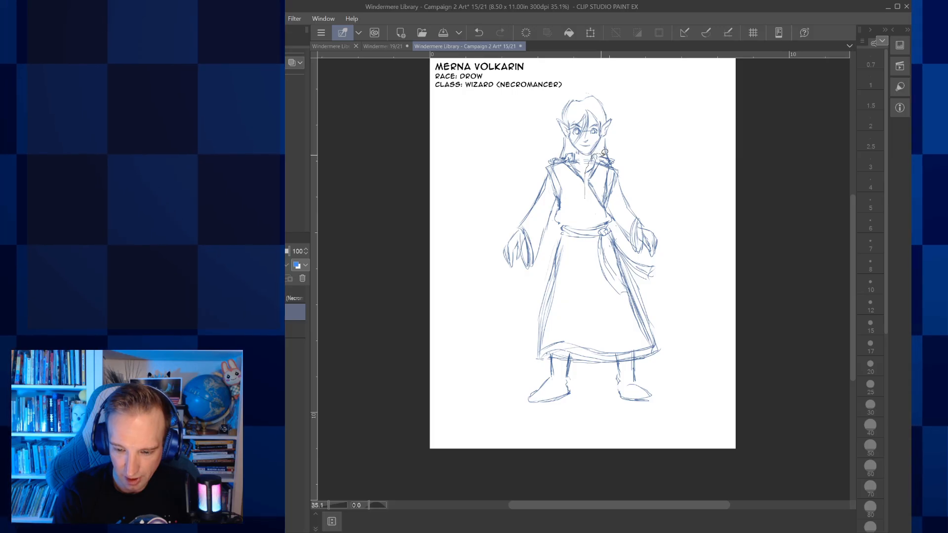
Step: Lasso the character's left arm, shoulder and adjoining chest, shift them slightly outward, and clear the selection
mouse_move(614, 159)
mouse_down()
mouse_move(670, 229)
mouse_move(650, 257)
mouse_up()
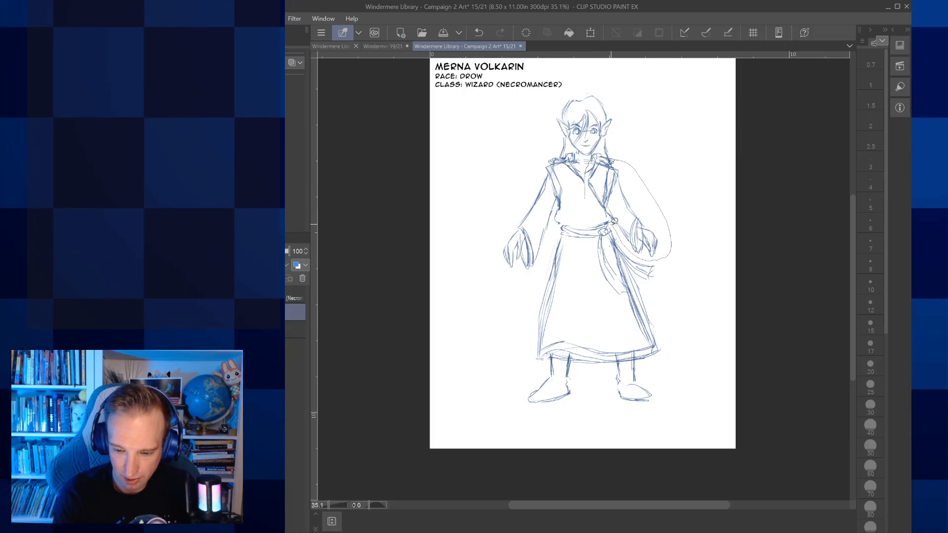
drag(591, 209, 623, 239)
click(653, 276)
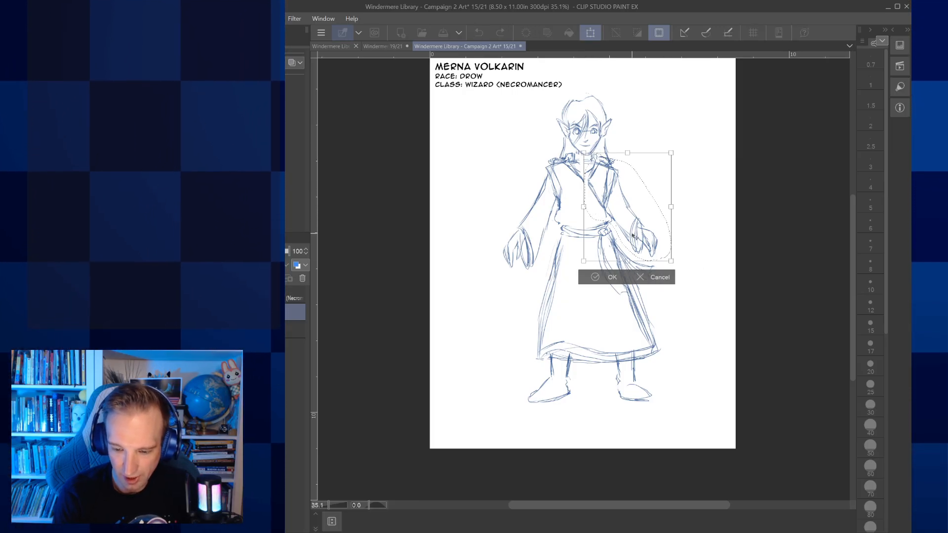
drag(635, 234, 636, 234)
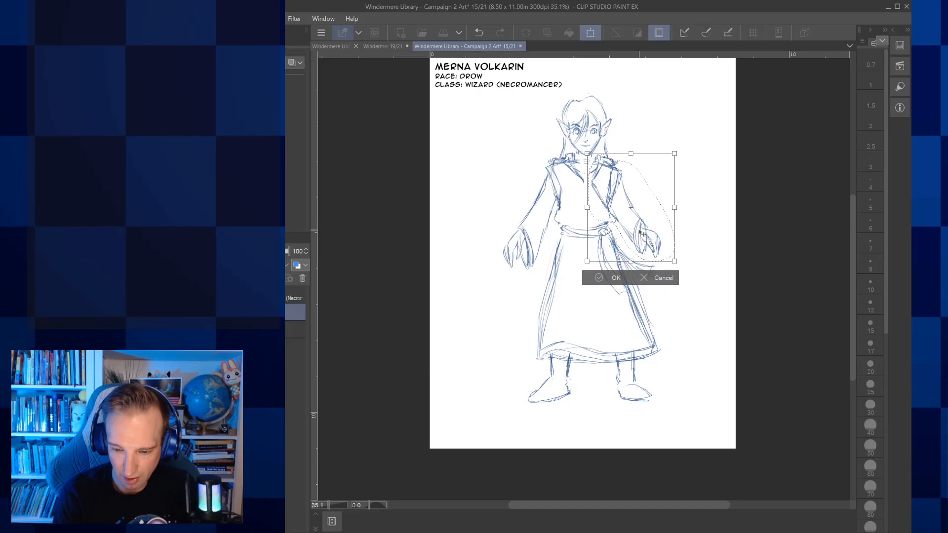
click(612, 277)
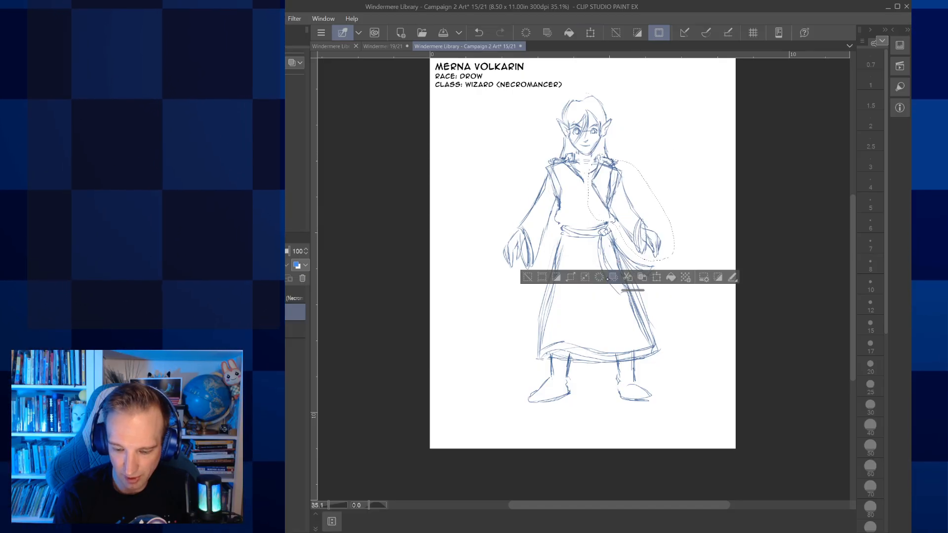
key(ctrl+d)
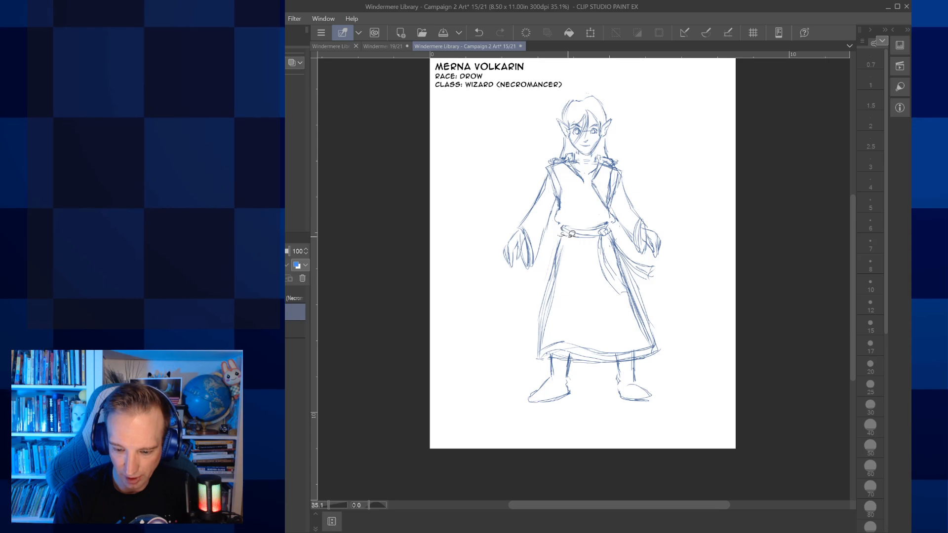
Step: Lasso the character's right half of the skirt with its leg, shift it slightly outward, and clear the selection
drag(561, 230, 561, 232)
key(ctrl+t)
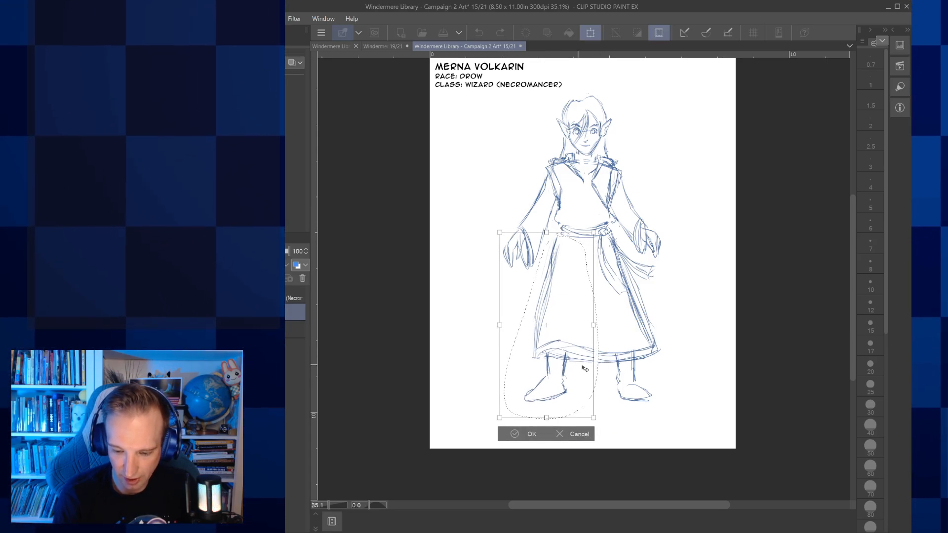
drag(584, 369, 583, 369)
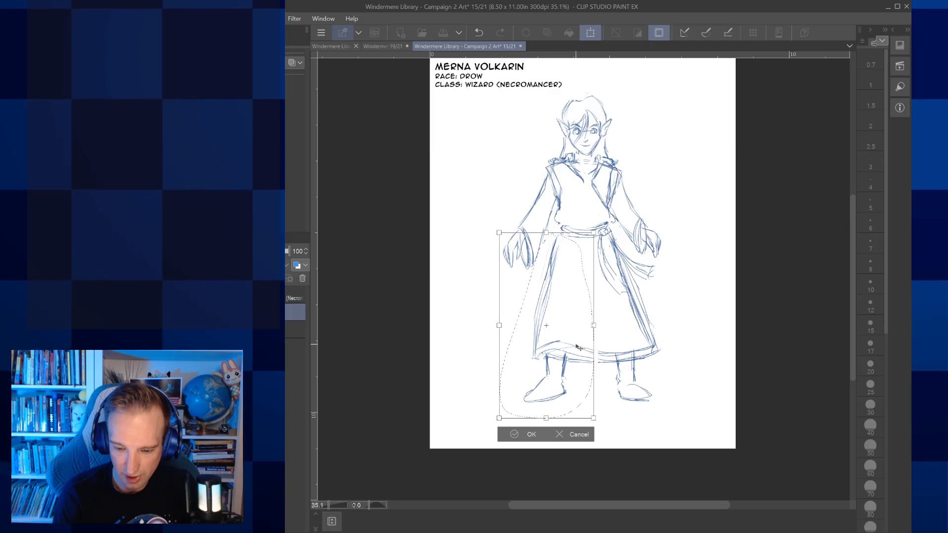
drag(577, 350, 578, 352)
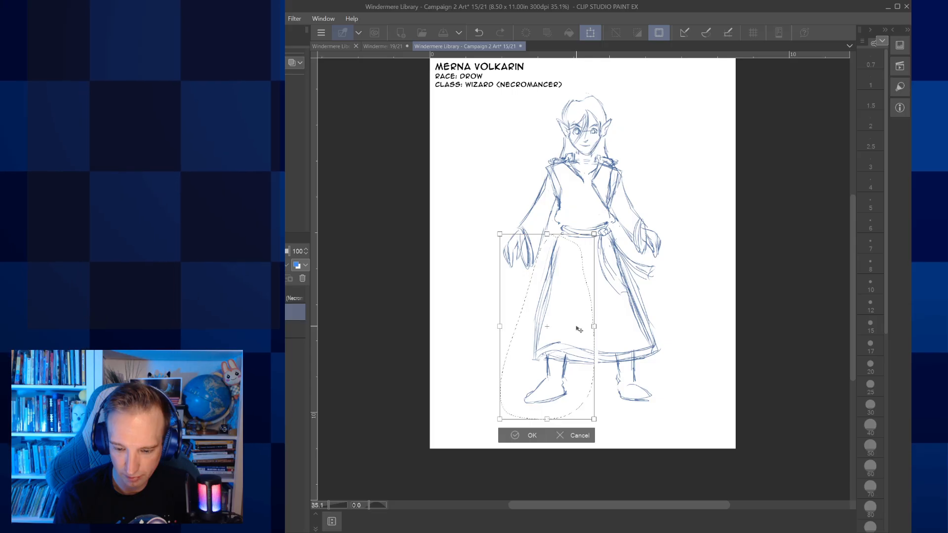
key(Return)
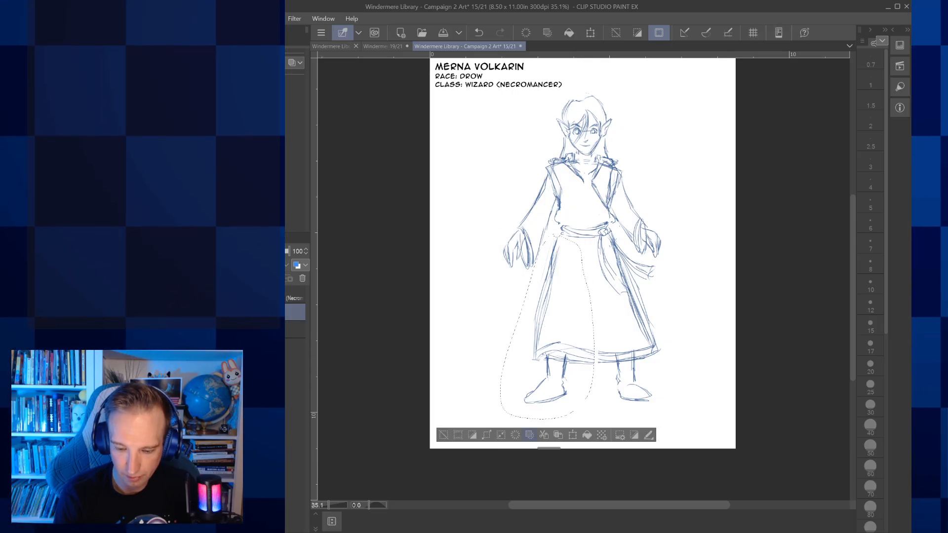
click(448, 433)
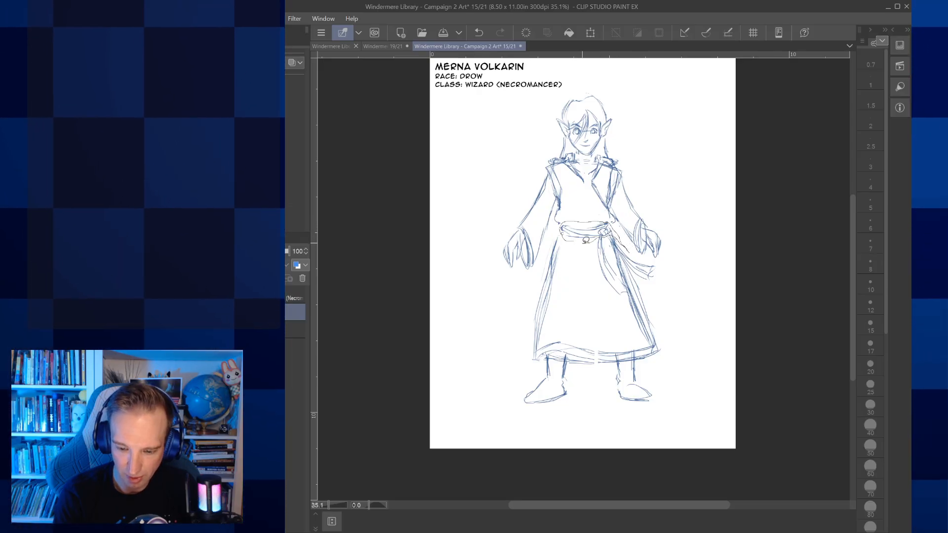
Step: Lasso the belt and buckle, raise them to the hem of the top in two small moves, and clear the selection
drag(587, 241, 563, 236)
key(ctrl+t)
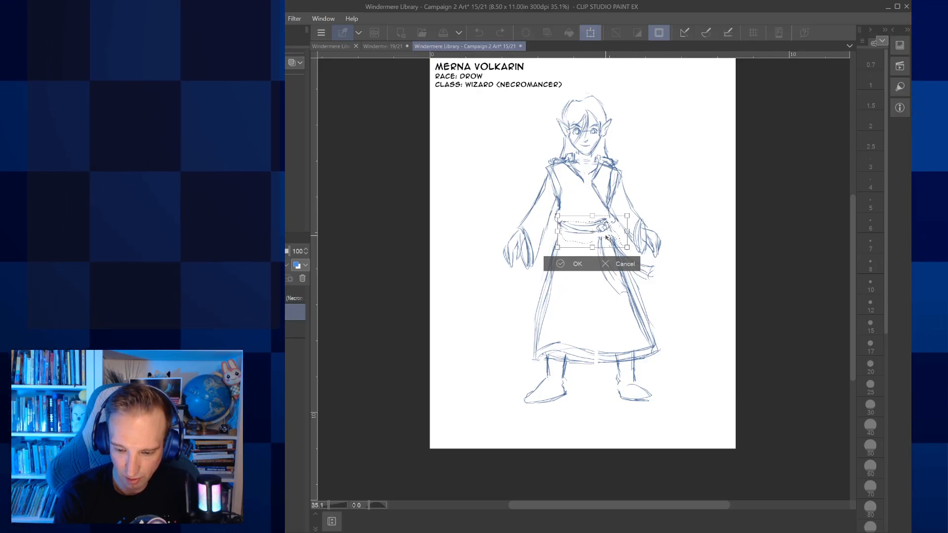
click(568, 267)
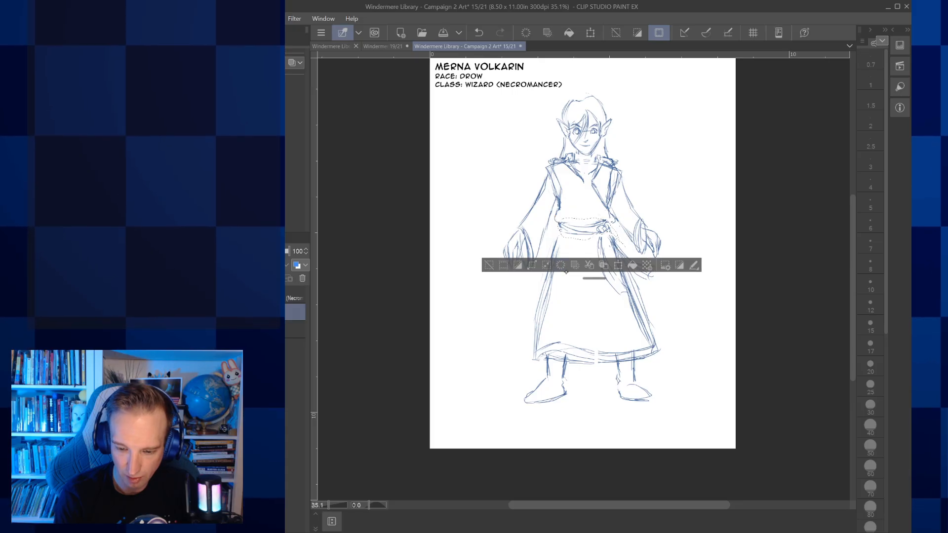
key(ctrl+d)
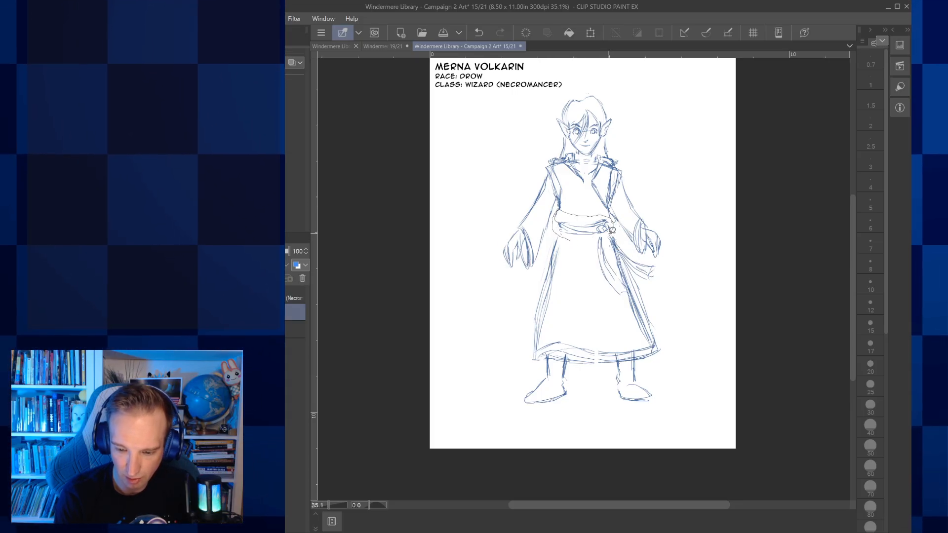
key(ctrl+shift+d)
click(609, 259)
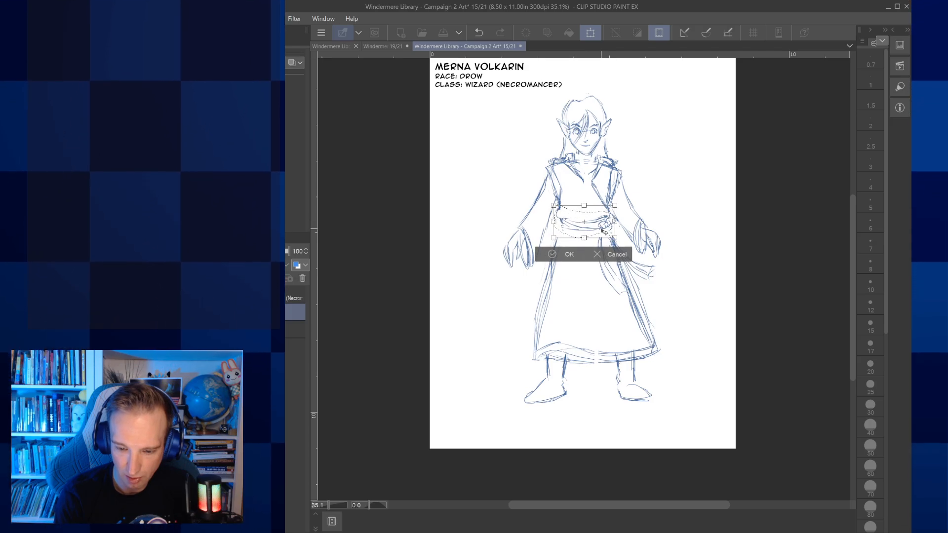
key(Return)
key(ctrl+d)
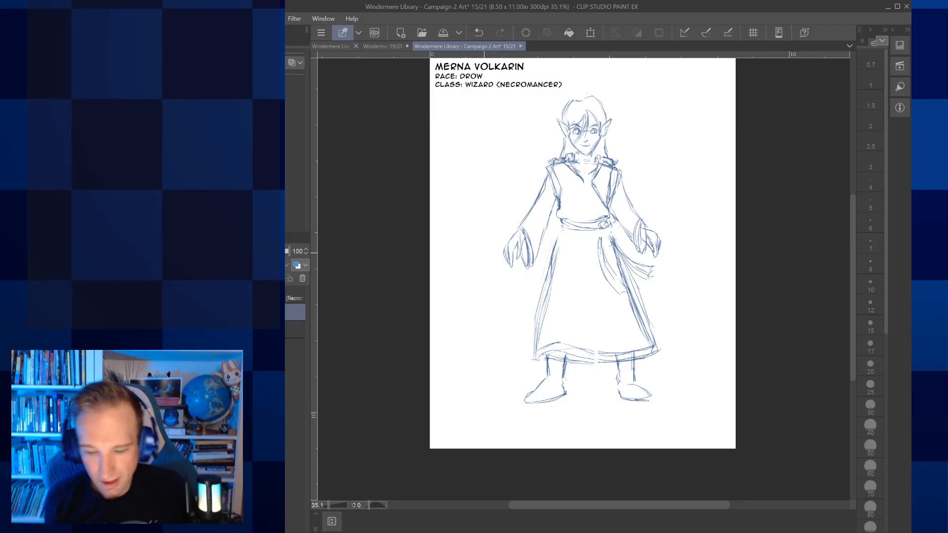
Step: Redraw the neckline and the diagonal wrap edge across the chest at brush size 6
key(p)
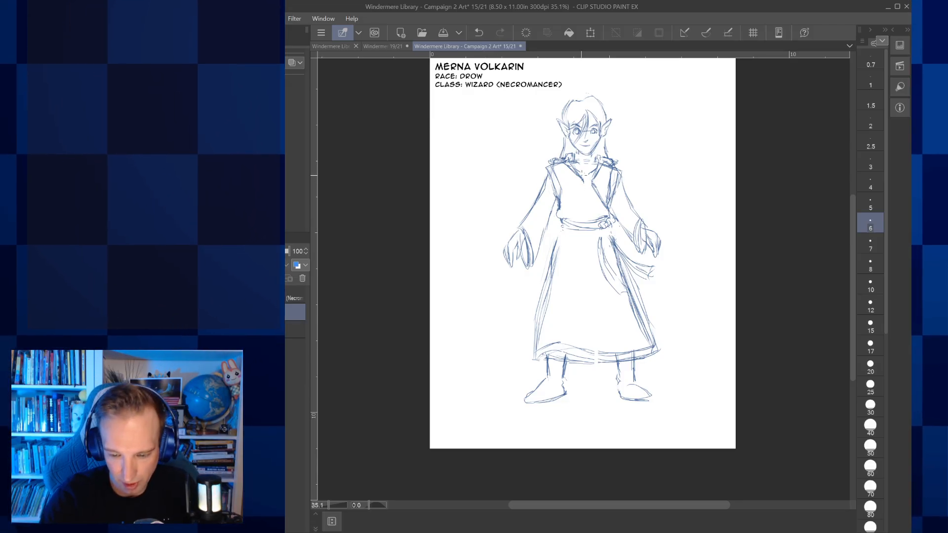
drag(573, 168, 606, 203)
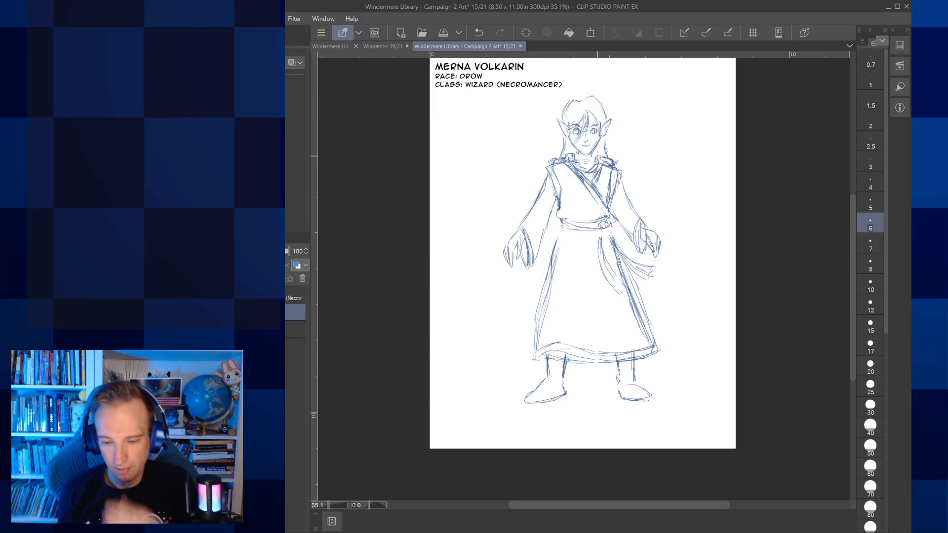
Step: Sketch a small lower lip under the smile and erase both eyes with a size 20 eraser
scroll(597, 156, up, 4)
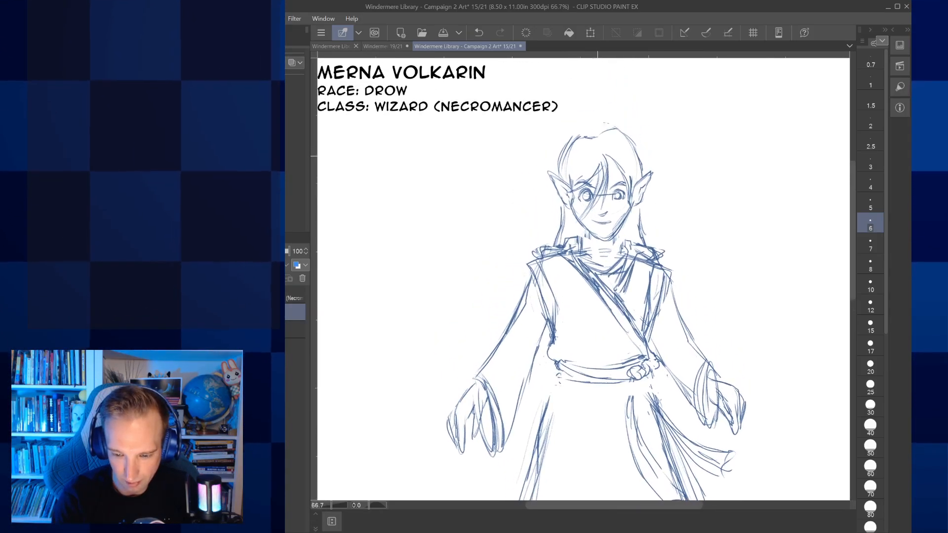
drag(598, 221, 610, 226)
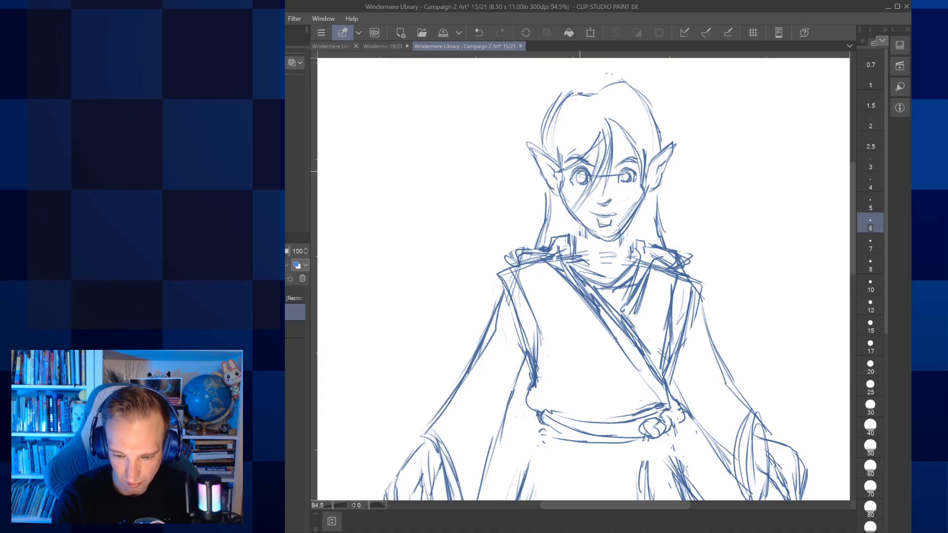
key(e)
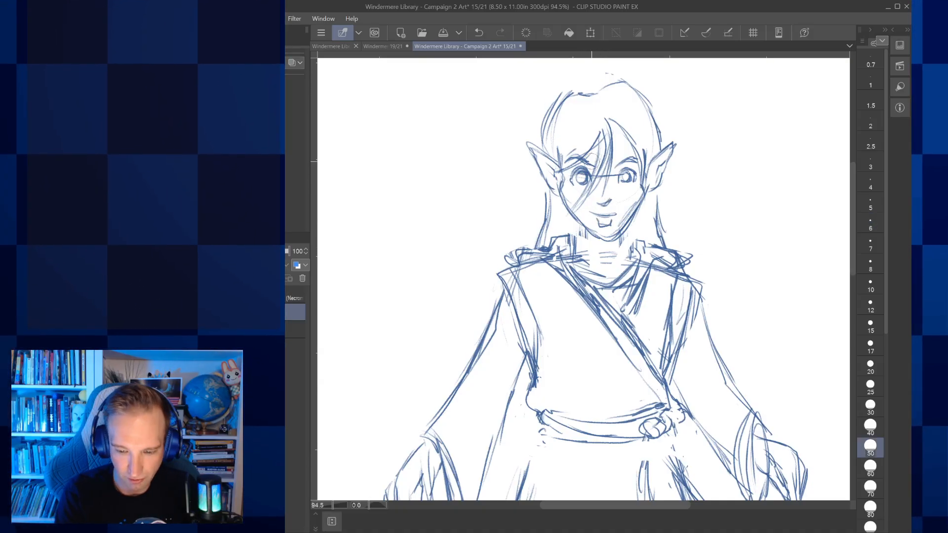
key(ctrl+z)
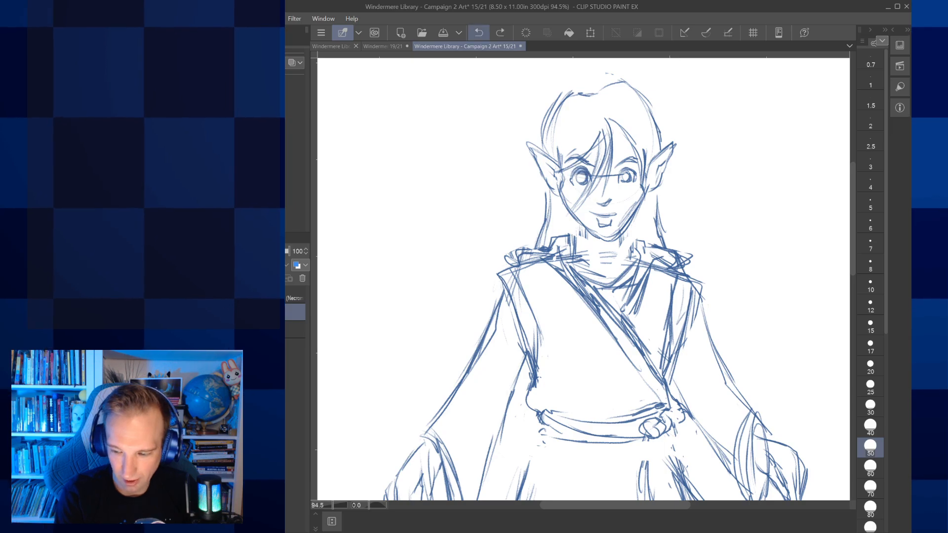
click(870, 367)
drag(575, 173, 630, 172)
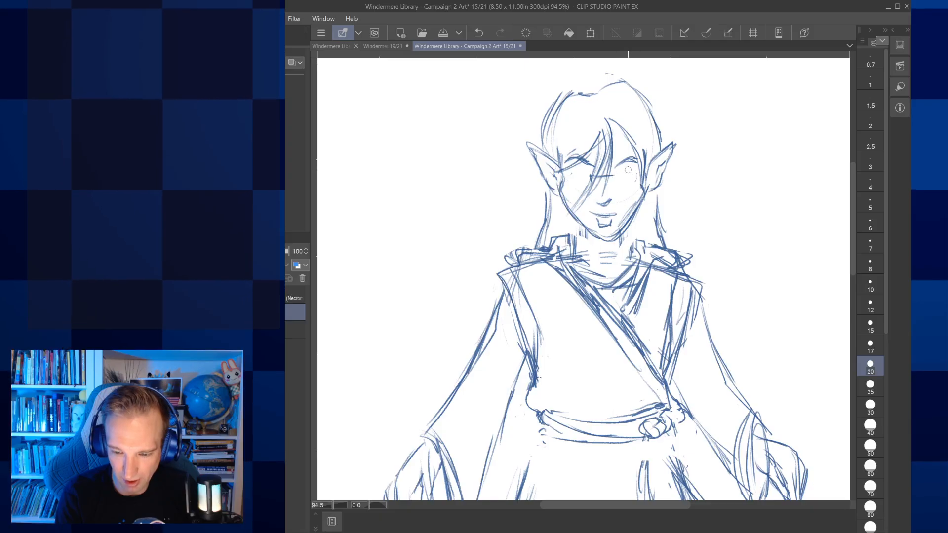
Step: Redraw both eyes with a size 6 brush, giving each a curved upper lid and a round iris
click(870, 225)
scroll(600, 130, up, 3)
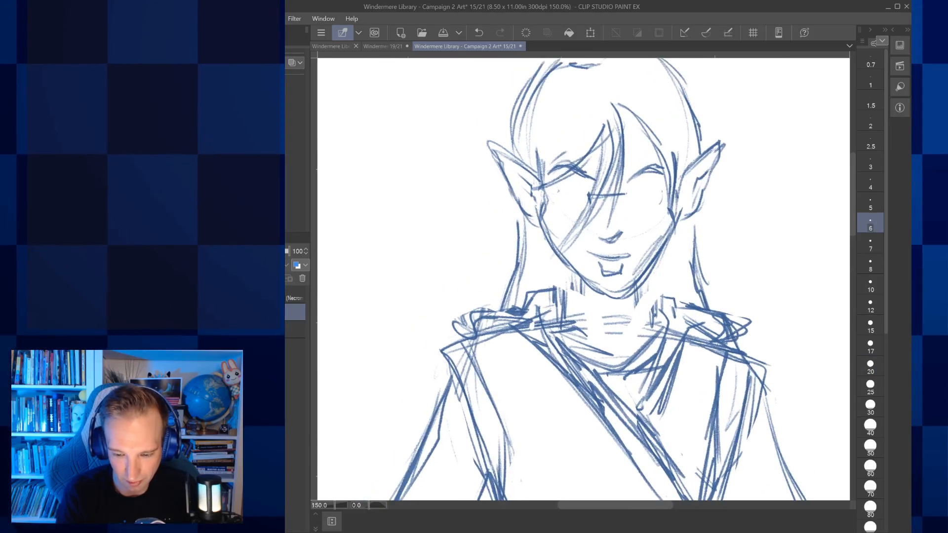
scroll(583, 266, up, 3)
drag(578, 262, 568, 285)
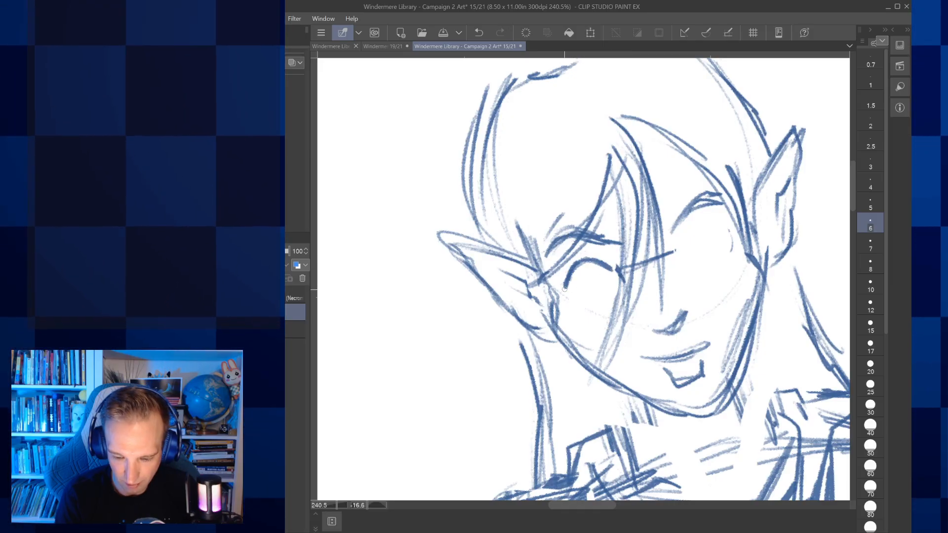
mouse_move(591, 292)
mouse_down()
mouse_move(610, 281)
mouse_move(580, 266)
mouse_move(591, 251)
mouse_up()
key(ctrl+at)
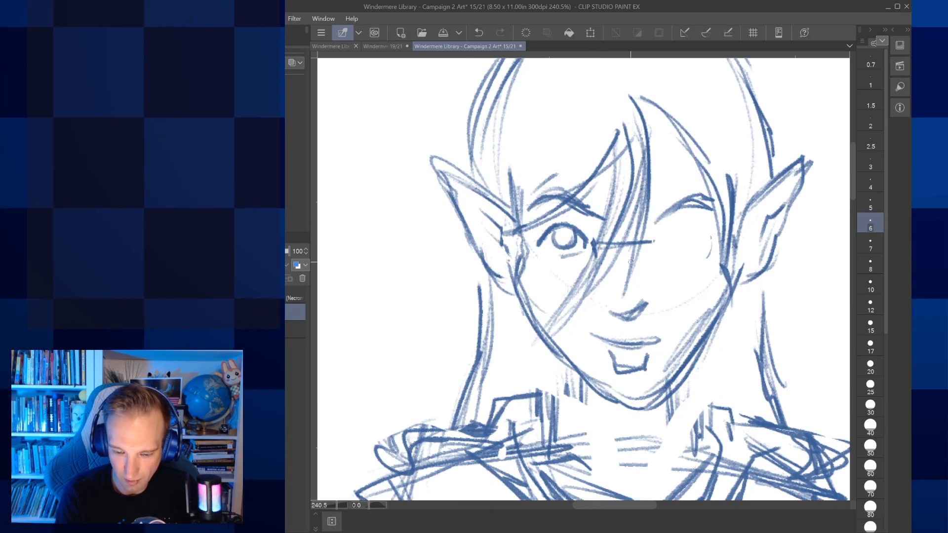
drag(664, 240, 700, 222)
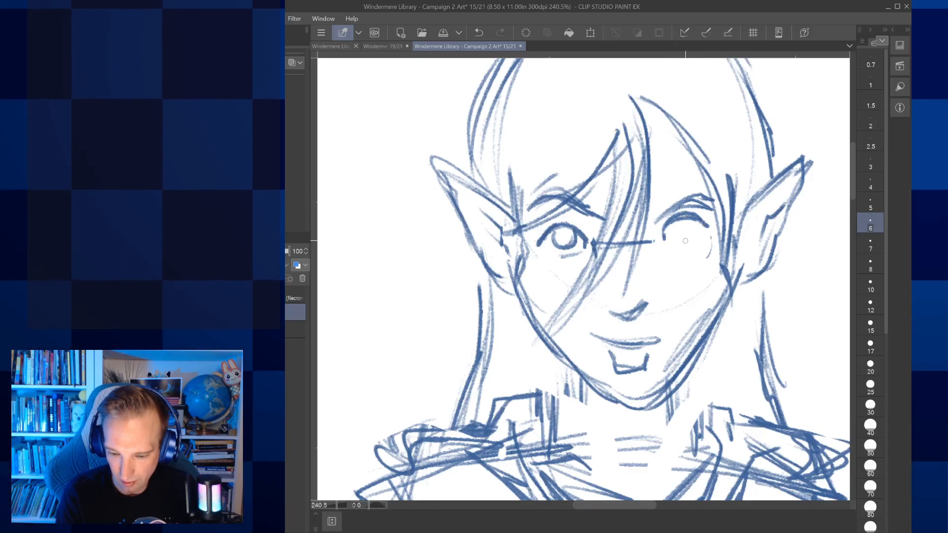
drag(675, 220, 688, 237)
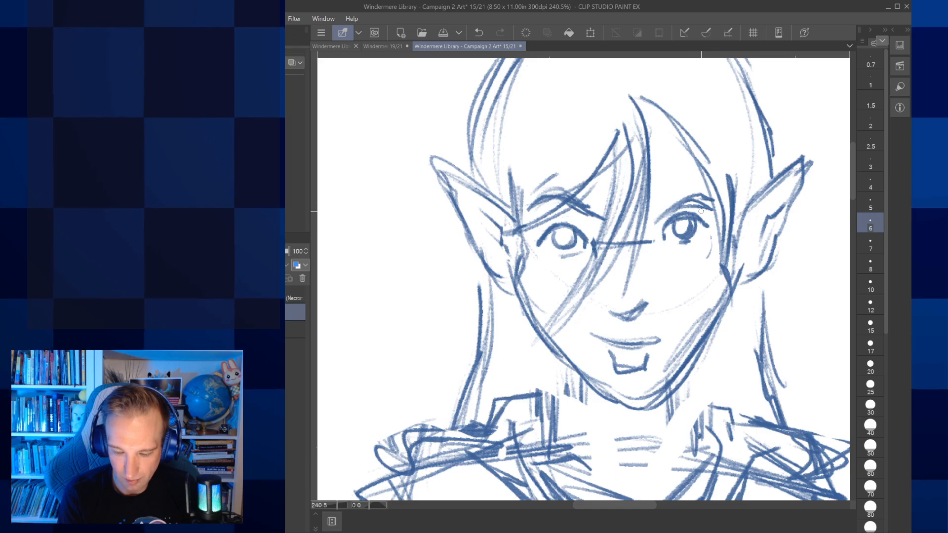
Step: Erase the horizontal guideline running between the eyes with a size 8 eraser
key(e)
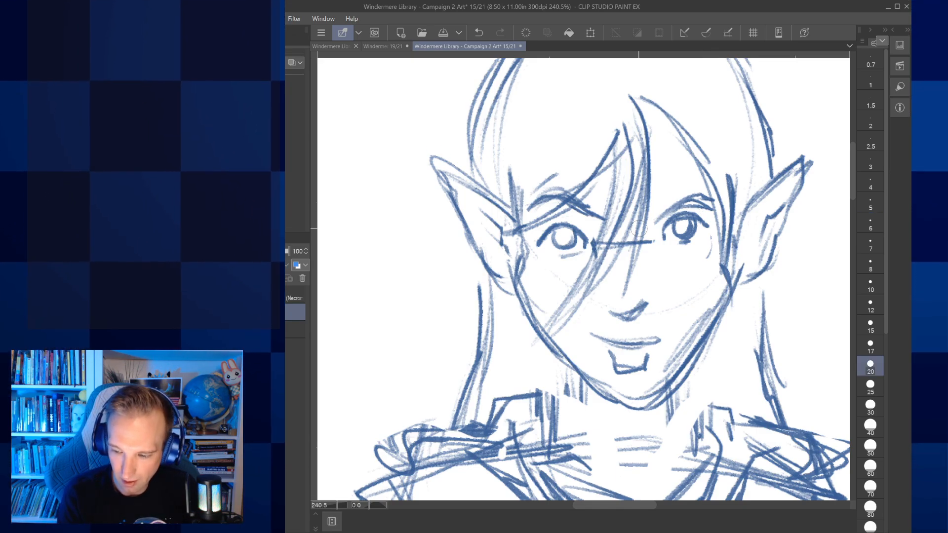
key(p)
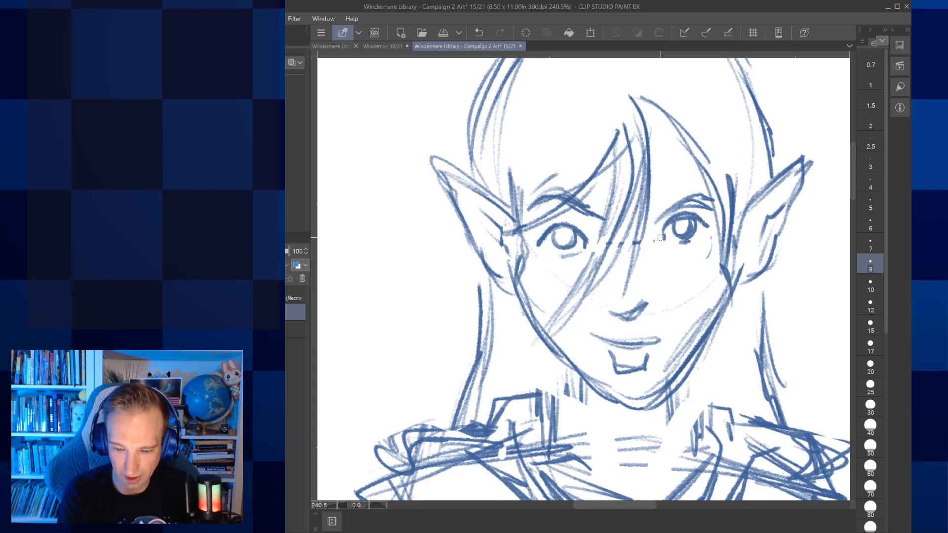
key(m)
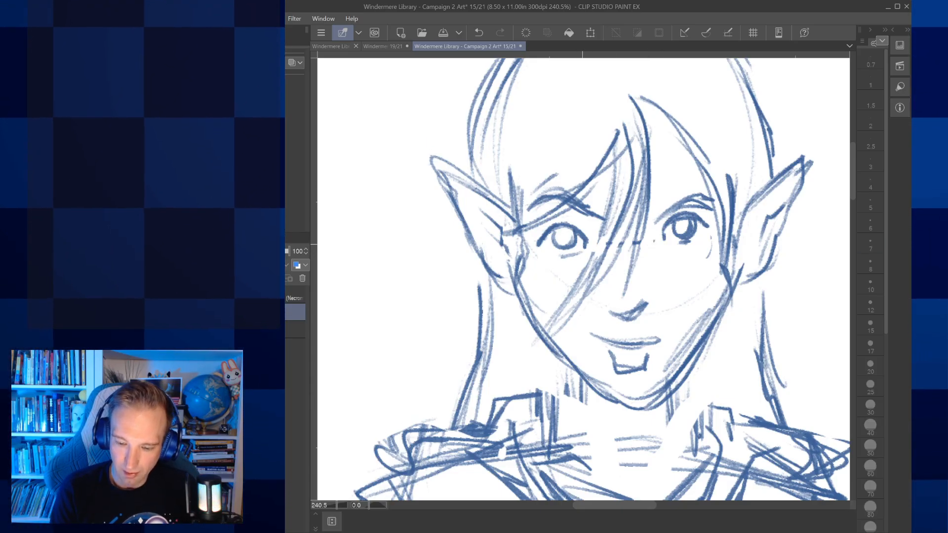
Step: Strengthen the jaw and cheek outline at brush size 6 and erase the overlapping lines beside the ears at size 8
scroll(685, 277, down, 2)
drag(684, 277, 661, 286)
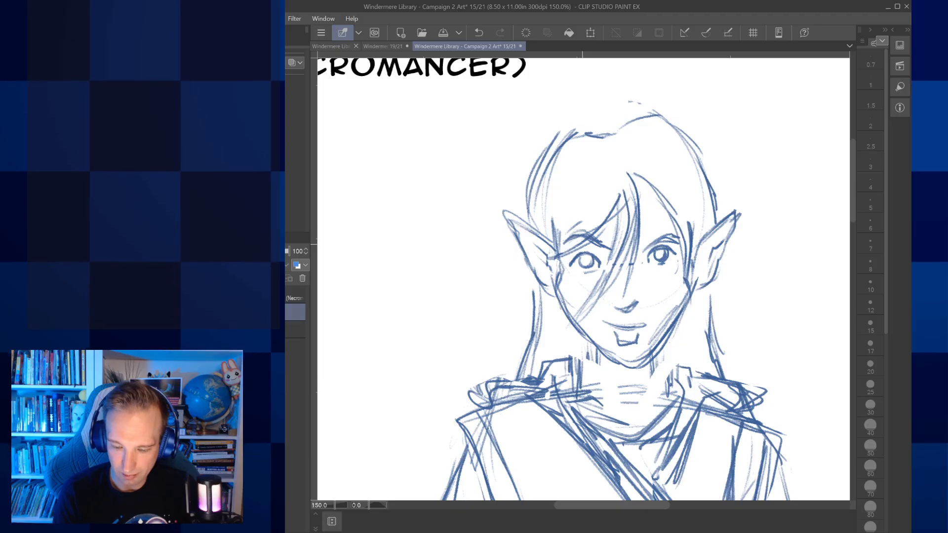
key(p)
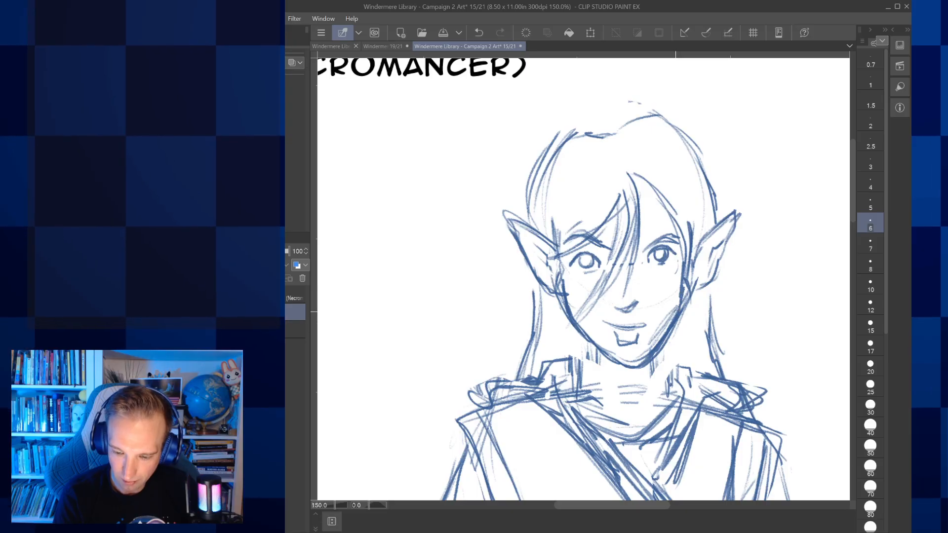
click(870, 264)
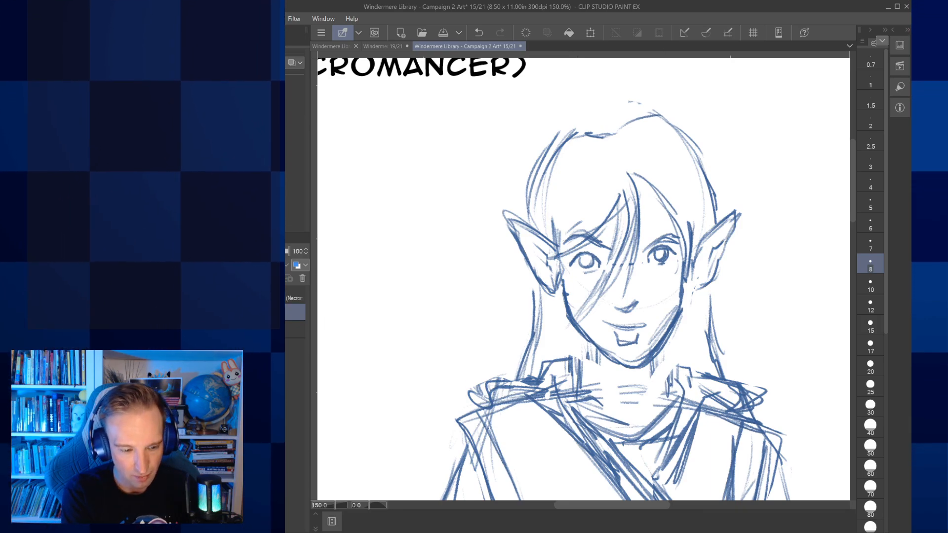
Step: Select the eye on the left side of the face and transform it slightly downward with a small tilt
key(m)
drag(596, 278, 602, 259)
key(ctrl+t)
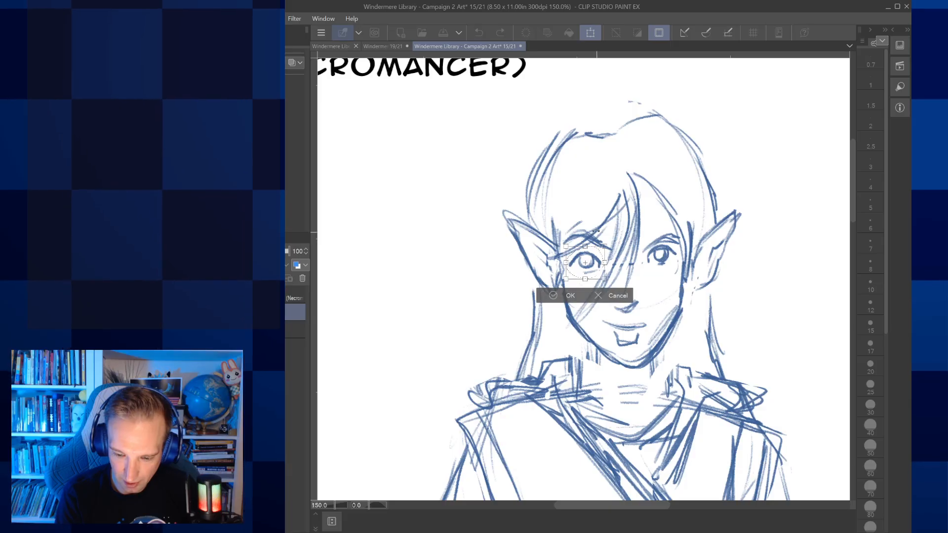
drag(603, 259, 603, 260)
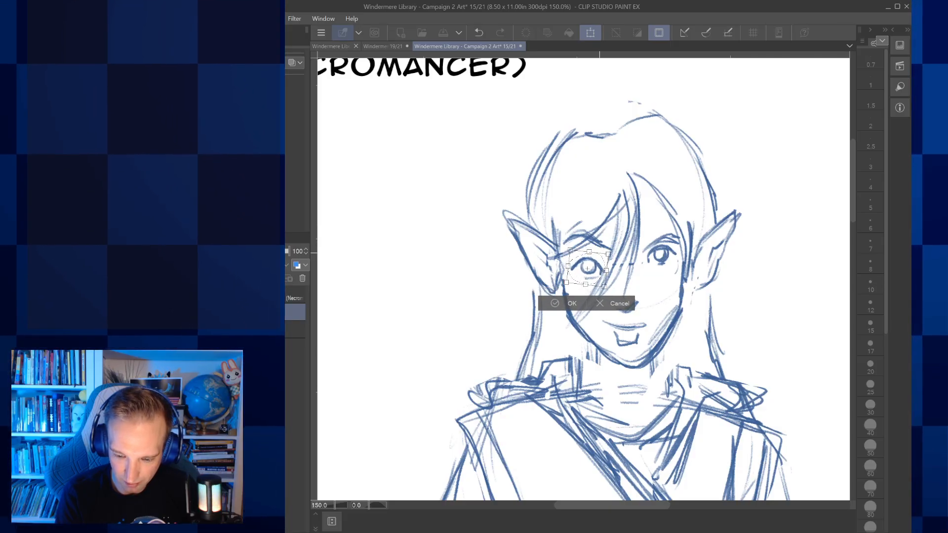
click(573, 303)
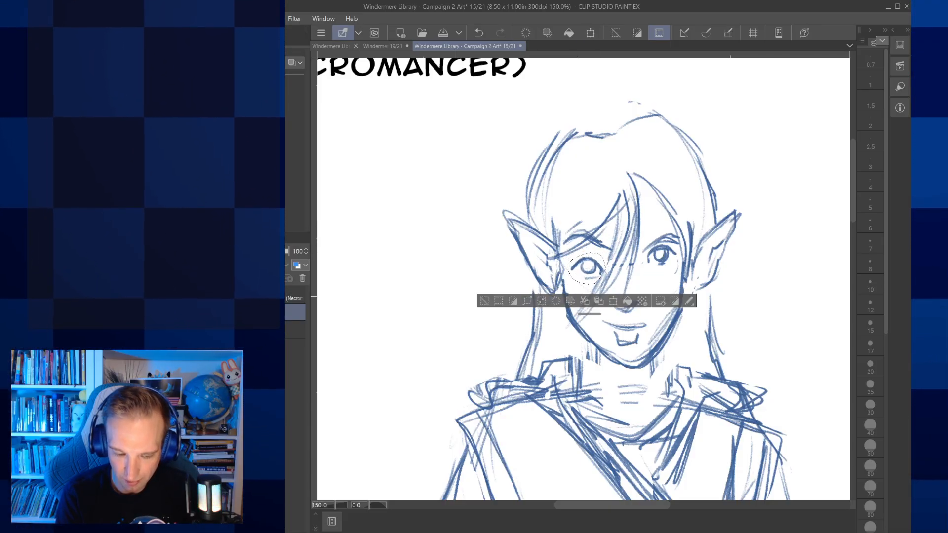
key(ctrl+d)
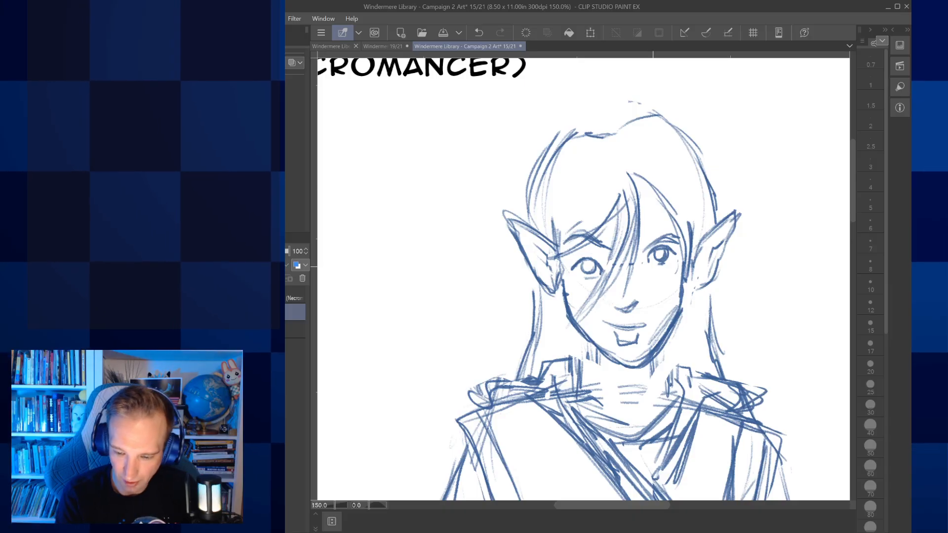
Step: Select the eye on the right side of the face and move it down and inward to level with the other eye
mouse_move(672, 266)
mouse_down()
mouse_move(664, 275)
mouse_move(669, 254)
mouse_up()
key(ctrl+t)
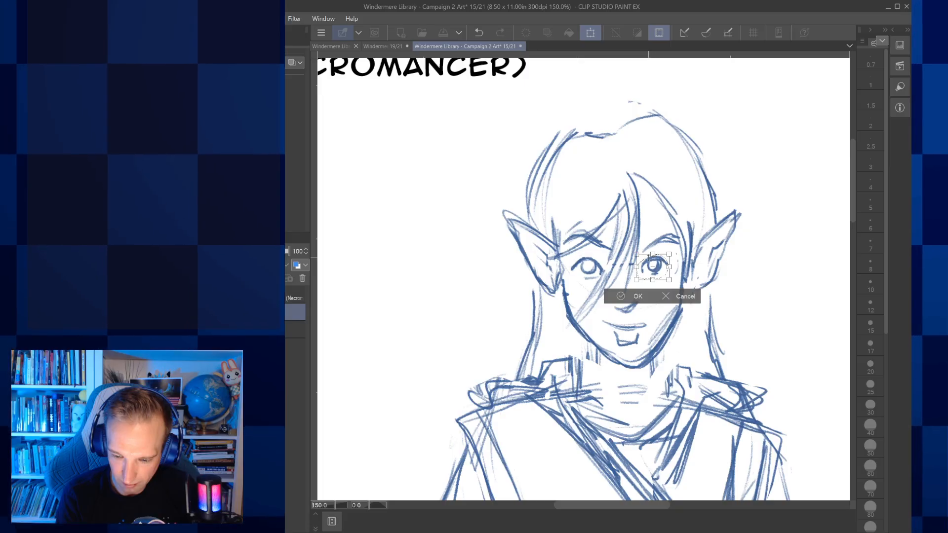
key(Return)
key(ctrl+d)
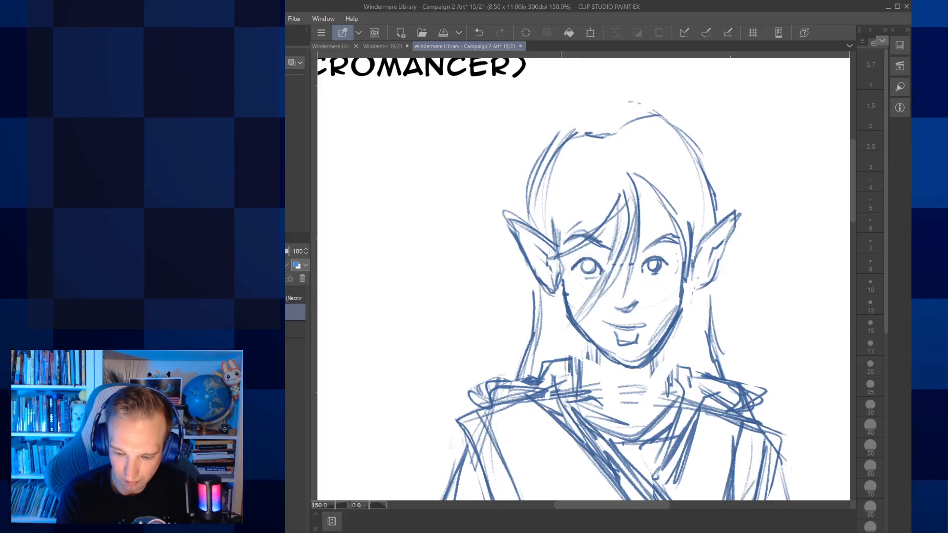
Step: Darken the irises and draw bolder fringe strands across the forehead from the parting with a size 6 brush
key(p)
drag(590, 266, 597, 265)
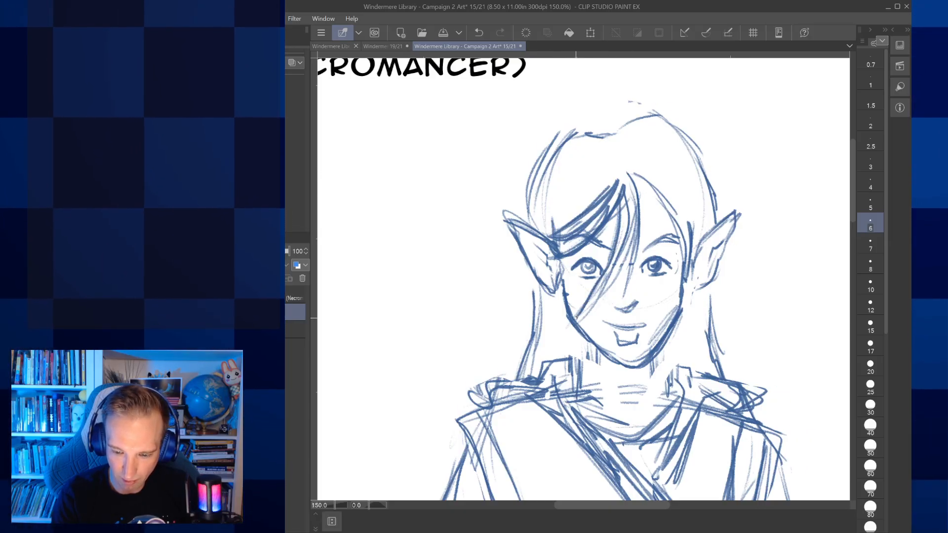
mouse_move(617, 164)
mouse_down()
mouse_move(660, 188)
mouse_move(677, 213)
mouse_up()
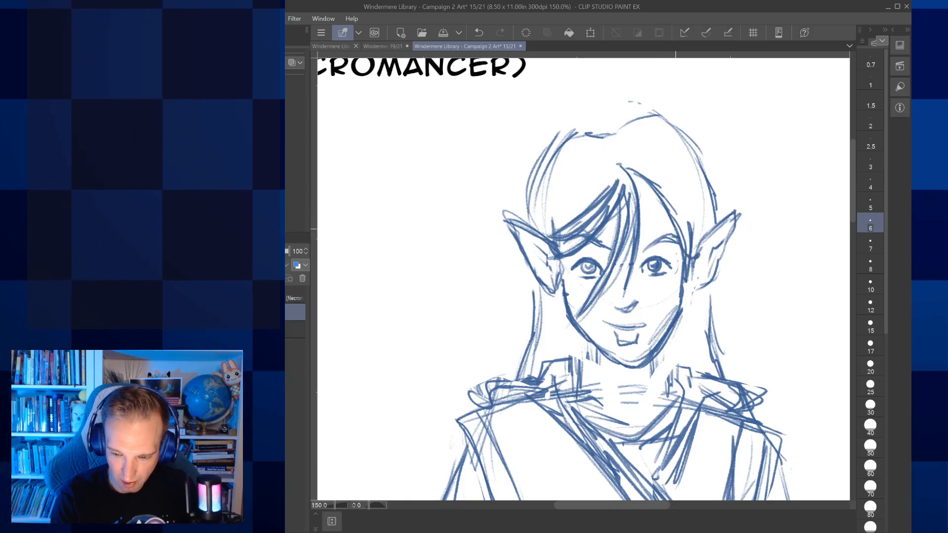
Step: Redraw the pointed ear on the right side of the head with bolder outlines, and undo the last stray stroke
drag(693, 257, 732, 216)
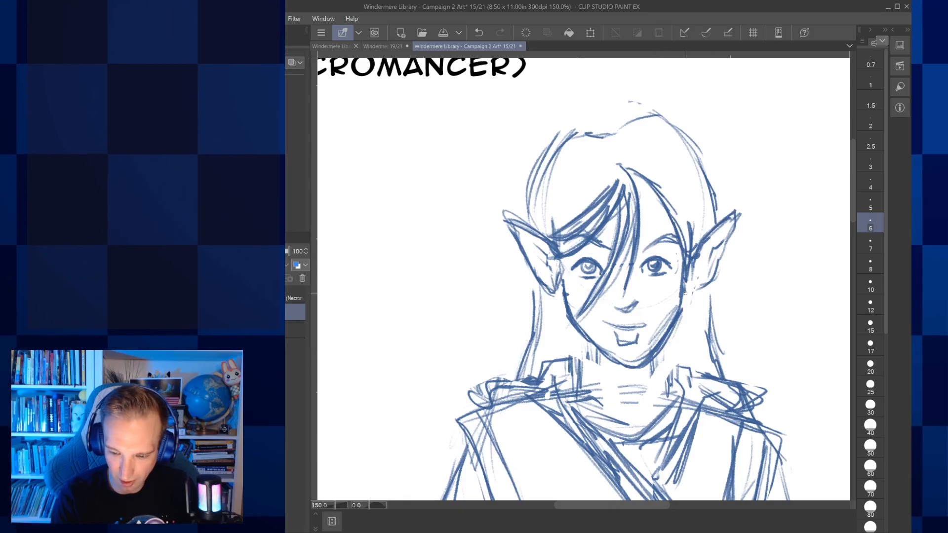
drag(685, 292, 705, 283)
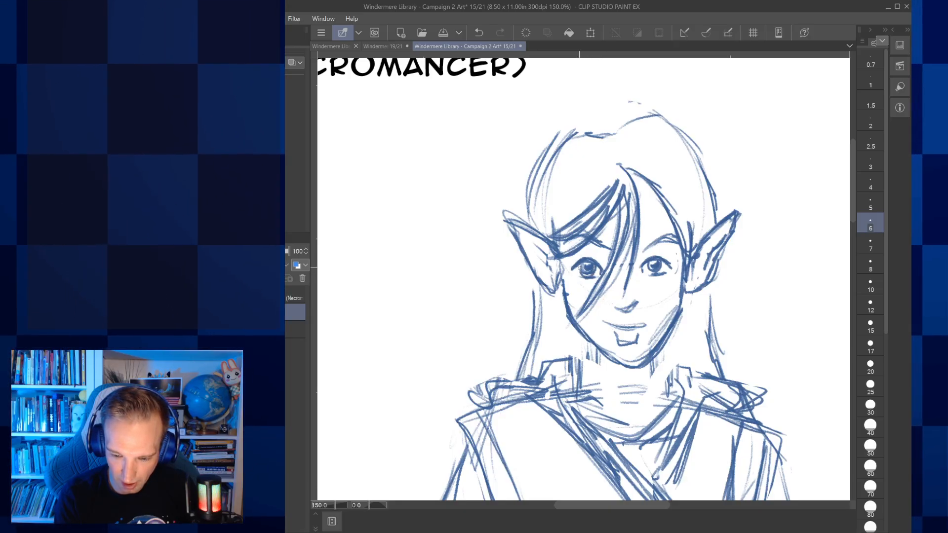
key(ctrl+z)
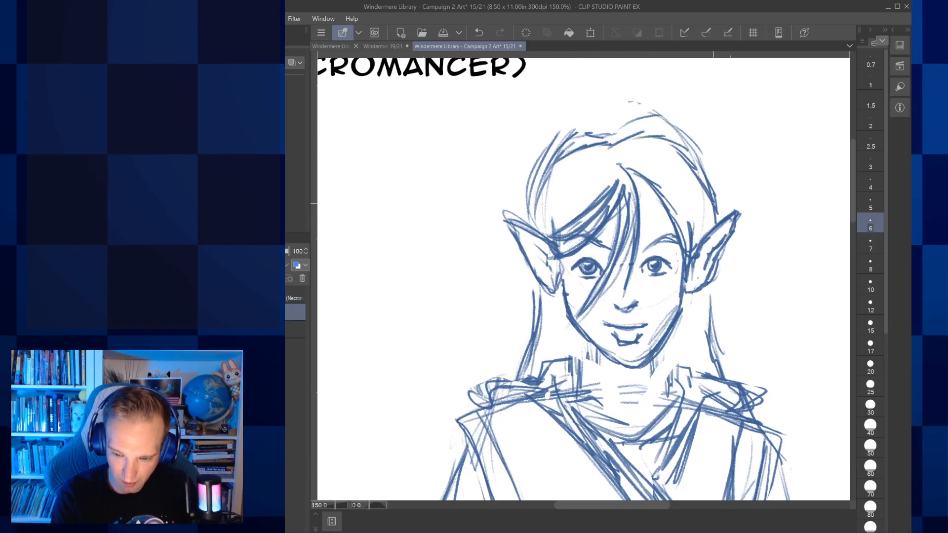
Step: Erase the old outer hair outline at size 8 and redraw the lower crown and hair sides at brush size 6
key(bracketright)
key(bracketright)
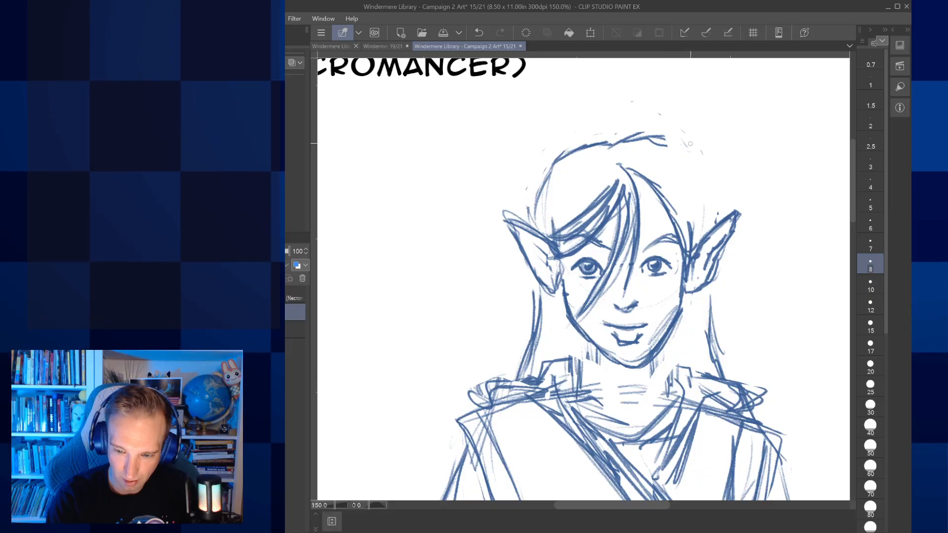
key(p)
mouse_move(621, 143)
mouse_down()
mouse_move(681, 168)
mouse_move(695, 205)
mouse_up()
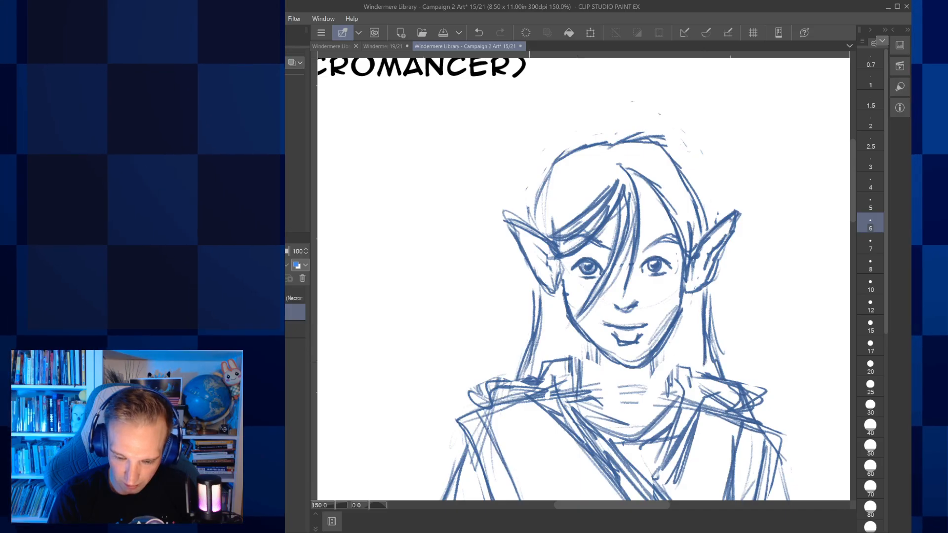
drag(546, 229, 562, 176)
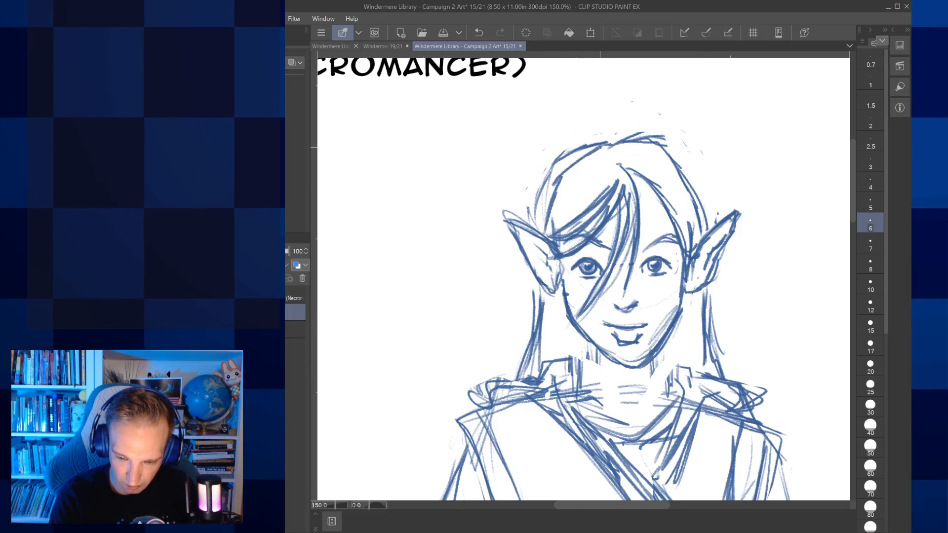
Step: Erase the leftover lines outside the crown and along the long side locks with a size 8 eraser
key(e)
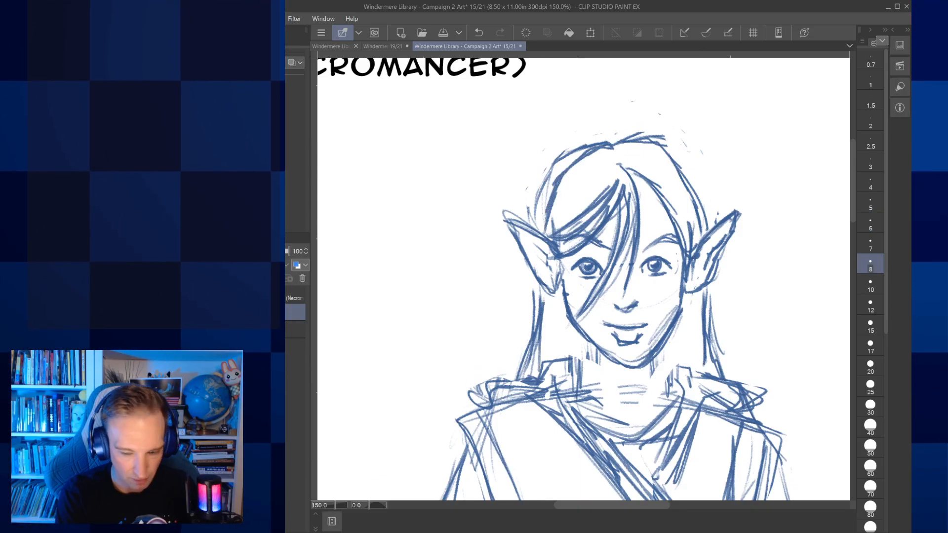
mouse_move(535, 220)
mouse_down()
mouse_move(553, 165)
mouse_move(588, 140)
mouse_up()
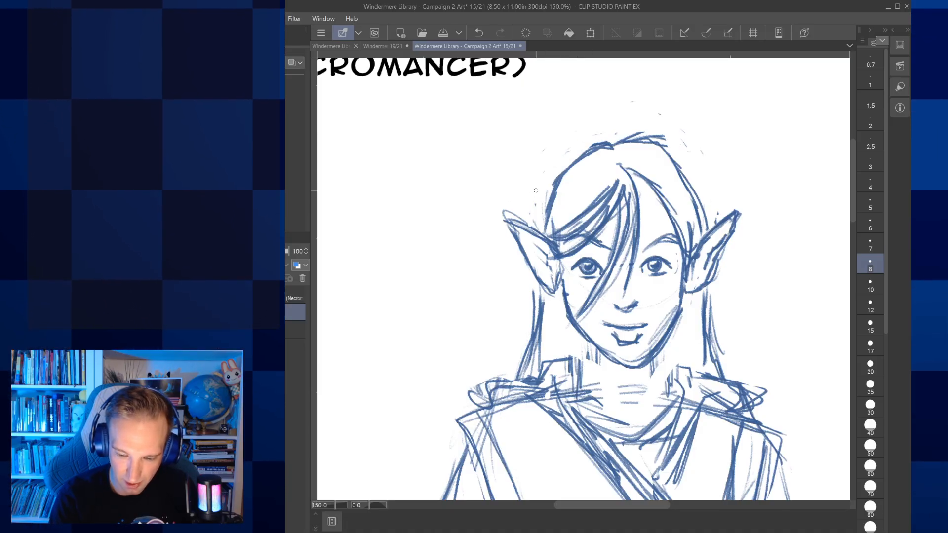
drag(531, 325, 529, 357)
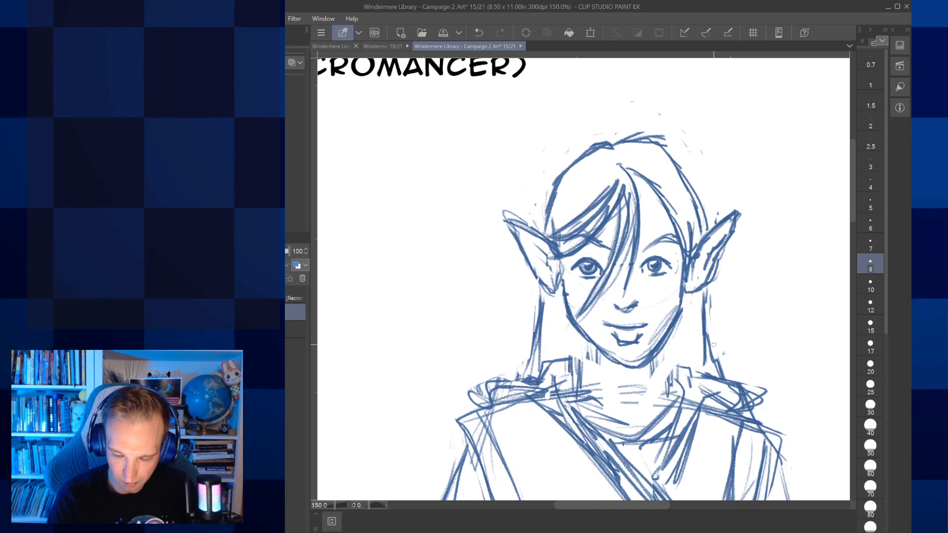
Step: Redraw the eyebrow on the right side at brush size 6 and erase the old brow lines at size 8
key(bracketleft)
key(bracketleft)
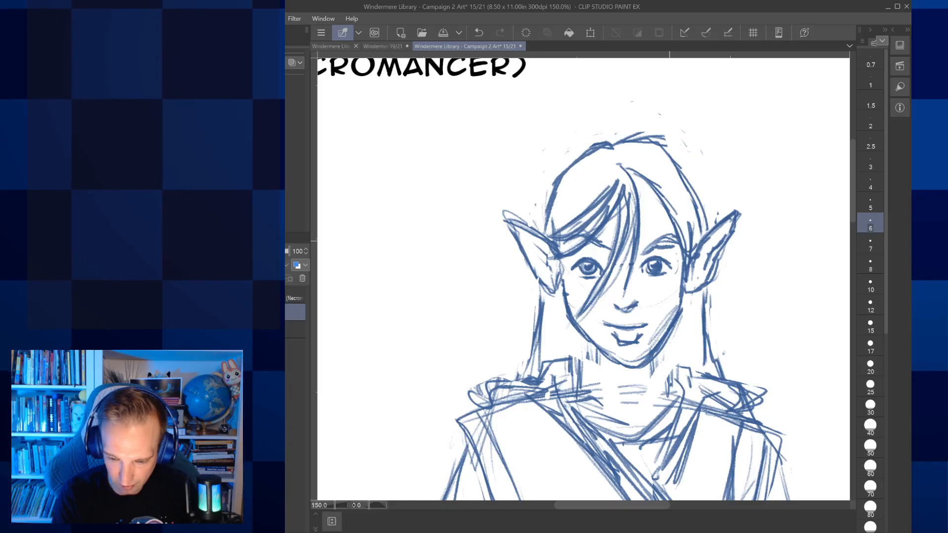
key(bracketright)
key(bracketright)
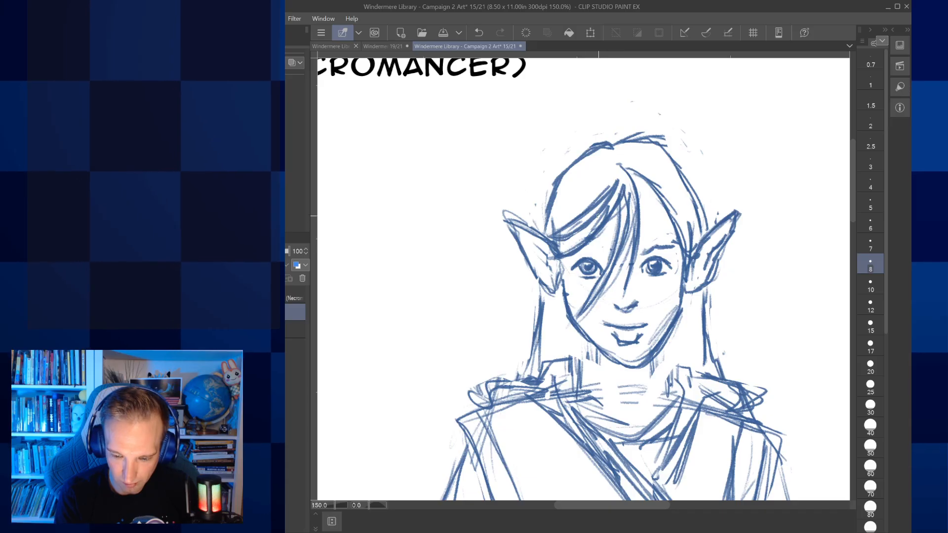
Step: Draw the sides of the neck and shade the inside of the collar beside them at brush size 6
key(bracketleft)
key(bracketleft)
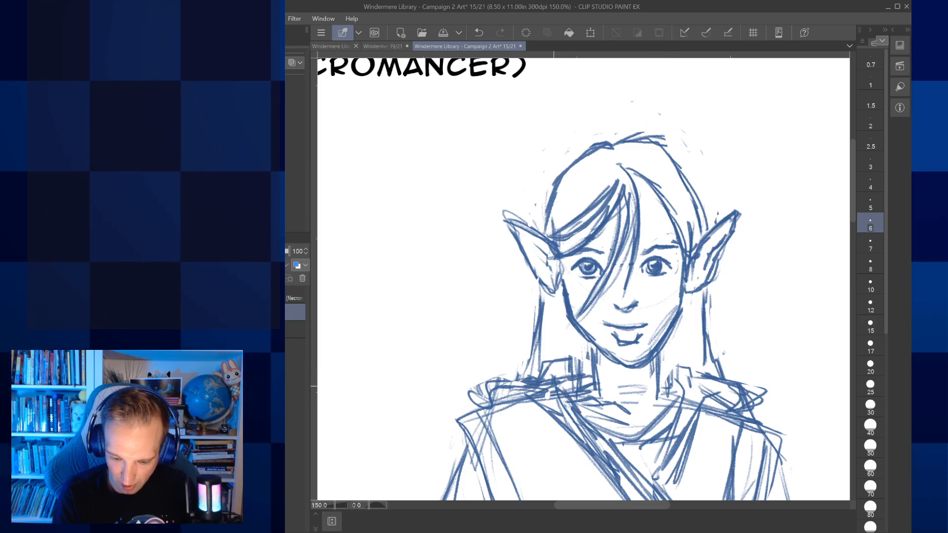
drag(553, 377, 484, 382)
mouse_move(595, 364)
mouse_down()
mouse_move(543, 376)
mouse_move(576, 358)
mouse_up()
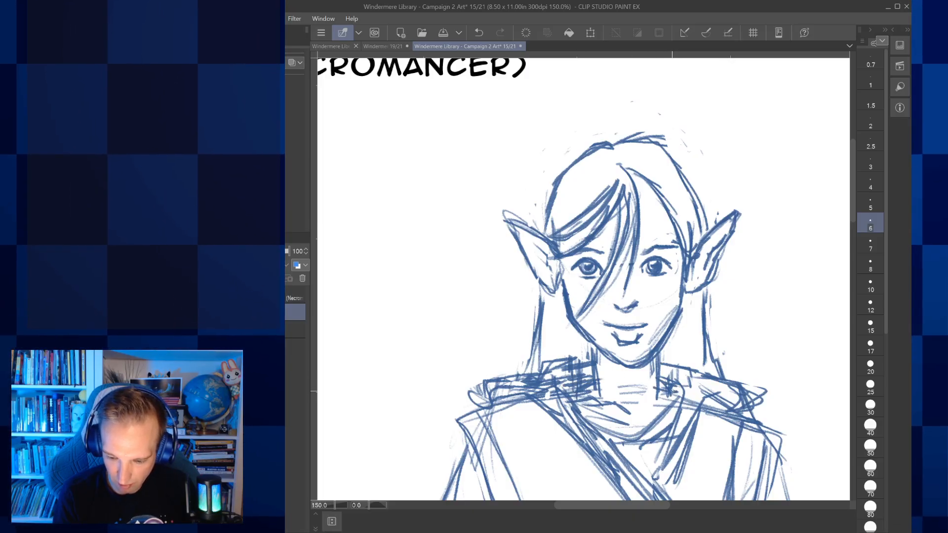
Step: Erase the old construction lines across the neck and the dark scribbles inside the collar with a size 20 eraser
key(bracketright)
key(bracketright)
key(bracketright)
key(bracketright)
key(bracketright)
key(bracketright)
key(bracketright)
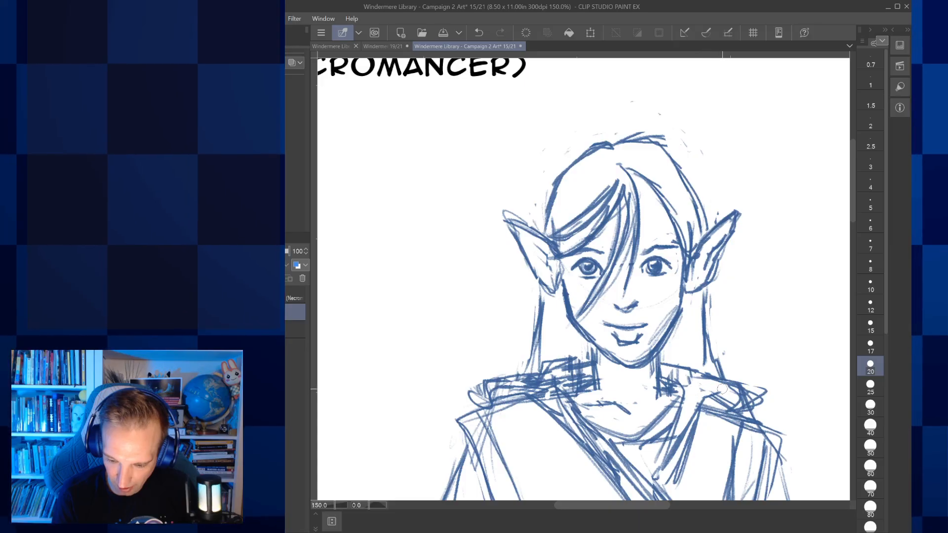
drag(497, 394, 552, 388)
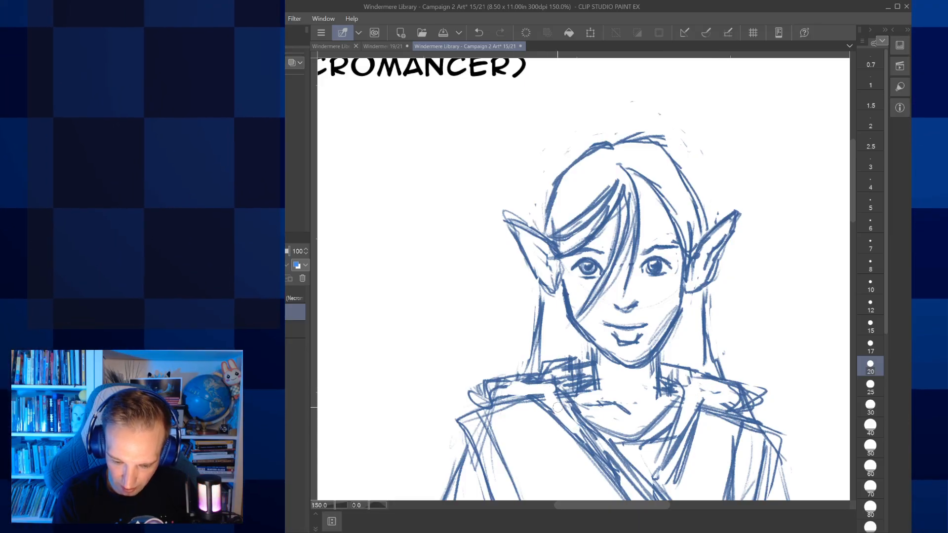
drag(541, 383, 593, 371)
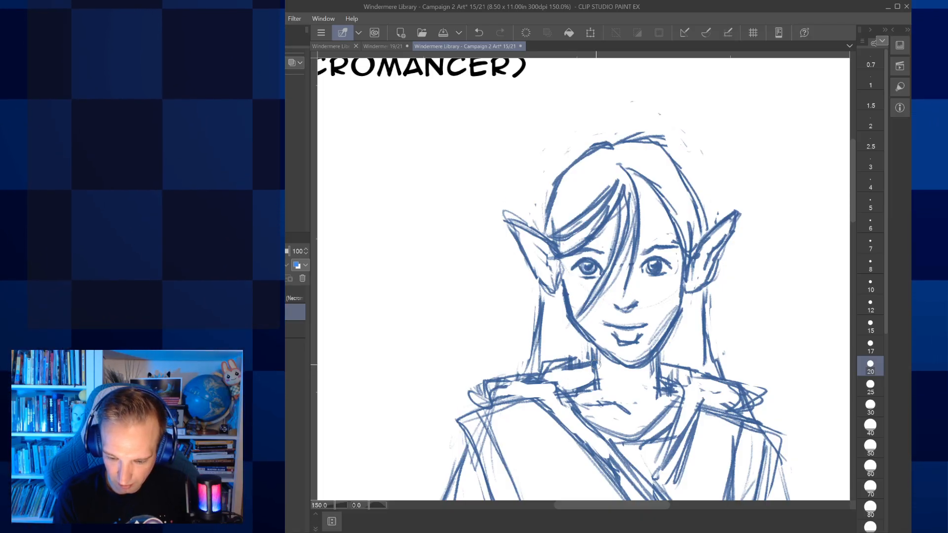
Step: Hatch the inside of the collar beside the neck and shade the crown and long side locks at brush size 6
key(p)
drag(554, 383, 579, 376)
drag(576, 387, 591, 374)
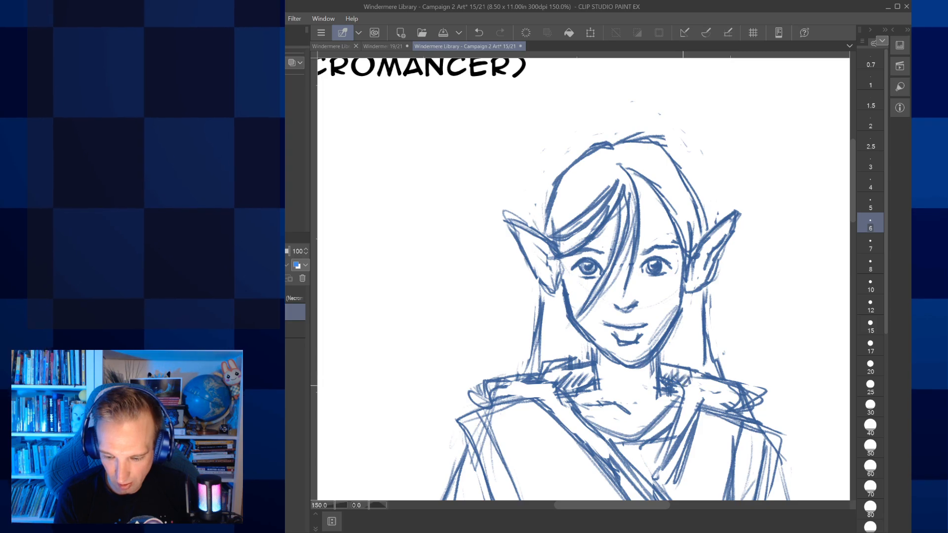
scroll(683, 306, down, 1)
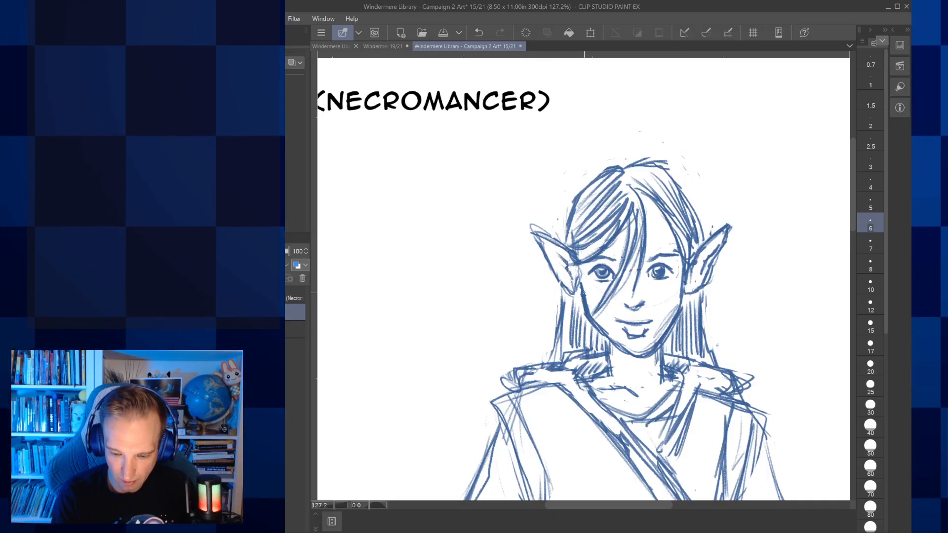
Step: Select the ear on the right side of the head, shift it slightly lower, and clear the selection
key(space)
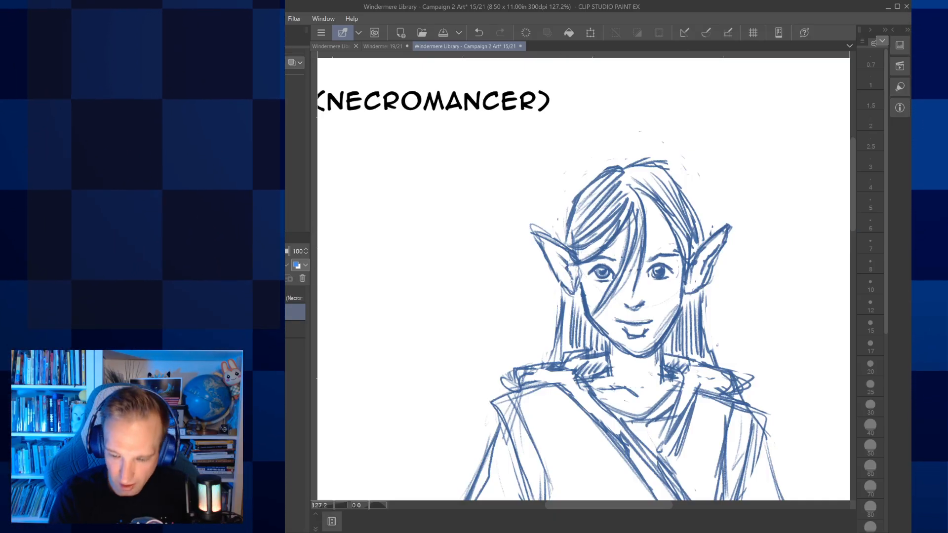
mouse_move(685, 274)
mouse_down()
mouse_move(703, 239)
mouse_move(722, 224)
mouse_move(739, 226)
mouse_move(715, 287)
mouse_move(688, 303)
mouse_move(711, 289)
mouse_up()
click(735, 321)
key(Return)
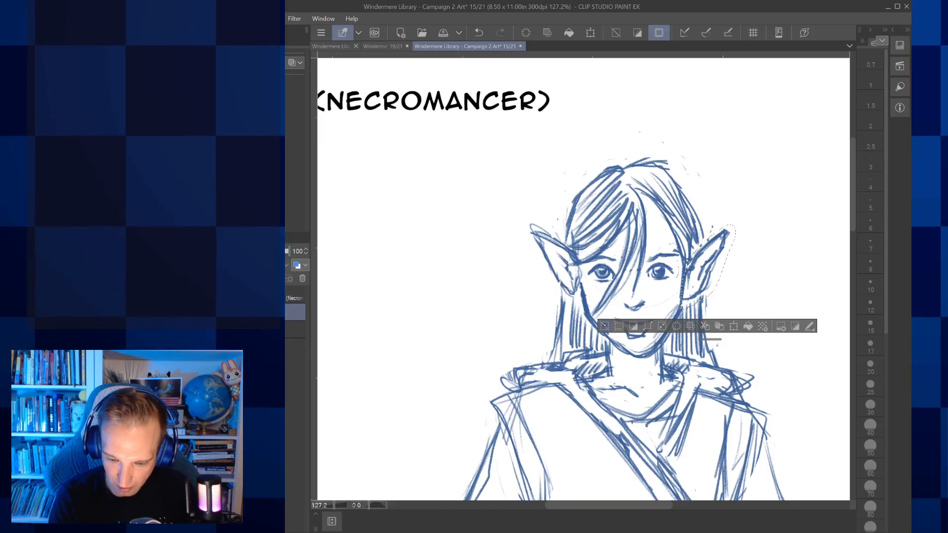
key(ctrl+d)
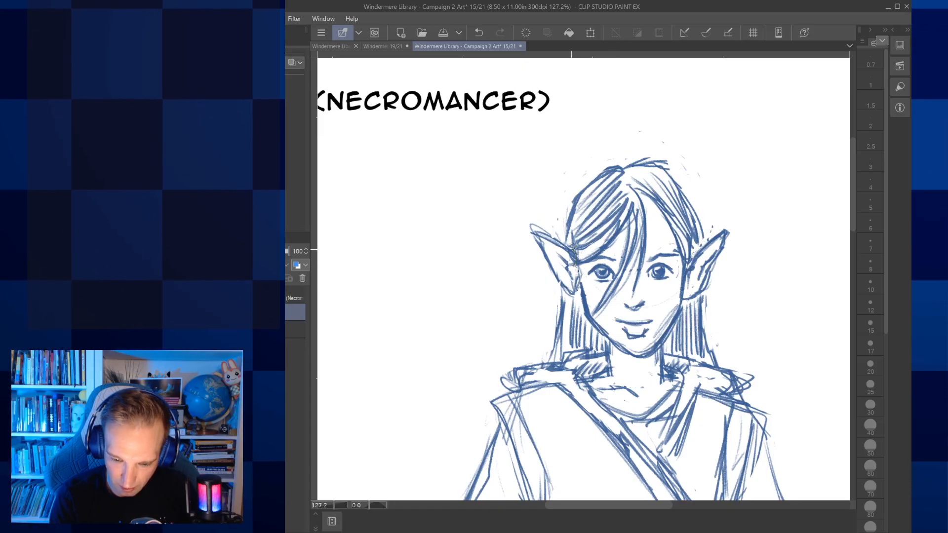
Step: Lasso the ear on the left side of the head, transform it to sit slightly lower, and deselect it
mouse_move(551, 287)
mouse_down()
mouse_move(568, 296)
mouse_move(575, 259)
mouse_up()
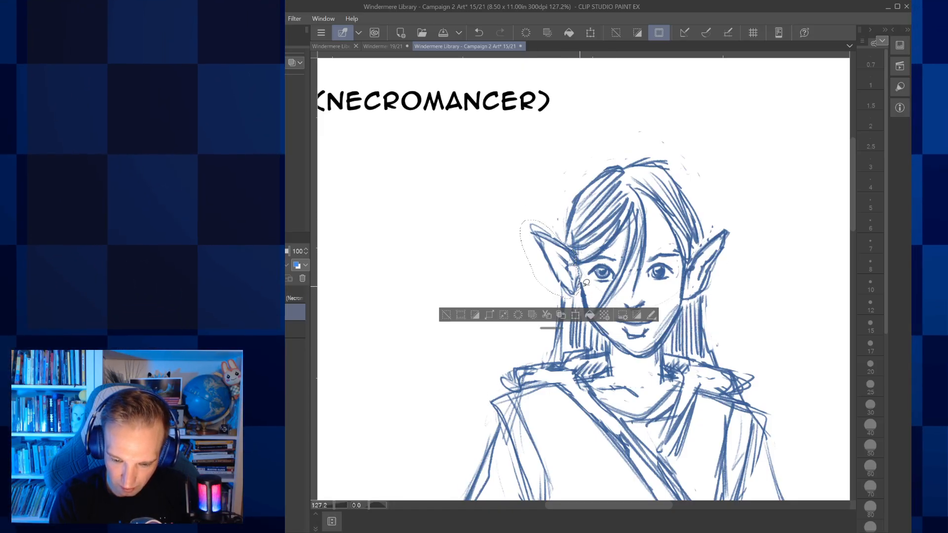
key(ctrl+t)
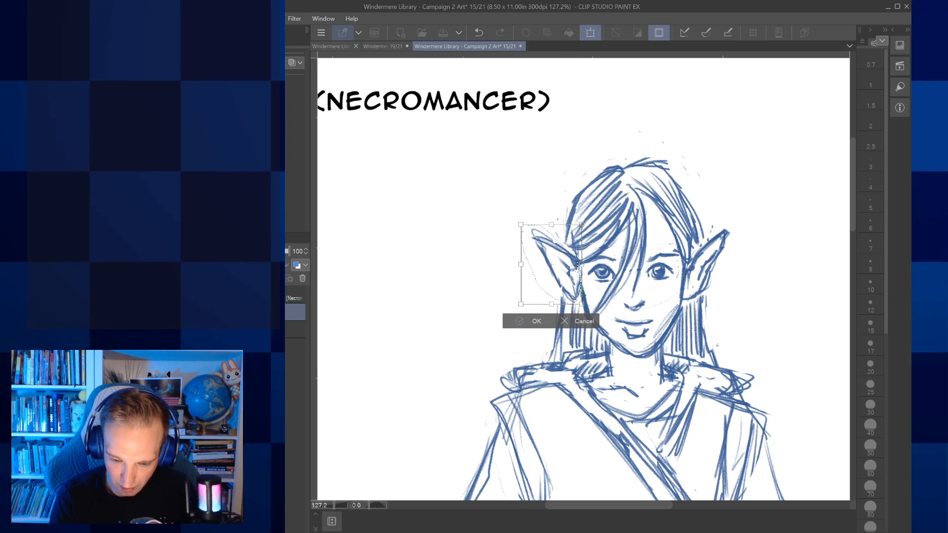
key(Return)
key(ctrl+d)
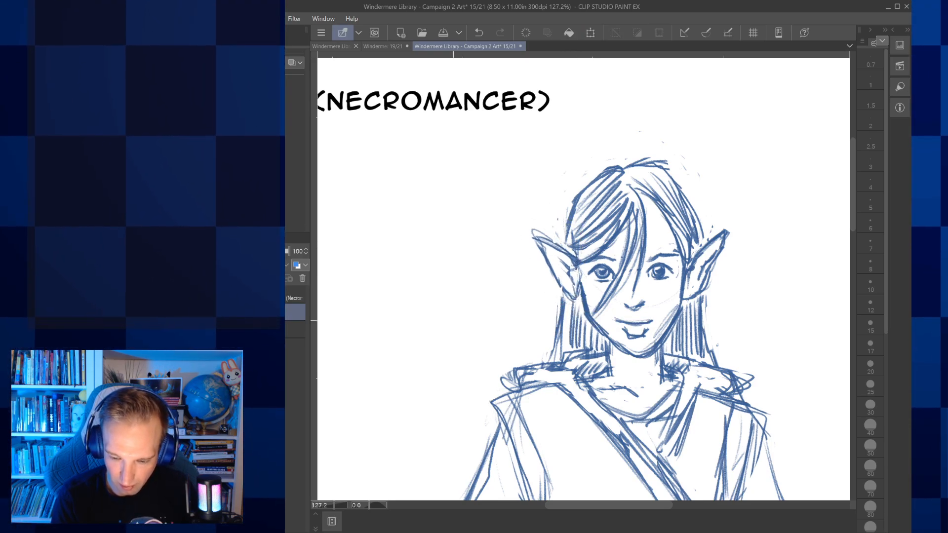
Step: Touch up the ear outlines, add a small round earring near each ear tip at brush size 6, and undo the stray stroke
key(p)
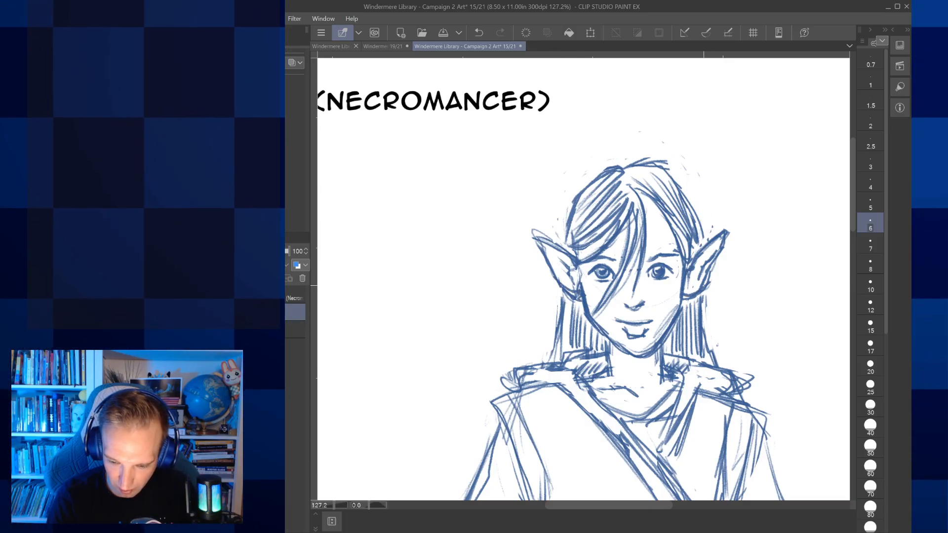
key(e)
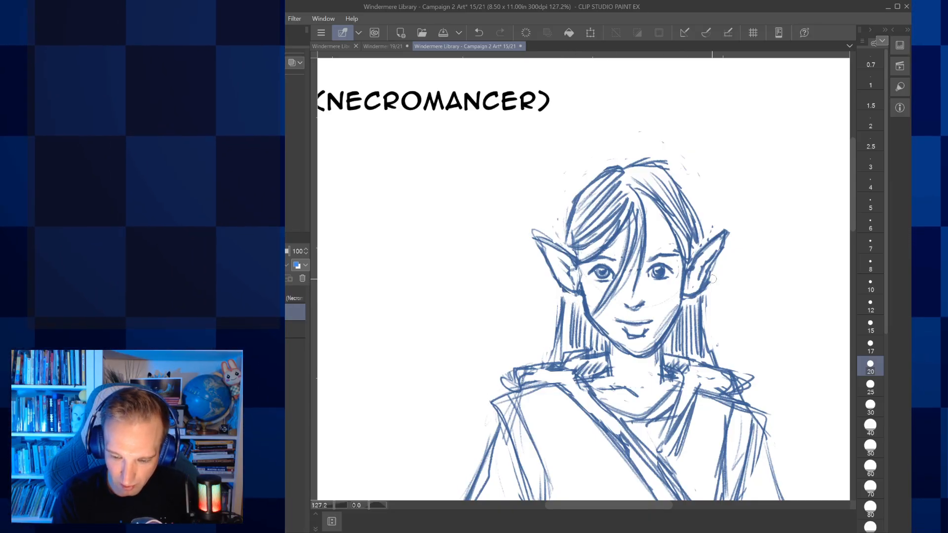
key(p)
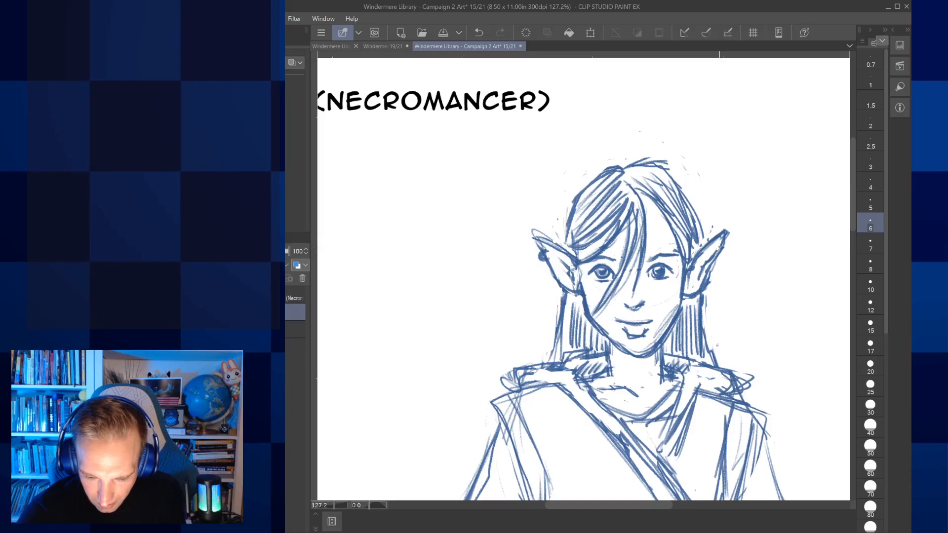
drag(726, 247, 724, 249)
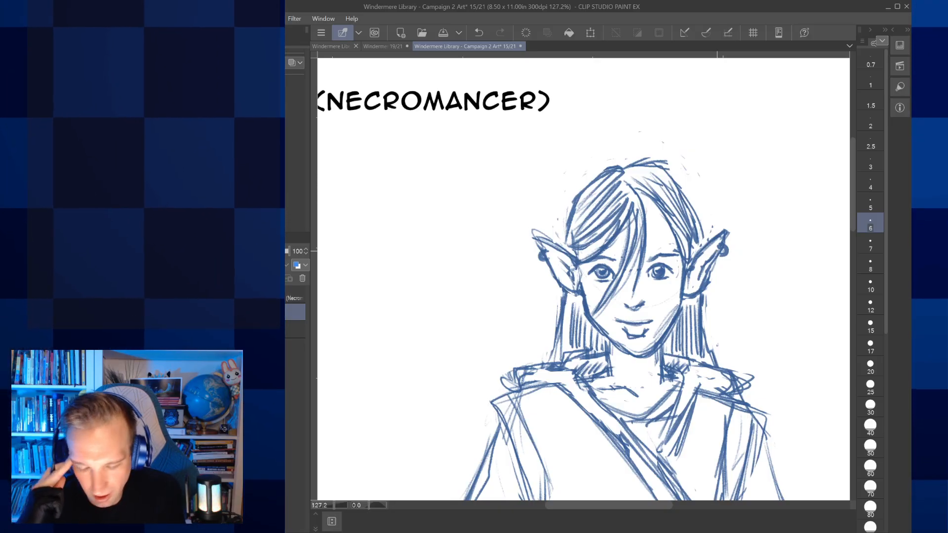
drag(717, 250, 724, 226)
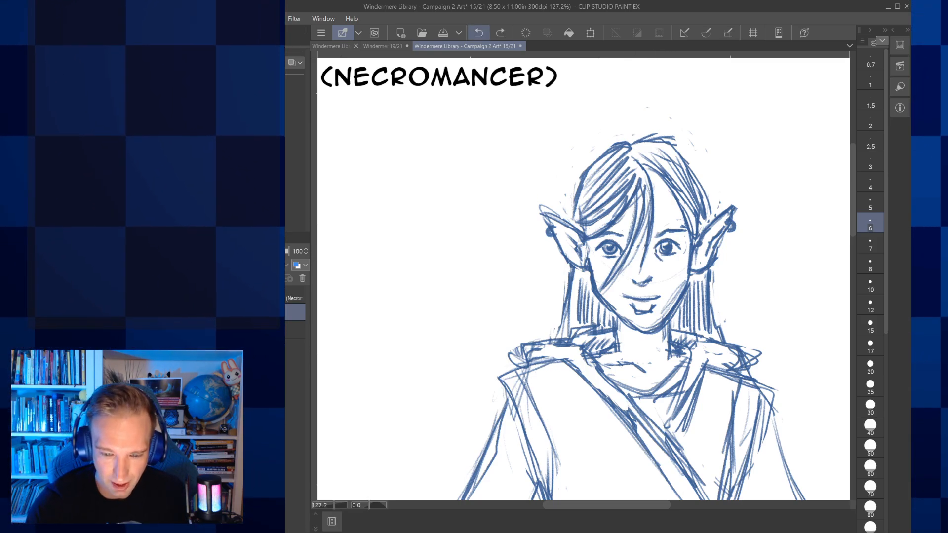
key(ctrl+z)
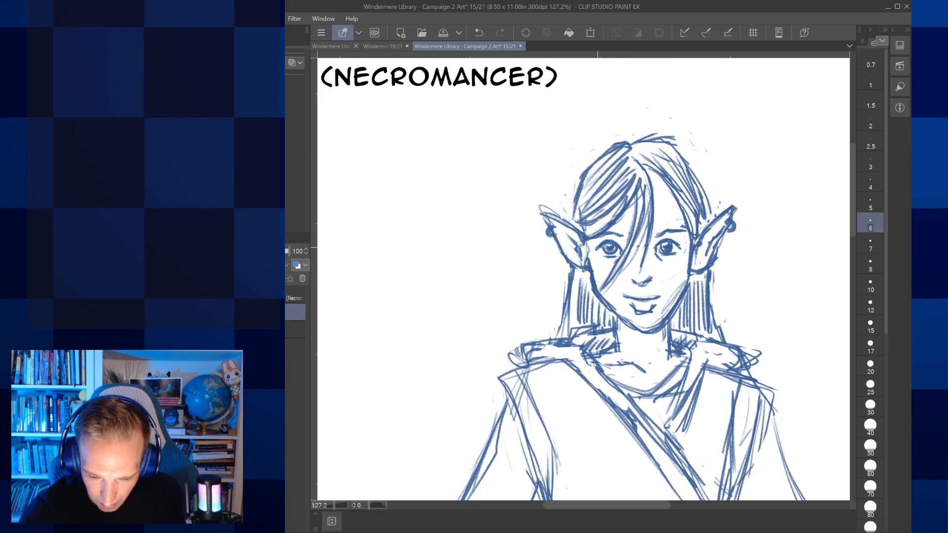
Step: Draw a buckled ankle strap on each shoe at brush size 6
drag(601, 238, 580, 185)
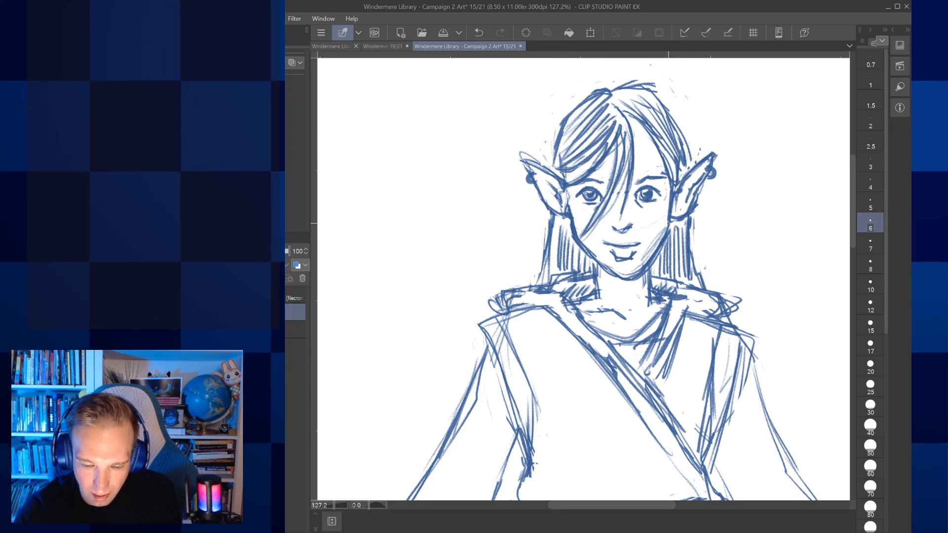
scroll(630, 261, down, 5)
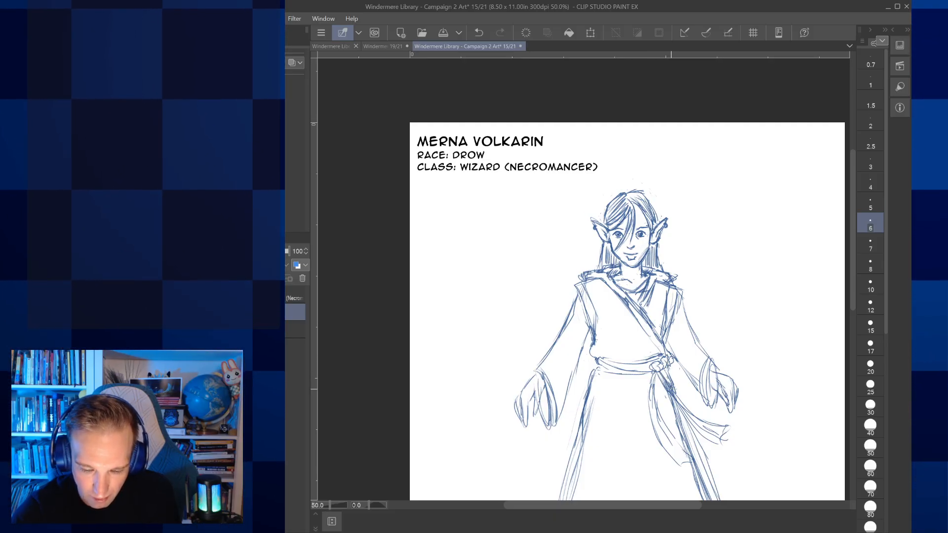
scroll(671, 389, down, 1)
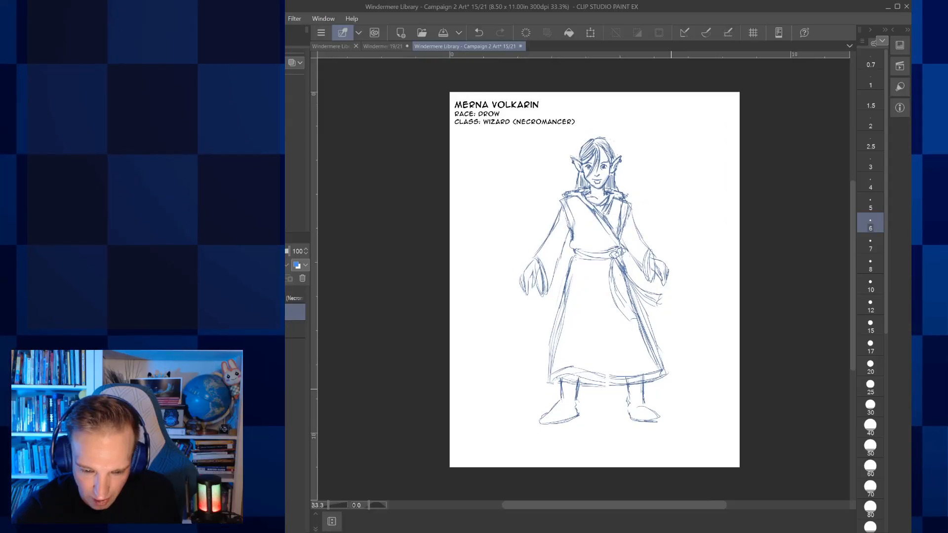
scroll(671, 389, up, 1)
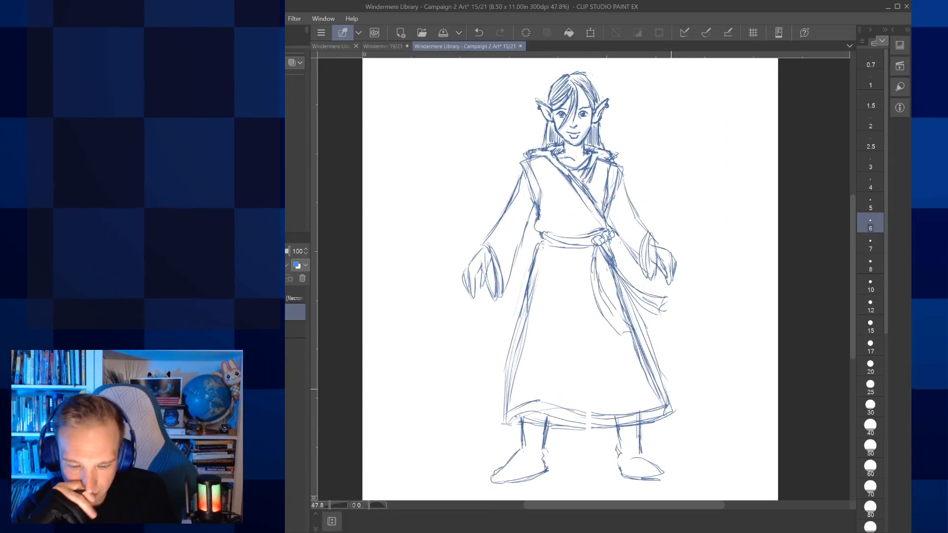
drag(670, 389, 681, 337)
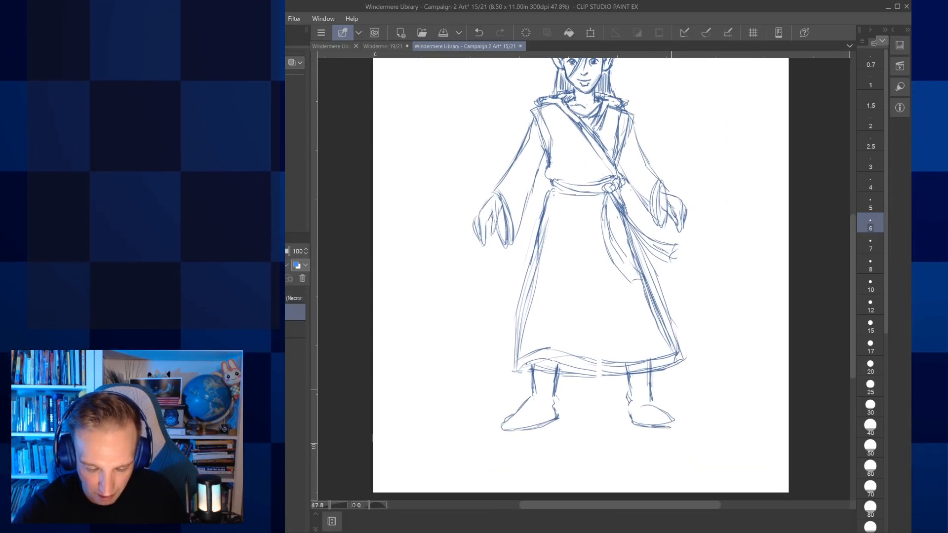
scroll(529, 379, up, 1)
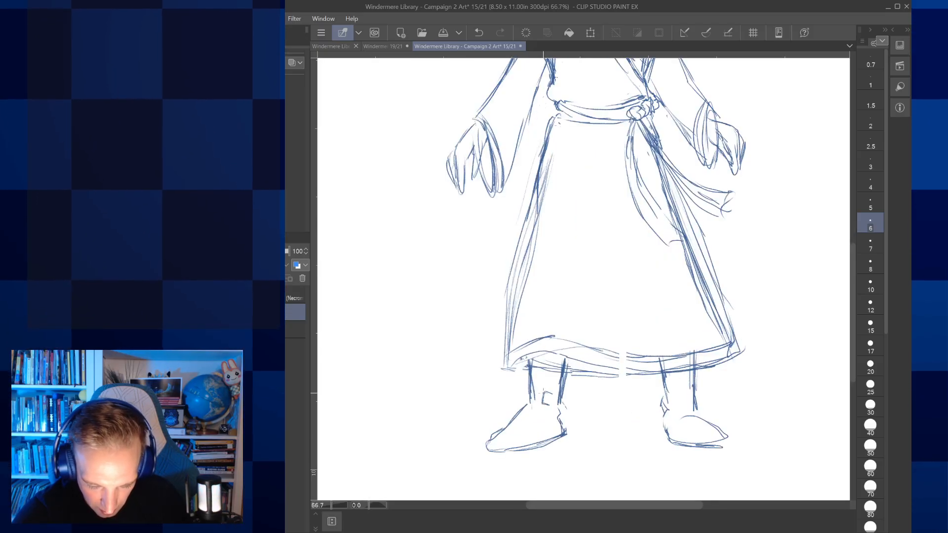
mouse_move(547, 398)
mouse_down()
mouse_move(556, 404)
mouse_move(556, 396)
mouse_up()
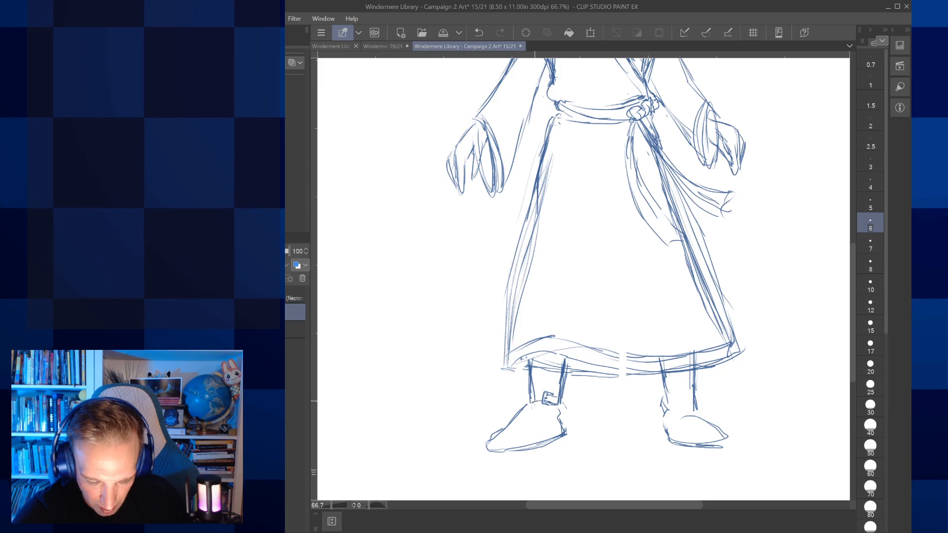
mouse_move(667, 407)
mouse_down()
mouse_move(680, 397)
mouse_move(681, 407)
mouse_up()
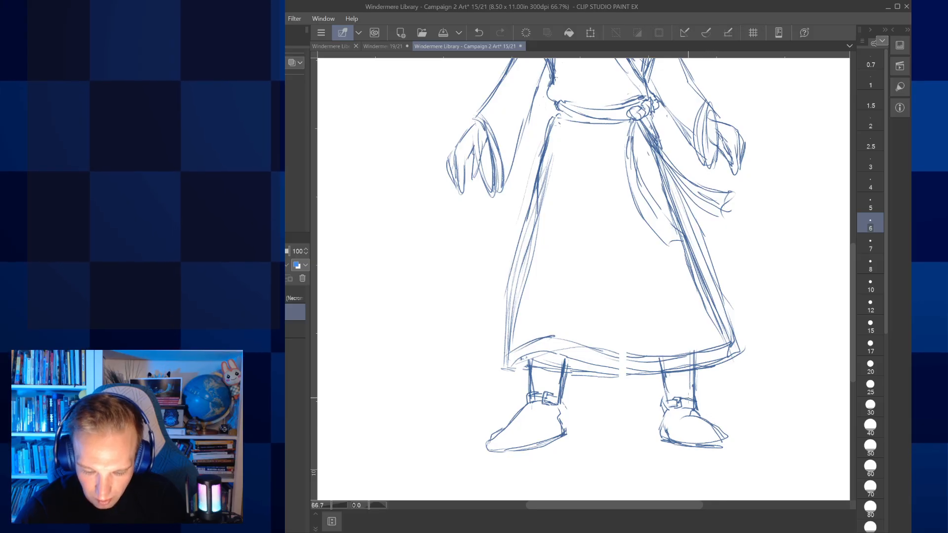
Step: Redraw the robe's hem as one straighter line across both legs and erase the old curved hem lines at size 40
drag(531, 359, 730, 345)
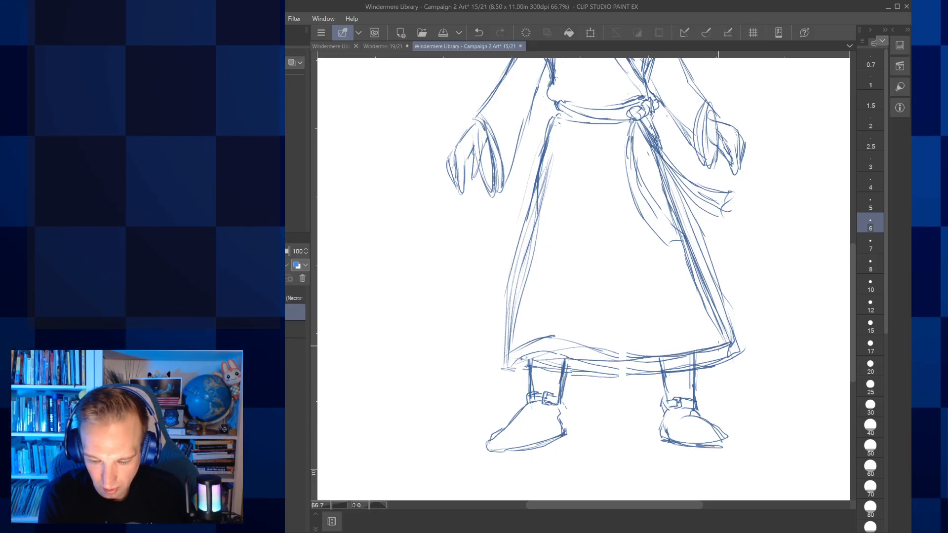
drag(503, 369, 750, 339)
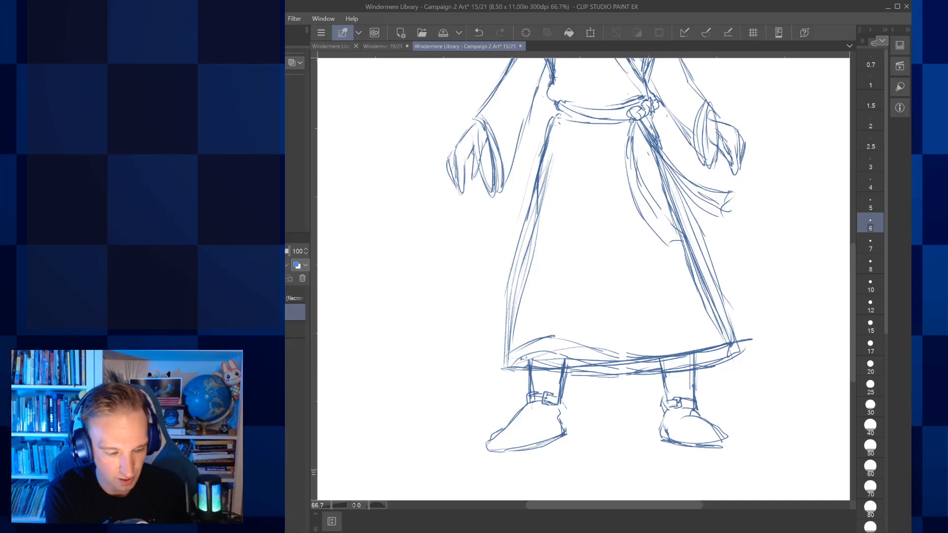
key(e)
drag(571, 339, 574, 344)
click(870, 427)
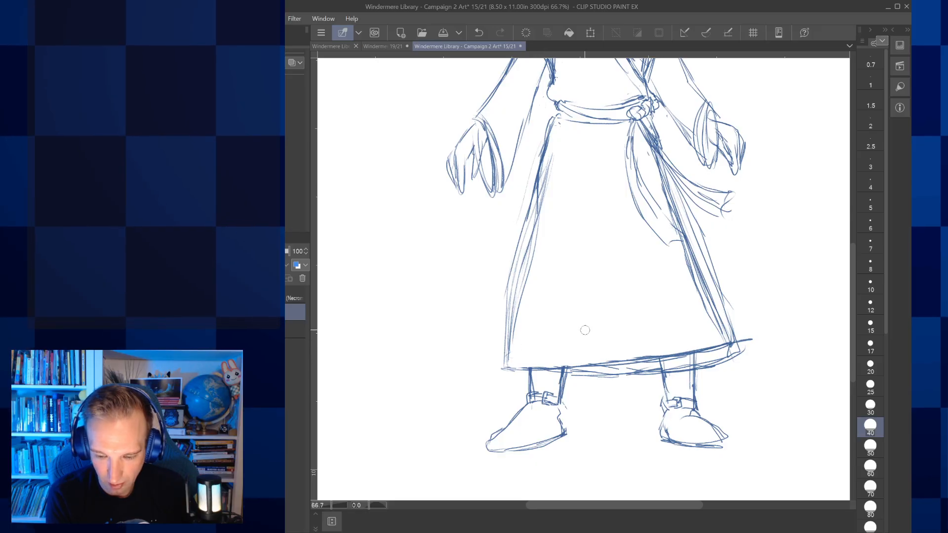
Step: Sketch the inner openings of both sleeve cuffs around the wrists at brush size 6
scroll(640, 279, down, 1)
drag(640, 279, 563, 364)
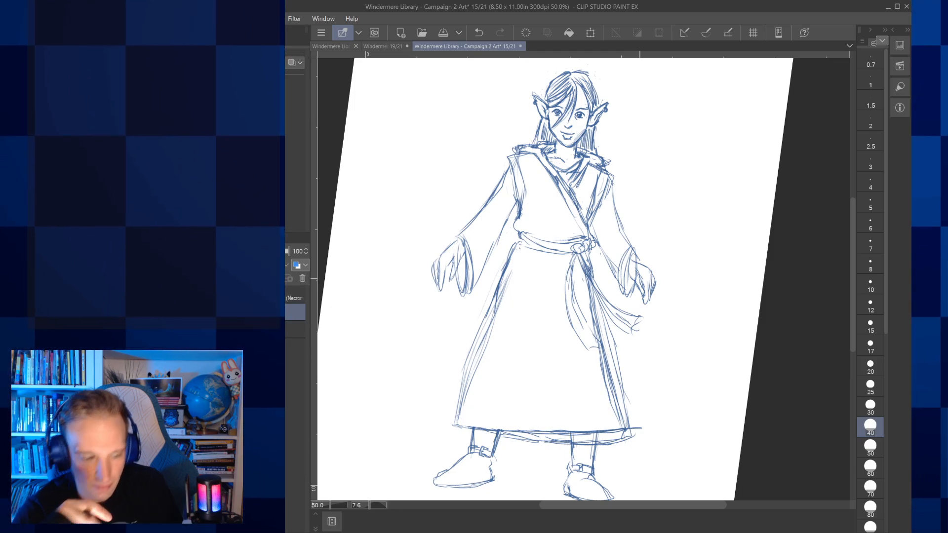
key(p)
scroll(461, 249, up, 5)
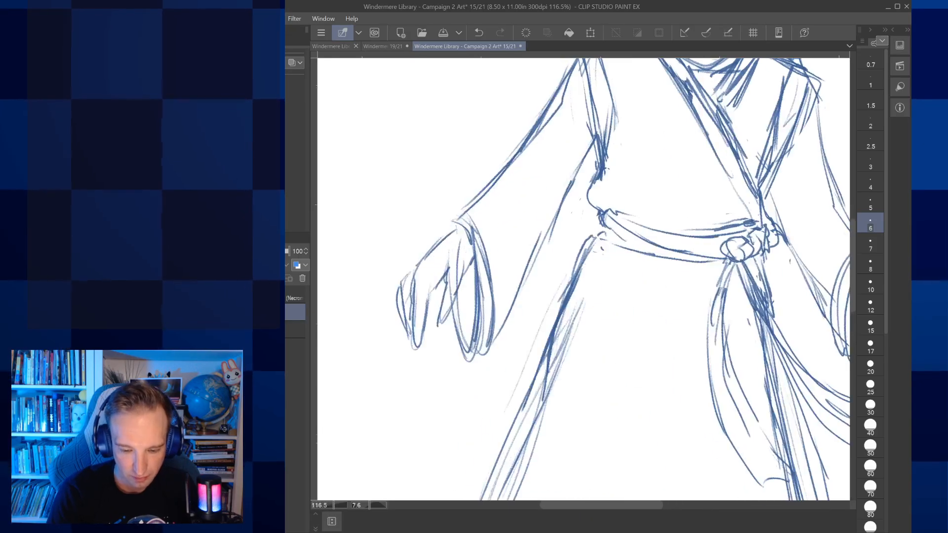
drag(468, 266, 466, 299)
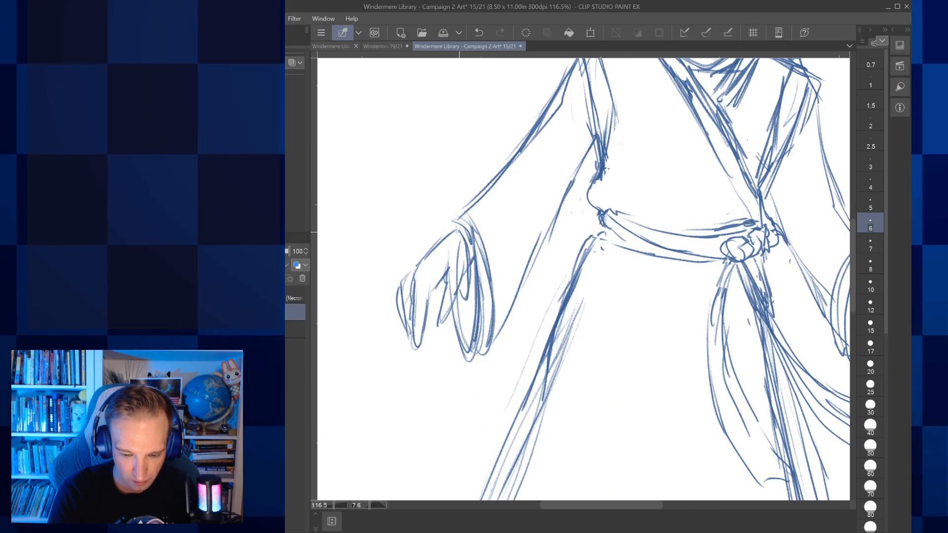
drag(451, 231, 468, 239)
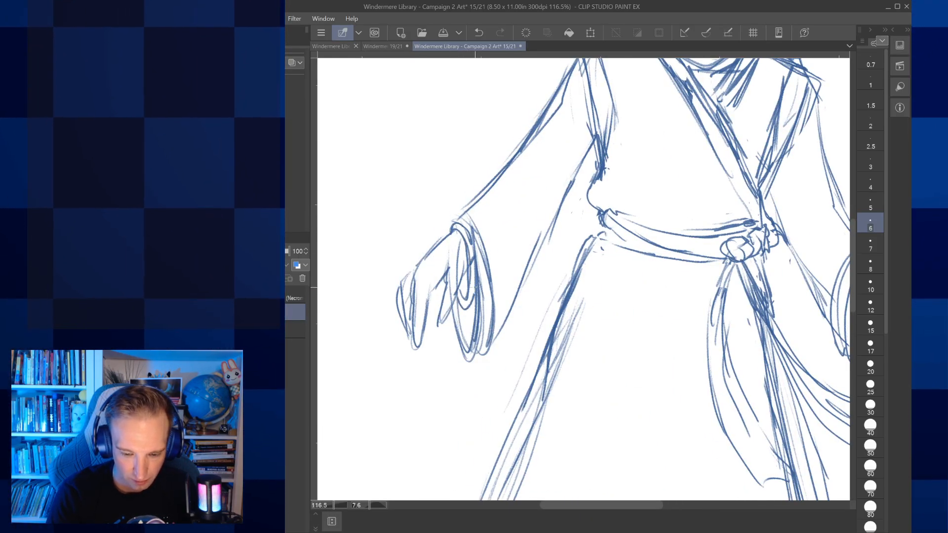
drag(780, 252, 581, 263)
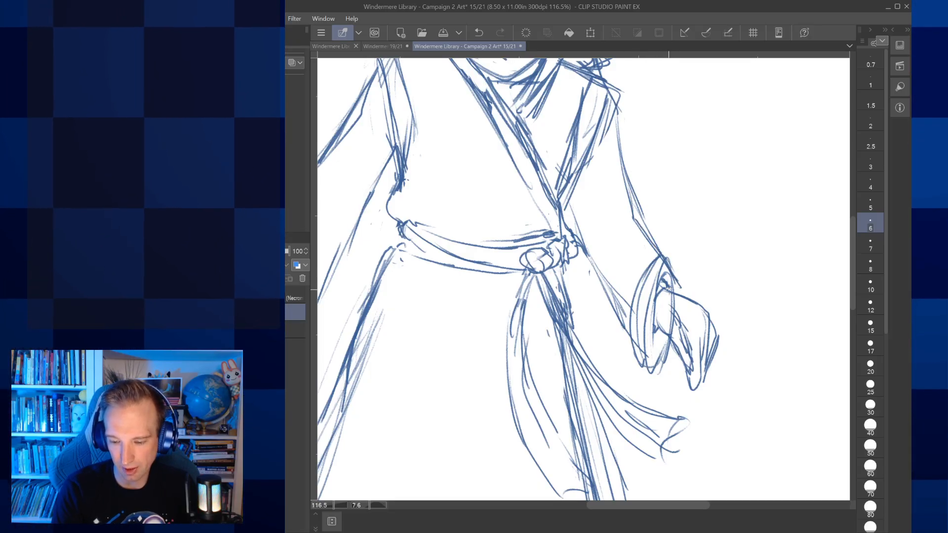
drag(675, 313, 708, 294)
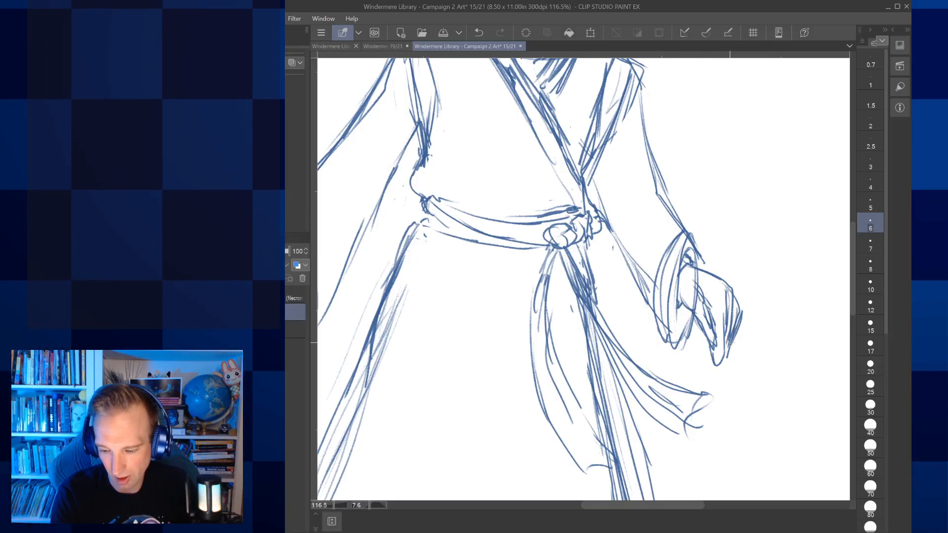
key(ctrl+minus)
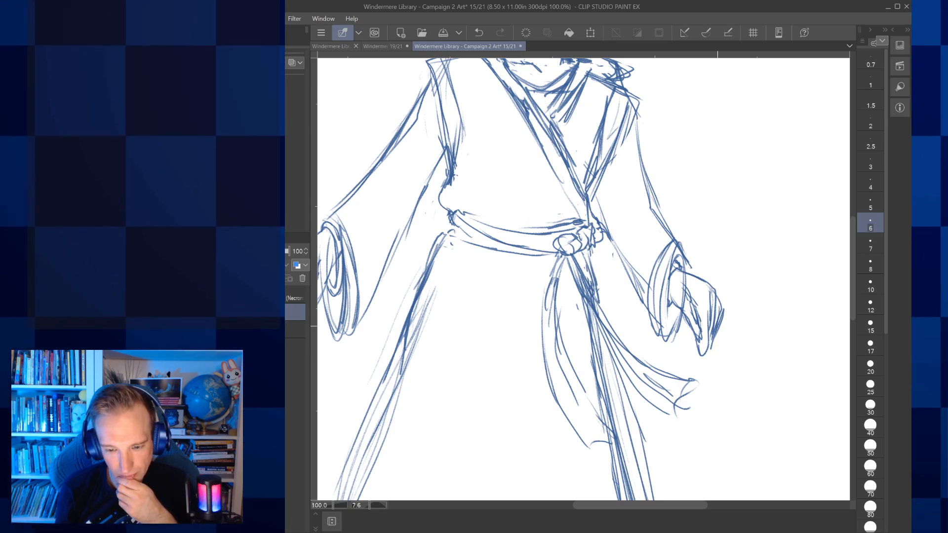
scroll(579, 314, down, 3)
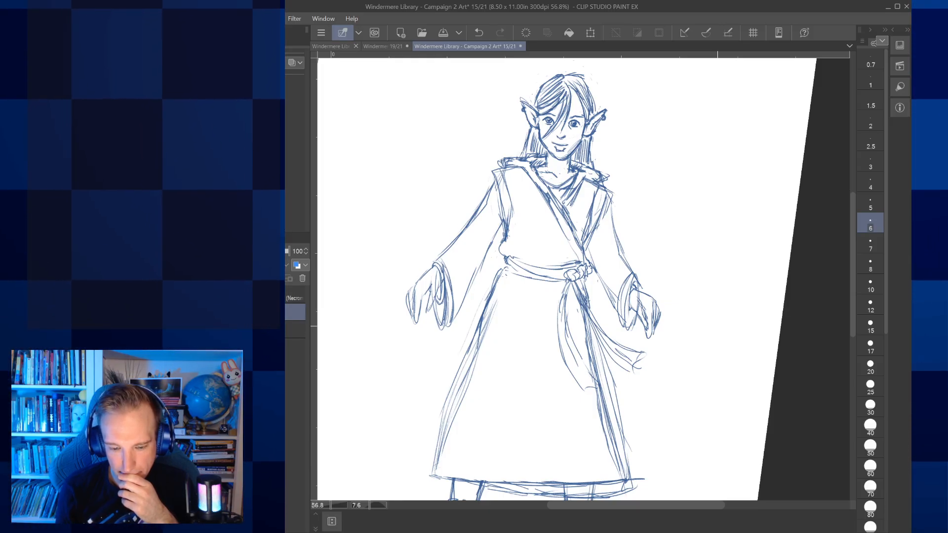
scroll(562, 277, down, 3)
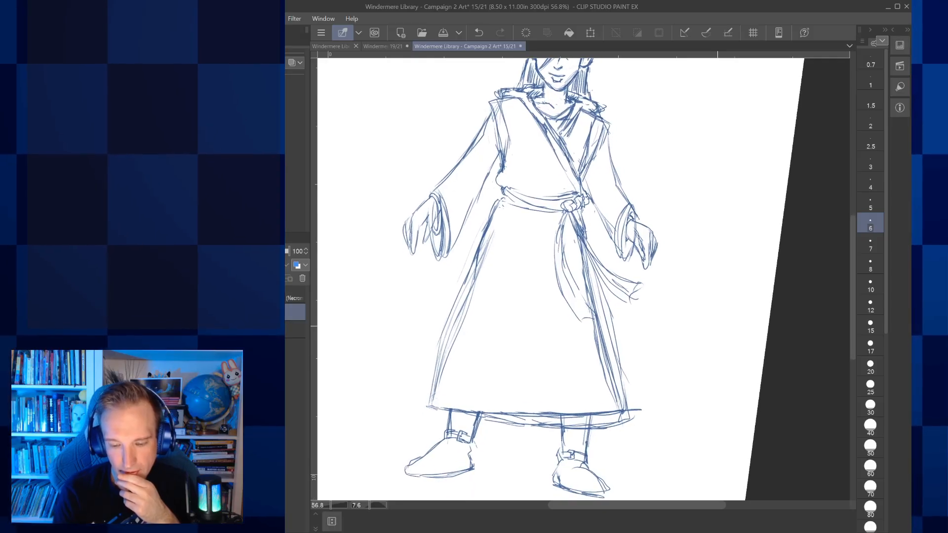
scroll(562, 277, up, 3)
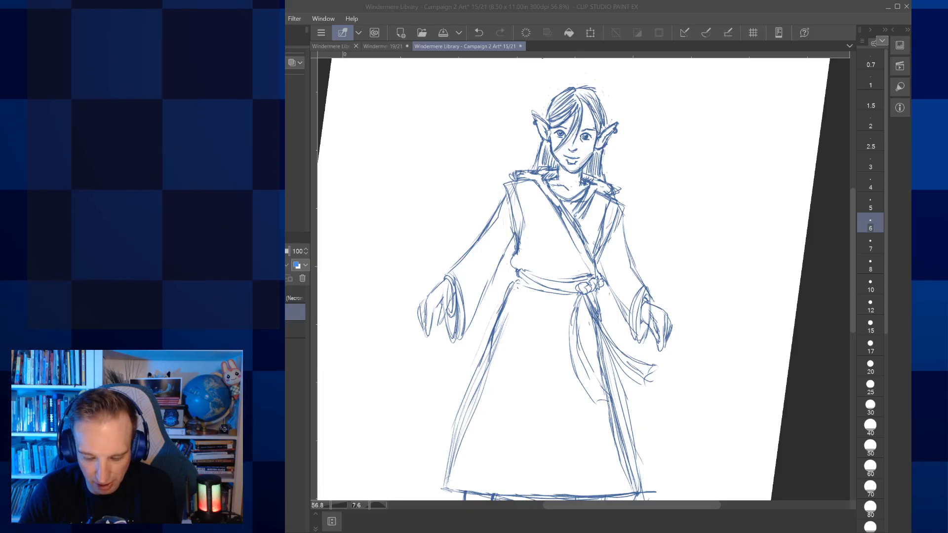
click(675, 529)
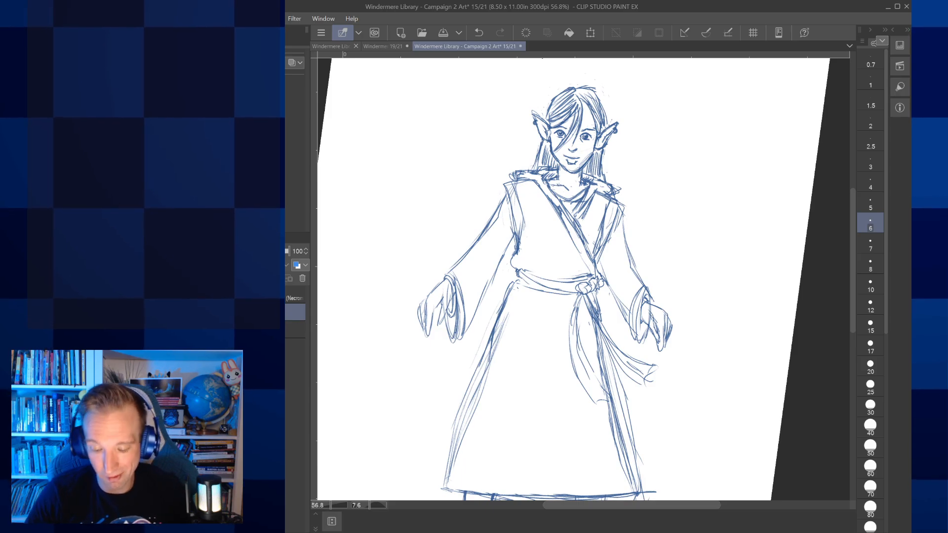
click(522, 532)
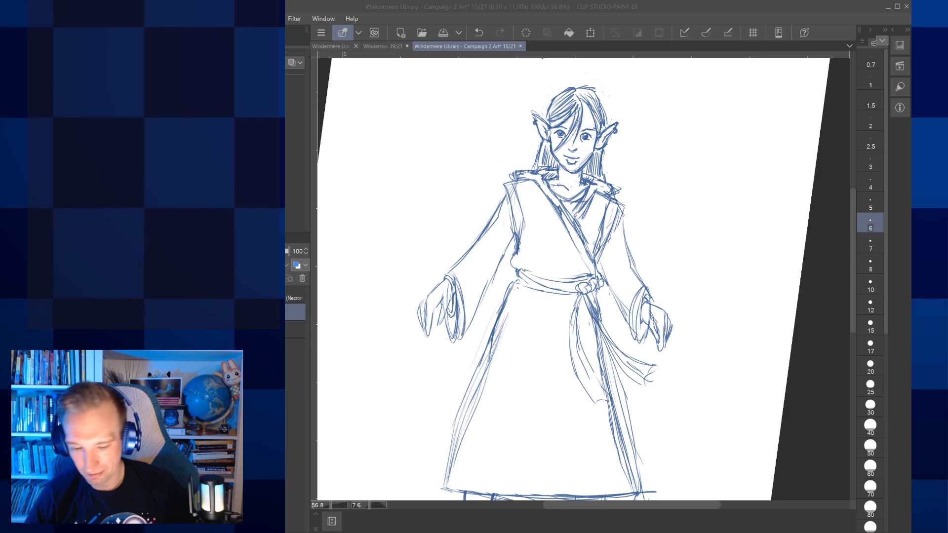
key(alt+Tab)
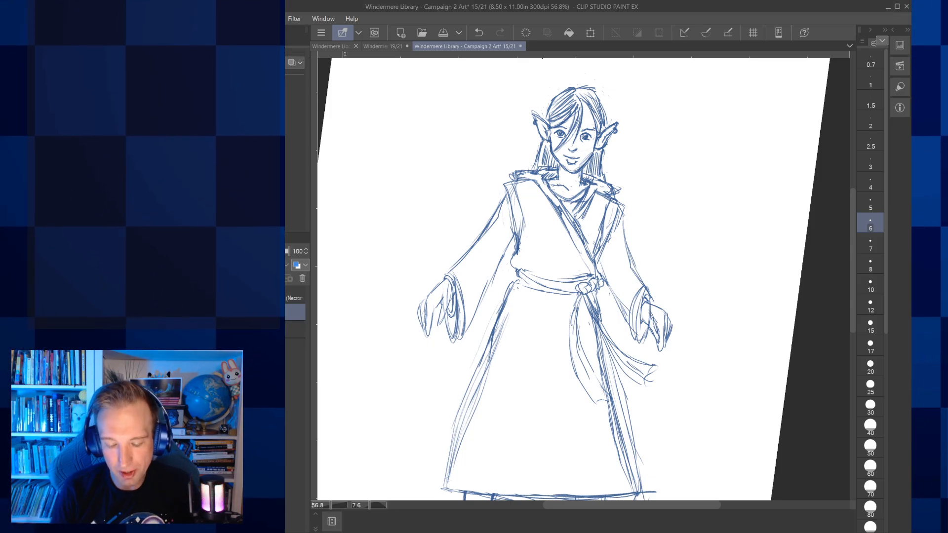
Step: Sketch long fold lines from the belt down the robe's skirt at brush size 6 and clean up around the hem with the eraser at size 40
mouse_move(583, 279)
mouse_down()
mouse_move(555, 257)
mouse_move(580, 262)
mouse_up()
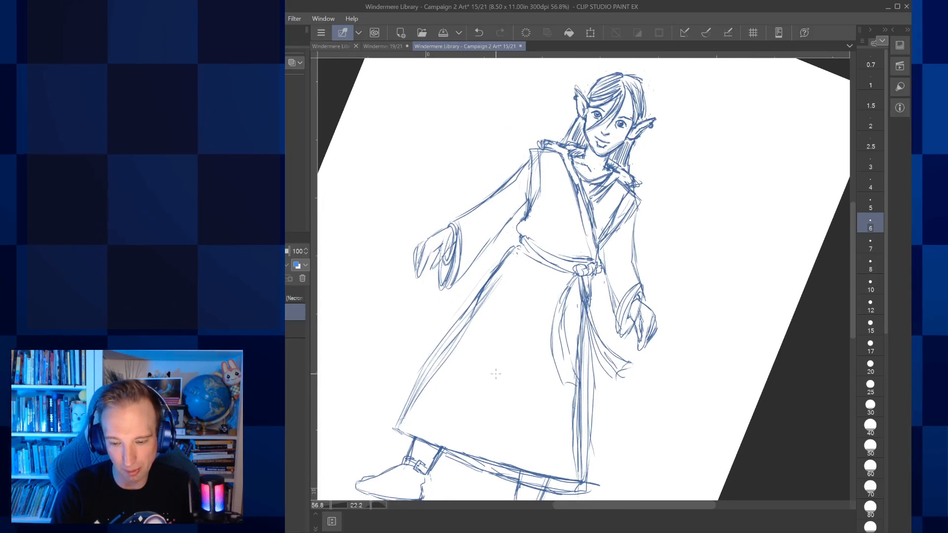
drag(443, 435, 470, 390)
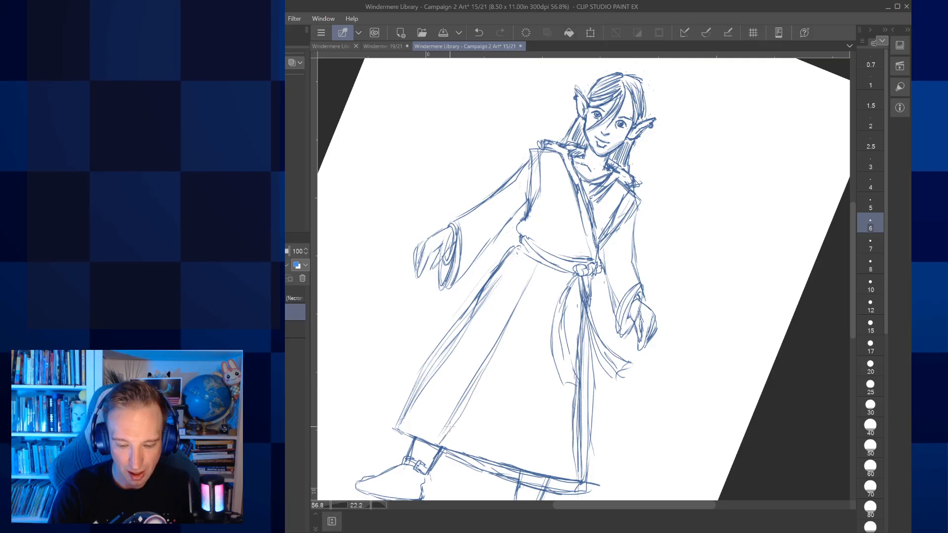
drag(514, 314, 440, 444)
mouse_move(556, 295)
mouse_down()
mouse_move(563, 277)
mouse_move(555, 301)
mouse_up()
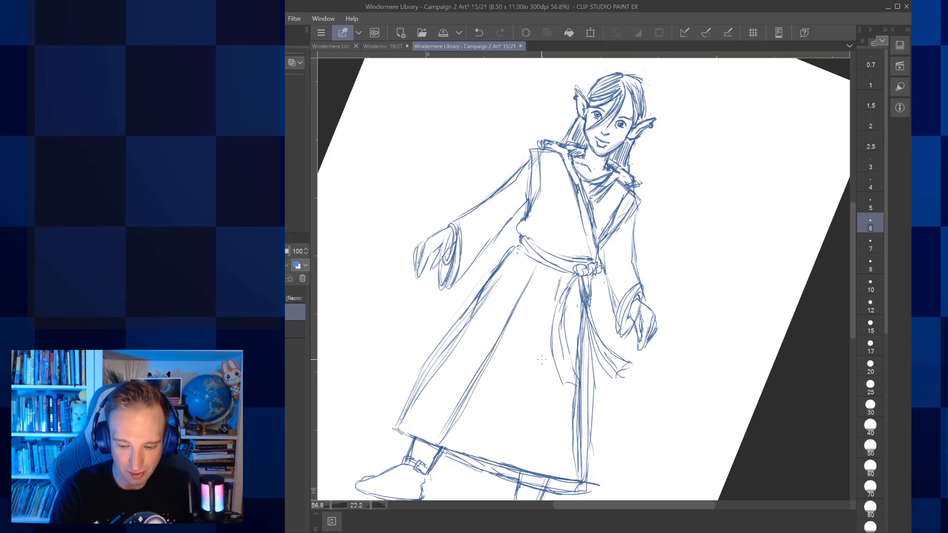
drag(546, 359, 536, 435)
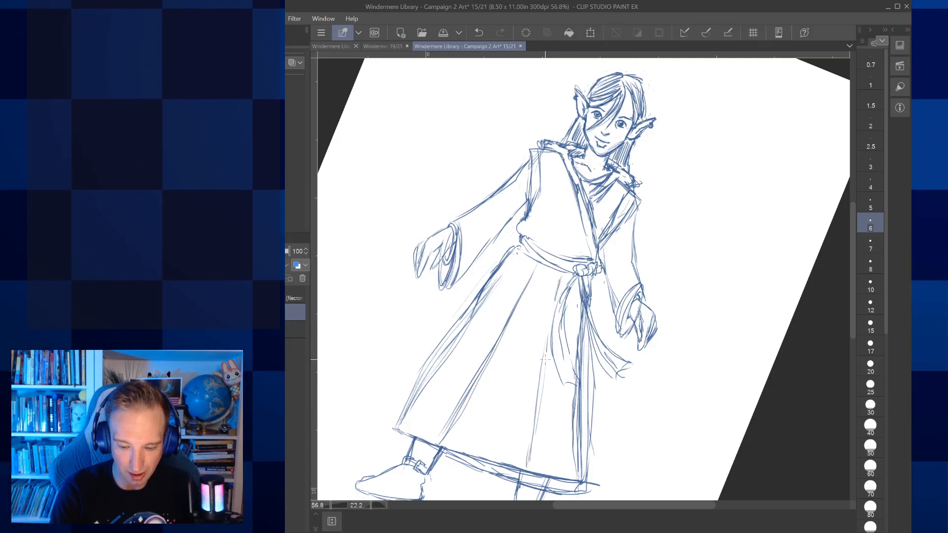
mouse_move(545, 363)
mouse_down()
mouse_move(538, 321)
mouse_move(511, 333)
mouse_move(494, 313)
mouse_up()
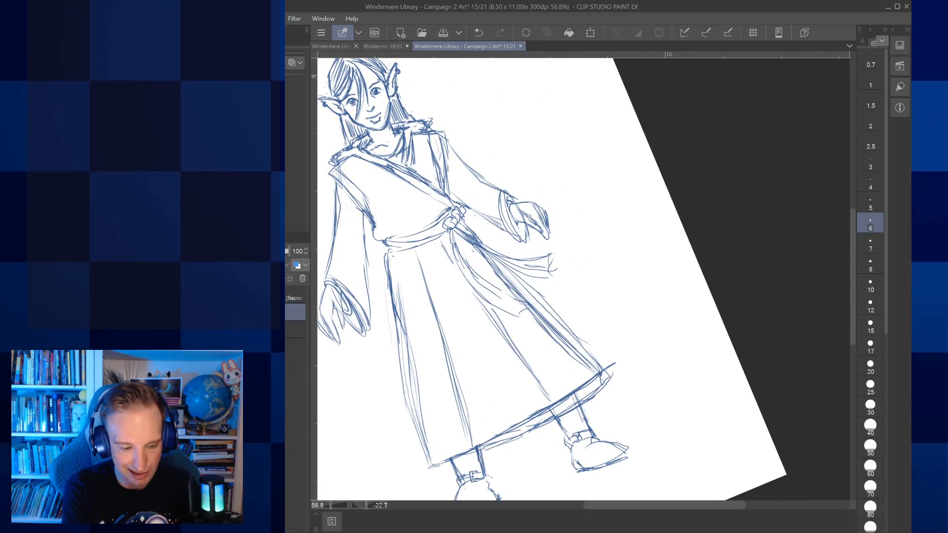
click(870, 427)
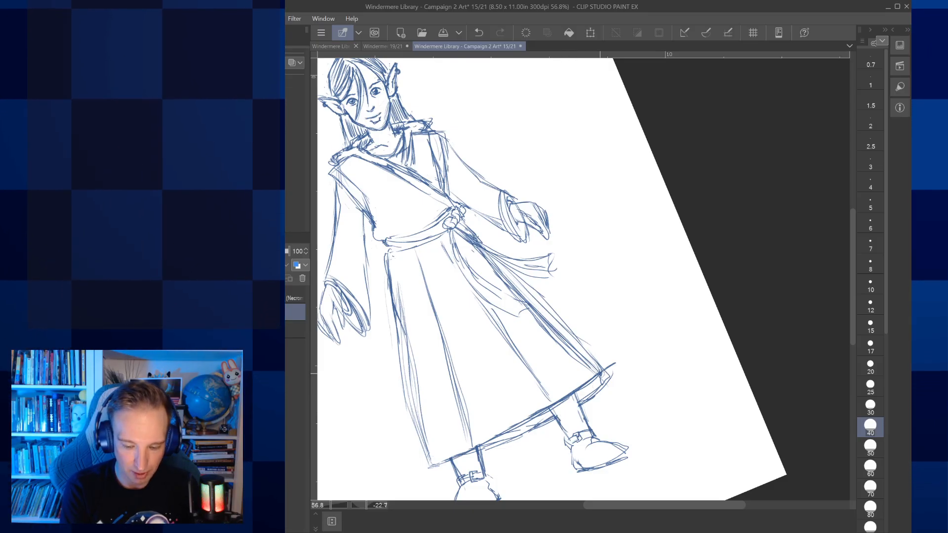
mouse_move(601, 374)
mouse_down()
mouse_move(650, 388)
mouse_move(601, 433)
mouse_up()
key(p)
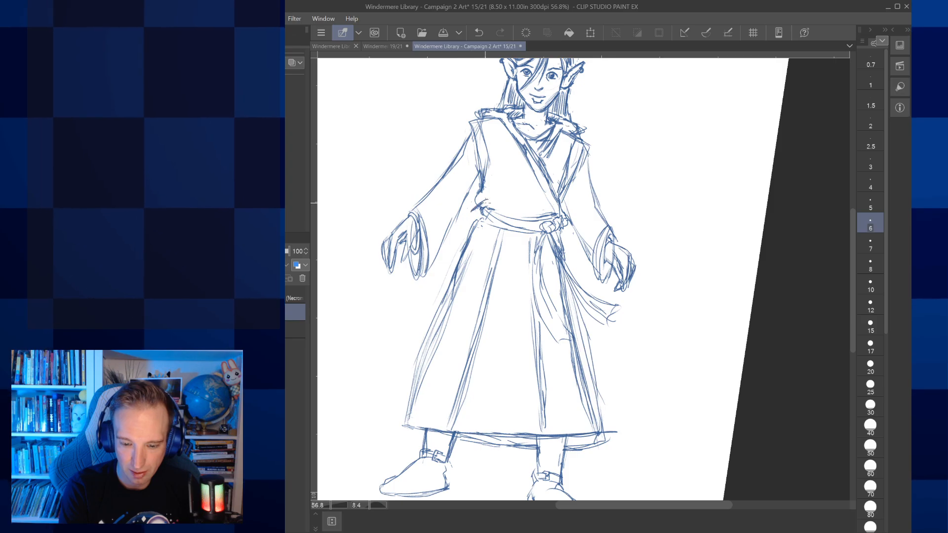
mouse_move(490, 207)
mouse_down()
mouse_move(498, 212)
mouse_move(461, 262)
mouse_up()
drag(461, 263, 497, 268)
drag(496, 235, 496, 268)
drag(491, 212, 483, 225)
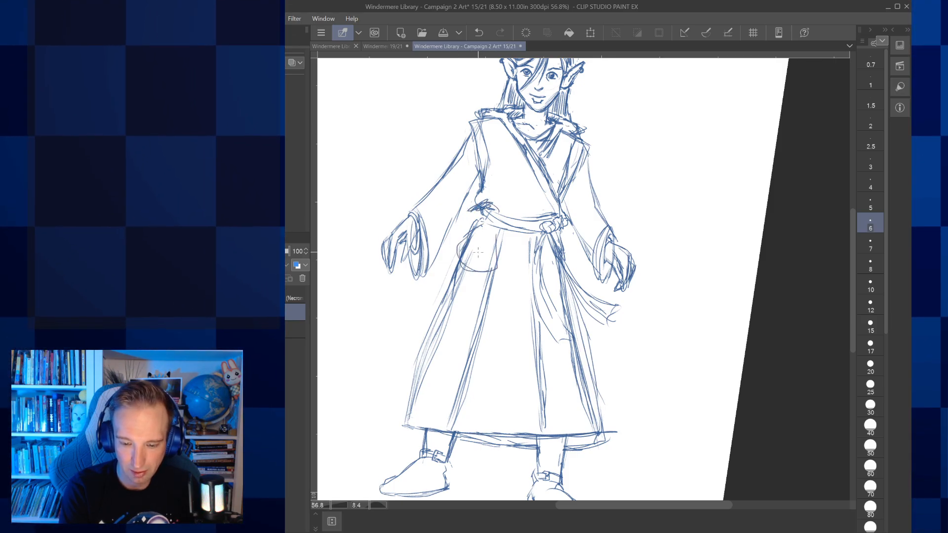
click(478, 32)
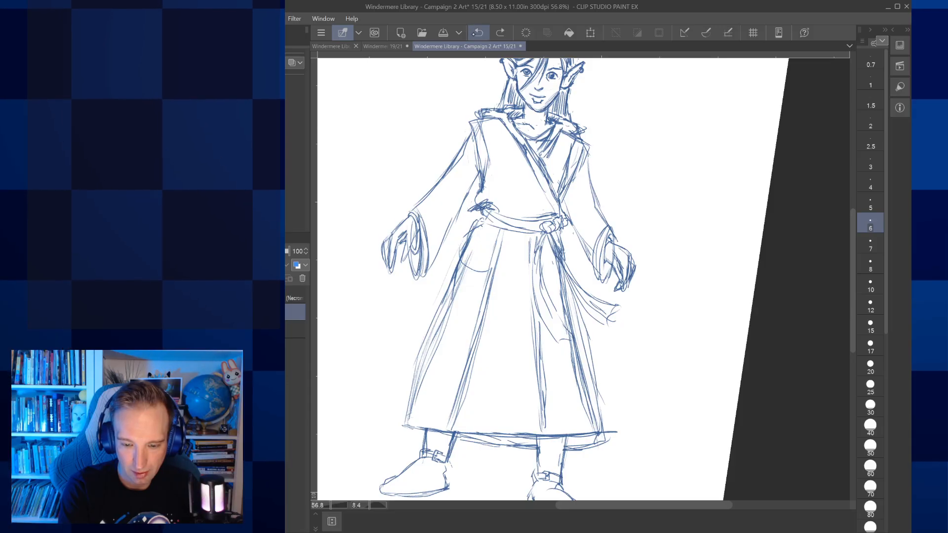
click(479, 32)
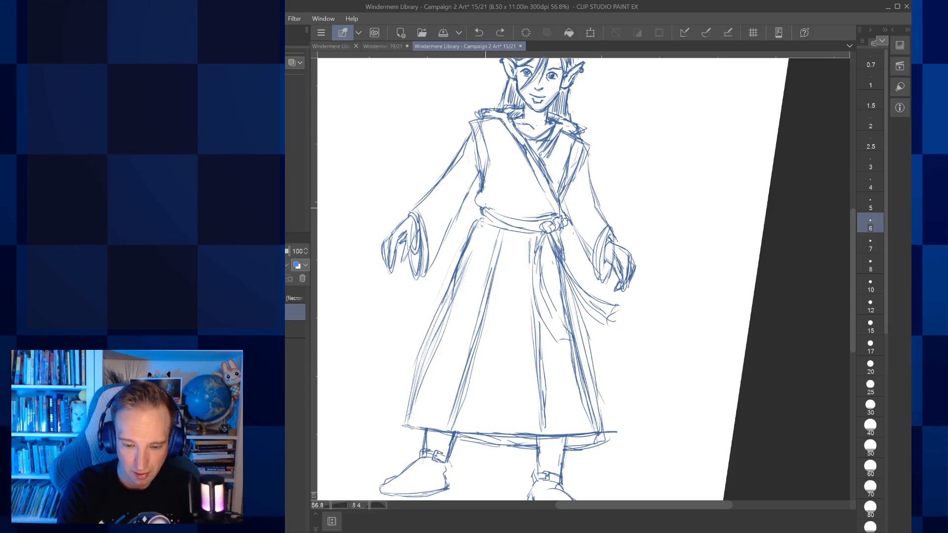
Step: Draw a small rounded pouch with a gathered top hanging from the belt, on the side opposite the sash knot
drag(480, 206, 471, 210)
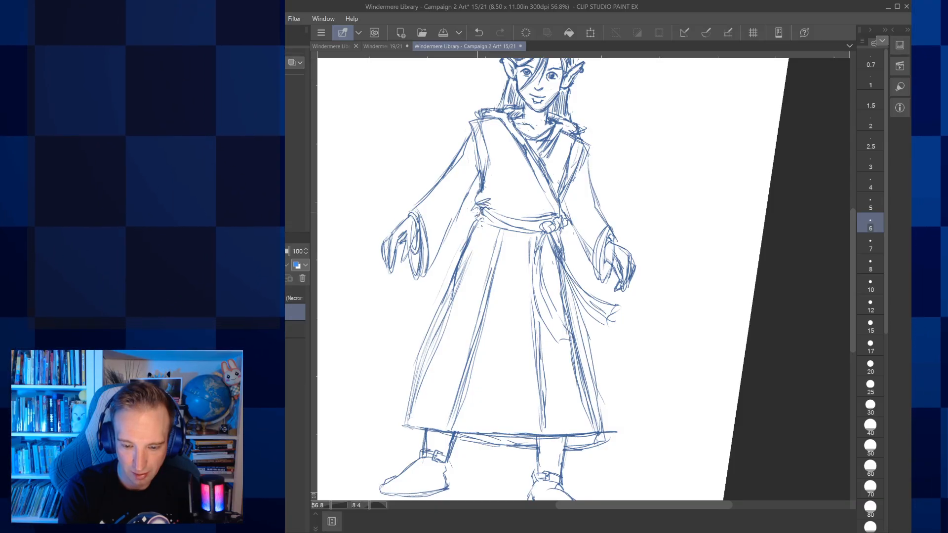
mouse_move(494, 233)
mouse_down()
mouse_move(457, 247)
mouse_move(495, 254)
mouse_move(481, 250)
mouse_up()
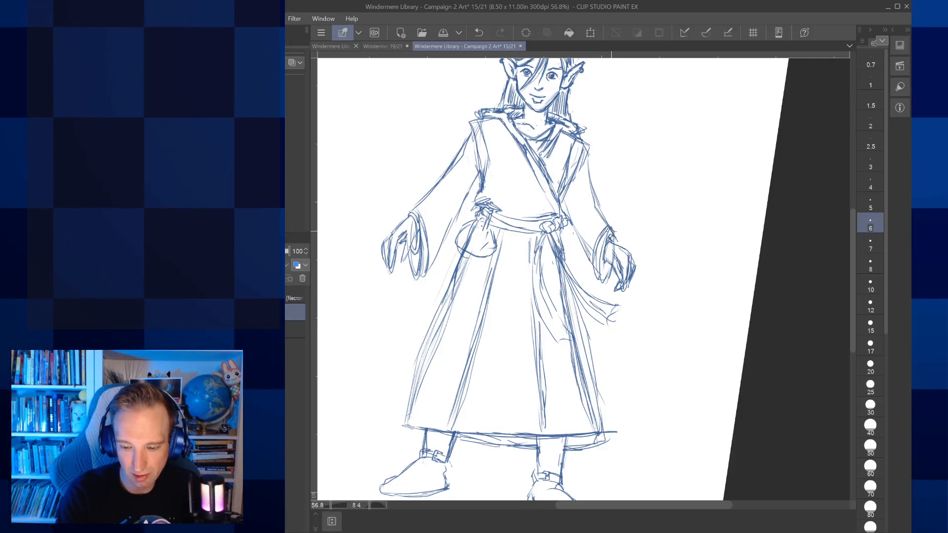
key(e)
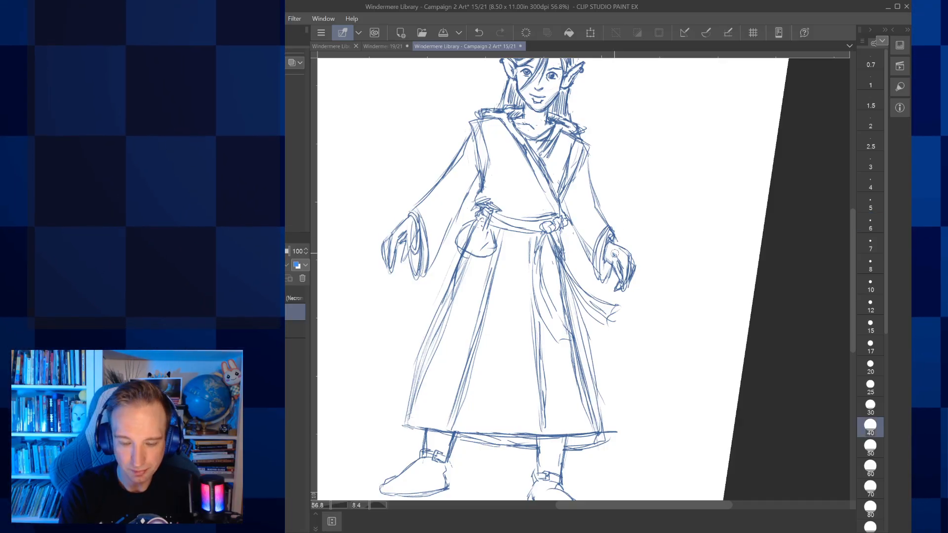
Step: Draw a necklace across the chest at brush size 6, with a round pendant and a smaller charm below it
key(p)
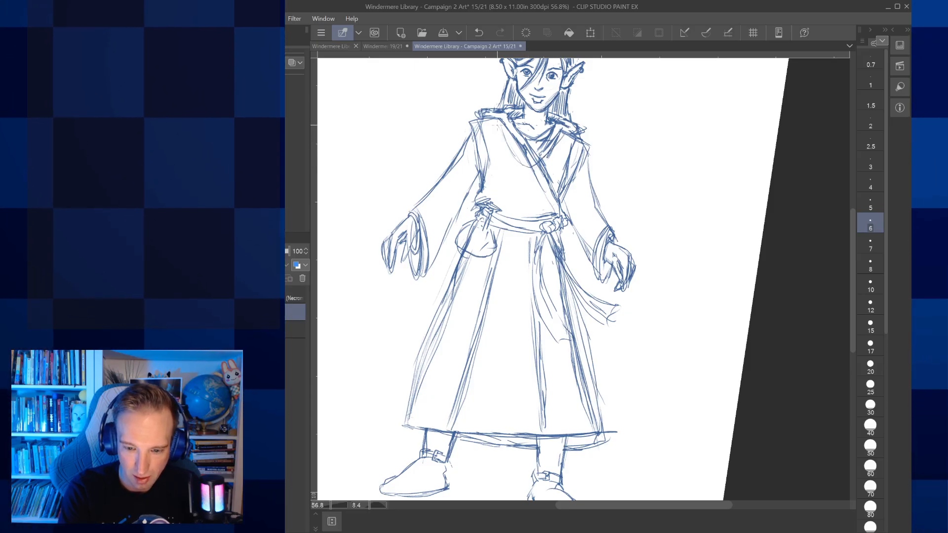
drag(505, 129, 528, 161)
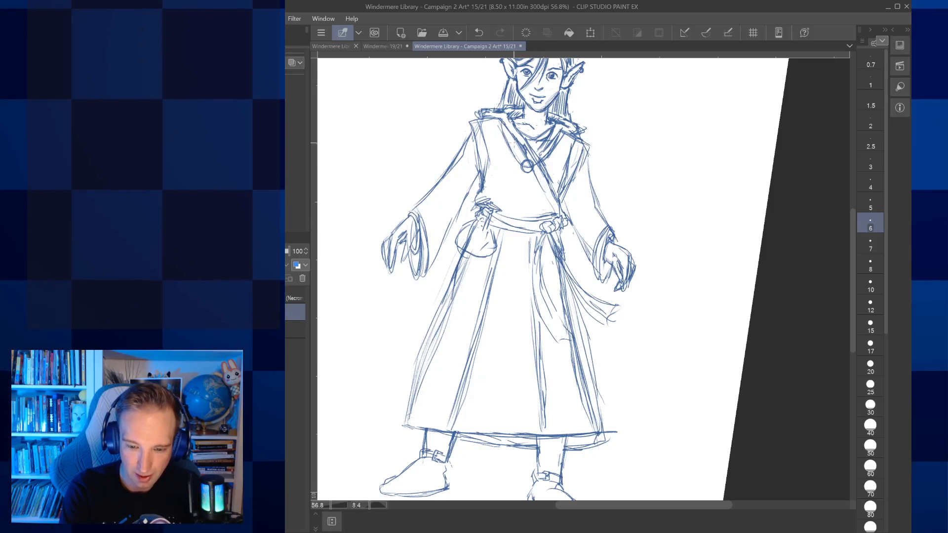
drag(527, 175, 525, 181)
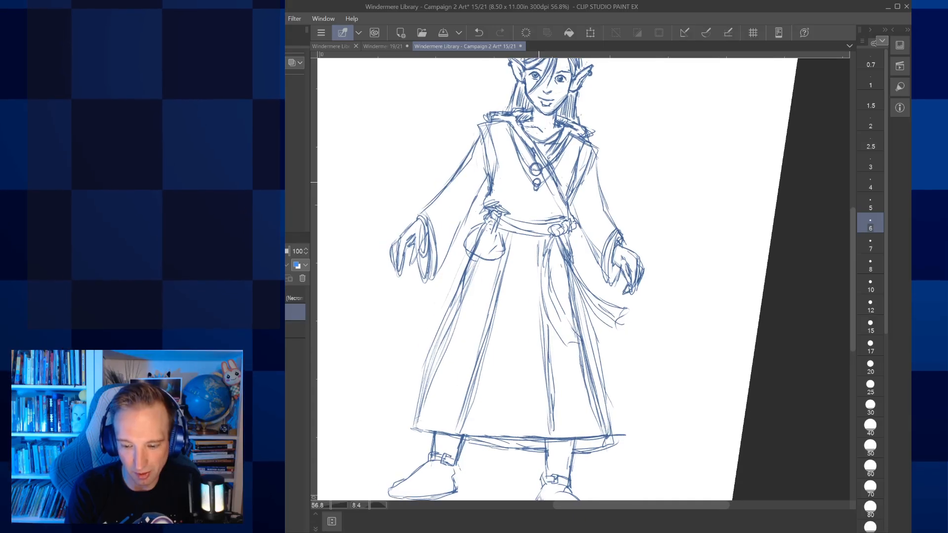
Step: Reset the canvas rotation, fit the whole page in view, and examine the full figure and the torso
key(ctrl+minus)
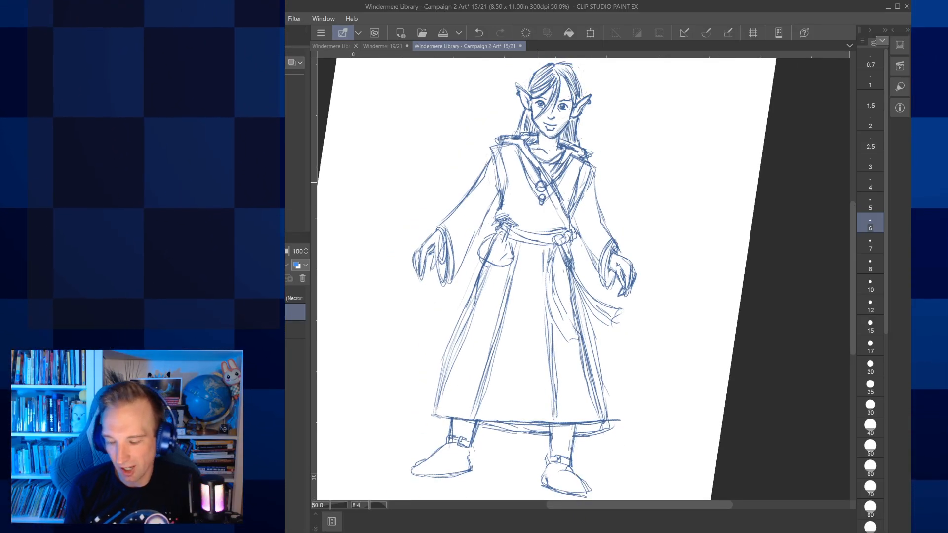
key(ctrl+at)
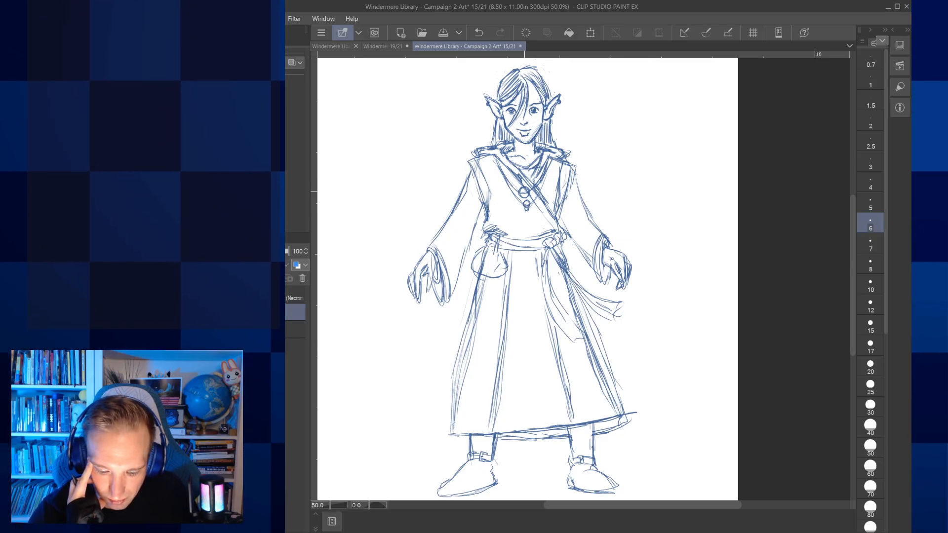
key(ctrl+0)
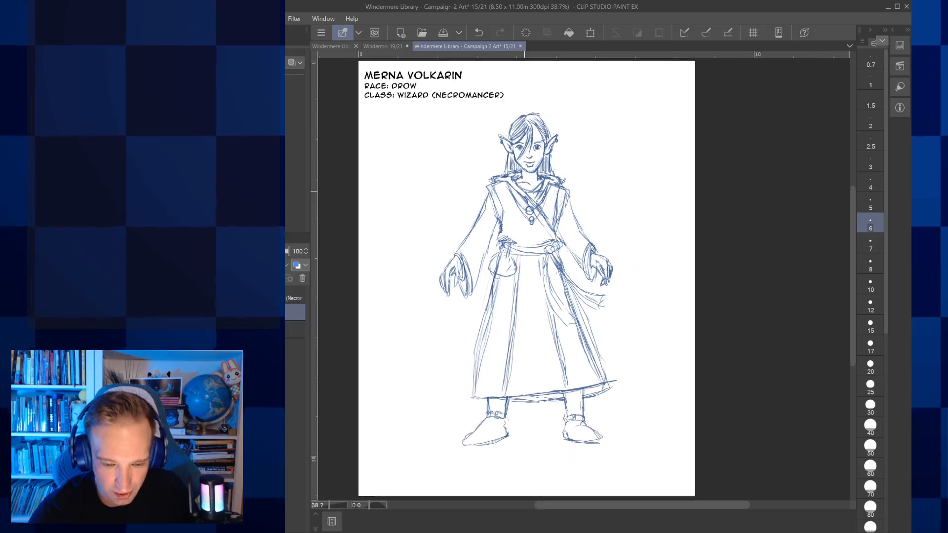
scroll(525, 191, up, 2)
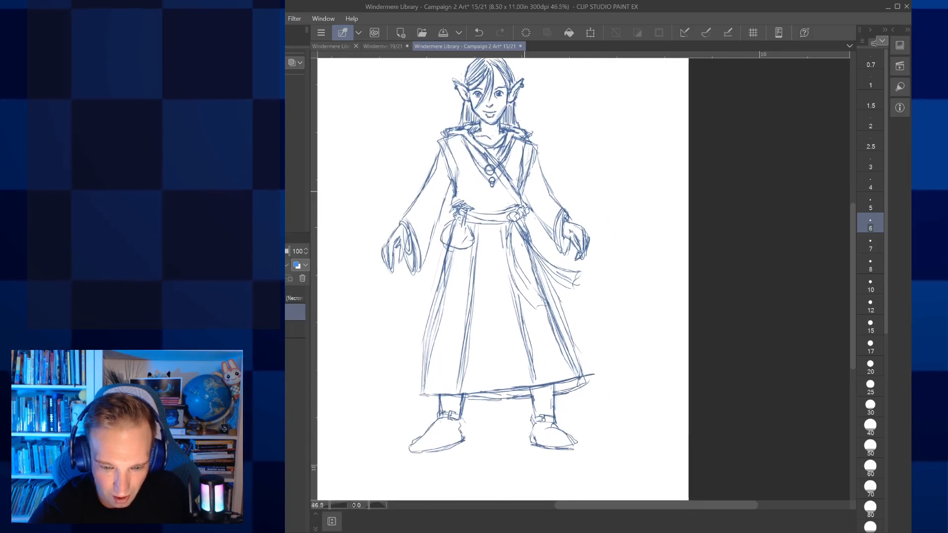
scroll(572, 264, down, 1)
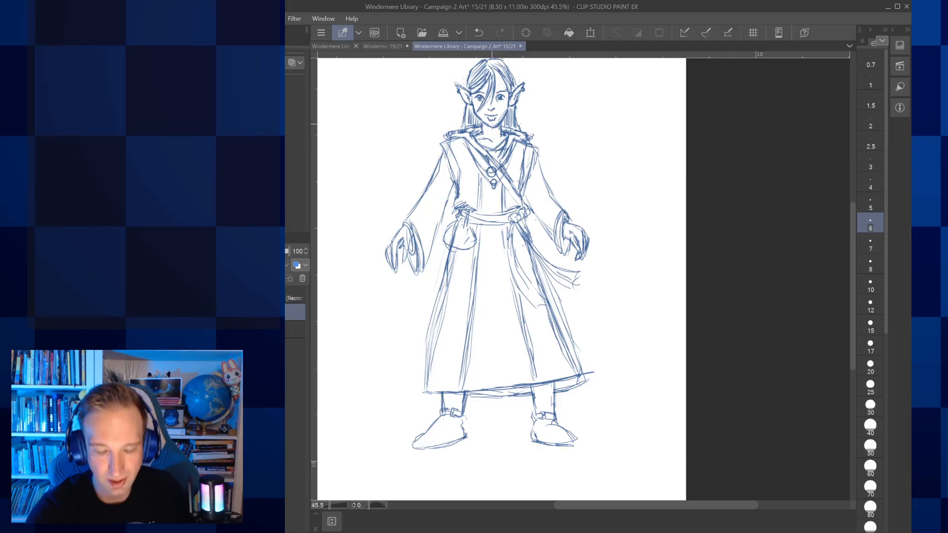
scroll(491, 124, up, 5)
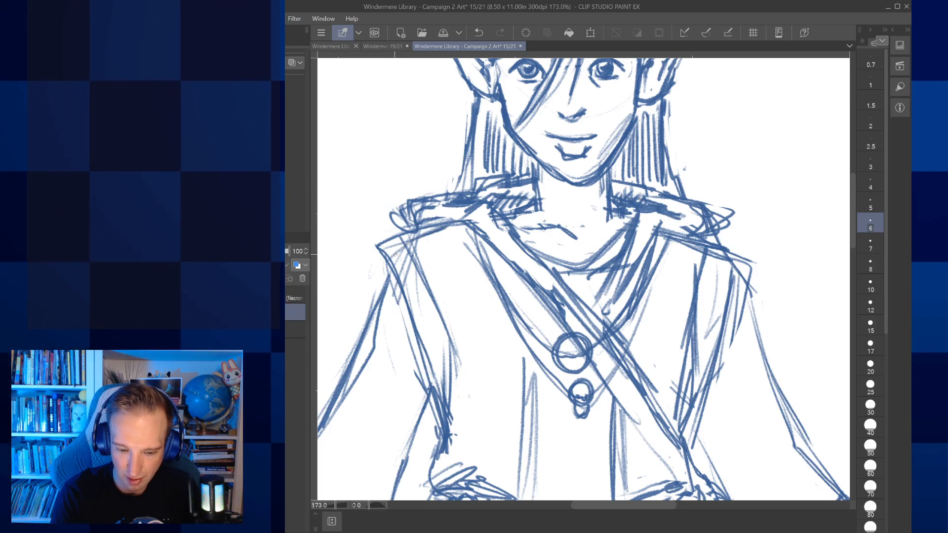
Step: Sketch the robe's pointed shoulder edges on both sides and reinforce the lapel line running from the pendant to the shoulder at brush size 6
mouse_move(425, 225)
mouse_down()
mouse_move(372, 247)
mouse_move(382, 282)
mouse_move(417, 242)
mouse_up()
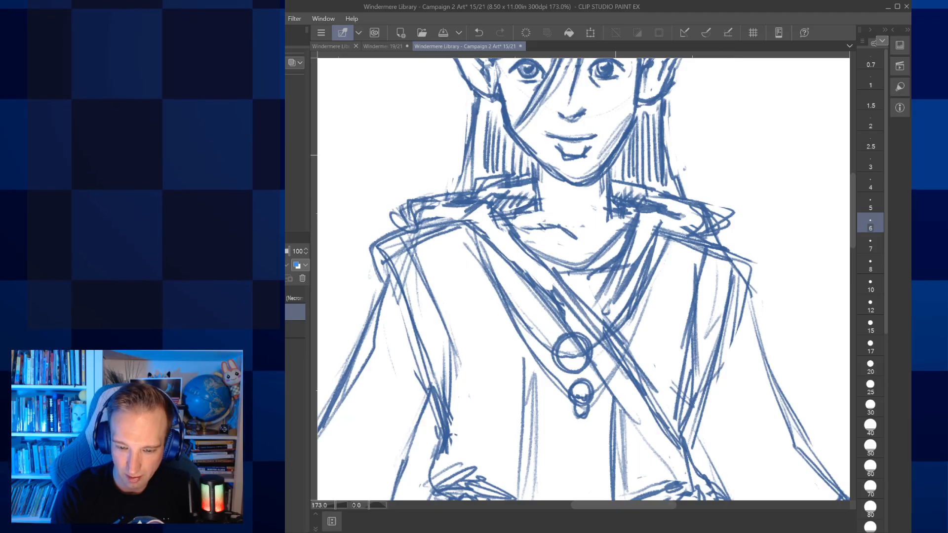
mouse_move(750, 241)
mouse_down()
mouse_move(772, 257)
mouse_move(752, 293)
mouse_up()
drag(607, 365, 664, 219)
Step: Draw the outer robe's hanging edges below the belt on both sides of the skirt, each ending in a short corner
key(ctrl+minus)
key(ctrl+minus)
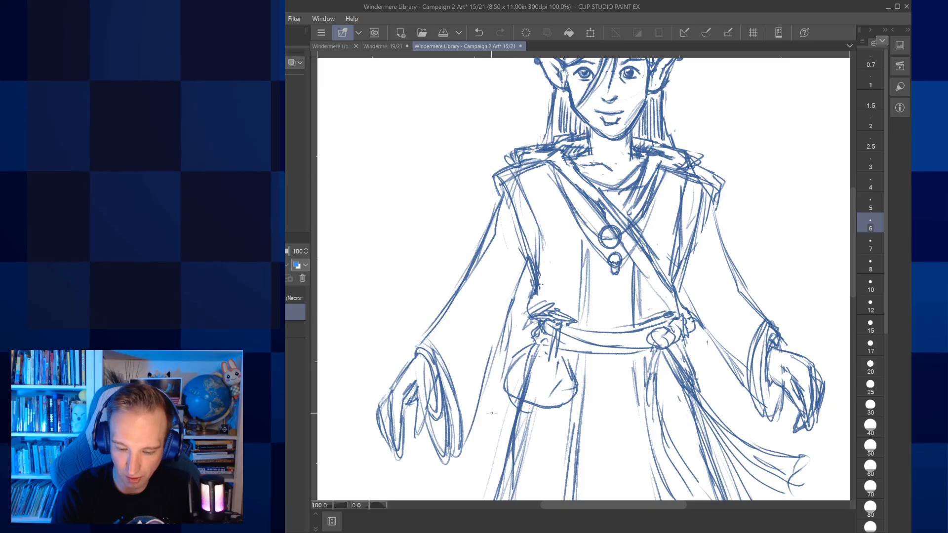
mouse_move(491, 413)
mouse_down()
mouse_move(489, 371)
mouse_move(476, 372)
mouse_up()
mouse_move(486, 320)
mouse_down()
mouse_move(462, 470)
mouse_move(464, 327)
mouse_move(493, 259)
mouse_move(477, 295)
mouse_up()
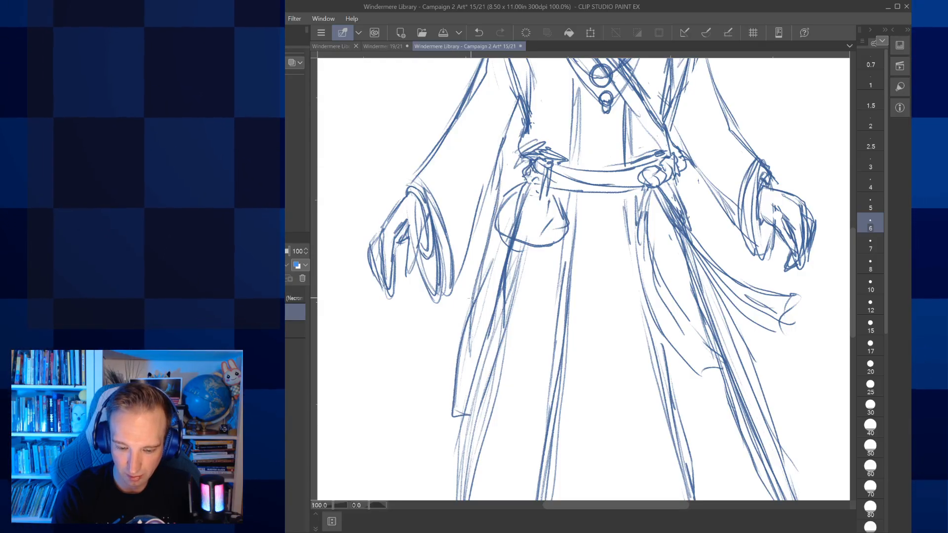
mouse_move(775, 329)
mouse_down()
mouse_move(793, 386)
mouse_move(772, 398)
mouse_up()
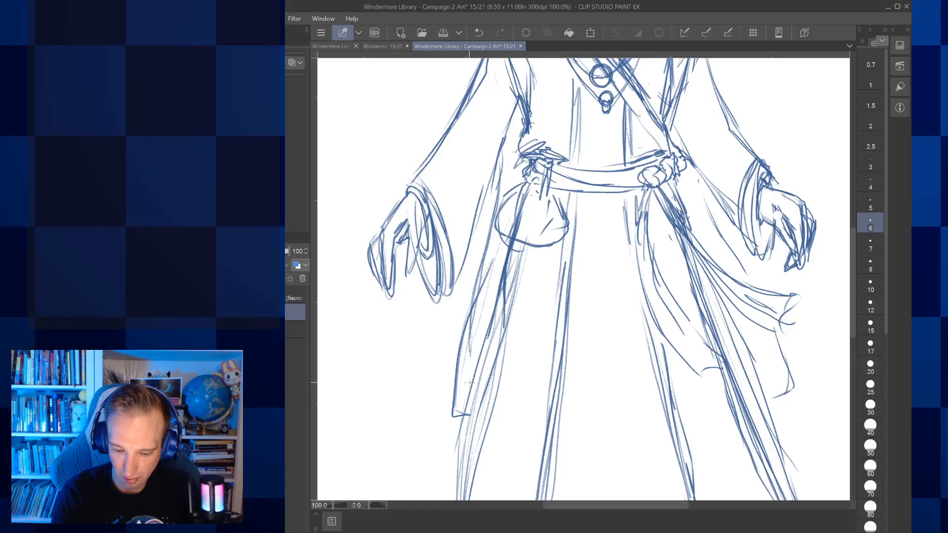
Step: Add a small round clasp where the hood's collar meets and clean up the overlapping neckline strokes with the eraser at size 40
scroll(482, 318, down, 4)
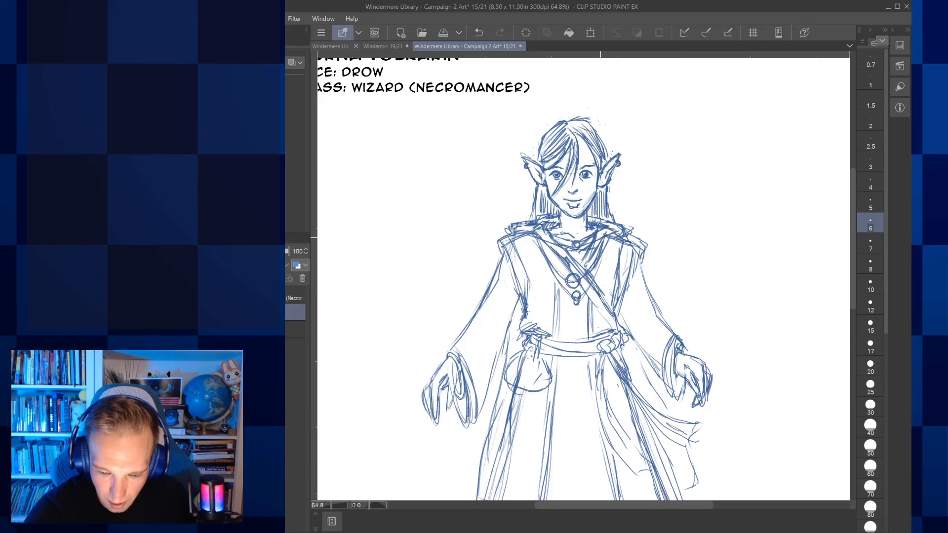
click(870, 427)
scroll(583, 277, down, 1)
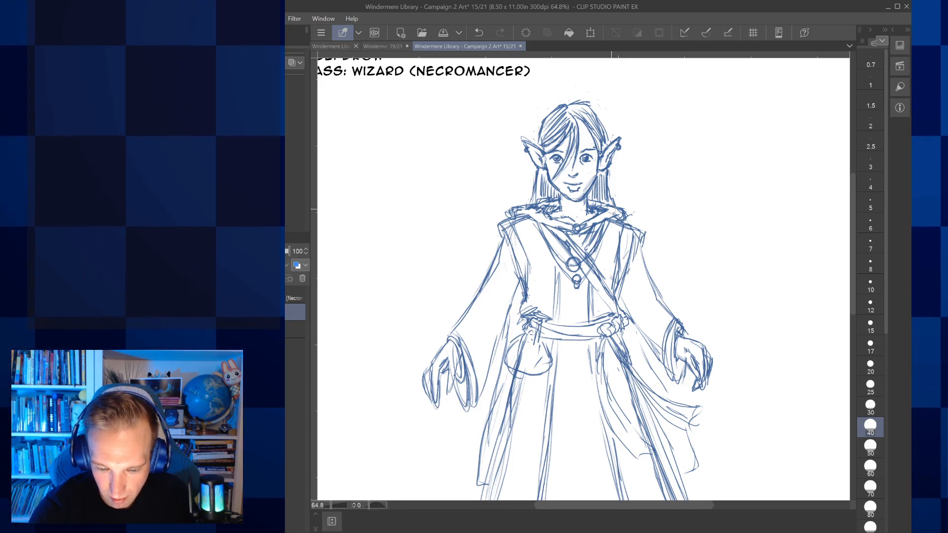
Step: Extend the outer robe's side edges down to the hem on both sides of the skirt at brush size 6
scroll(501, 194, down, 3)
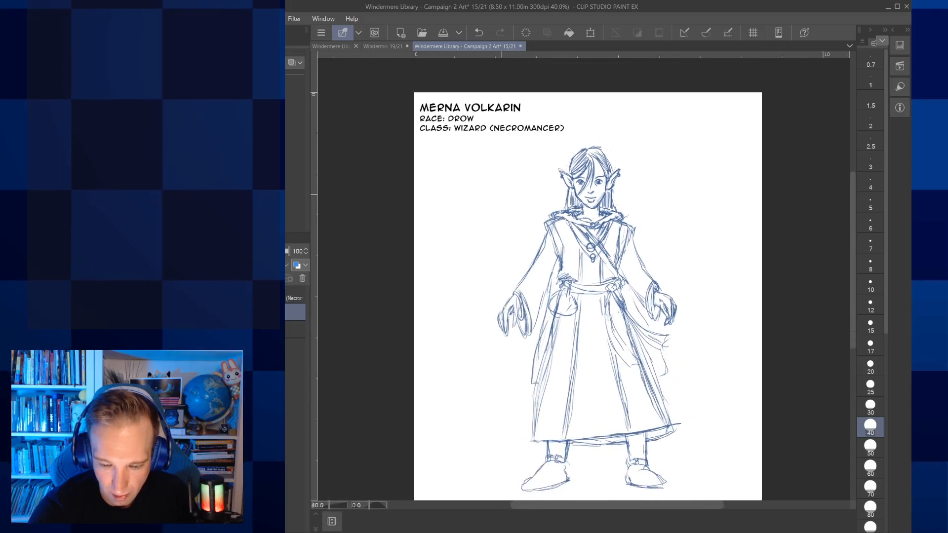
scroll(502, 194, up, 1)
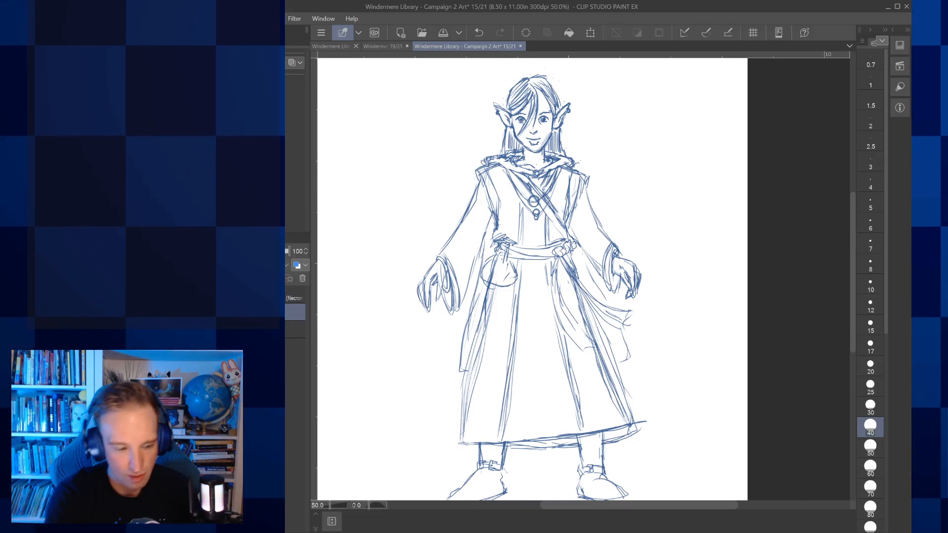
key(p)
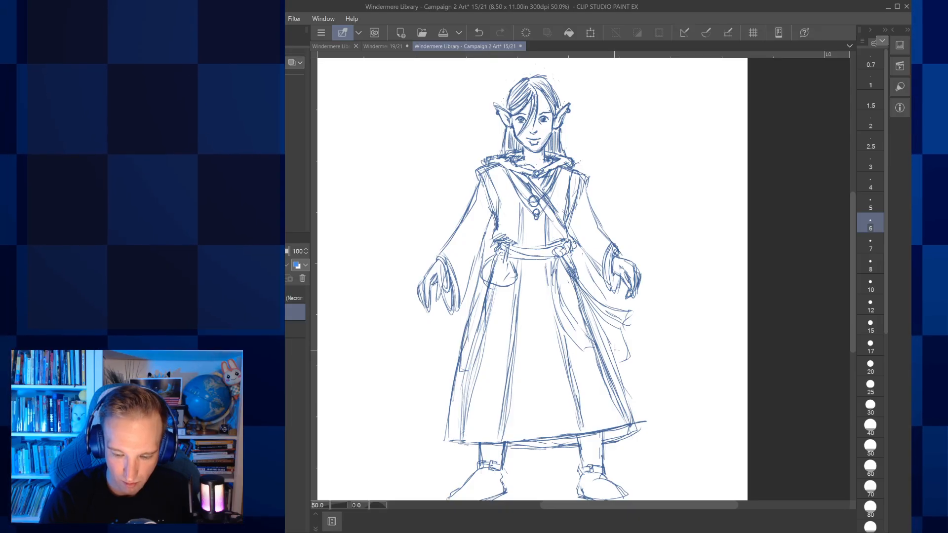
drag(628, 362, 648, 416)
drag(628, 385, 642, 413)
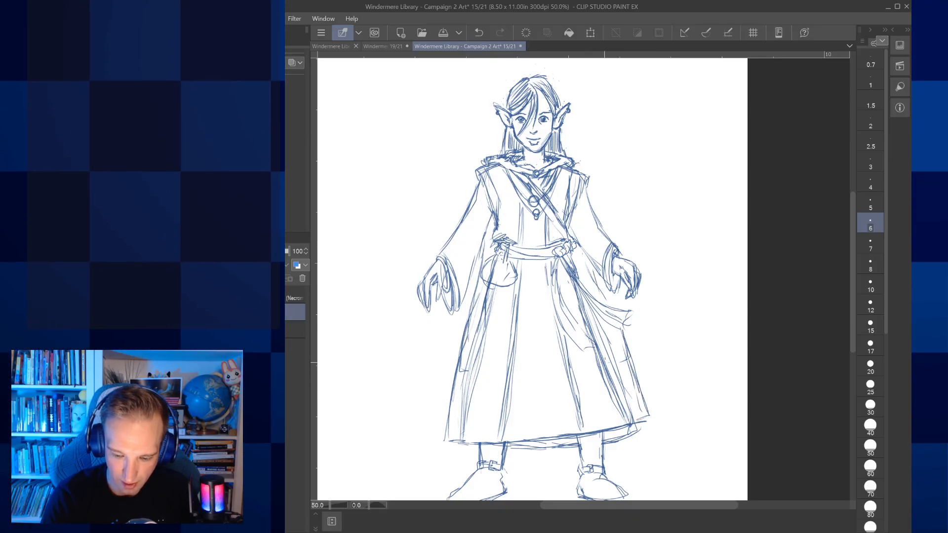
Step: Erase the leftover robe corners on the skirt with the eraser at size 40 and darken the sash tails at brush size 6
key(e)
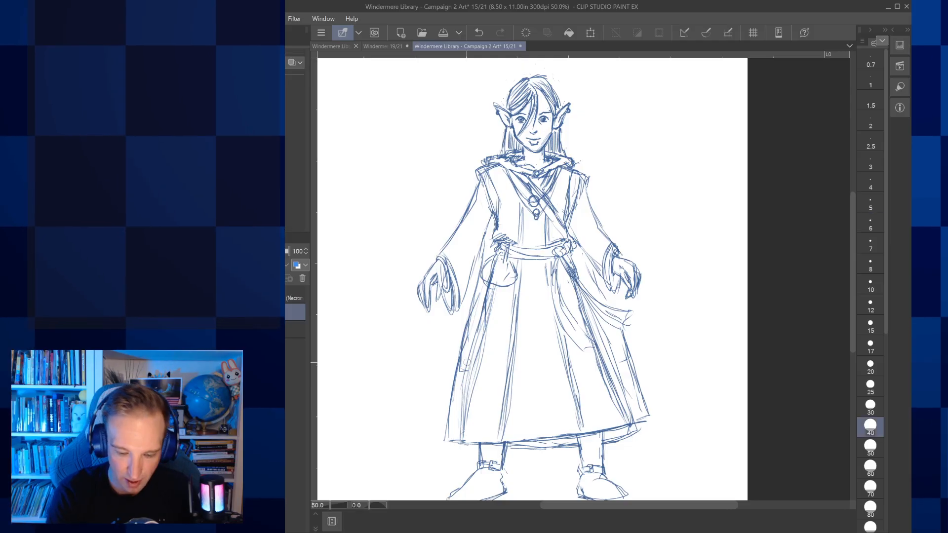
drag(461, 374, 469, 332)
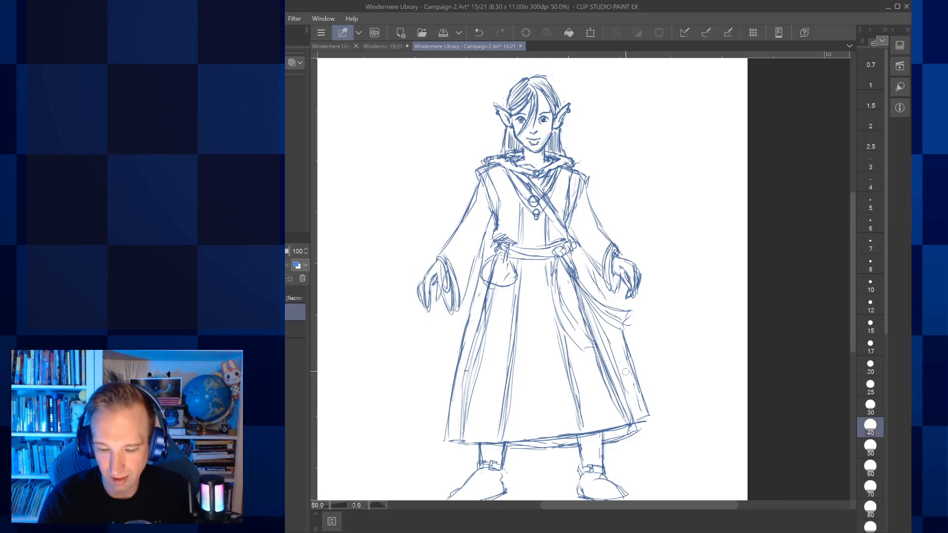
key(p)
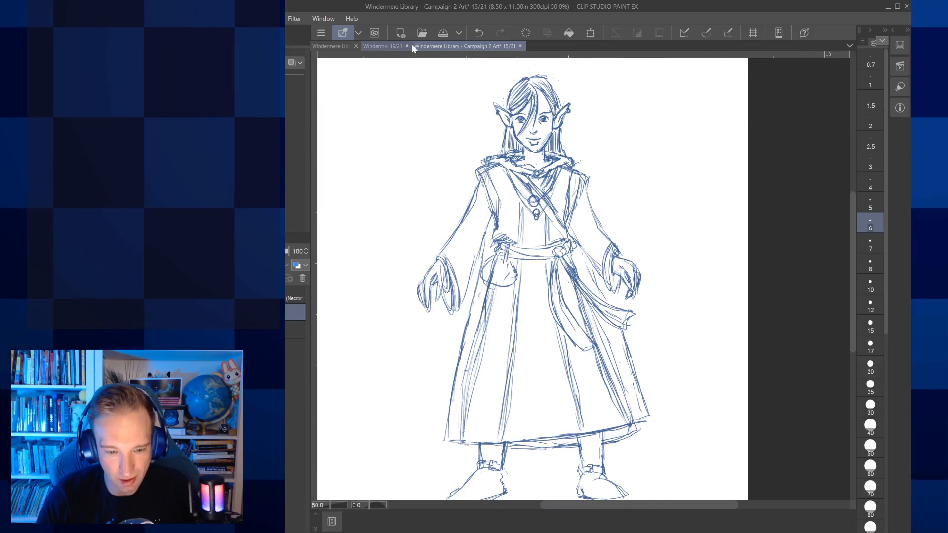
Step: Check the rough group sketch in the 19/21 document, return to the 15/21 document and show the empty space beside the character's head
click(372, 45)
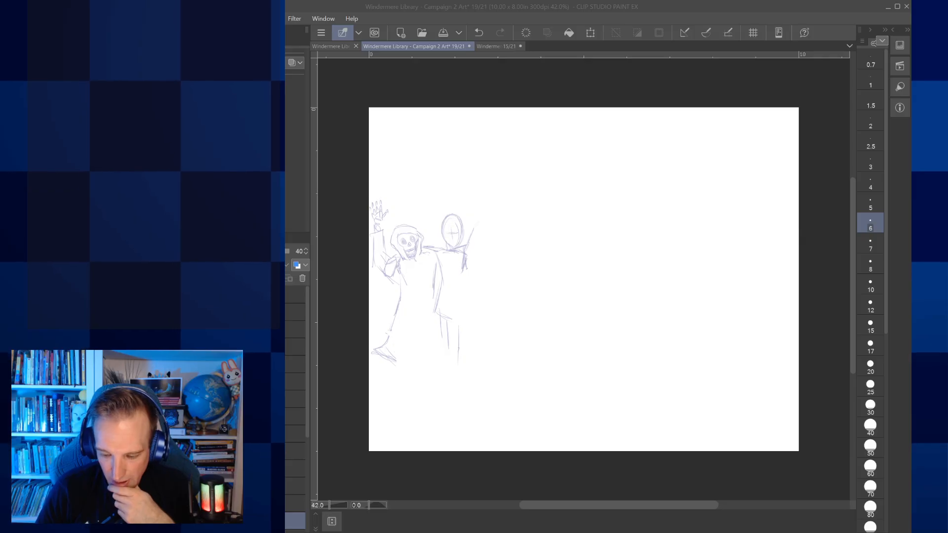
click(495, 47)
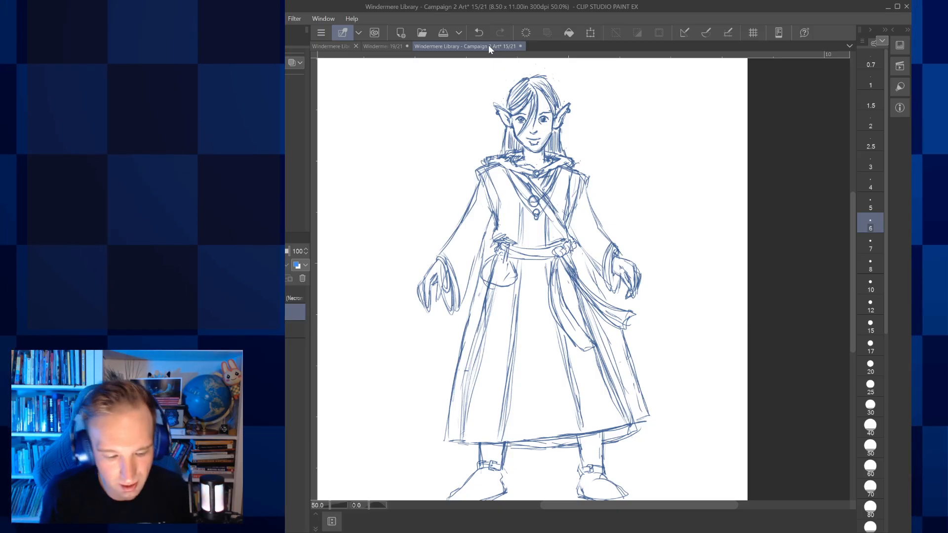
drag(553, 237, 510, 299)
drag(618, 131, 637, 222)
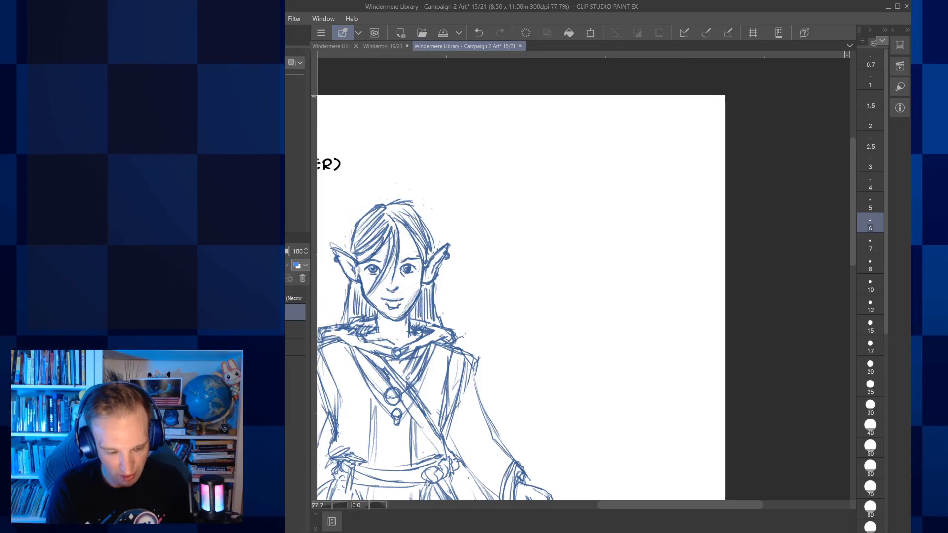
click(296, 329)
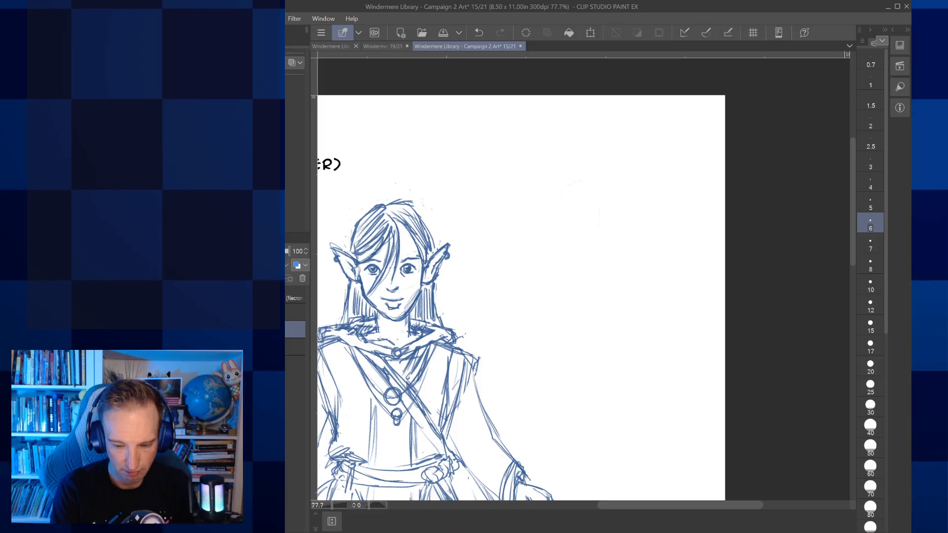
click(295, 312)
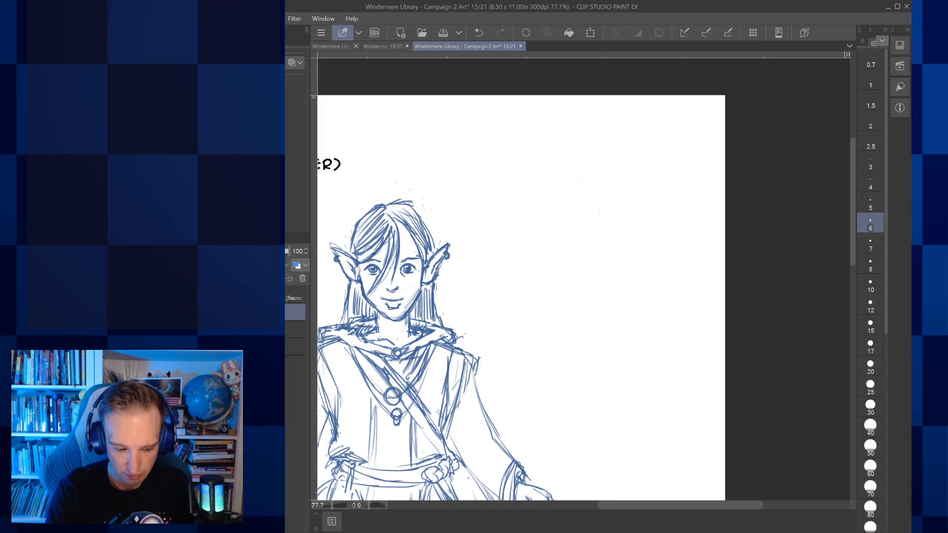
click(478, 32)
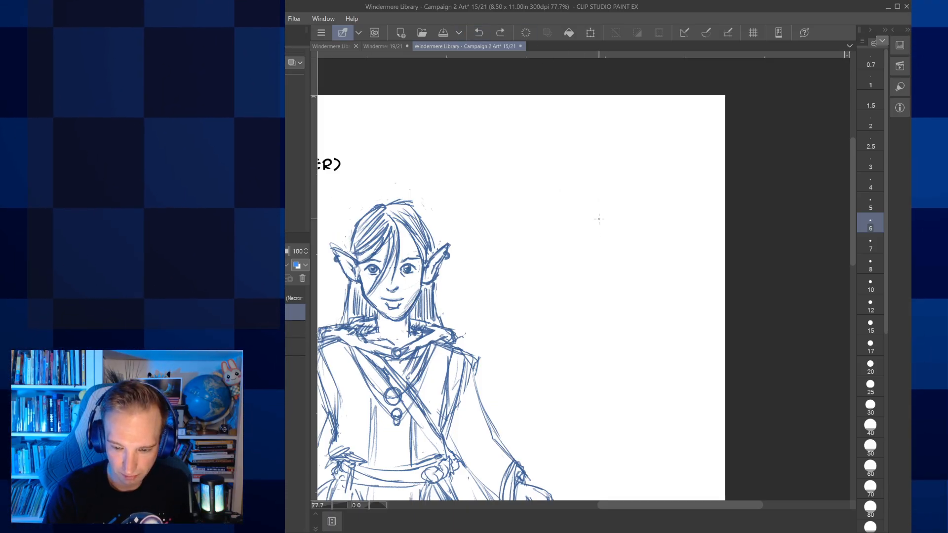
Step: Sketch a skull's cranium beside the character's head, using a circle with a boxier outline and a first short jaw line around it
mouse_move(565, 192)
mouse_down()
mouse_move(618, 233)
mouse_move(606, 166)
mouse_move(565, 216)
mouse_move(631, 203)
mouse_move(569, 179)
mouse_move(584, 238)
mouse_move(562, 185)
mouse_move(595, 157)
mouse_move(627, 163)
mouse_move(636, 217)
mouse_up()
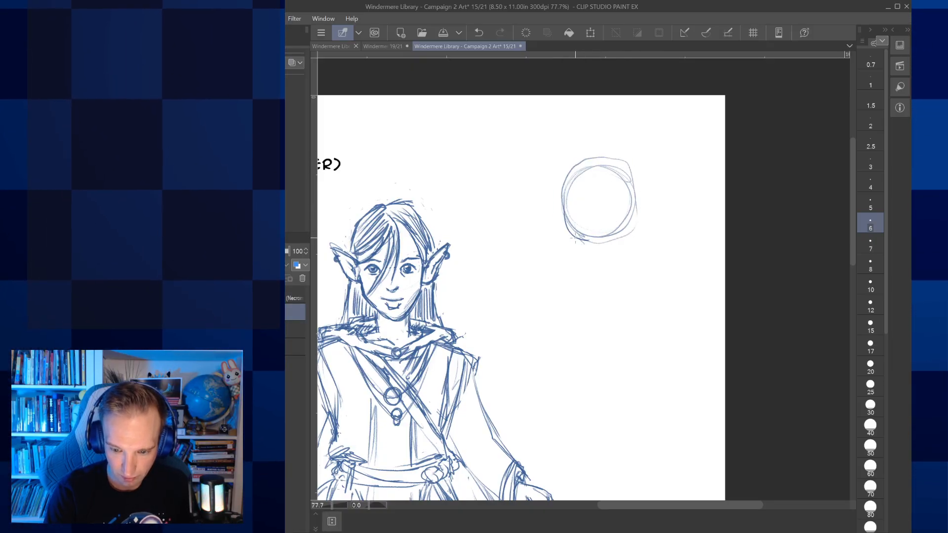
drag(602, 260, 621, 255)
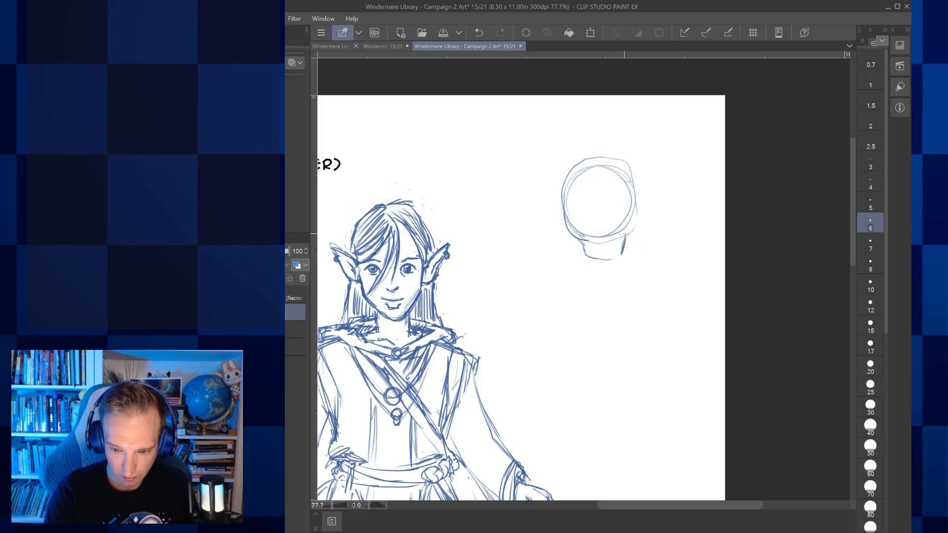
drag(632, 169, 626, 234)
drag(631, 164, 638, 193)
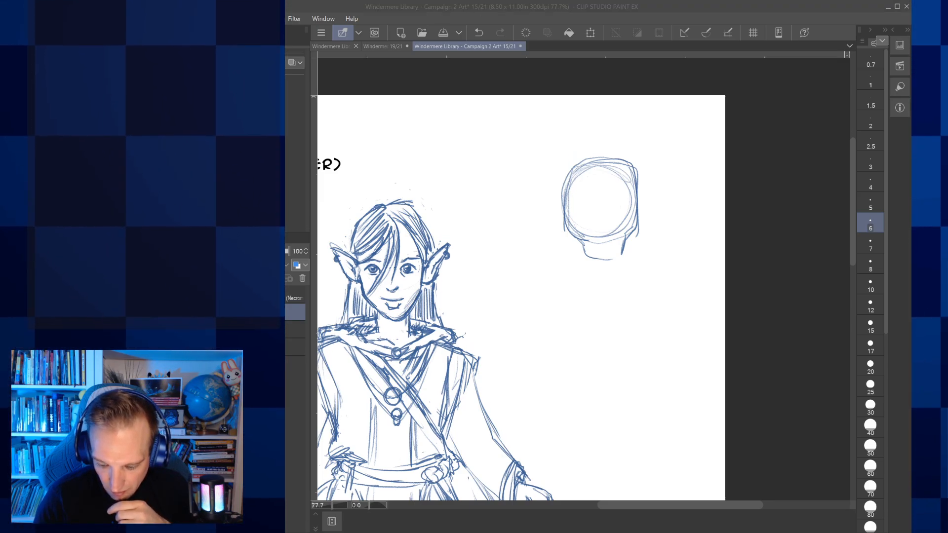
Step: Draw the skull's longer, squared jaw, a mouth opening and a small shaded triangular nose
click(680, 532)
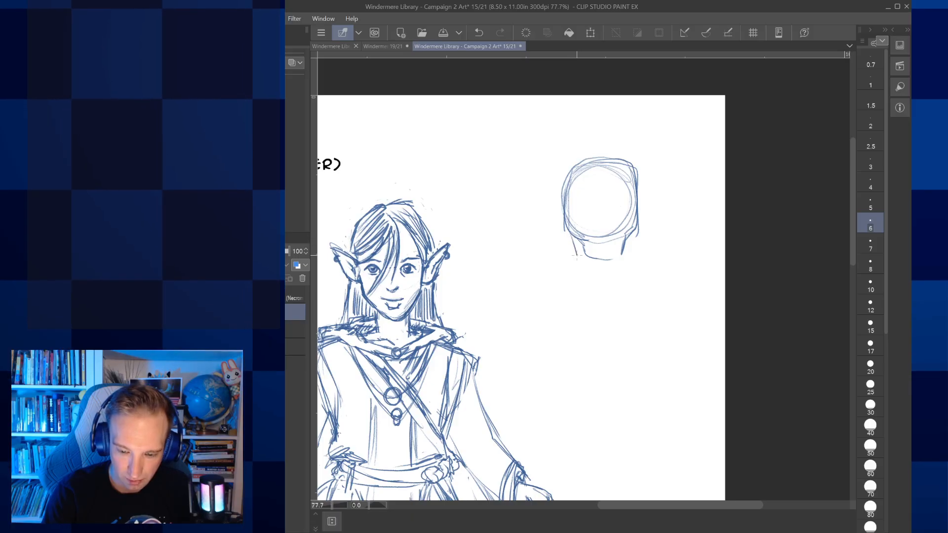
drag(602, 278, 624, 273)
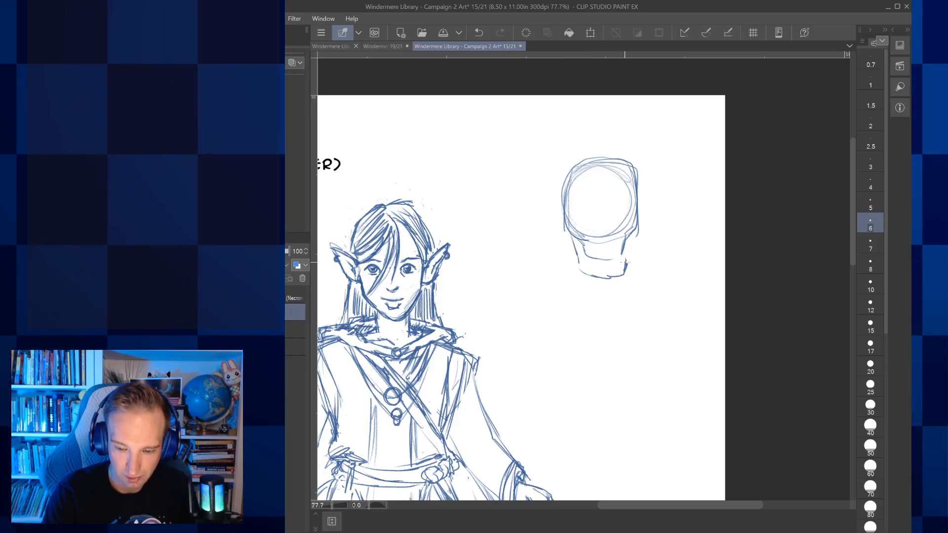
drag(635, 234, 628, 254)
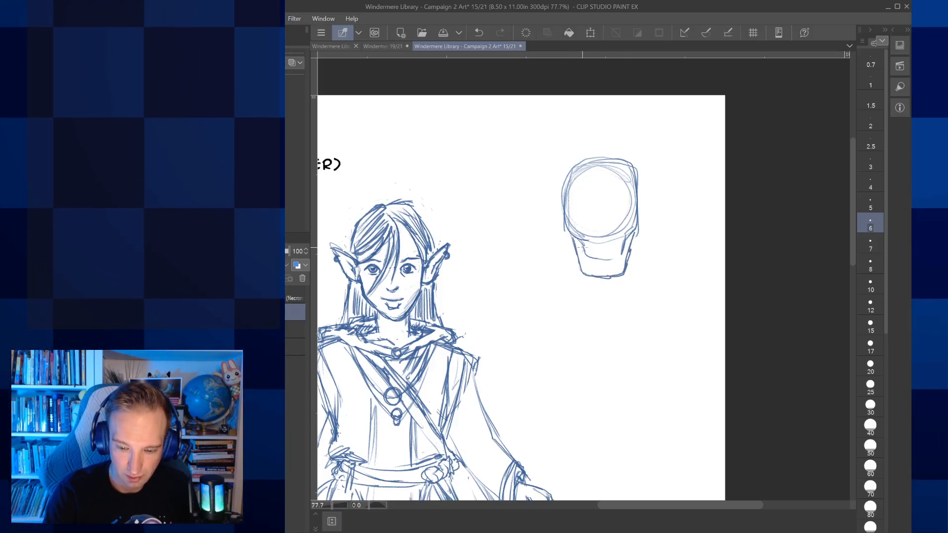
mouse_move(621, 253)
mouse_down()
mouse_move(604, 261)
mouse_move(607, 242)
mouse_up()
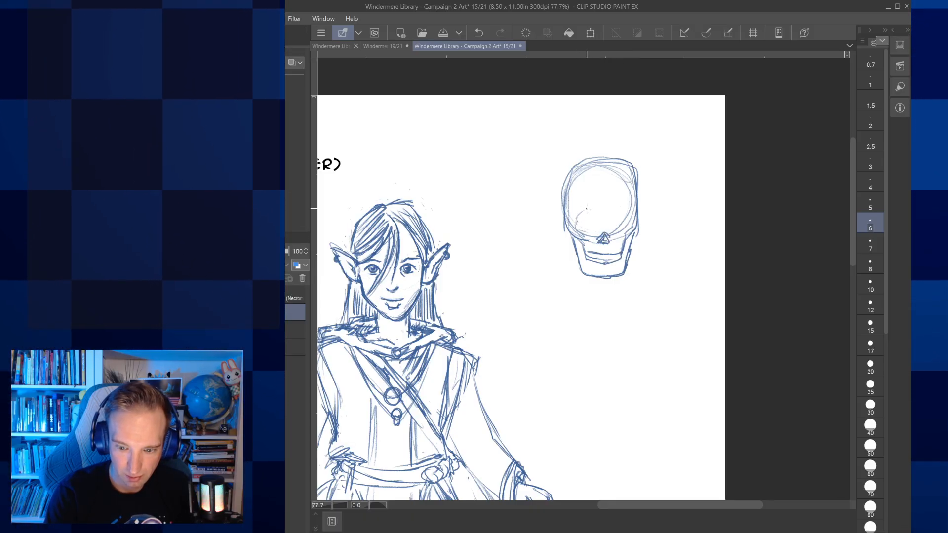
Step: Draw two shaded eye sockets on the skull, with short brow lines and a forehead crease above them
drag(576, 219, 583, 229)
drag(592, 220, 586, 229)
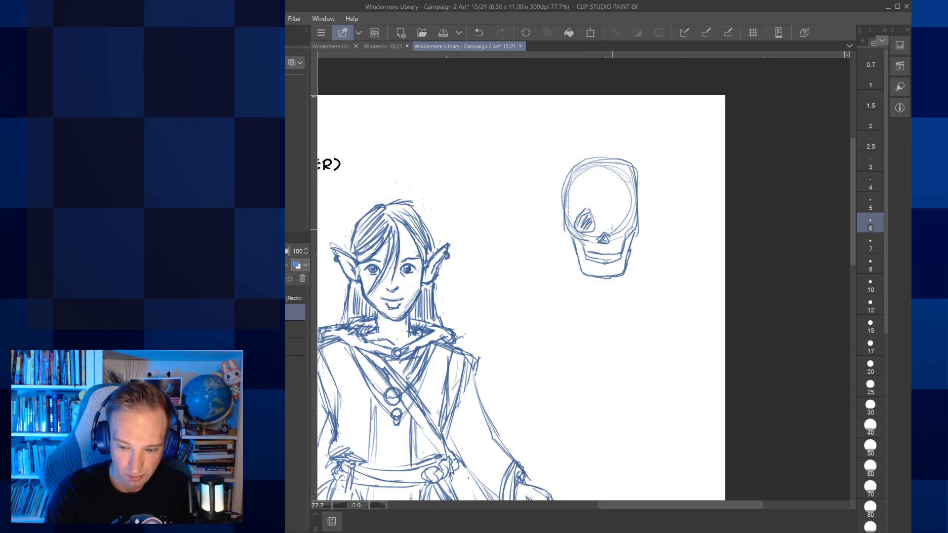
mouse_move(611, 225)
mouse_down()
mouse_move(618, 233)
mouse_move(627, 225)
mouse_move(613, 225)
mouse_up()
drag(623, 215, 617, 230)
drag(626, 221, 621, 230)
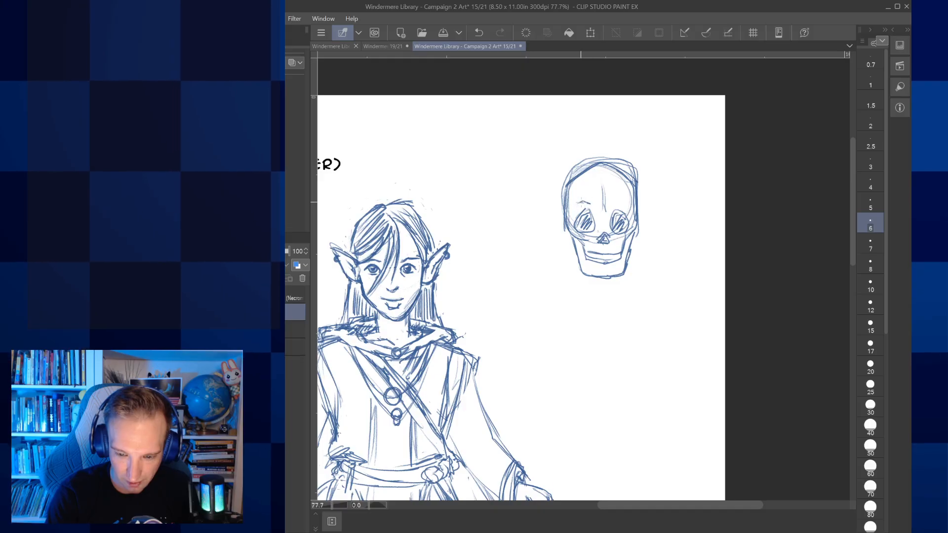
drag(614, 204, 626, 204)
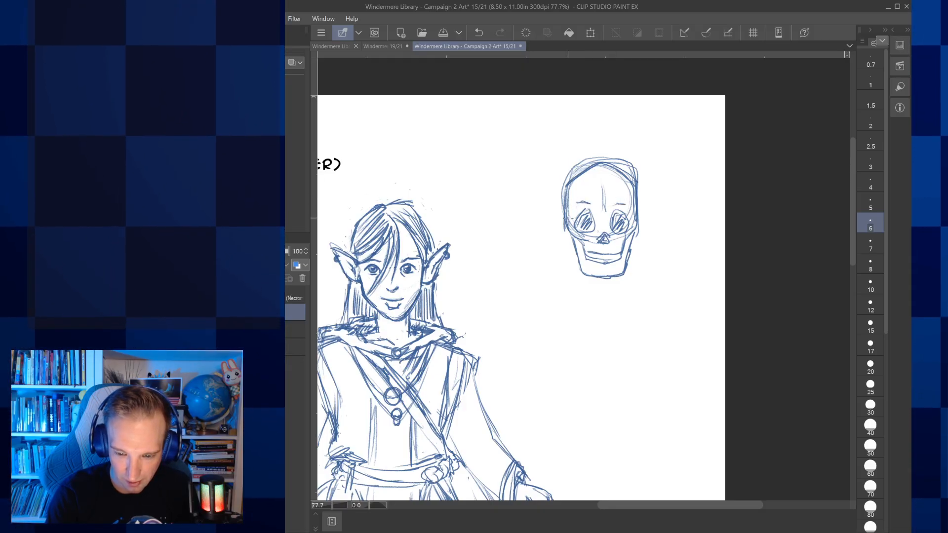
Step: Clean up the skull's extra outline and construction lines with the eraser at size 40, and the finer face areas at size 10
key(e)
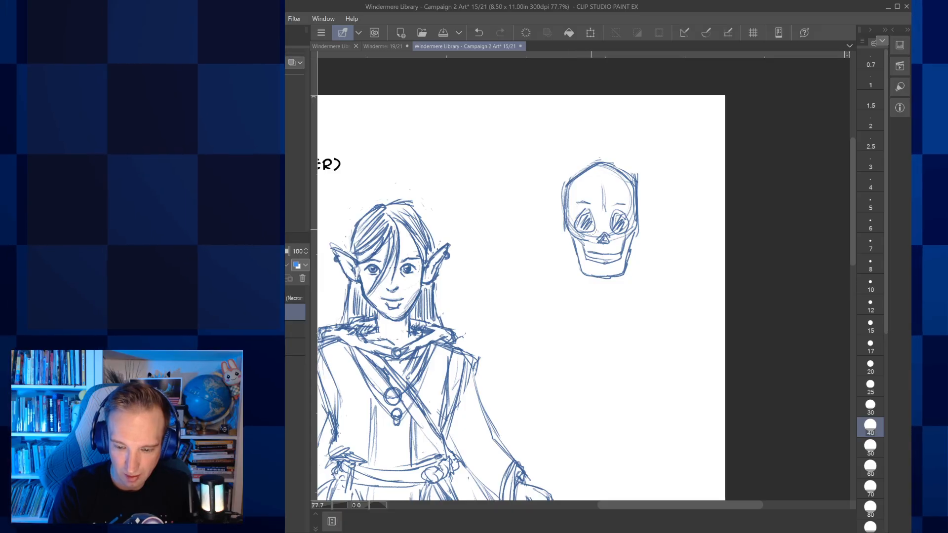
click(871, 285)
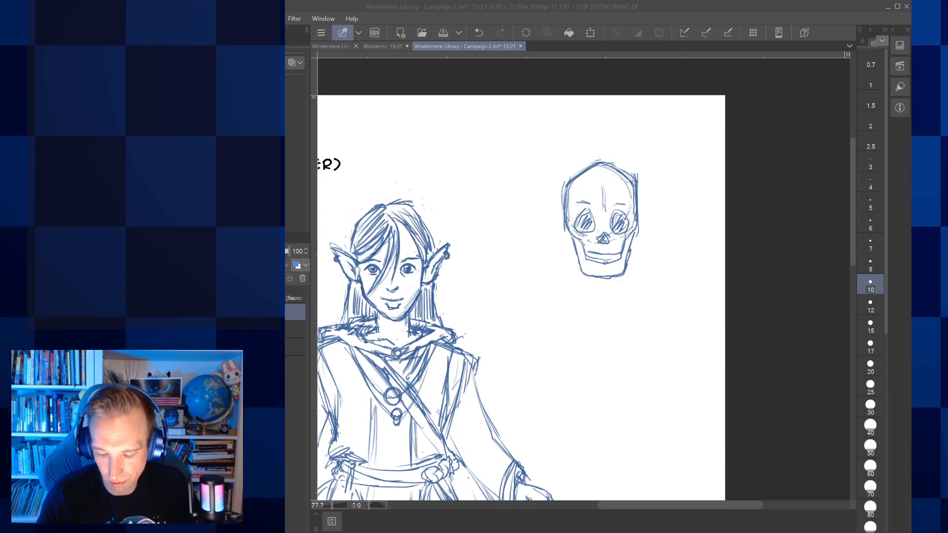
click(677, 532)
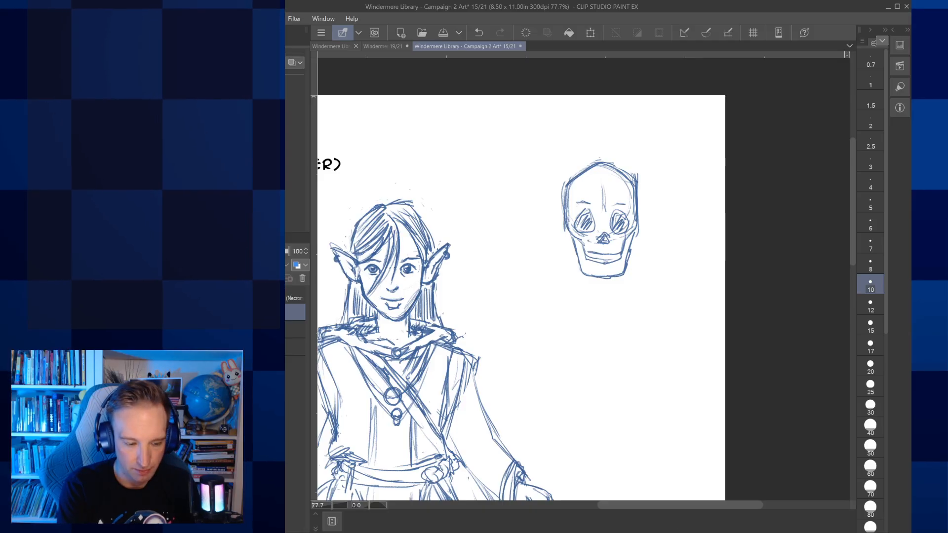
Step: Draw stacked neck vertebrae below the skull's jaw and short collarbone strokes beside them at brush size 6
key(p)
mouse_move(598, 278)
mouse_down()
mouse_move(609, 283)
mouse_move(598, 295)
mouse_move(613, 306)
mouse_move(594, 300)
mouse_up()
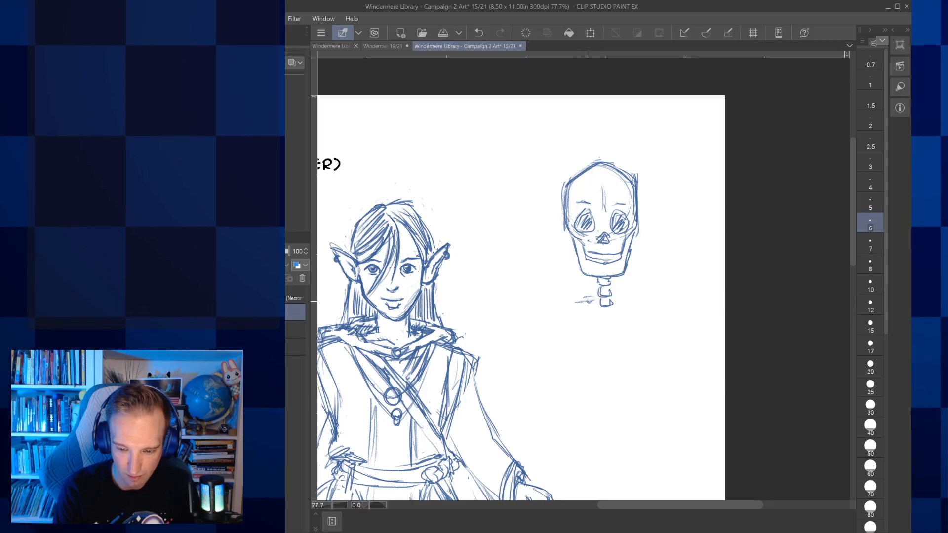
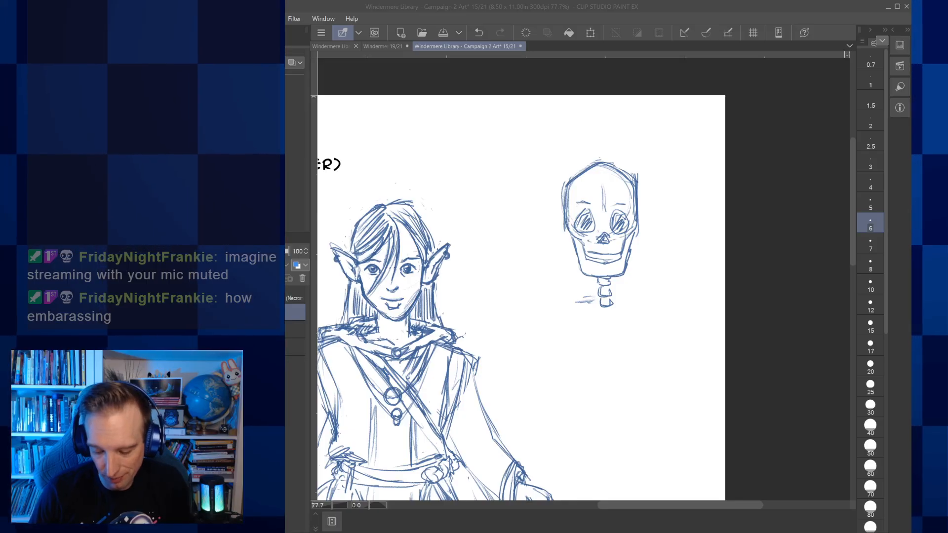
click(681, 484)
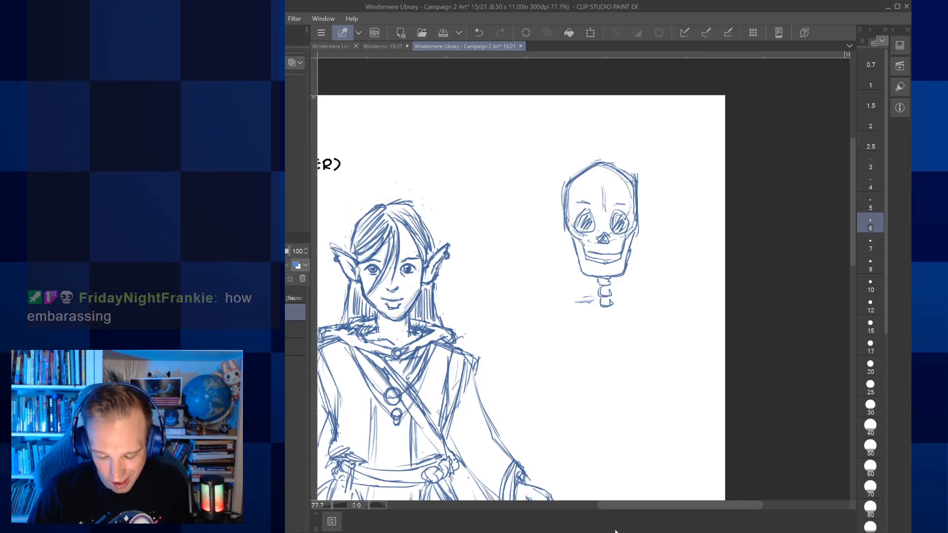
click(495, 531)
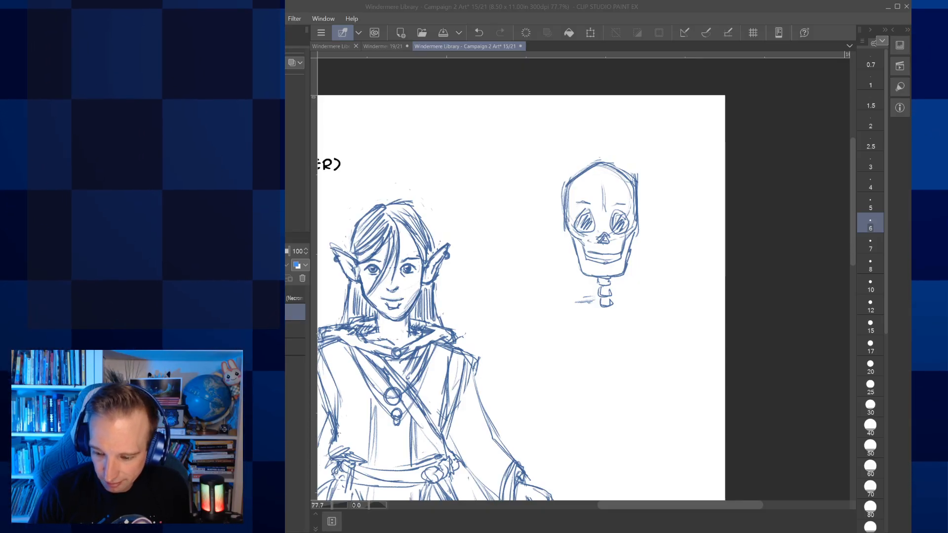
click(672, 532)
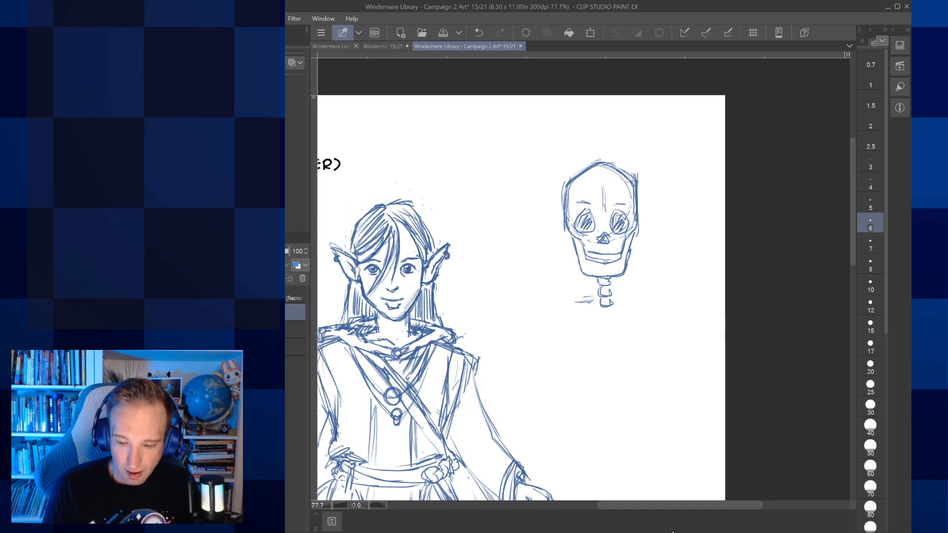
Step: Sketch the skeleton's collarbones and a V-shaped folded collar beneath its neck, and mark teeth in its mouth
mouse_move(634, 297)
mouse_down()
mouse_move(601, 314)
mouse_move(560, 303)
mouse_move(637, 298)
mouse_up()
mouse_move(589, 316)
mouse_down()
mouse_move(620, 311)
mouse_move(590, 317)
mouse_up()
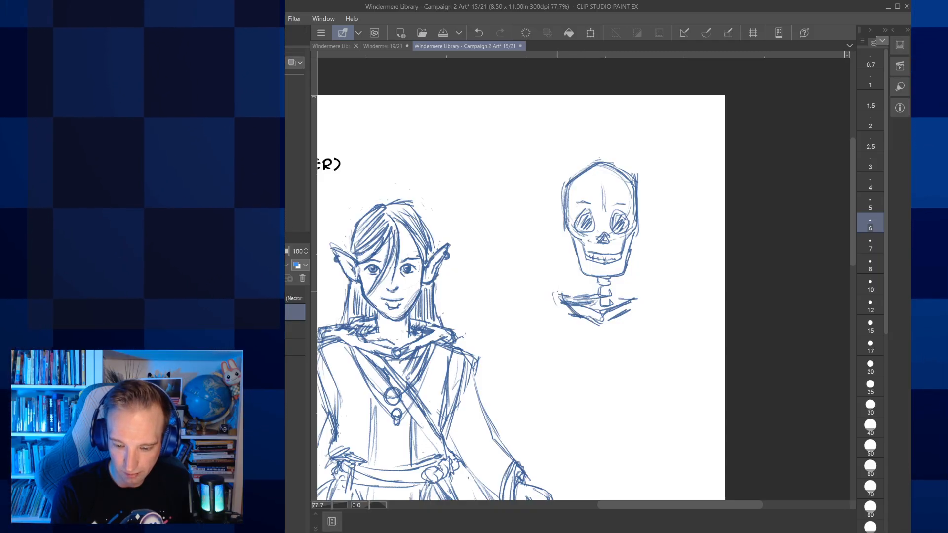
drag(582, 289, 645, 289)
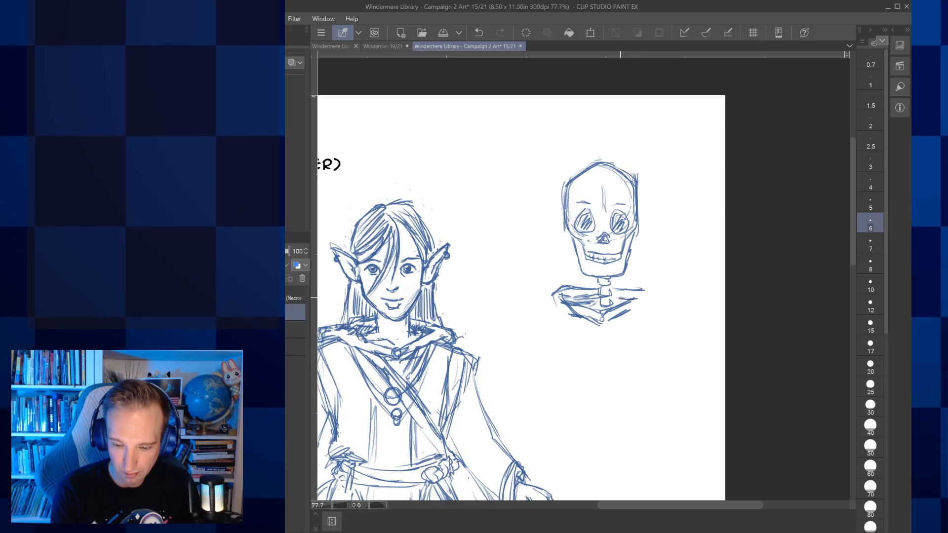
drag(636, 302, 601, 339)
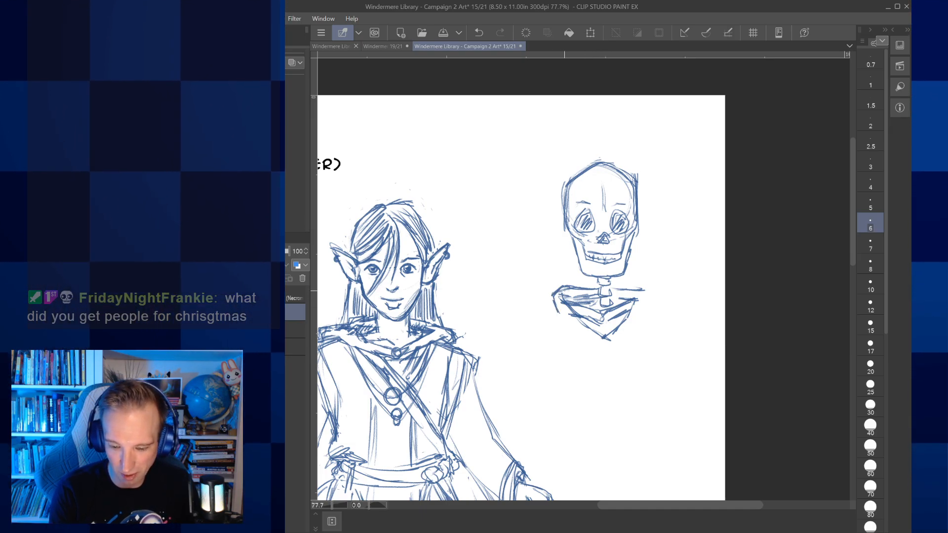
Step: Tidy the neck and collar lines with the eraser at size 10 and deepen the V-shaped collar folds with the size 6 brush
click(870, 285)
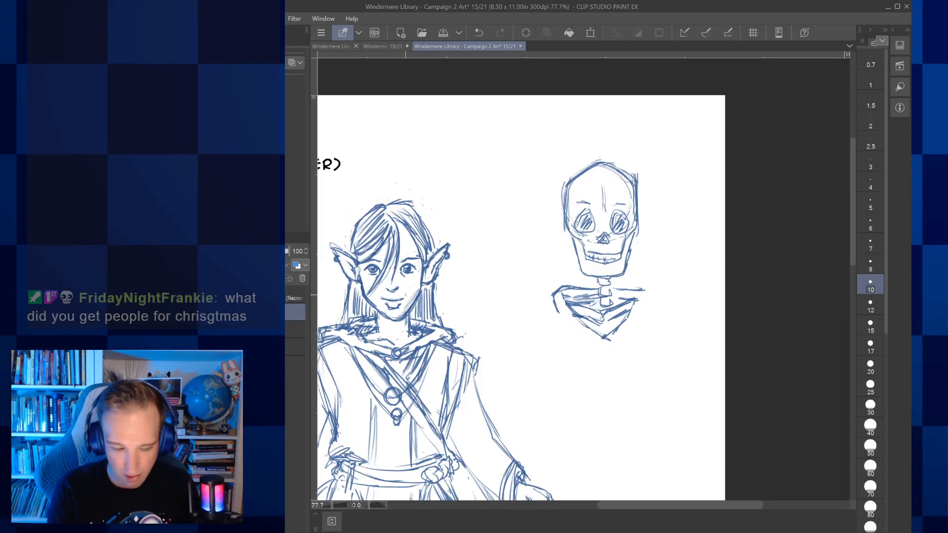
key(p)
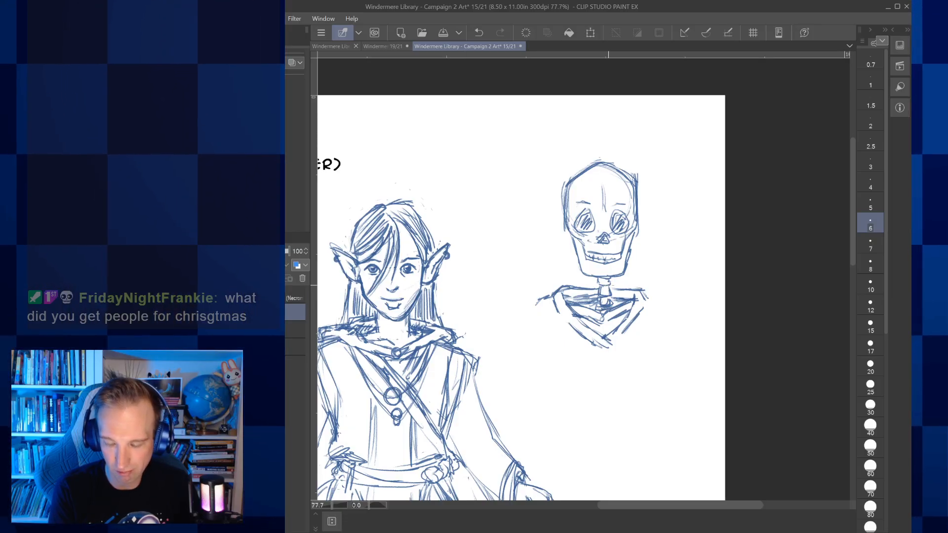
key(e)
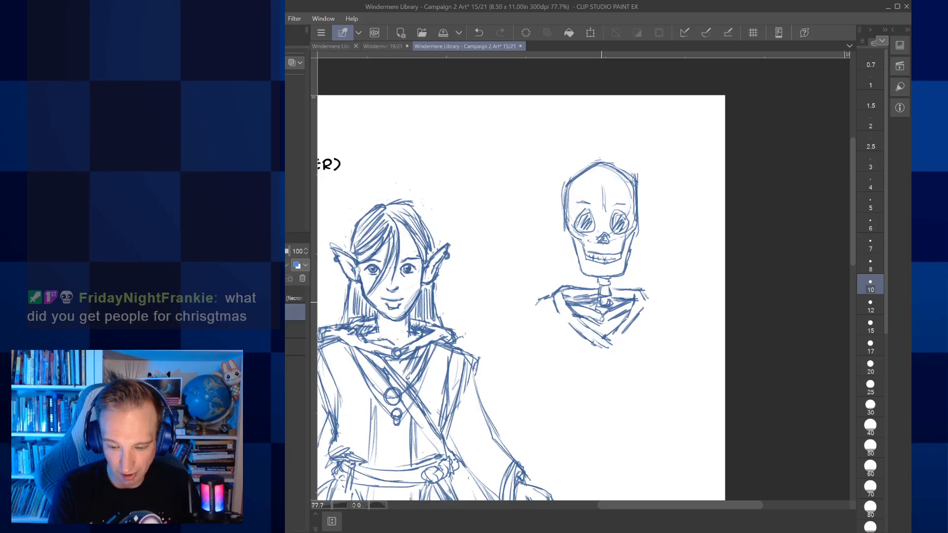
key(p)
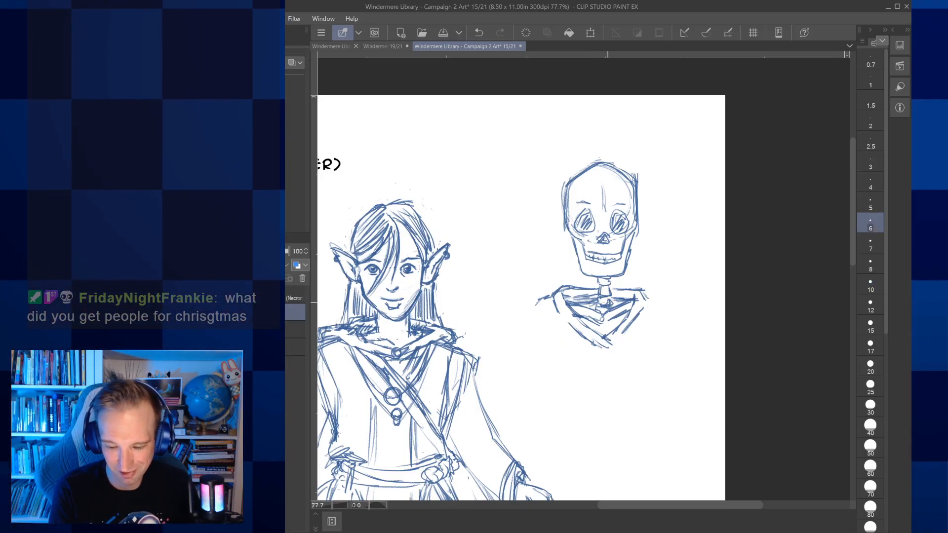
Step: Draw the robe's shoulder lines out from the skeleton's collar on both sides, with short strokes starting the upper sleeves
mouse_move(552, 296)
mouse_down()
mouse_move(528, 301)
mouse_move(531, 329)
mouse_move(526, 299)
mouse_up()
drag(527, 307, 523, 326)
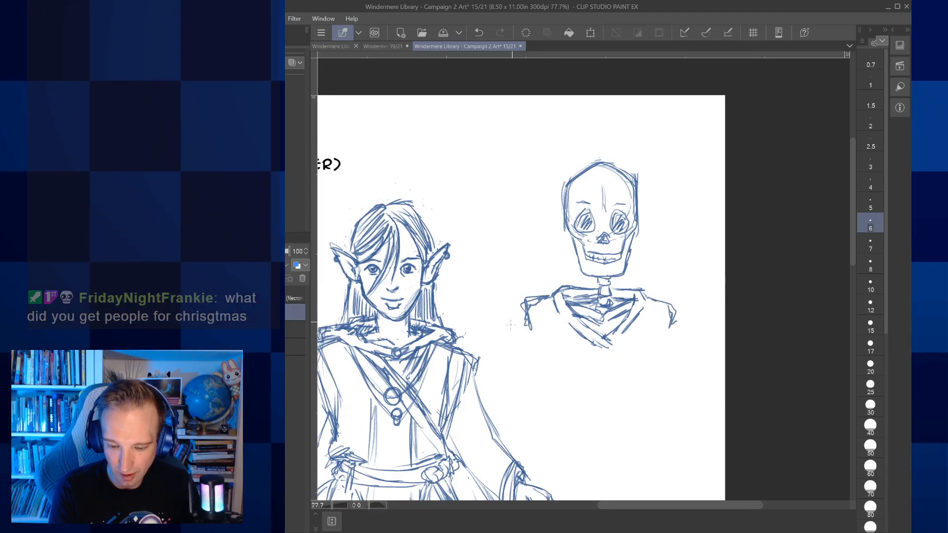
drag(521, 309, 511, 332)
drag(675, 313, 705, 361)
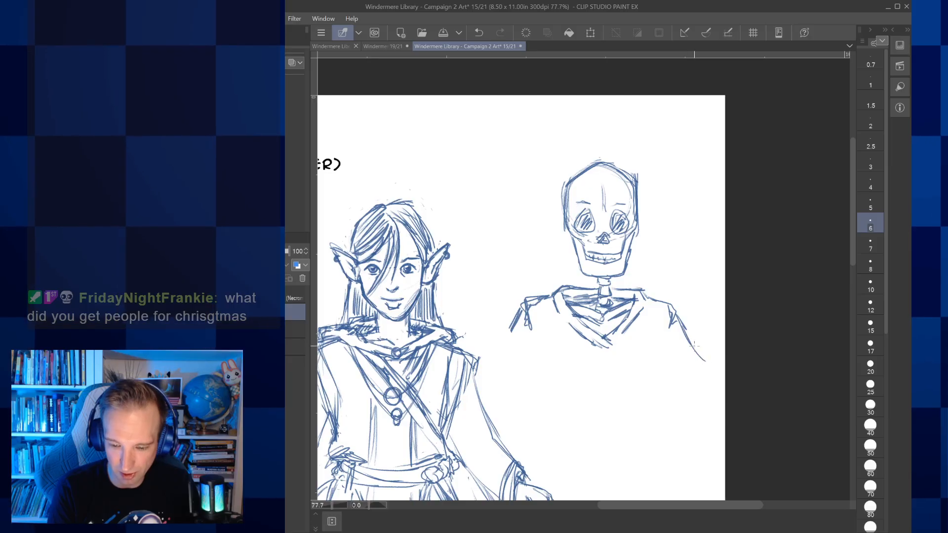
Step: Draw a diagonal lapel band across the skeleton's chest and the torso's side lines tapering to the waist
drag(687, 394, 691, 340)
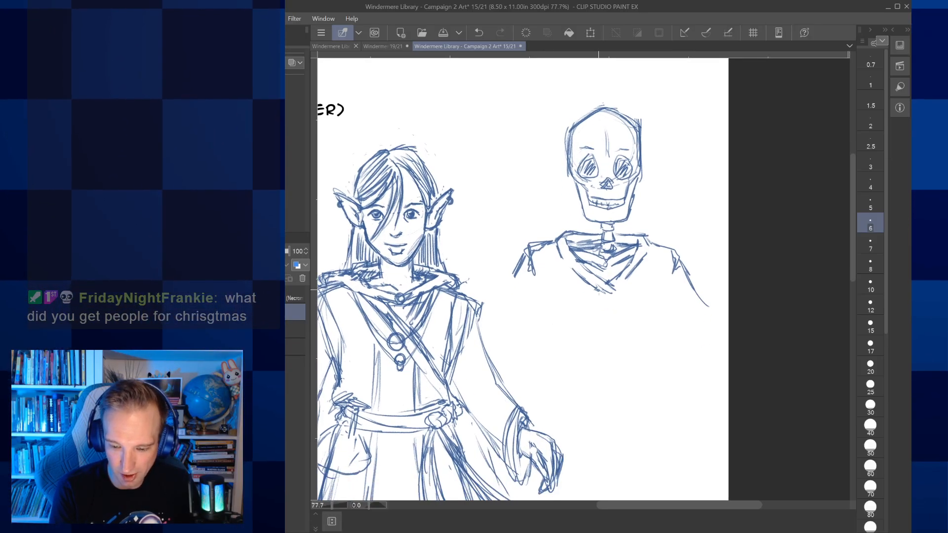
drag(607, 283, 659, 338)
drag(658, 303, 661, 354)
drag(541, 302, 542, 322)
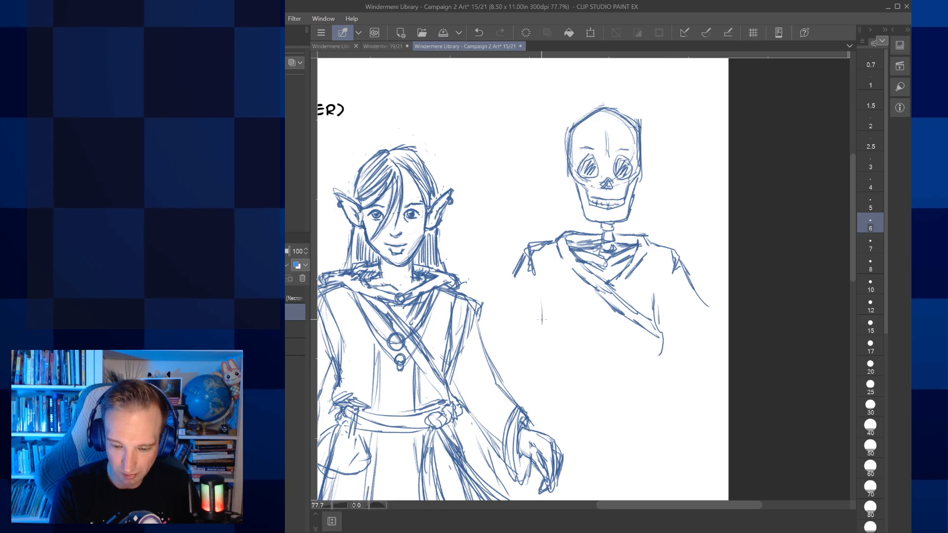
mouse_move(652, 353)
mouse_down()
mouse_move(641, 366)
mouse_move(647, 385)
mouse_up()
drag(578, 366, 586, 372)
drag(579, 368, 580, 379)
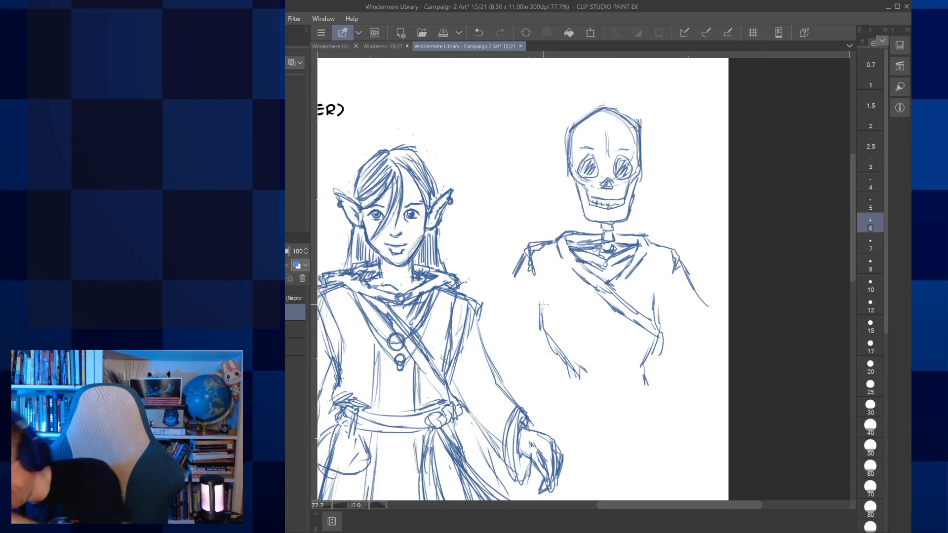
Step: Draw a wrapped sash around the skeleton's waist and a second lapel band crossing the chest down to it
drag(543, 305, 558, 266)
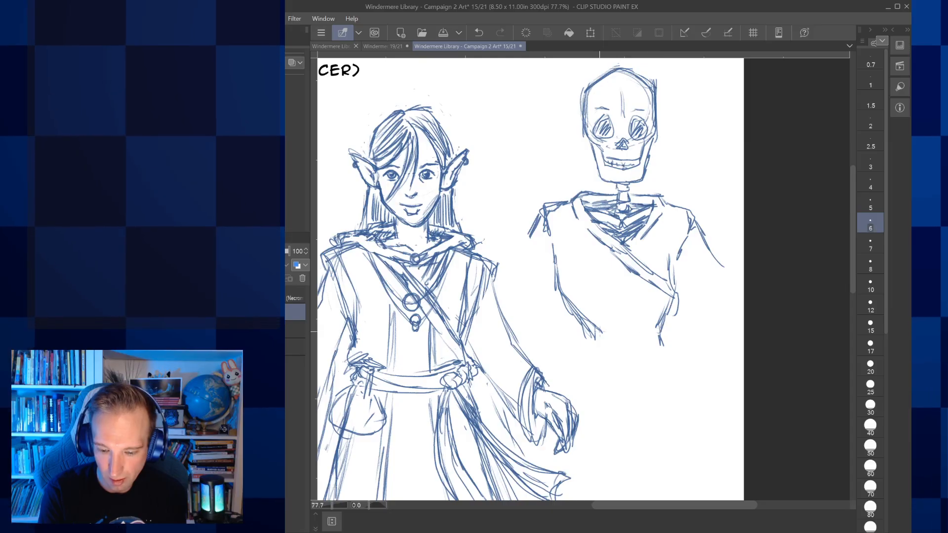
drag(587, 336, 657, 348)
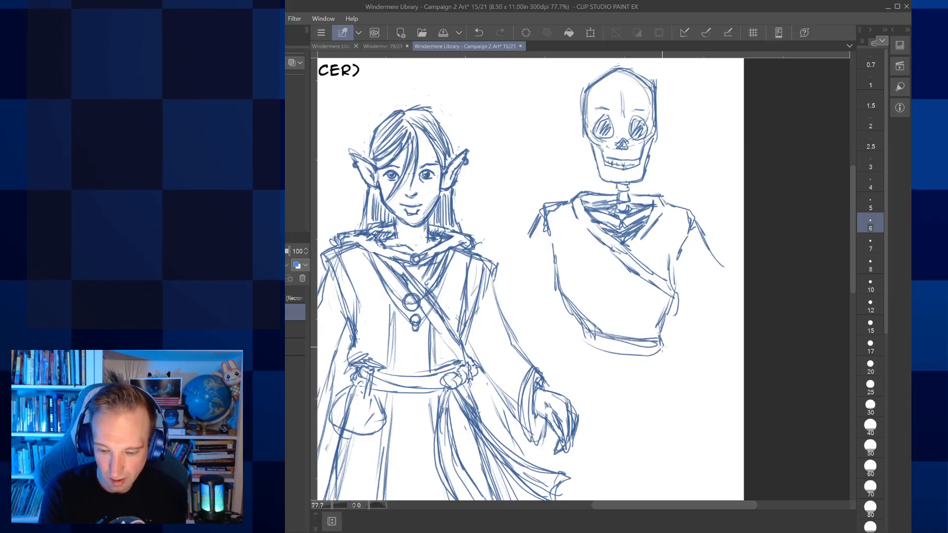
mouse_move(649, 359)
mouse_down()
mouse_move(657, 331)
mouse_move(660, 352)
mouse_up()
mouse_move(583, 339)
mouse_down()
mouse_move(585, 361)
mouse_move(594, 343)
mouse_move(644, 363)
mouse_up()
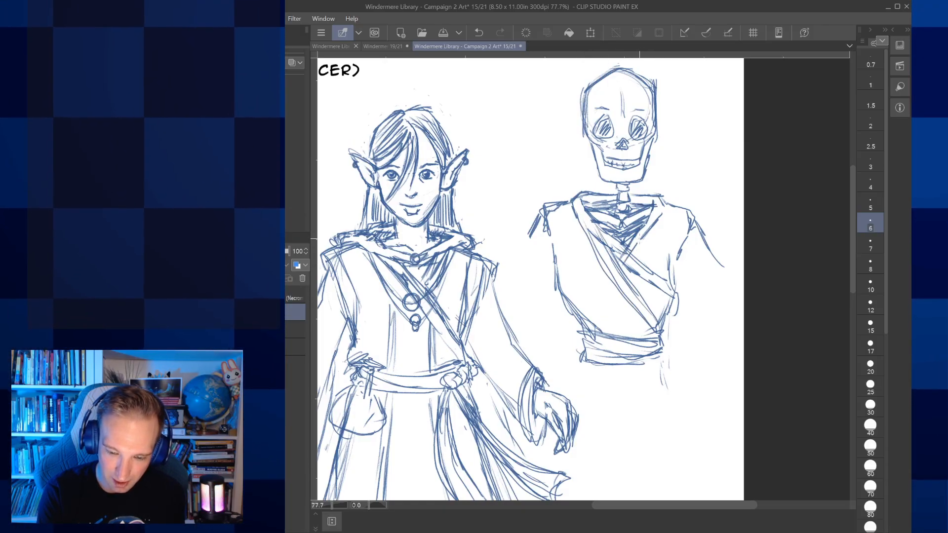
Step: Erase the overlapped diagonal lapel lines using eraser sizes 10 and 17, and shade the inside of the V neckline at brush size 6
key(e)
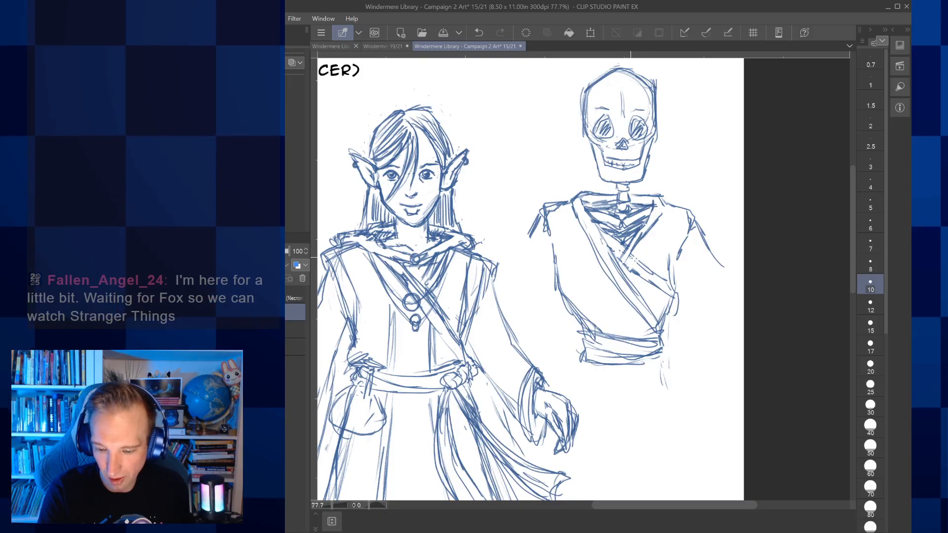
key(e)
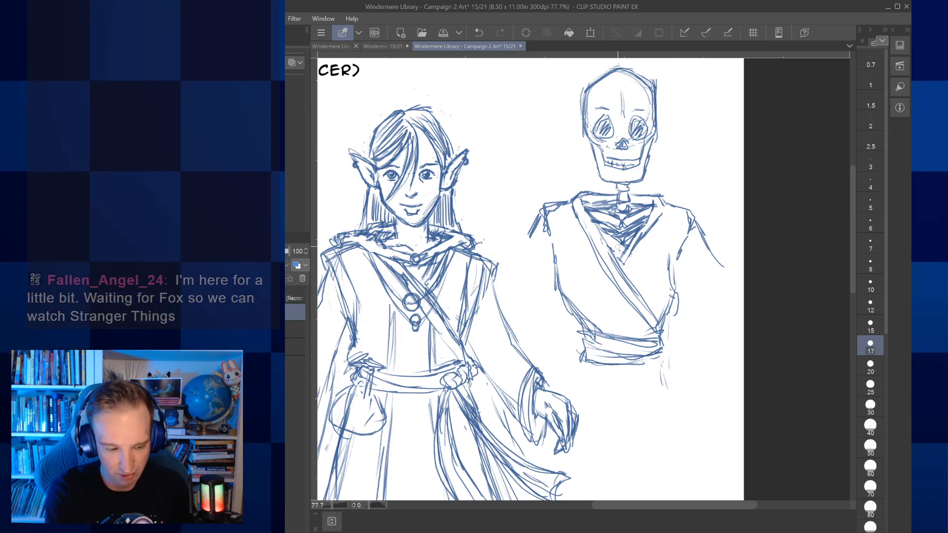
key(p)
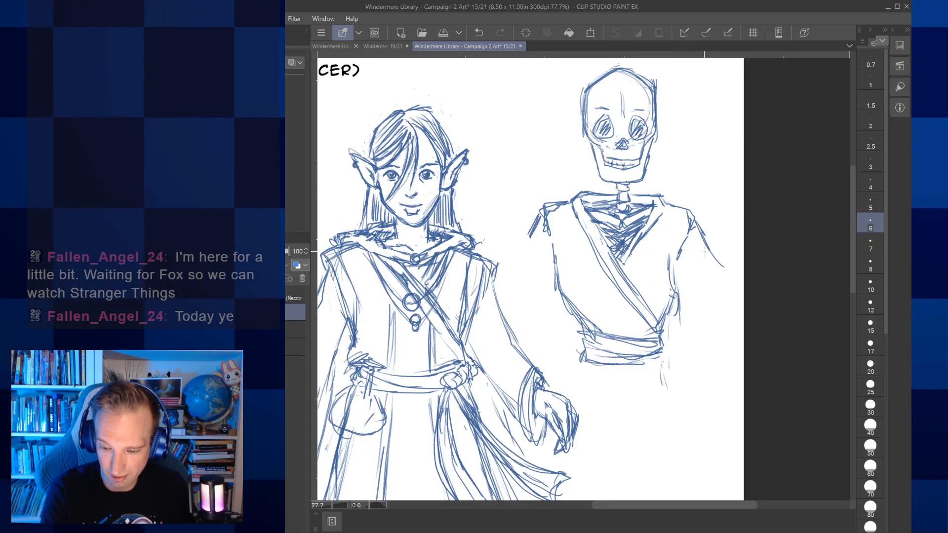
Step: Draw the long outer and inner lines of the skeleton's loose robe sleeves hanging from both shoulders
mouse_move(542, 212)
mouse_down()
mouse_move(510, 295)
mouse_move(545, 311)
mouse_up()
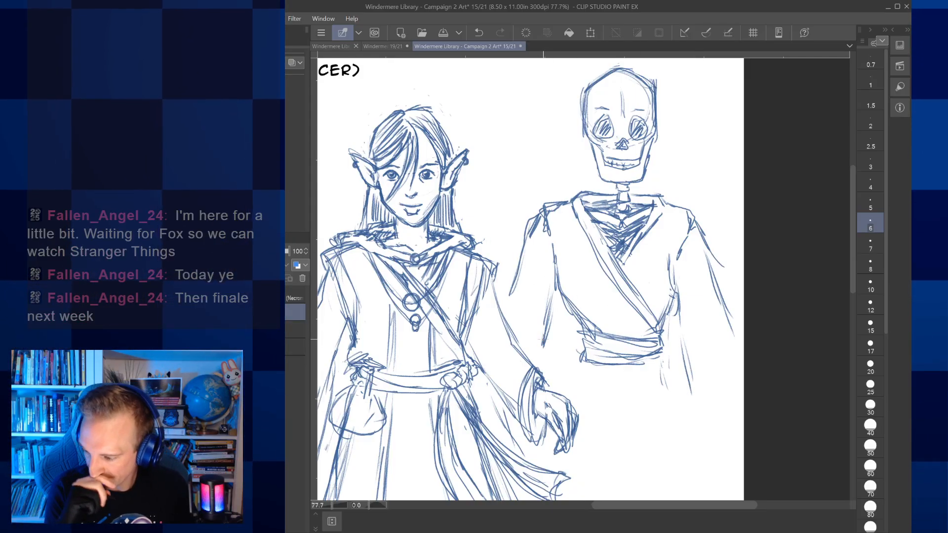
drag(664, 383, 658, 336)
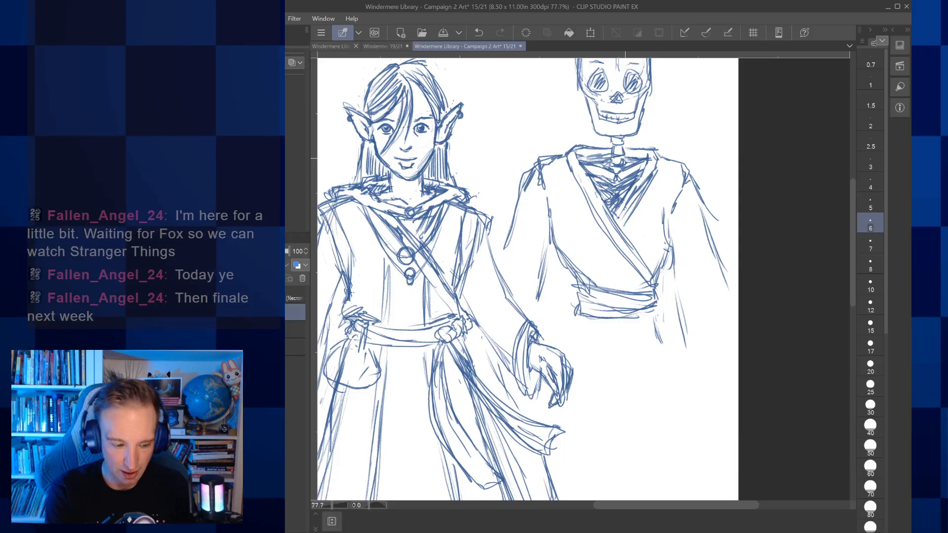
key(e)
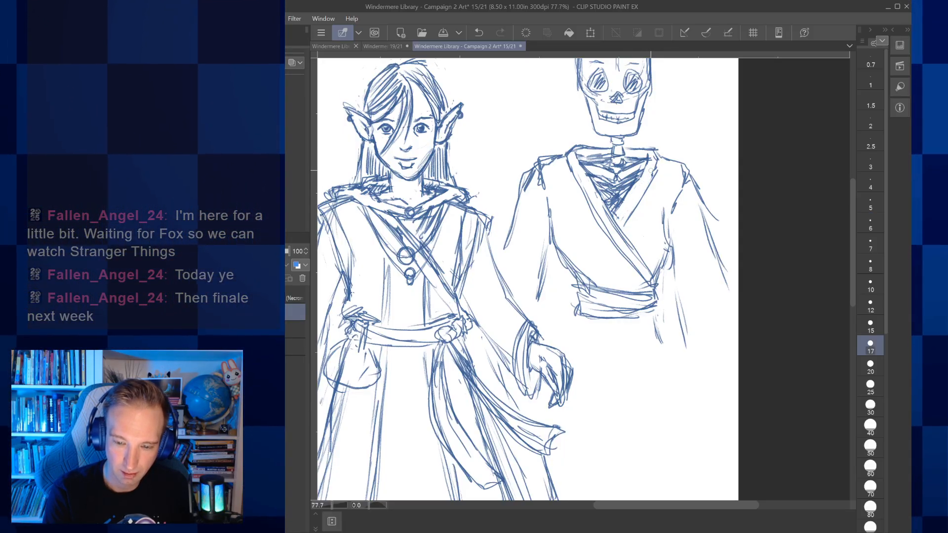
drag(650, 171, 647, 217)
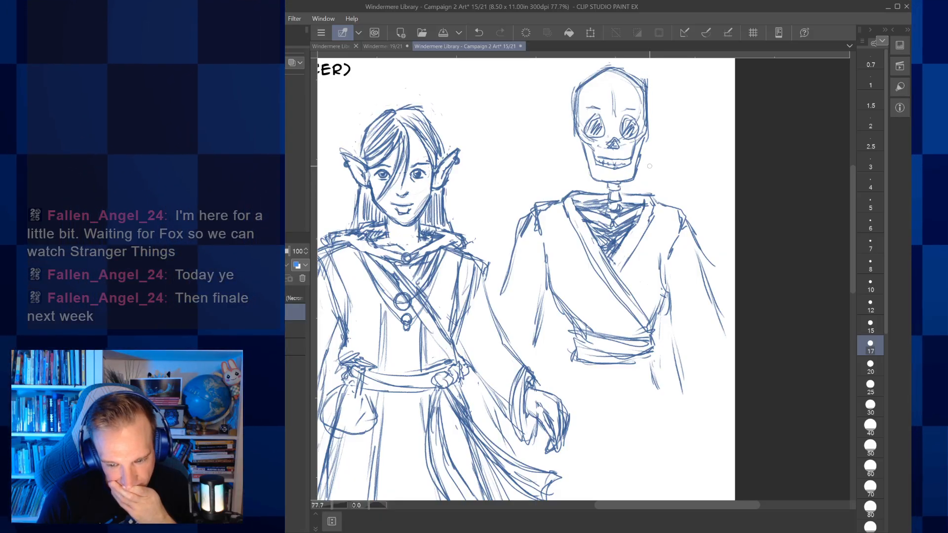
Step: Draw a long oval cuff opening on the sleeve nearest the page edge, and start the robe's skirt lines below the sash
key(p)
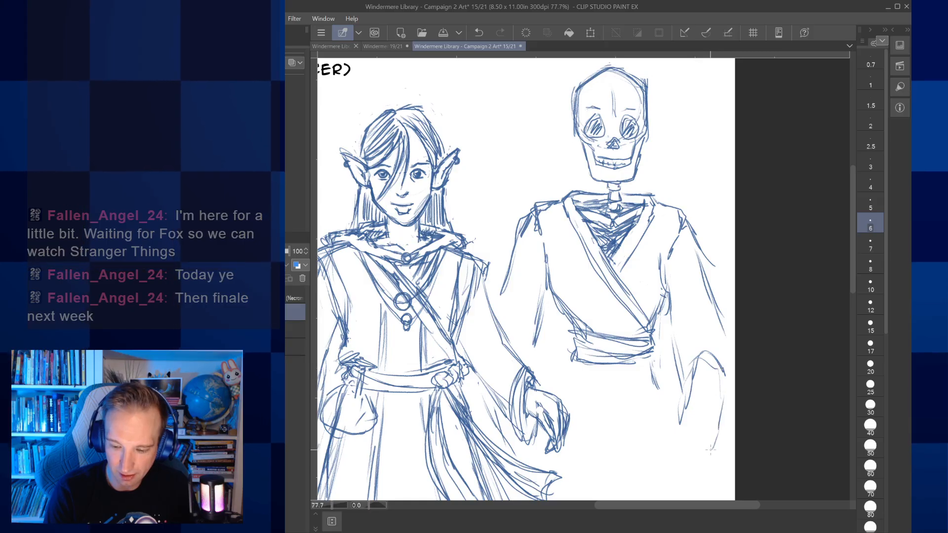
mouse_move(712, 448)
mouse_down()
mouse_move(682, 427)
mouse_move(701, 459)
mouse_up()
drag(680, 405, 698, 461)
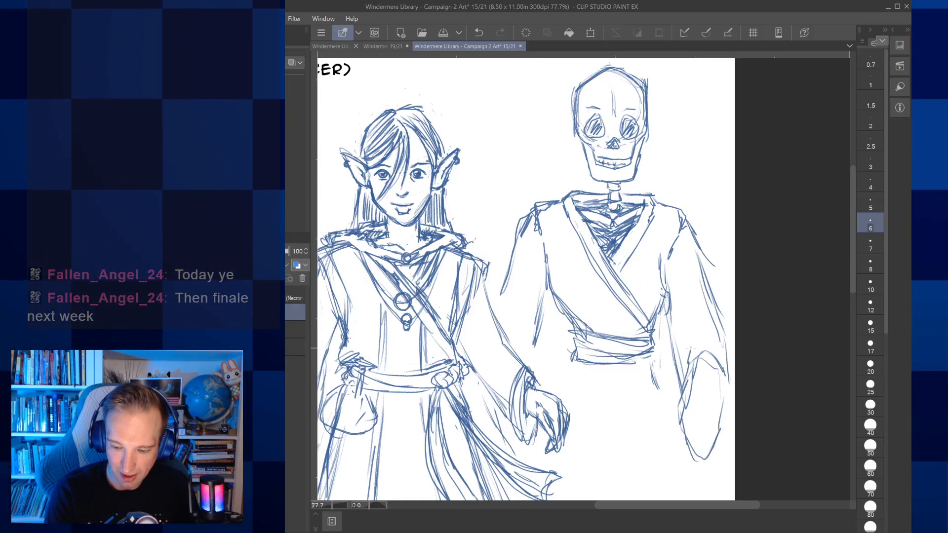
drag(690, 349, 709, 345)
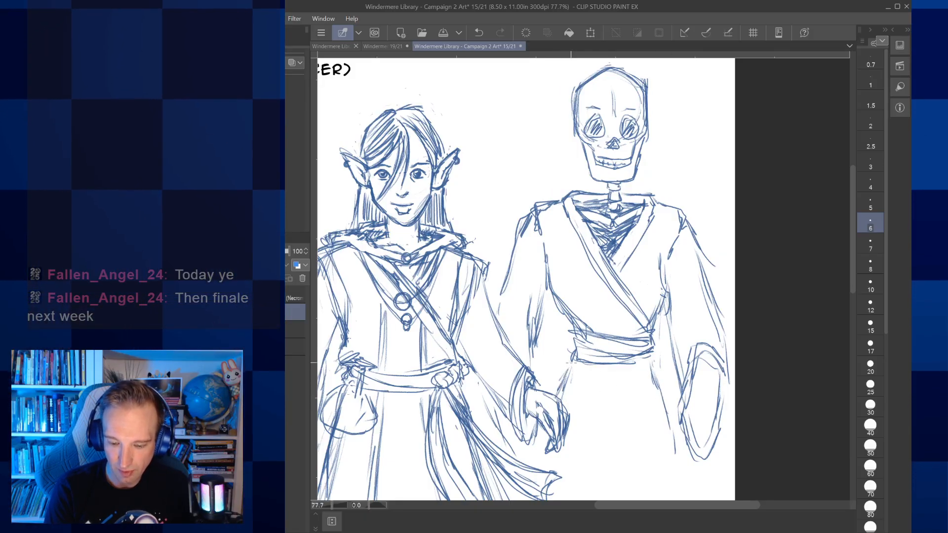
Step: Draw the long vertical folds of the skeleton's robe skirt and a light hemline across their lower ends
drag(568, 367, 556, 249)
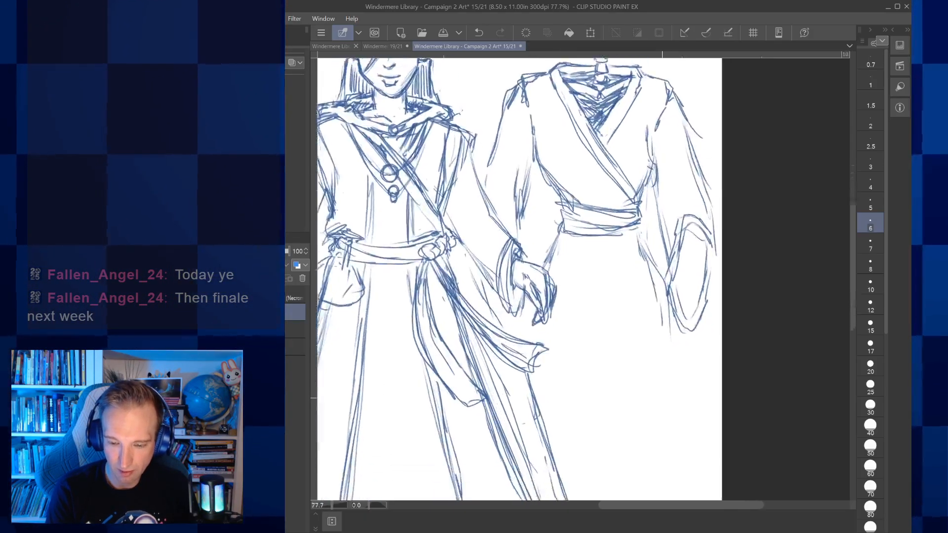
drag(662, 398, 651, 335)
drag(647, 292, 664, 416)
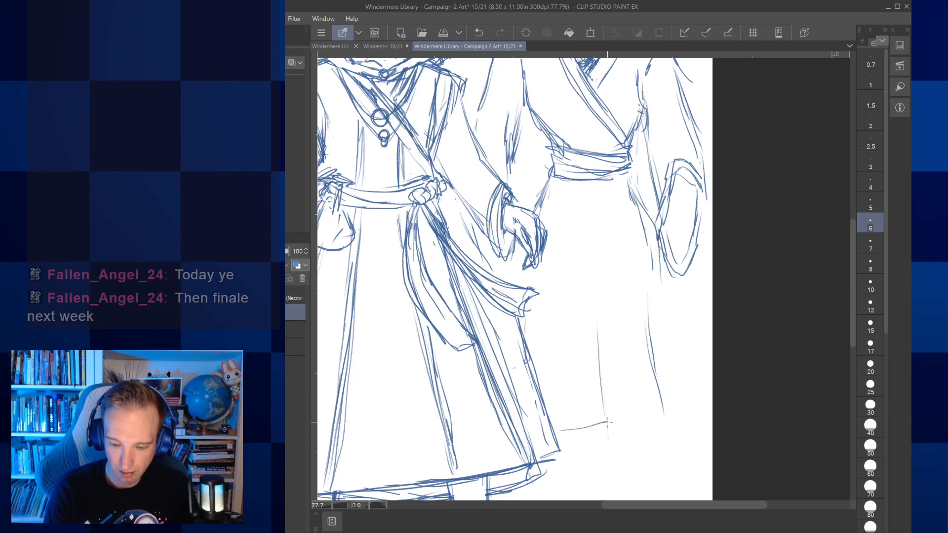
drag(607, 422, 669, 435)
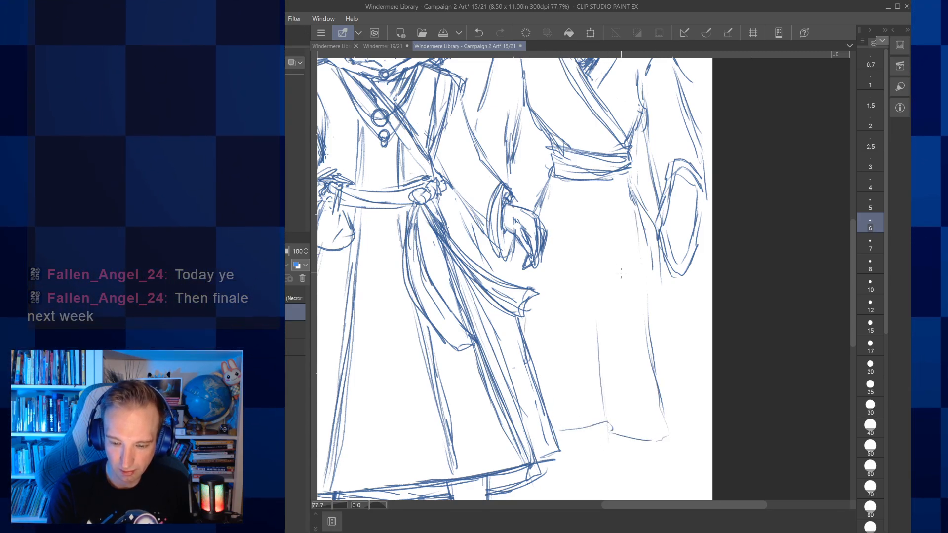
Step: Sketch the skeleton's boot shaft below the robe hem, with a curved upper rim and two side lines
scroll(601, 397, down, 2)
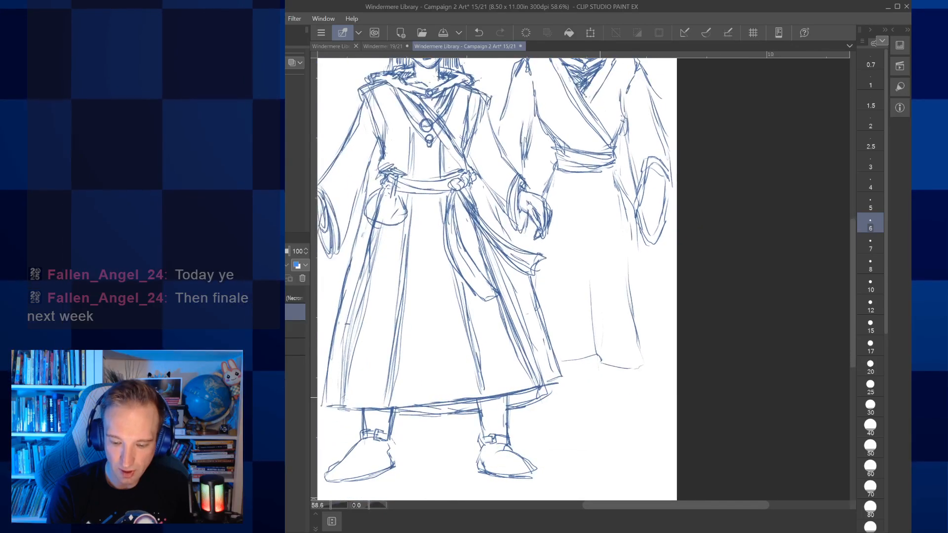
drag(603, 374, 611, 427)
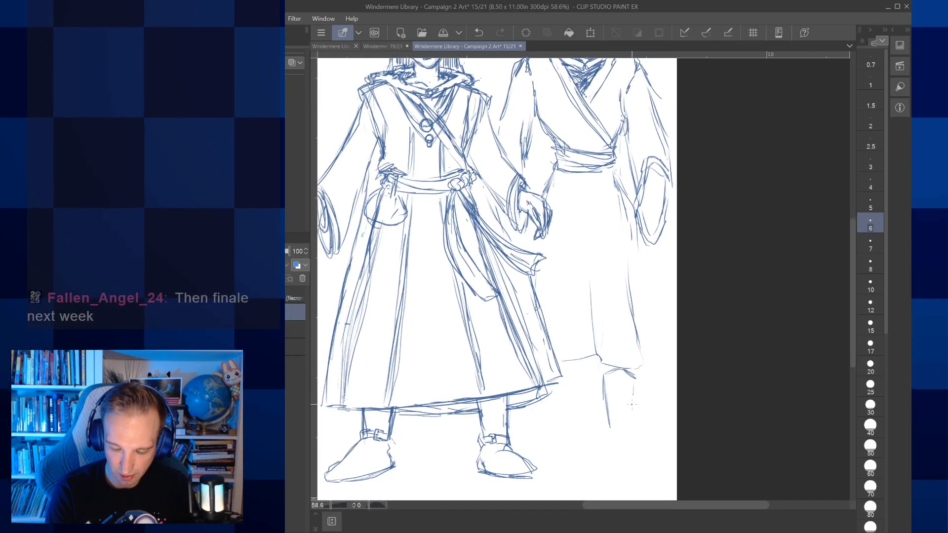
drag(633, 381, 632, 433)
drag(604, 379, 608, 455)
Step: Draw two curved straps with small buckles across the boot shaft below the skeleton's robe
drag(608, 407, 627, 403)
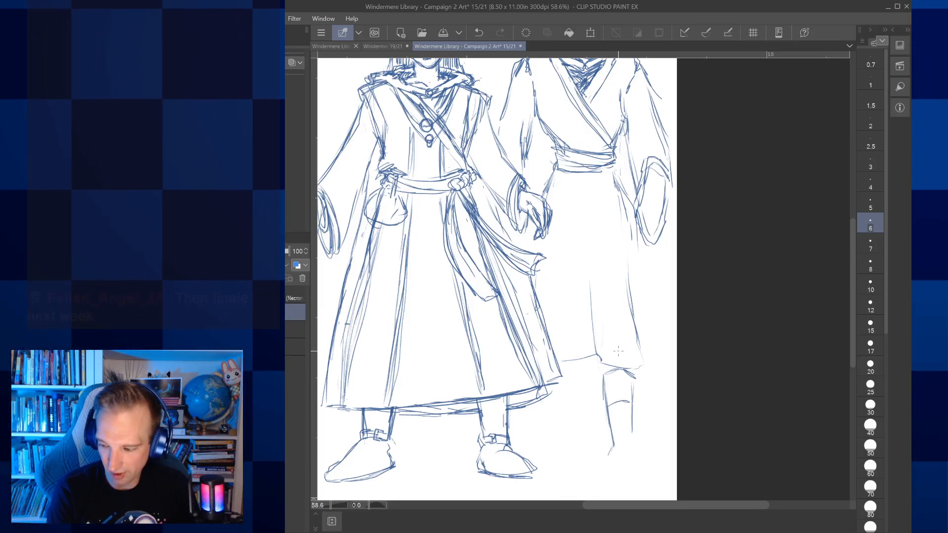
scroll(627, 402, up, 3)
drag(582, 410, 635, 405)
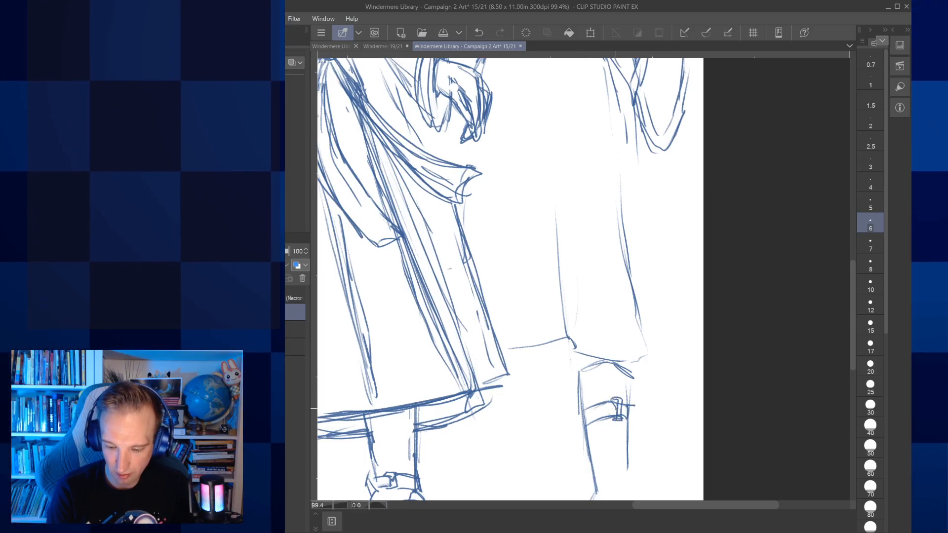
mouse_move(587, 436)
mouse_down()
mouse_move(630, 430)
mouse_move(615, 441)
mouse_up()
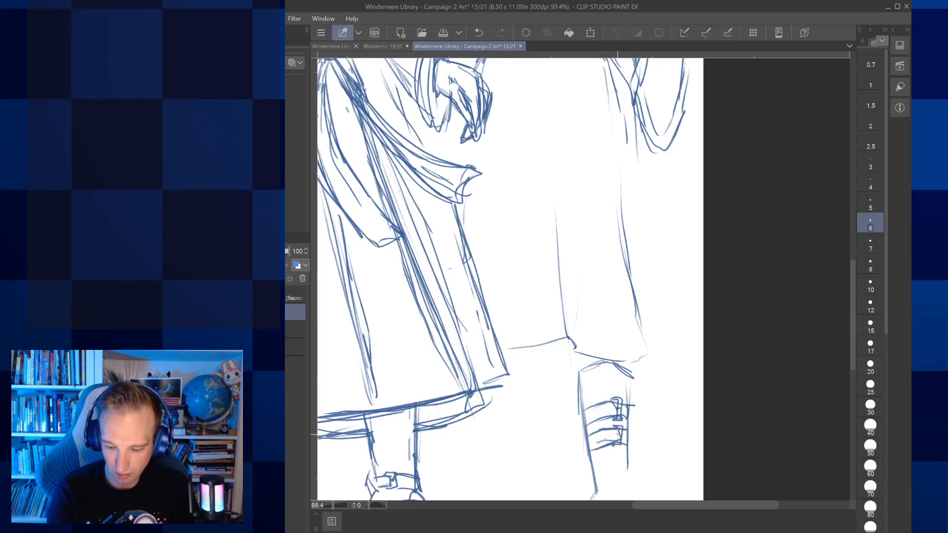
Step: Draw the foot, sole and toe of the skeleton's strapped boot, close its shaft, and double the curved upper rim
scroll(585, 416, down, 3)
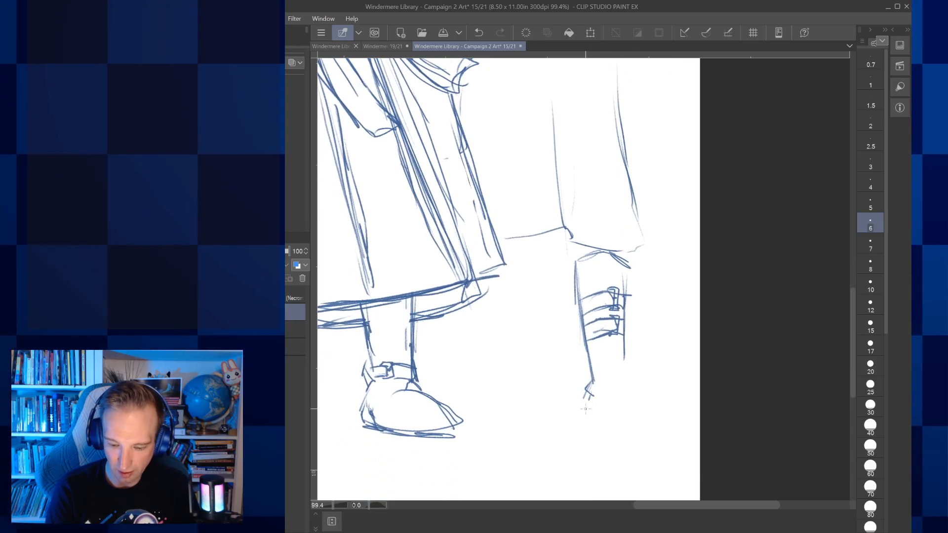
drag(585, 416, 651, 434)
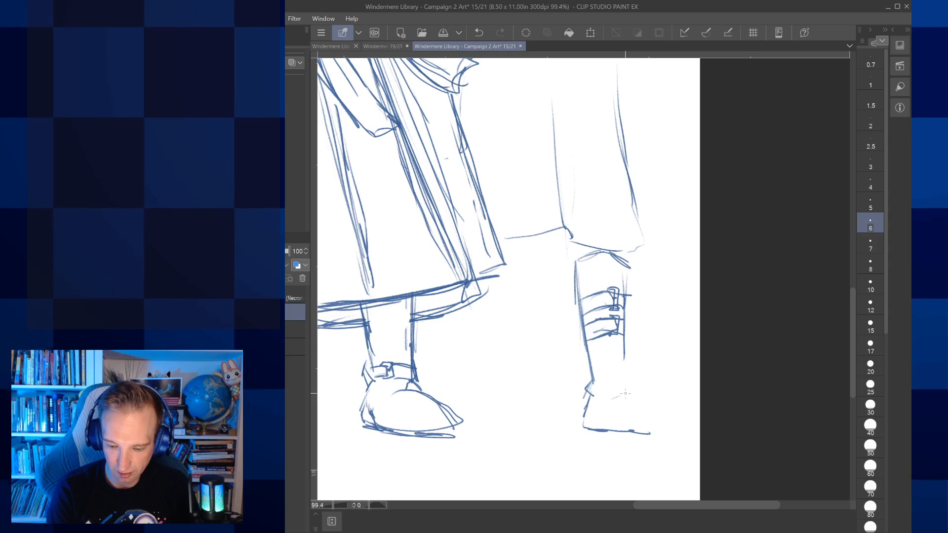
mouse_move(653, 408)
mouse_down()
mouse_move(679, 428)
mouse_move(654, 407)
mouse_move(628, 431)
mouse_up()
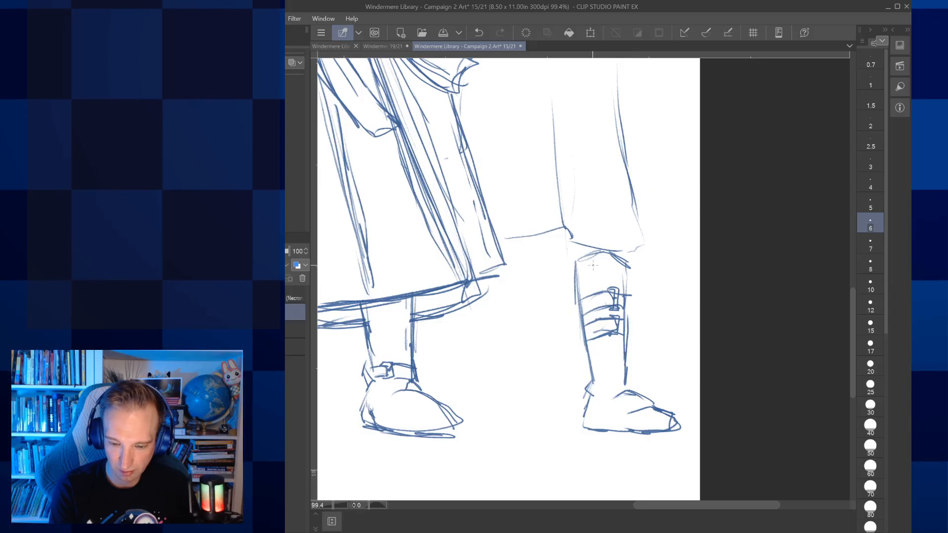
drag(586, 266, 606, 259)
mouse_move(606, 259)
mouse_down()
mouse_move(632, 269)
mouse_move(590, 255)
mouse_up()
Step: Start the other boot's cuff beside the drow's hem corner, and add a buckled strap to the drow's leg just below her hem
drag(515, 242, 514, 283)
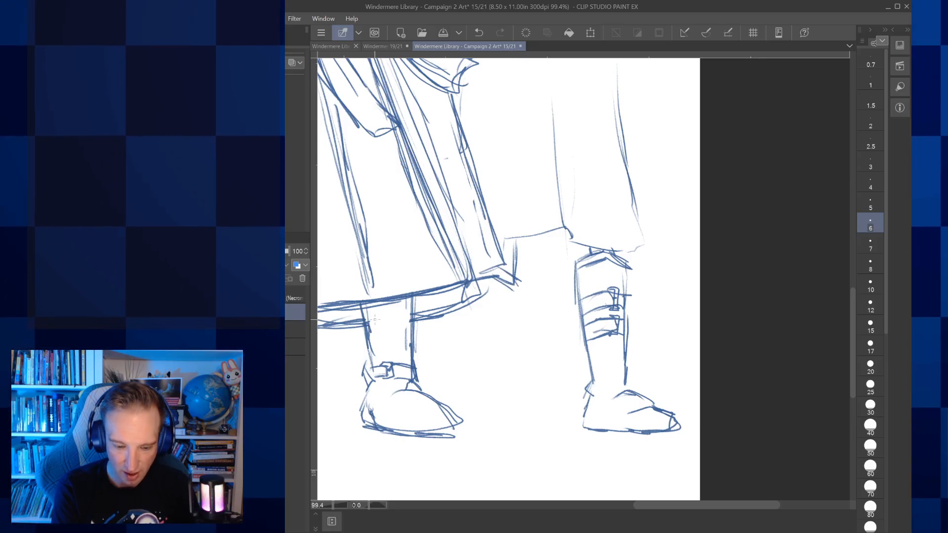
drag(376, 318, 402, 314)
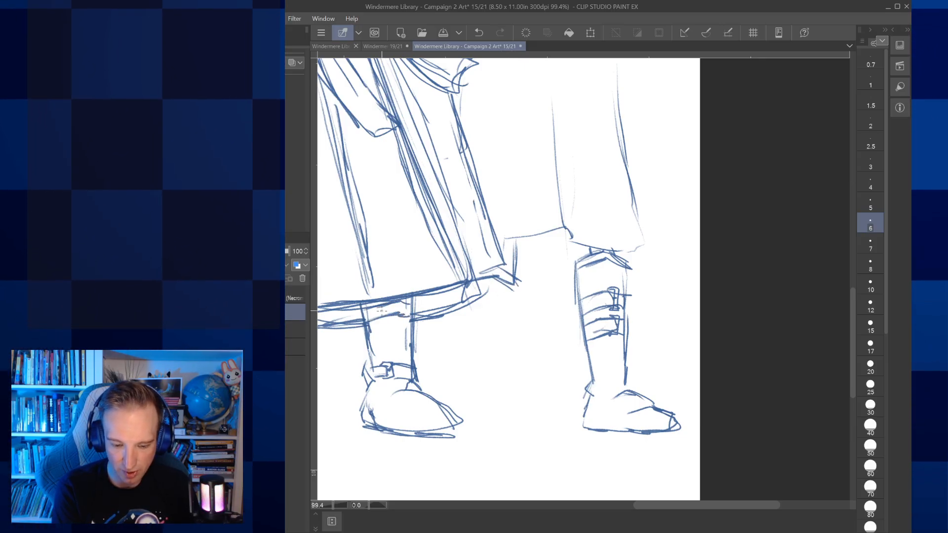
mouse_move(377, 306)
mouse_down()
mouse_move(379, 320)
mouse_move(388, 318)
mouse_move(384, 304)
mouse_move(544, 297)
mouse_up()
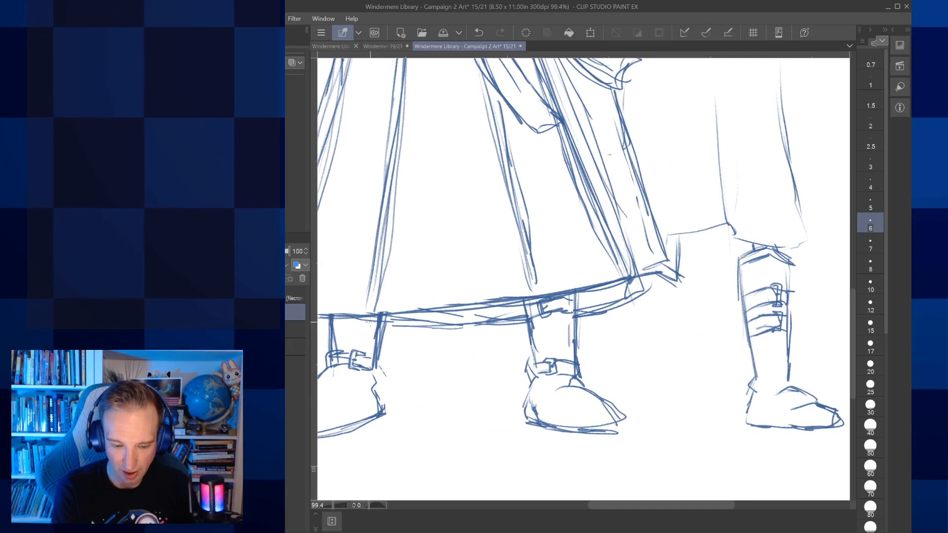
Step: Draw the skeleton's second boot partly behind the drow's foot, and add buckled straps around both of the skeleton's ankles
mouse_move(671, 267)
mouse_down()
mouse_move(589, 277)
mouse_move(587, 373)
mouse_up()
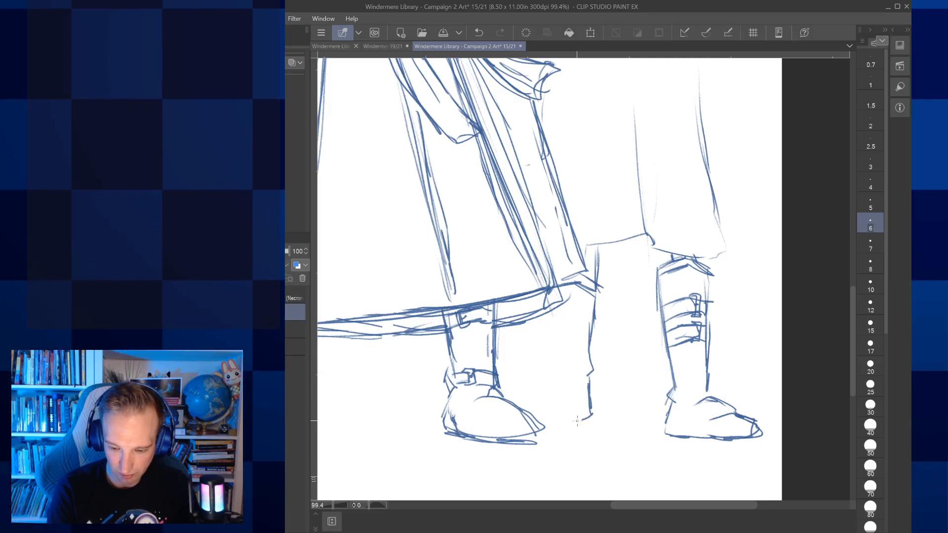
mouse_move(506, 399)
mouse_down()
mouse_move(554, 367)
mouse_move(557, 295)
mouse_up()
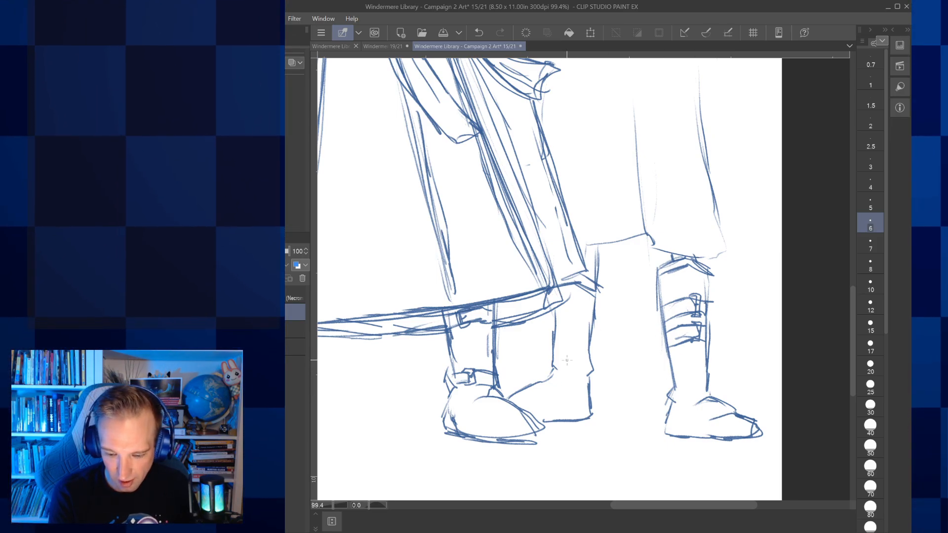
drag(554, 359, 570, 362)
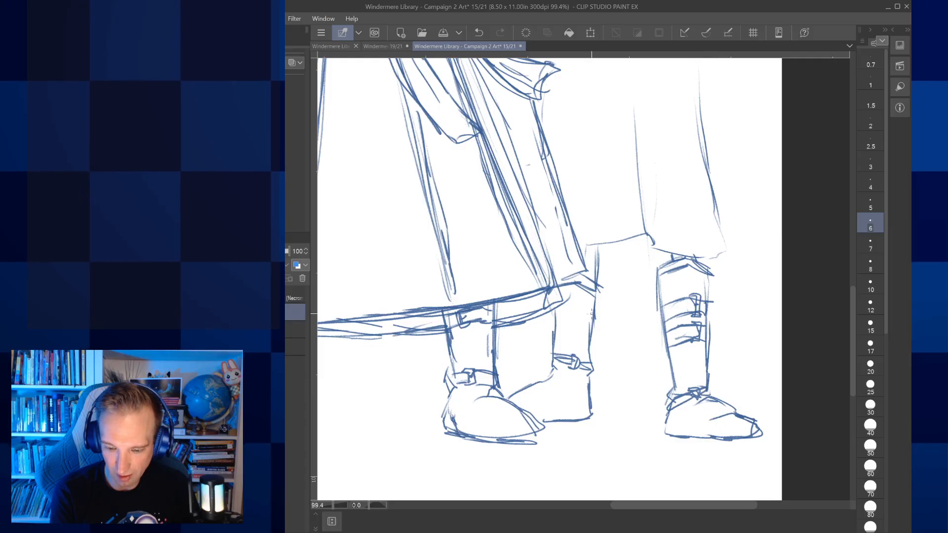
mouse_move(567, 301)
mouse_down()
mouse_move(590, 303)
mouse_move(586, 311)
mouse_up()
Step: Add vertical folds and a hanging sash end to the skeleton's robe skirt, and reinforce its hem
scroll(598, 281, down, 4)
scroll(598, 281, up, 3)
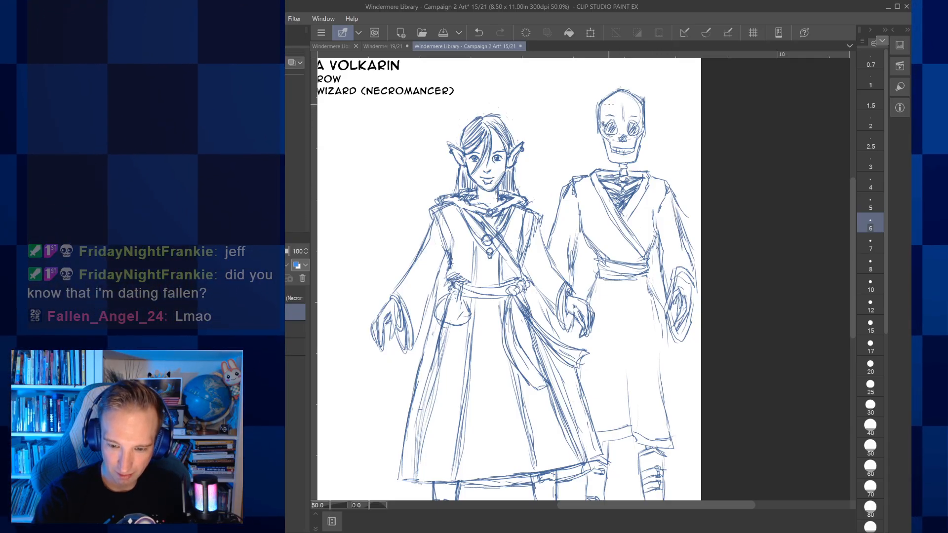
click(479, 32)
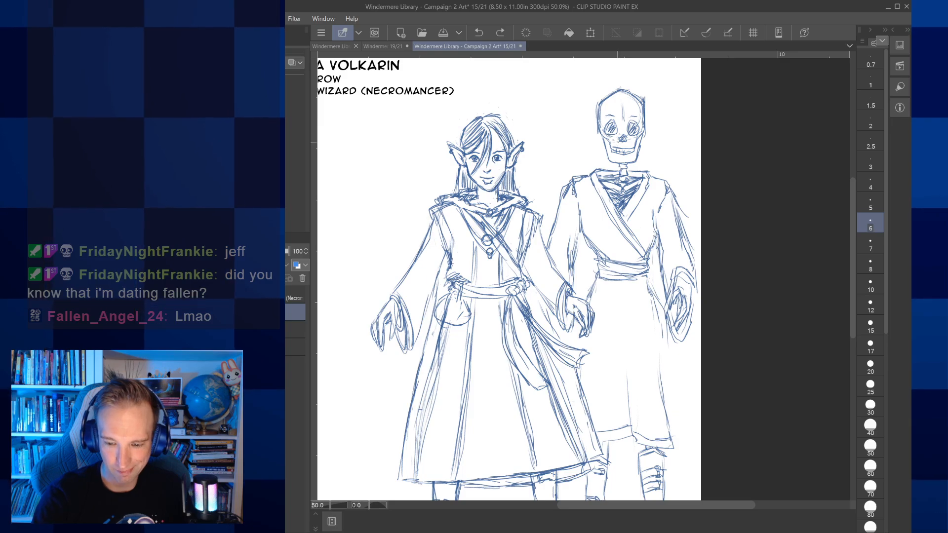
scroll(622, 113, up, 4)
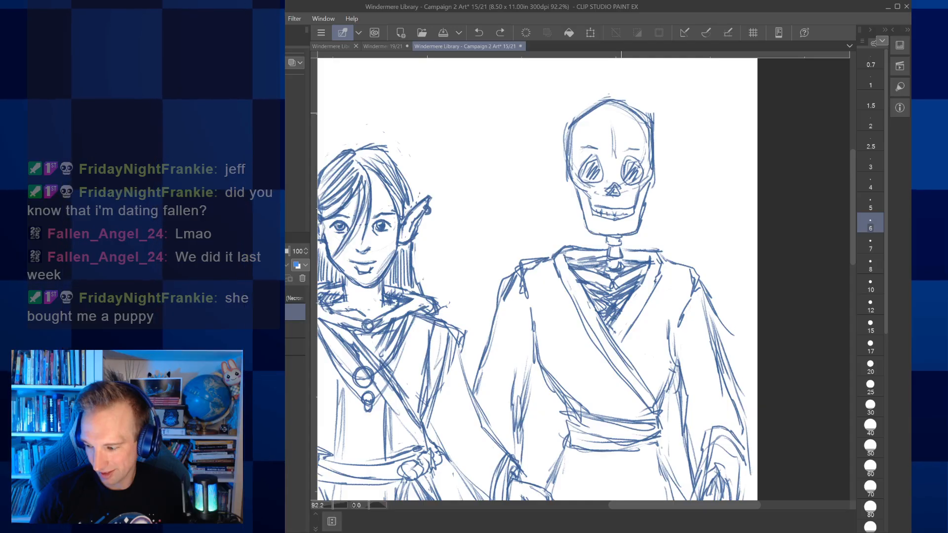
scroll(621, 113, down, 4)
scroll(621, 113, down, 3)
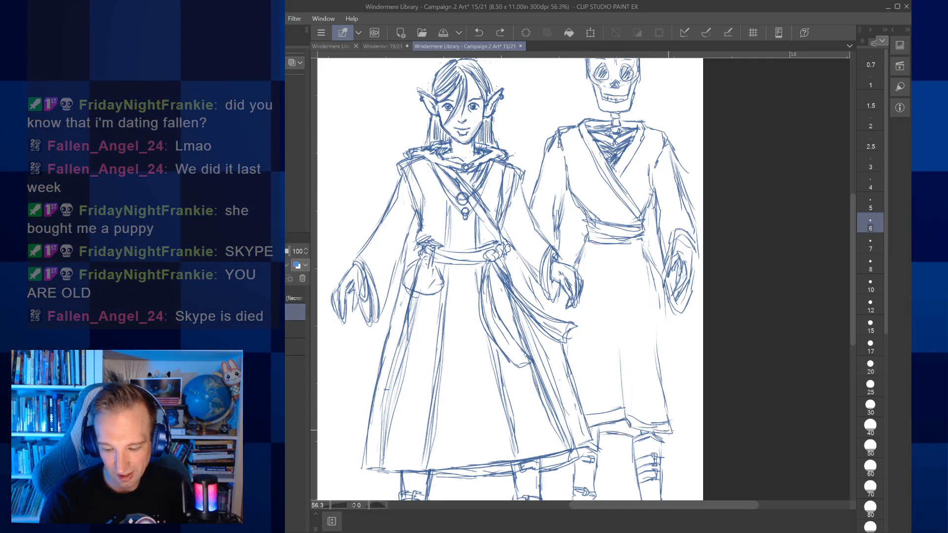
drag(624, 394, 629, 425)
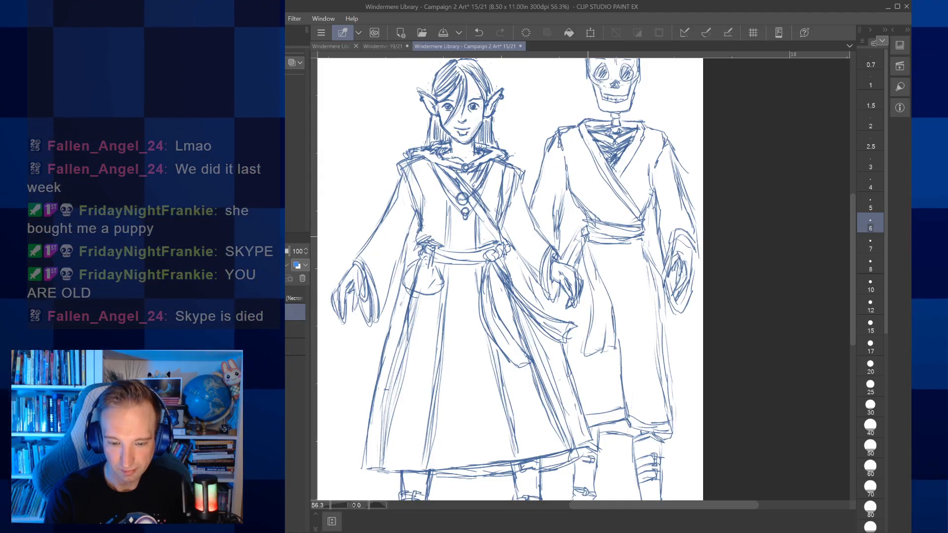
drag(631, 232, 619, 308)
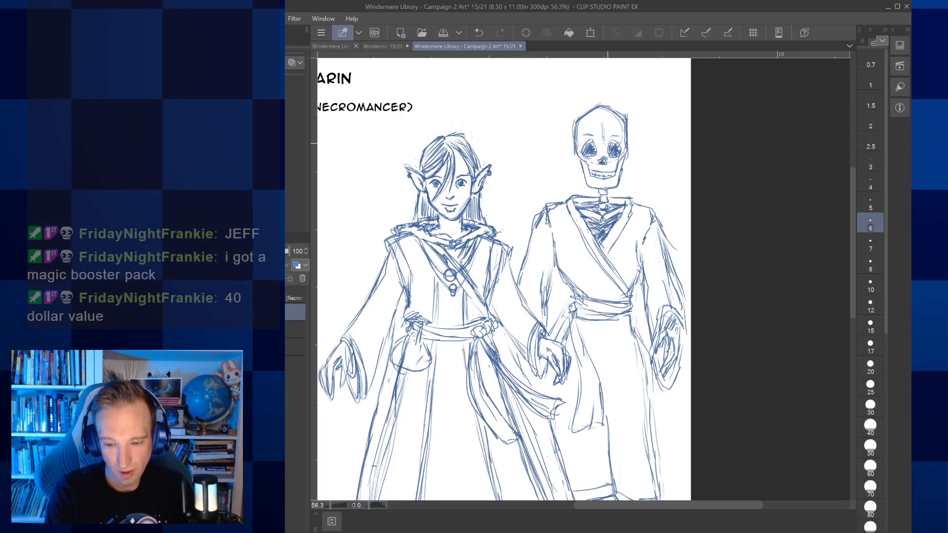
Step: Try to draw a folded collar around the base of the skeleton's neck
key(e)
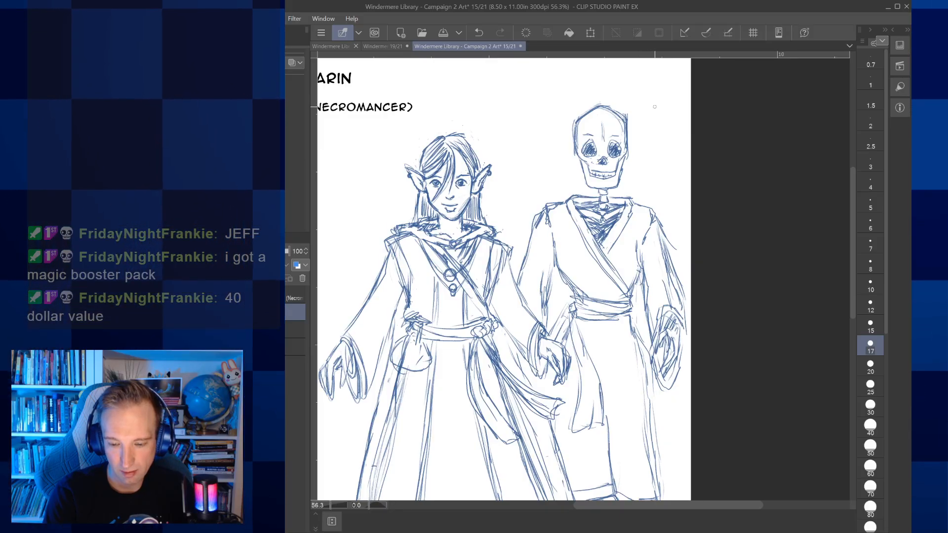
key(p)
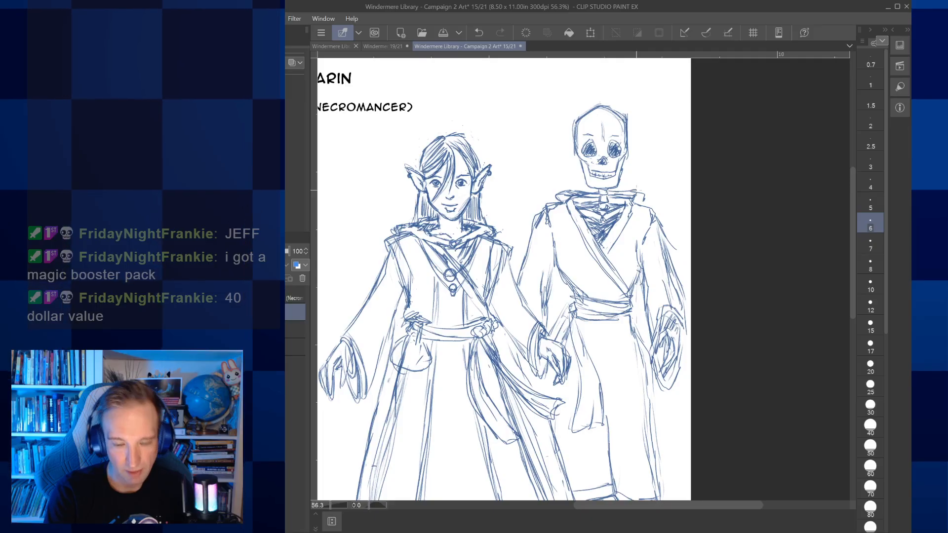
click(479, 33)
click(479, 33)
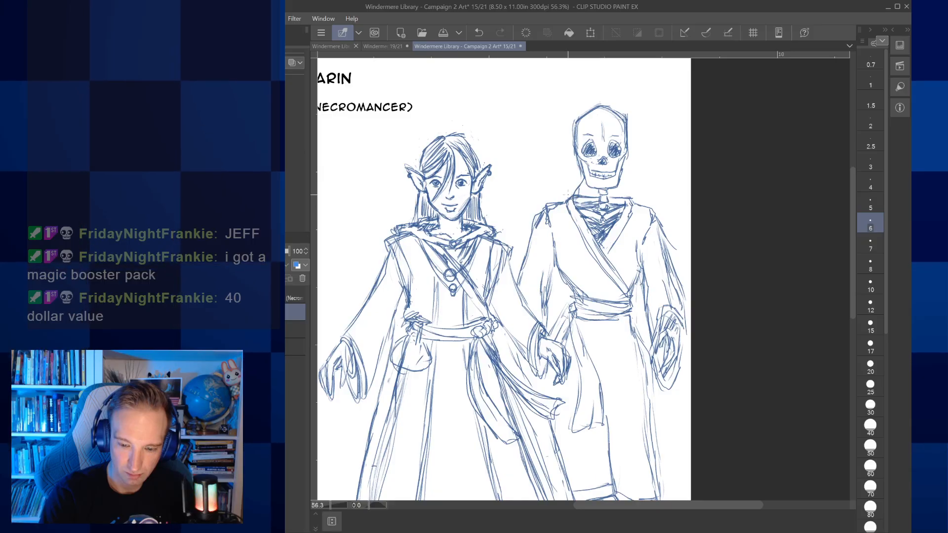
Step: Draw a draped hood around the skeleton's skull, erase overlapping lines, and hatch shadows inside it beside the jaw
drag(571, 192, 561, 126)
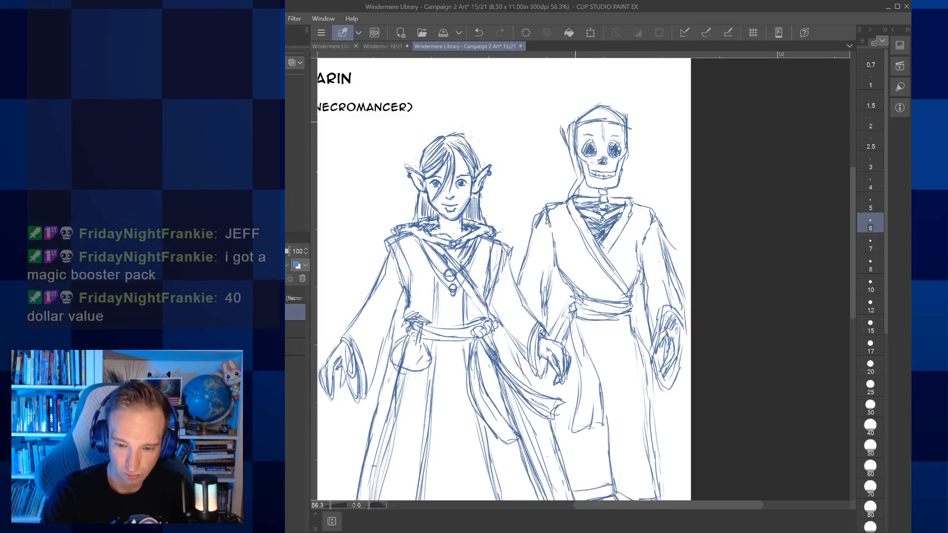
mouse_move(613, 116)
mouse_down()
mouse_move(639, 128)
mouse_move(634, 197)
mouse_up()
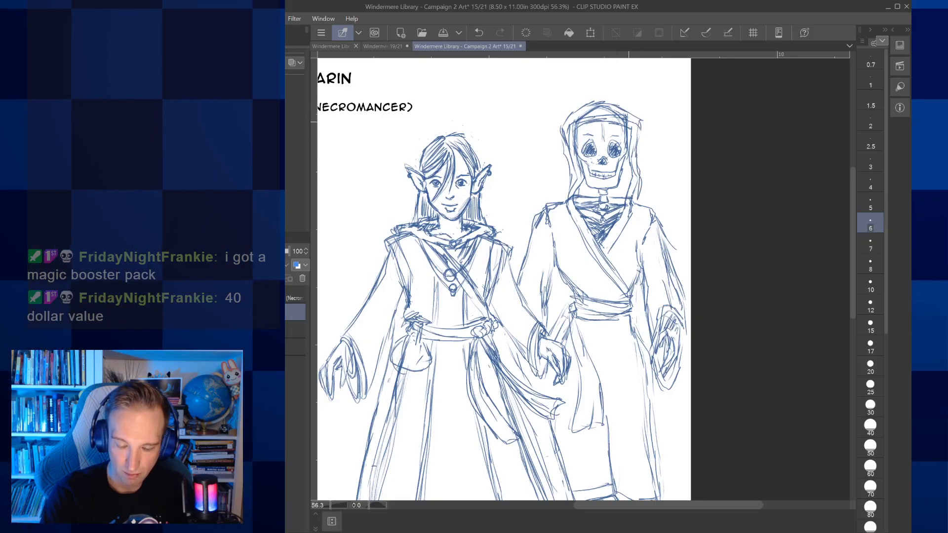
key(e)
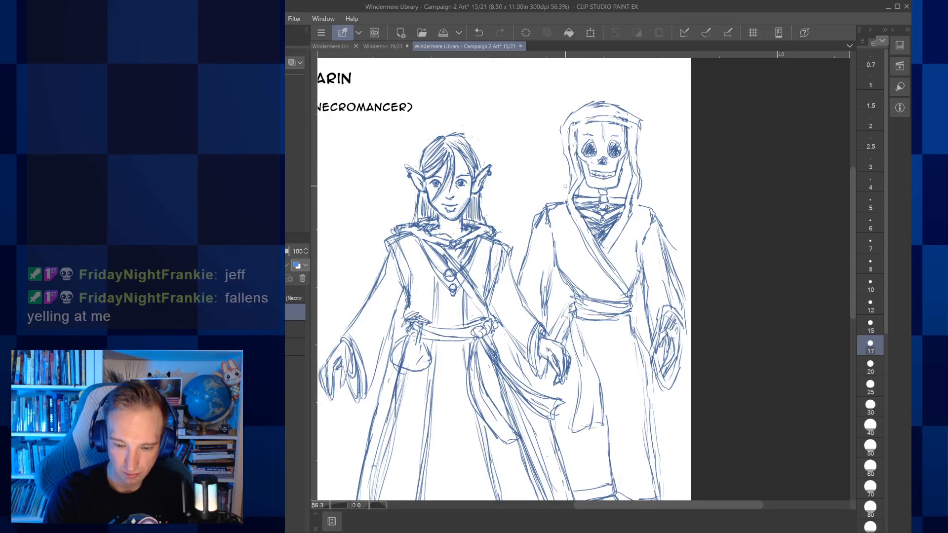
key(p)
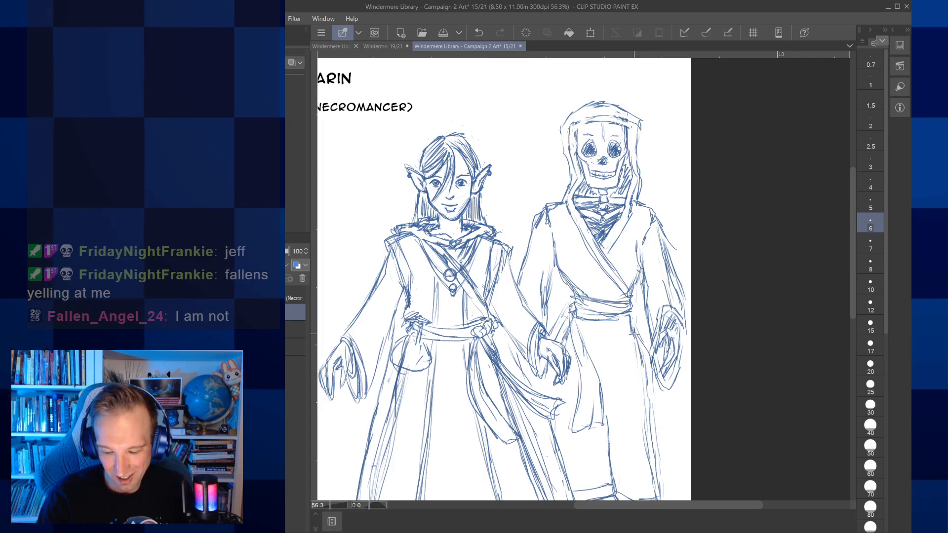
Step: Draw an oval pendant at the crossing of the skeleton's robe neckline, and undo the extra oval beside it
mouse_move(559, 225)
mouse_down()
mouse_move(653, 189)
mouse_move(760, 127)
mouse_move(574, 201)
mouse_up()
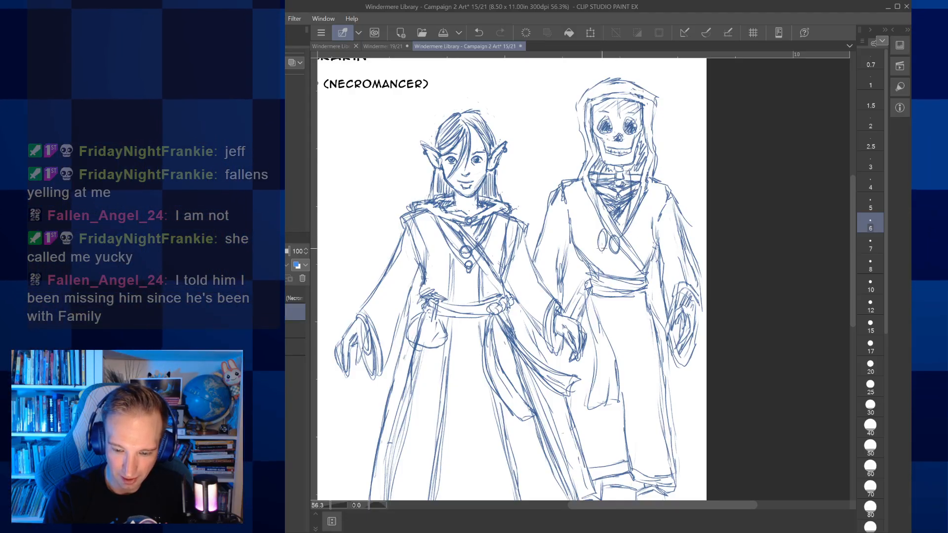
key(ctrl+z)
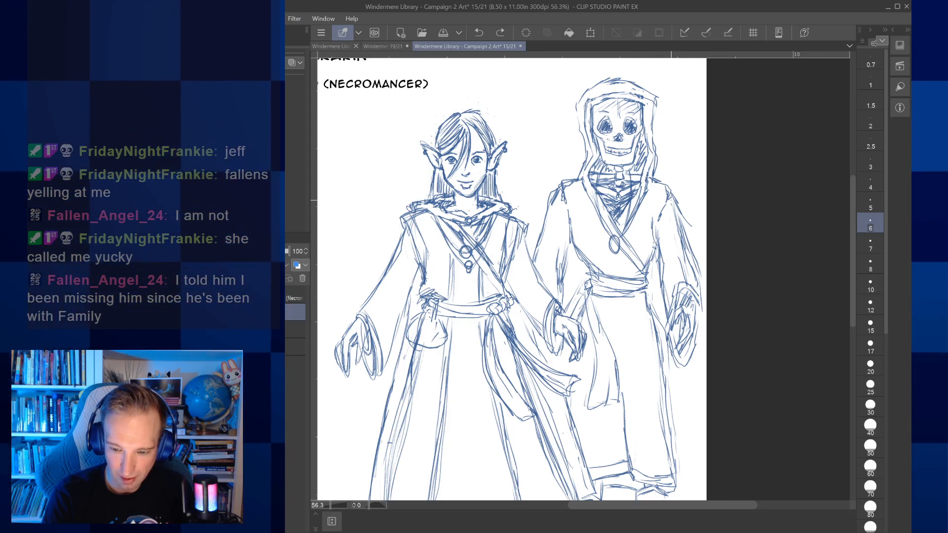
Step: Sketch a ragged, torn edge along the skeleton's robe hem and erase the overlapping lines
mouse_move(656, 308)
mouse_down()
mouse_move(660, 342)
mouse_move(628, 242)
mouse_move(653, 329)
mouse_up()
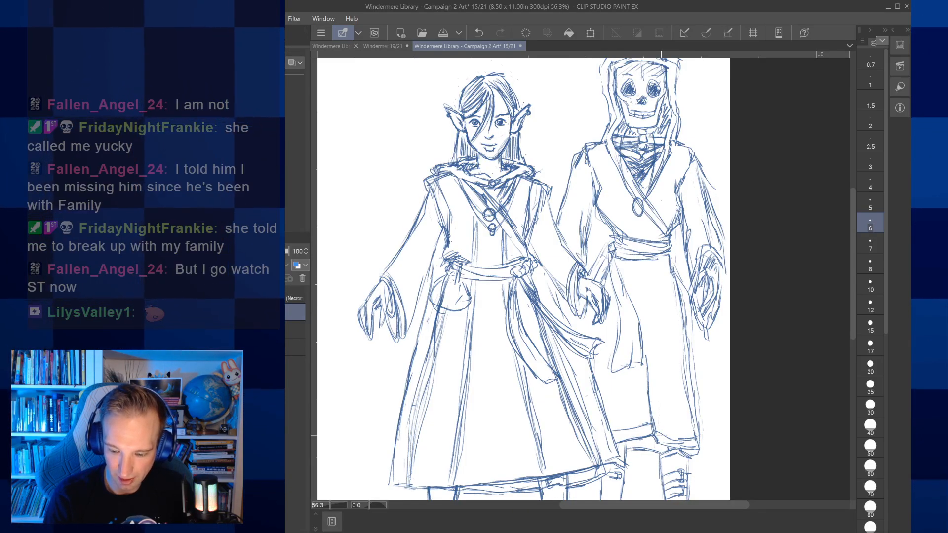
drag(674, 438, 697, 451)
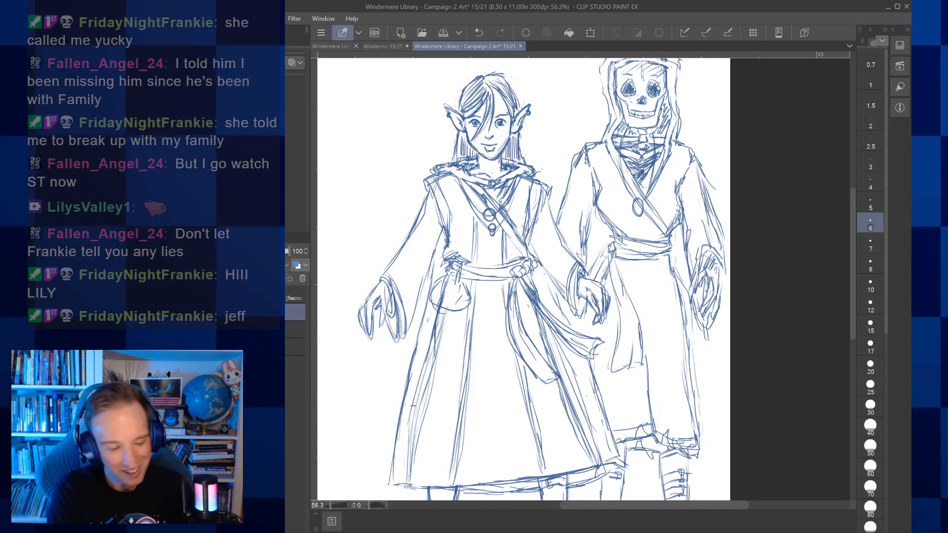
key(e)
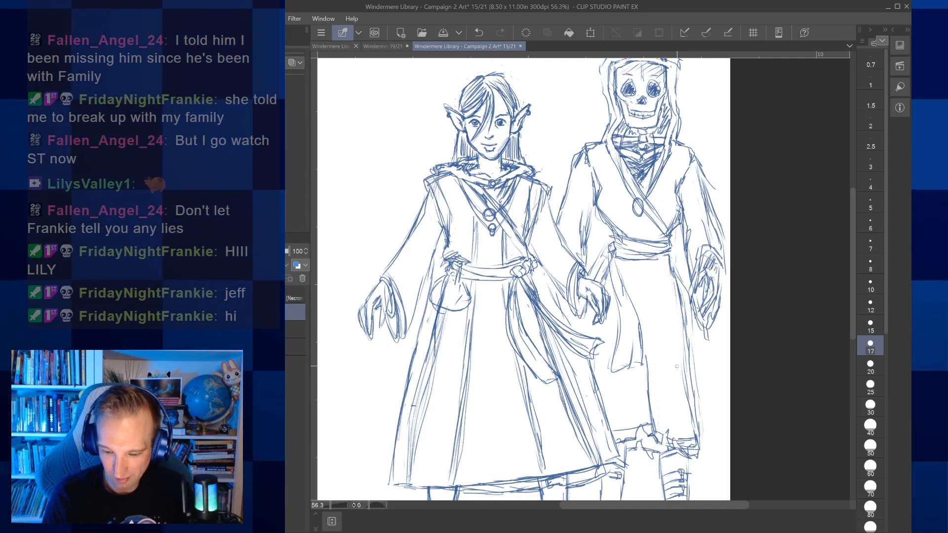
Step: Draw a small shaded ornament on the knot of the skeleton's sash
key(p)
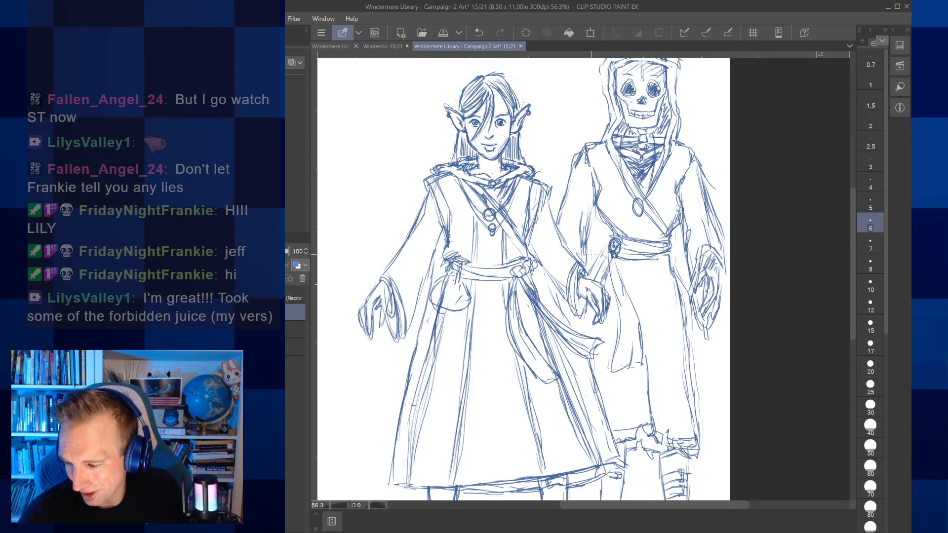
scroll(591, 254, up, 1)
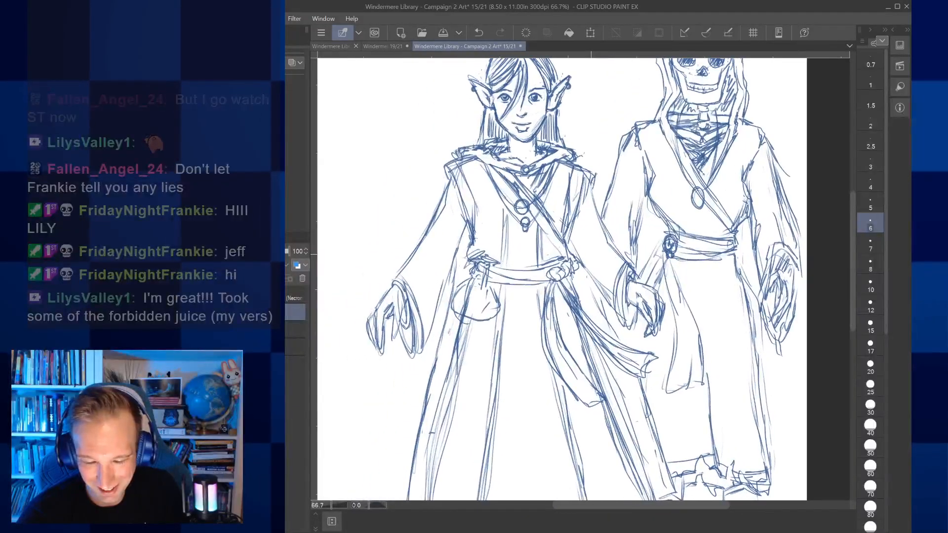
scroll(591, 254, down, 4)
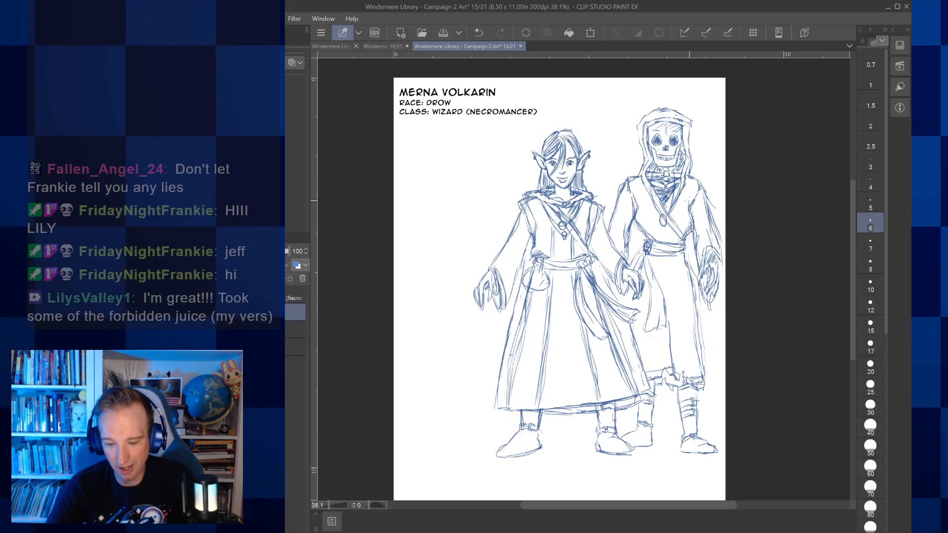
Step: Save the two-figure sketch on page 15/21 and switch to page 19/21
drag(687, 201, 658, 141)
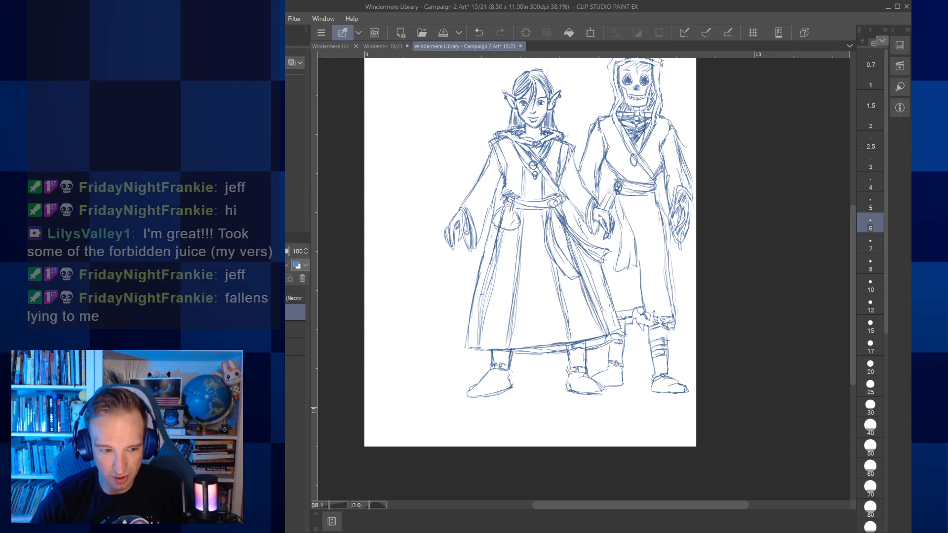
key(ctrl+s)
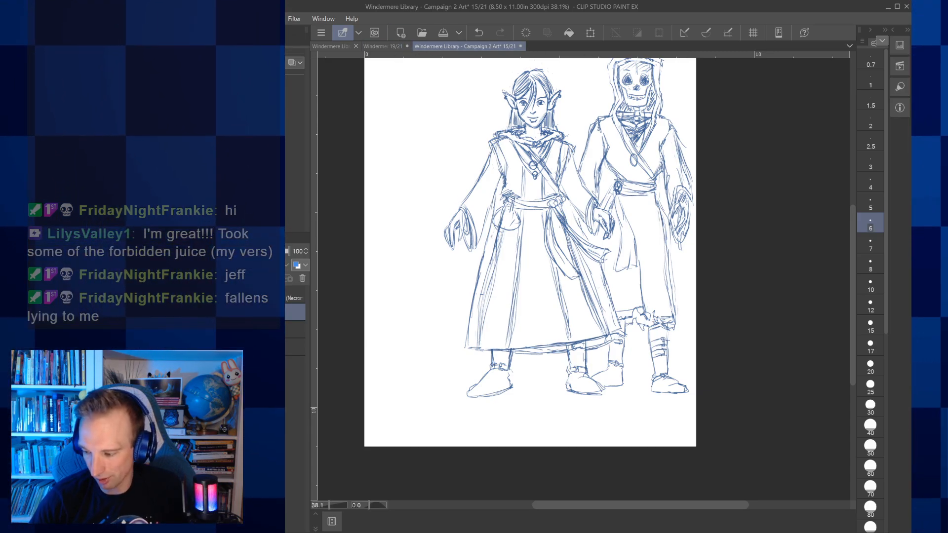
click(379, 46)
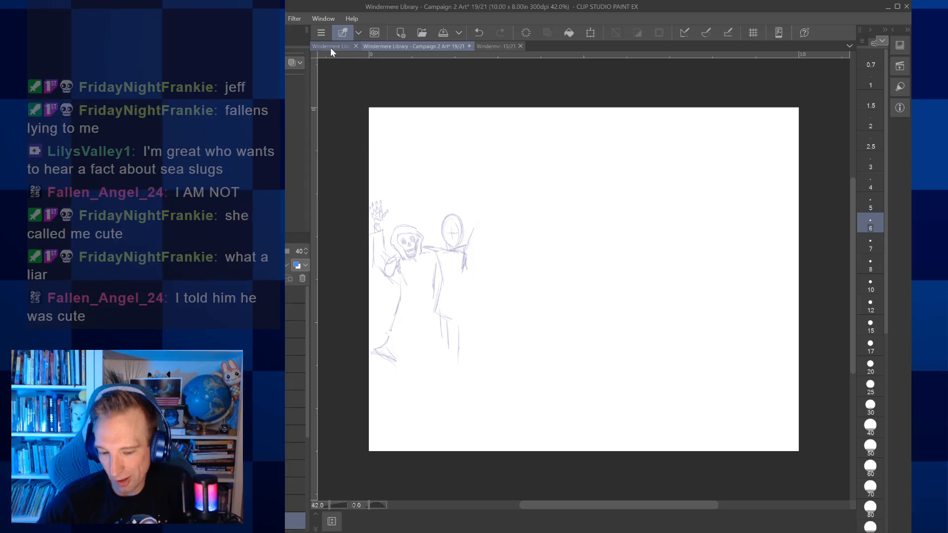
click(499, 45)
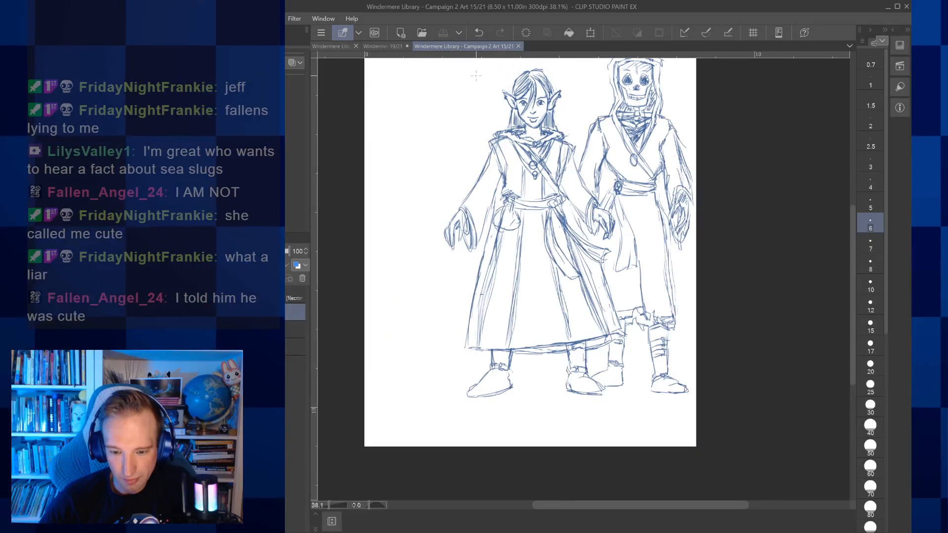
click(389, 46)
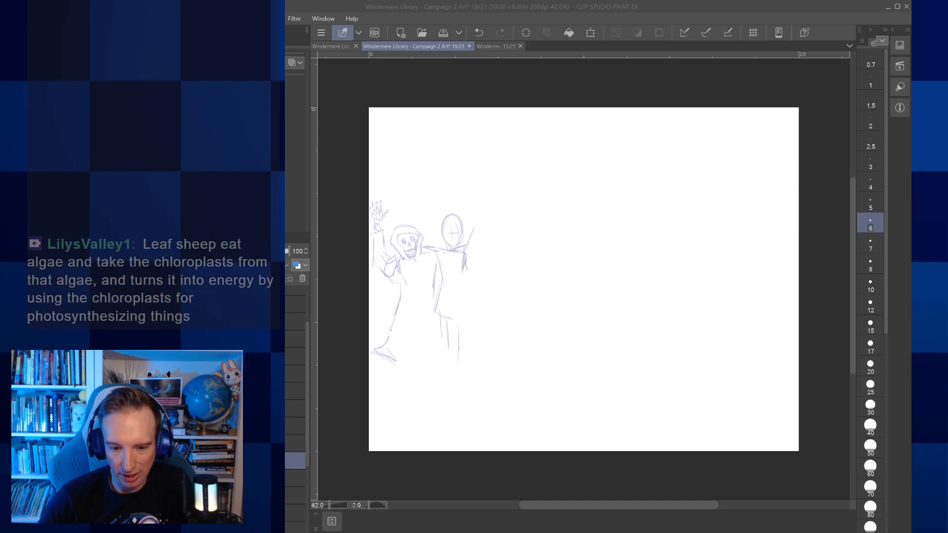
Step: Outline the elf's head in blue over the rough oval beside the hooded skeleton on page 19/21, with pointed ears on both sides
click(674, 528)
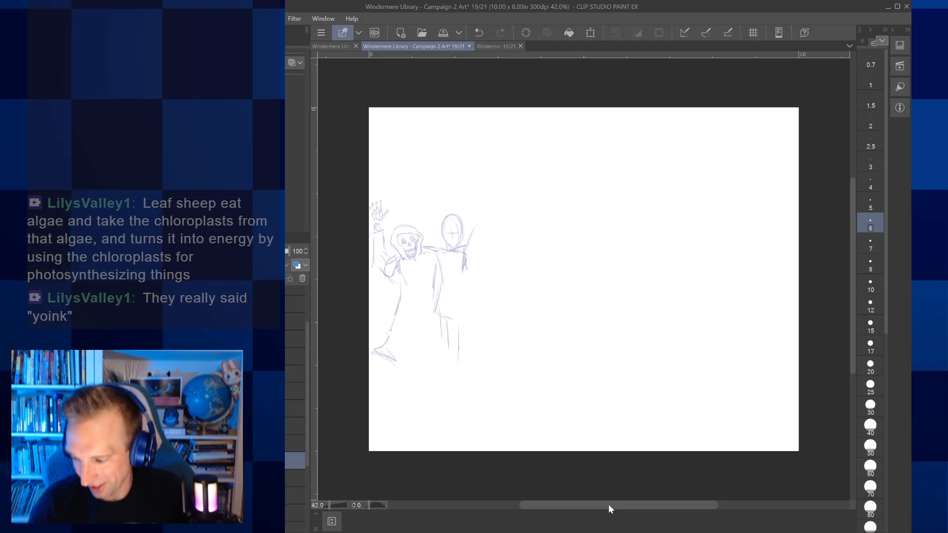
drag(493, 296, 542, 305)
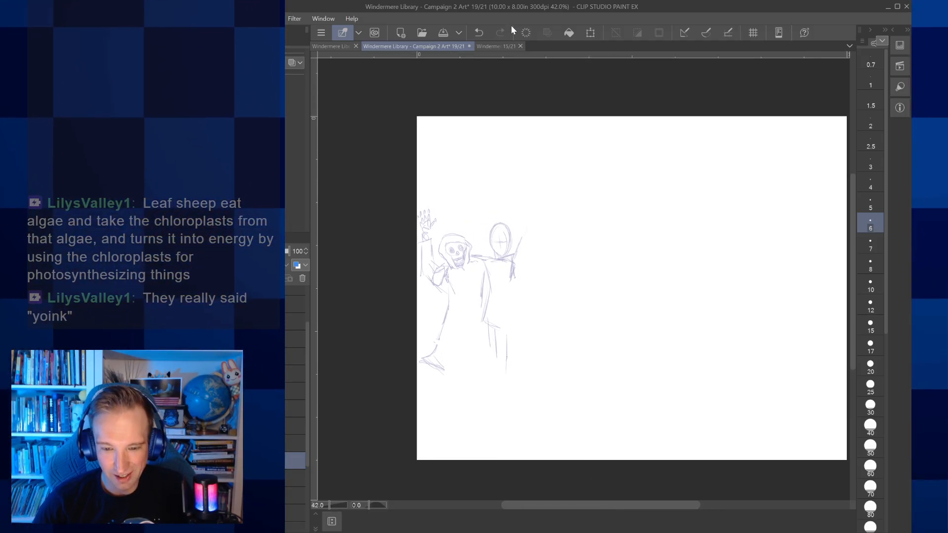
click(489, 44)
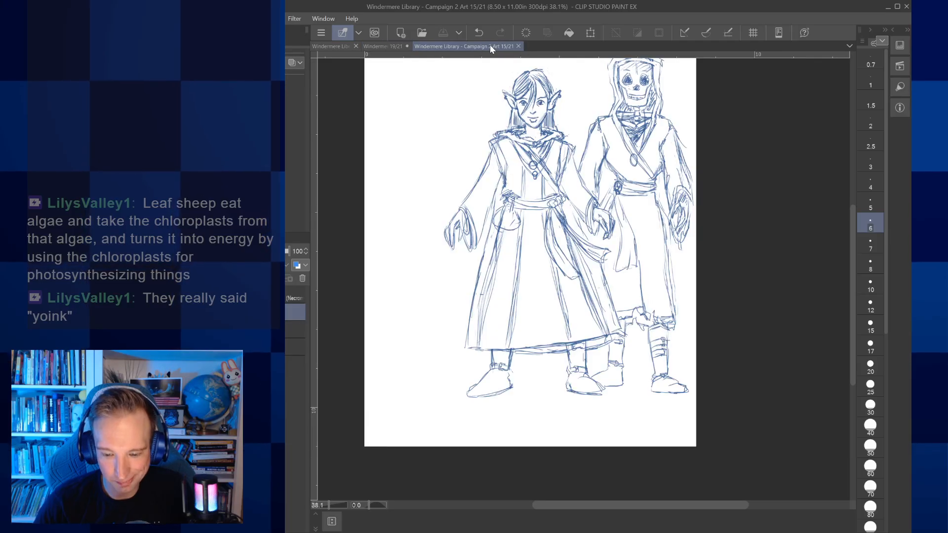
click(388, 46)
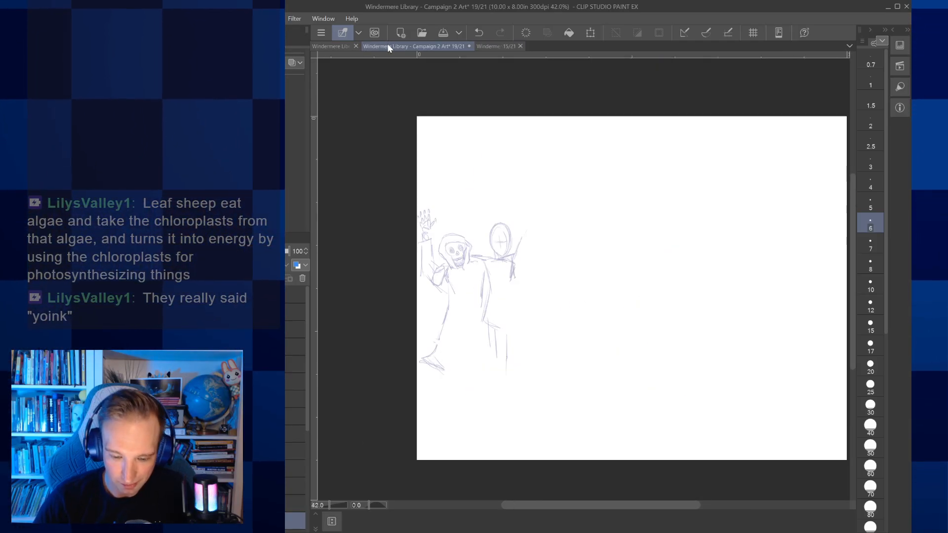
scroll(517, 244, up, 5)
drag(518, 244, 547, 292)
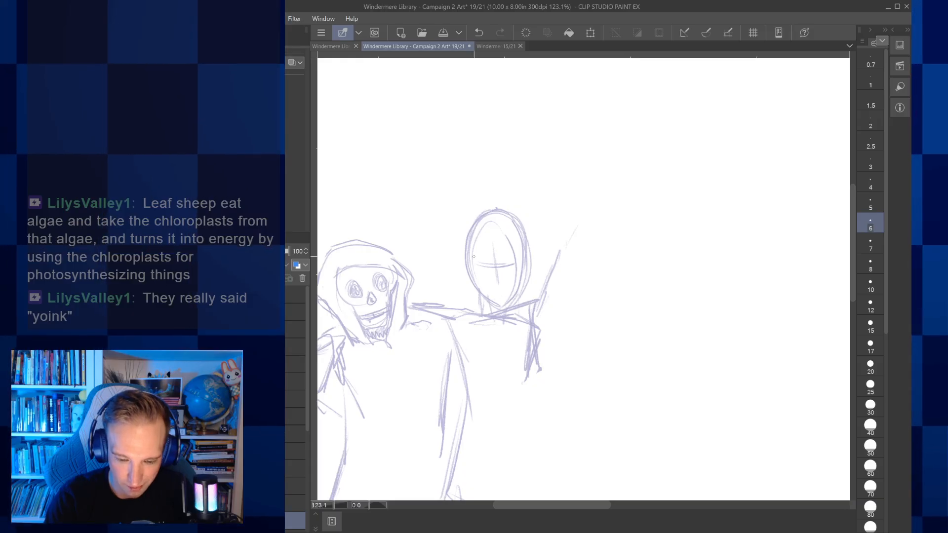
drag(472, 233, 505, 213)
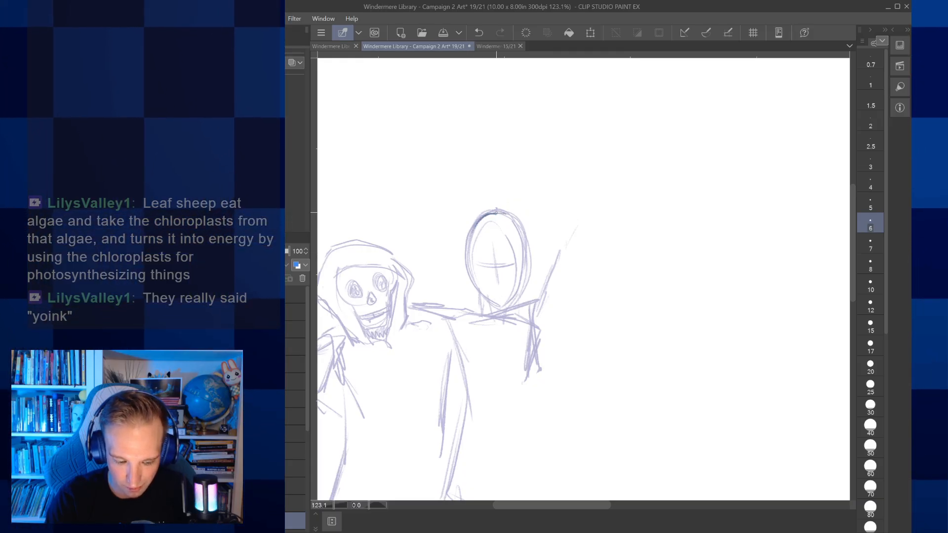
drag(306, 408, 306, 411)
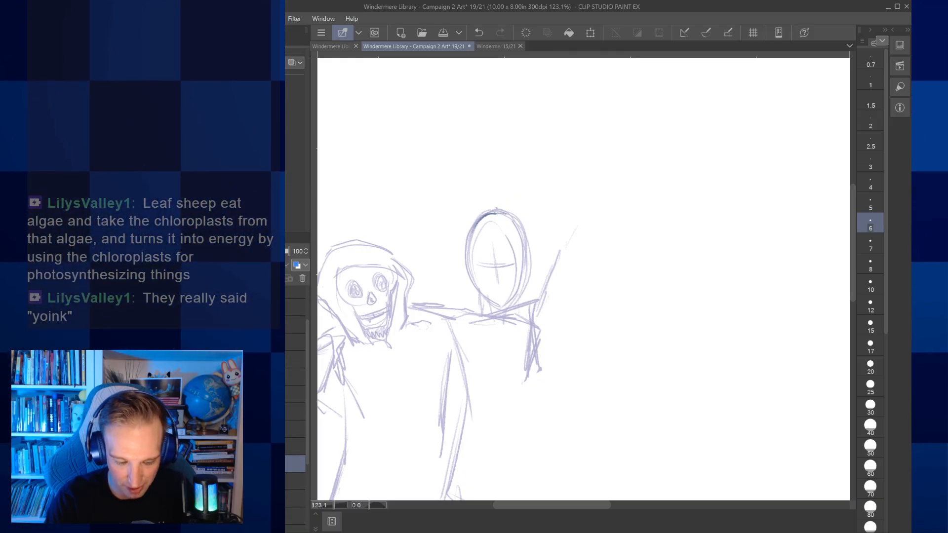
mouse_move(469, 237)
mouse_down()
mouse_move(506, 217)
mouse_move(520, 245)
mouse_up()
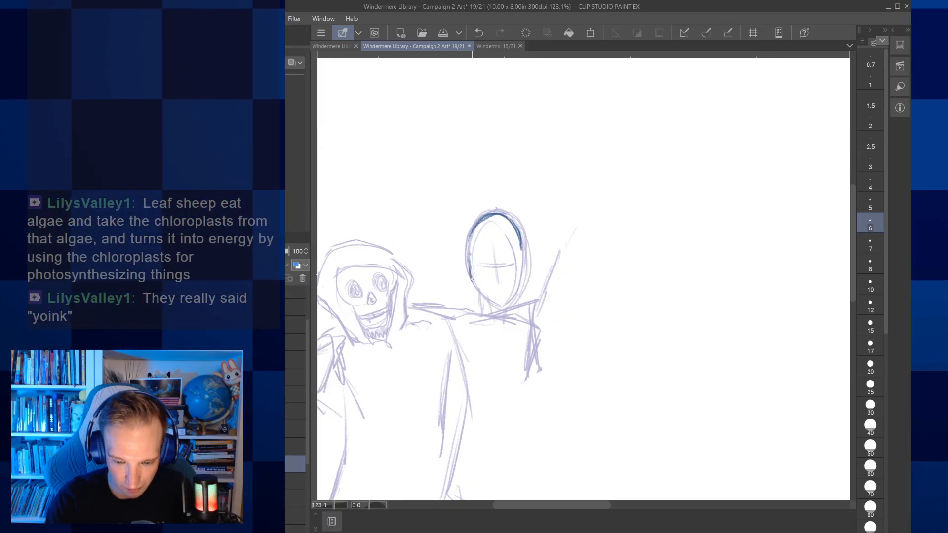
mouse_move(489, 301)
mouse_down()
mouse_move(510, 301)
mouse_move(518, 257)
mouse_up()
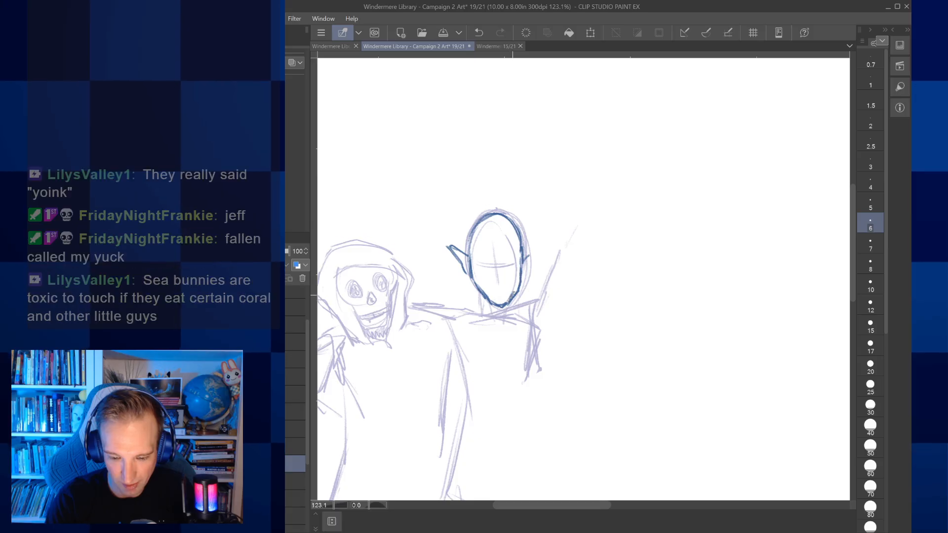
mouse_move(524, 259)
mouse_down()
mouse_move(545, 241)
mouse_move(530, 269)
mouse_move(540, 246)
mouse_up()
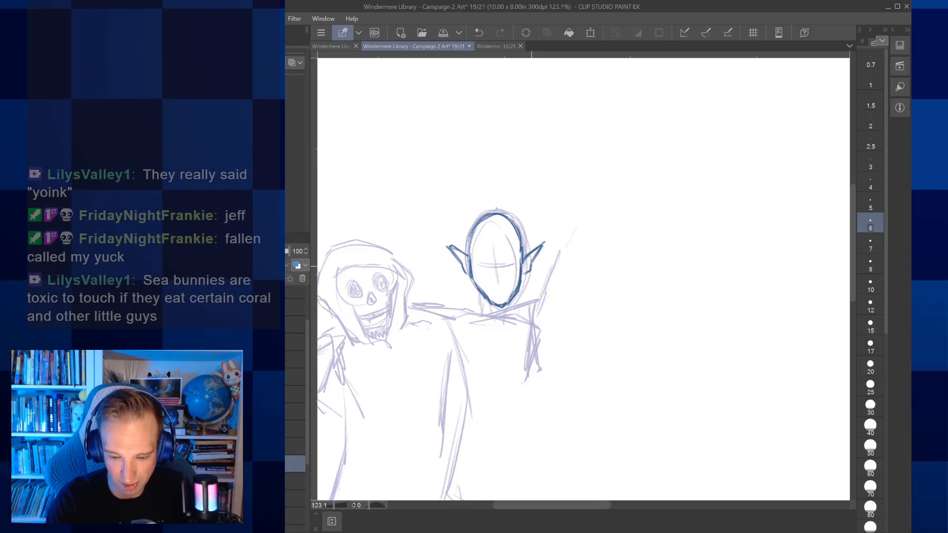
drag(467, 258, 465, 271)
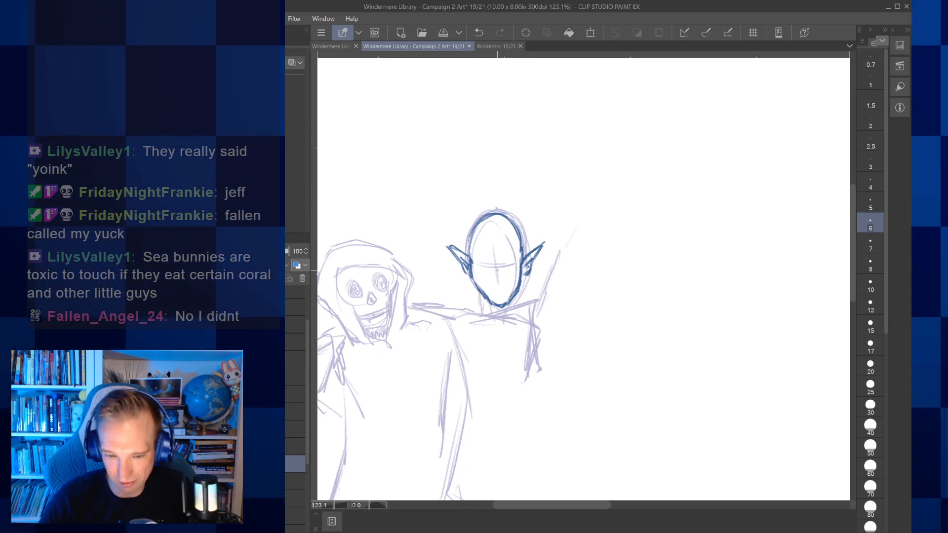
Step: Consult the necromancer's face on page 15/21 and draw matching eyebrows and upper eyelids on the elf's face on page 19/21
click(481, 46)
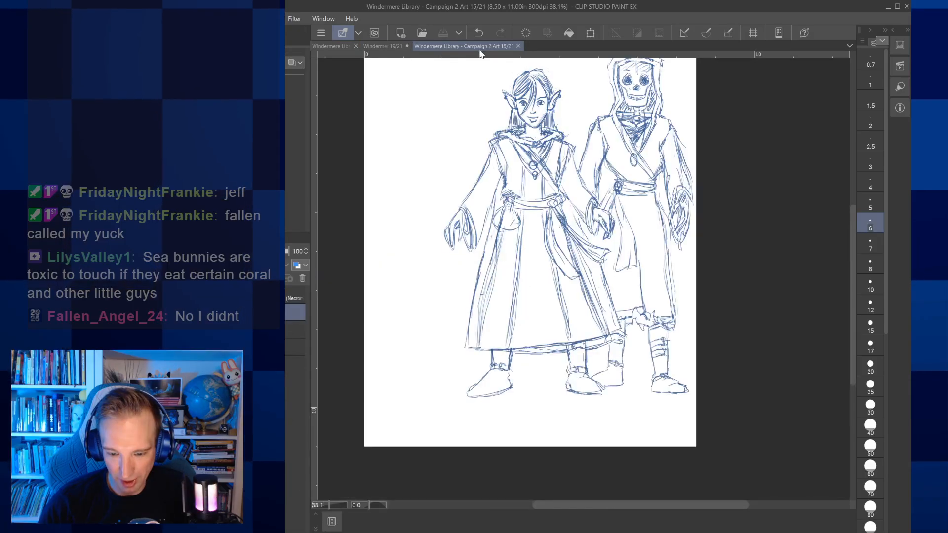
click(386, 45)
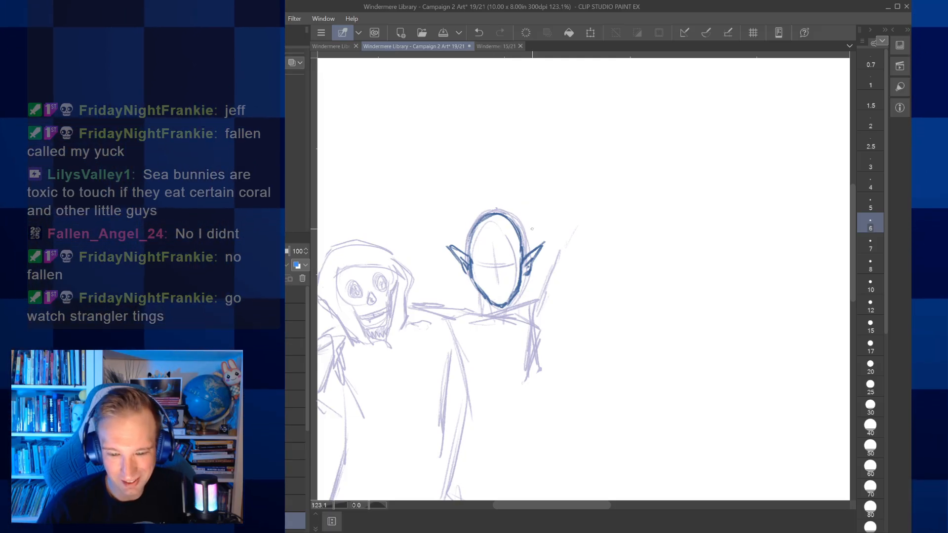
click(487, 46)
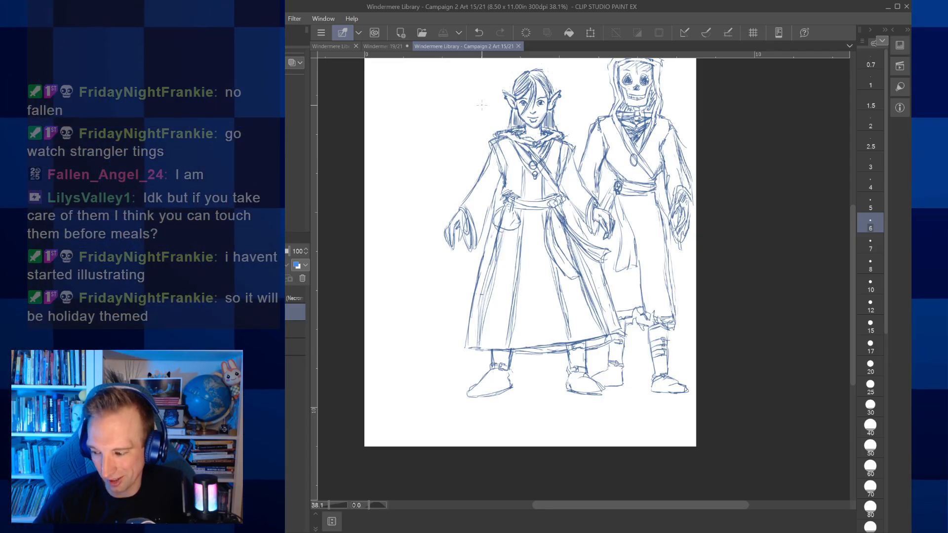
mouse_move(482, 105)
mouse_down()
mouse_move(475, 141)
mouse_move(450, 154)
mouse_move(470, 116)
mouse_up()
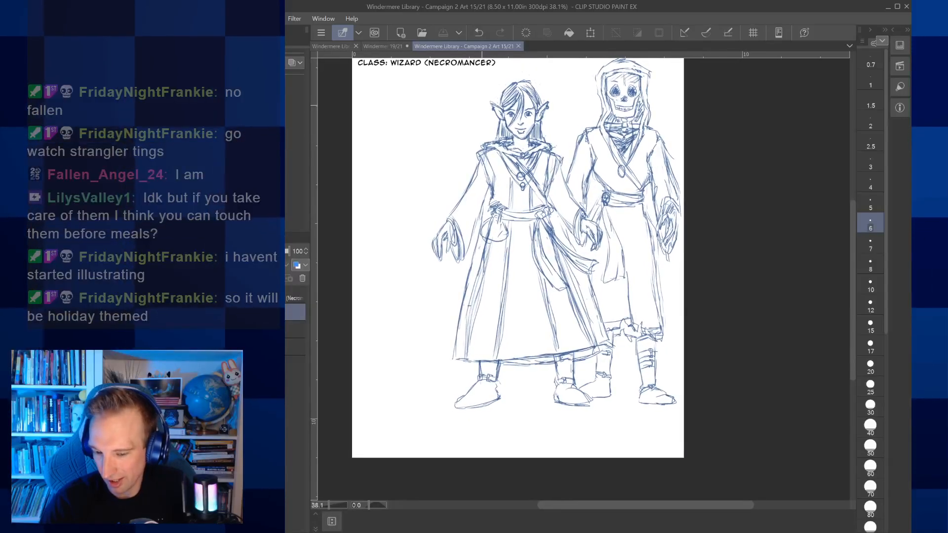
click(388, 46)
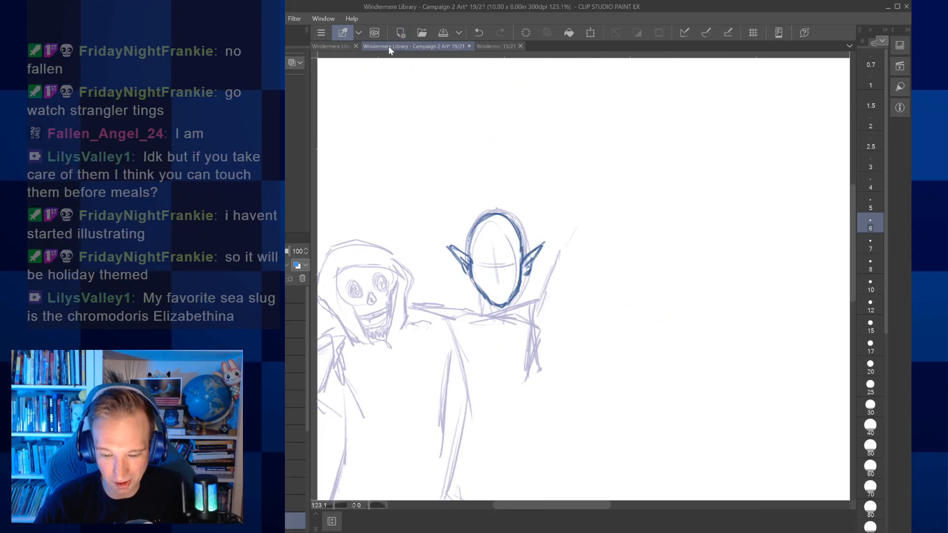
click(500, 46)
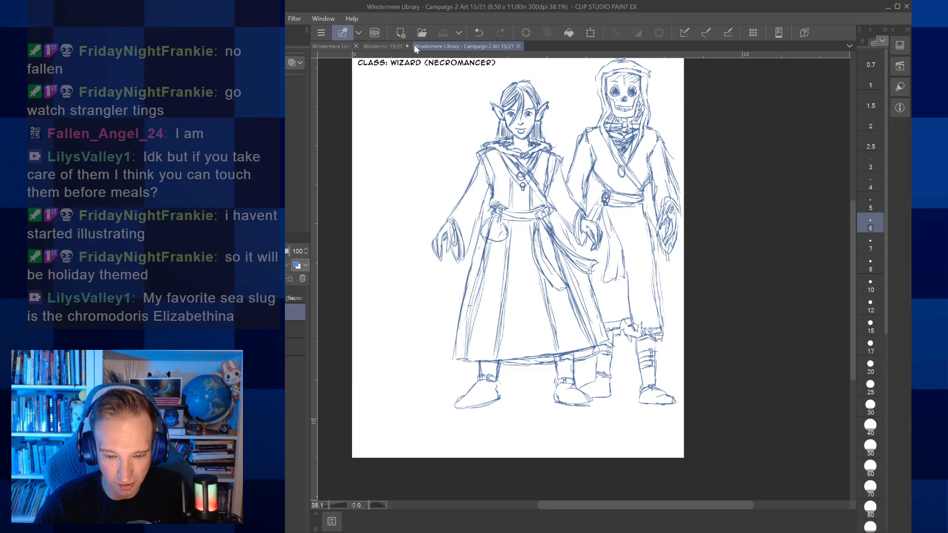
click(394, 45)
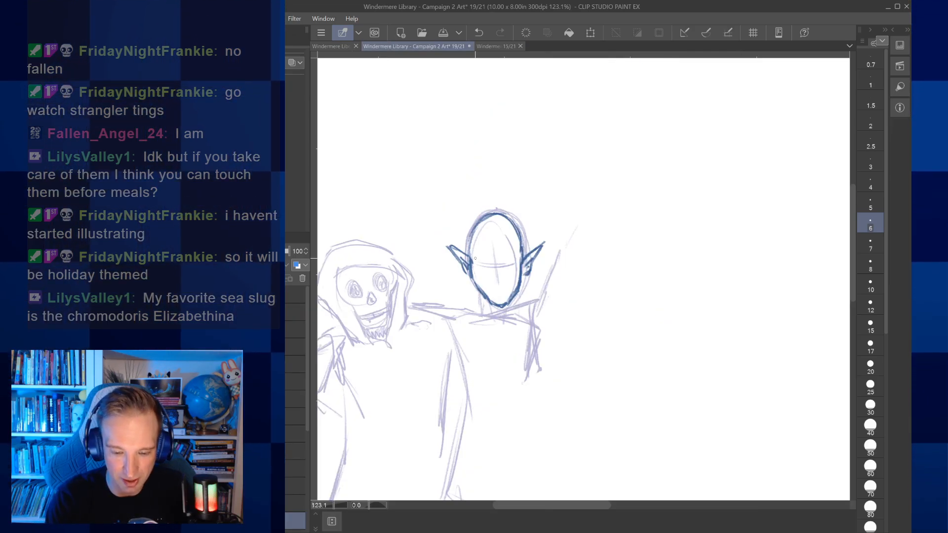
drag(475, 258, 489, 259)
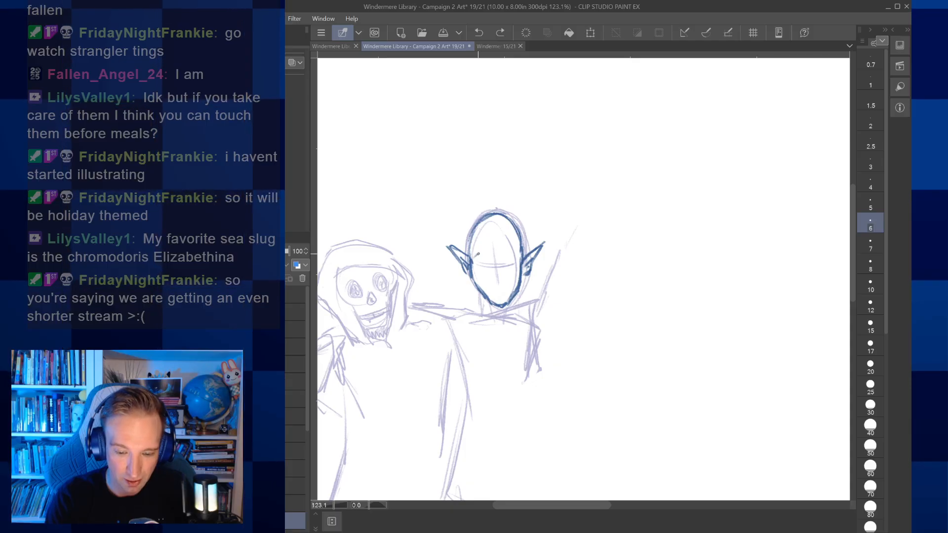
mouse_move(488, 256)
mouse_down()
mouse_move(515, 257)
mouse_move(488, 262)
mouse_up()
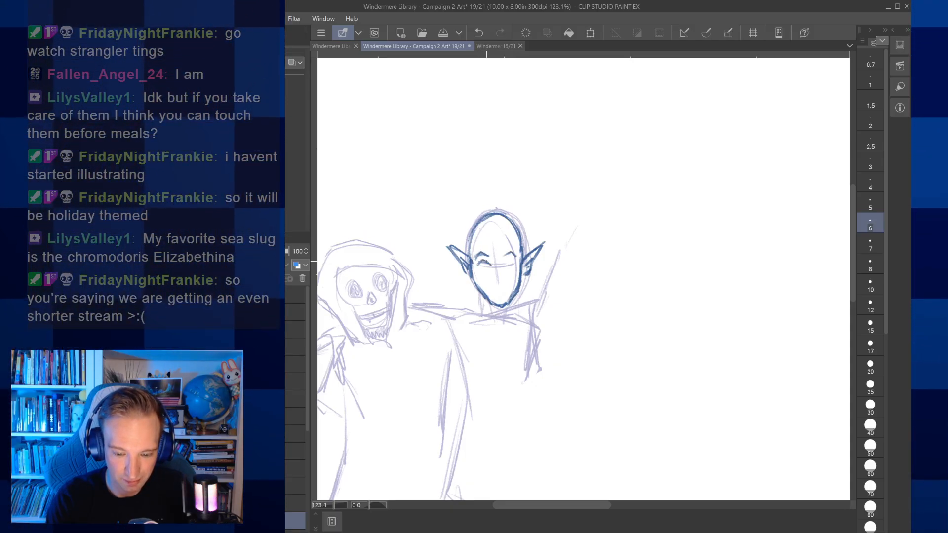
drag(506, 267, 517, 265)
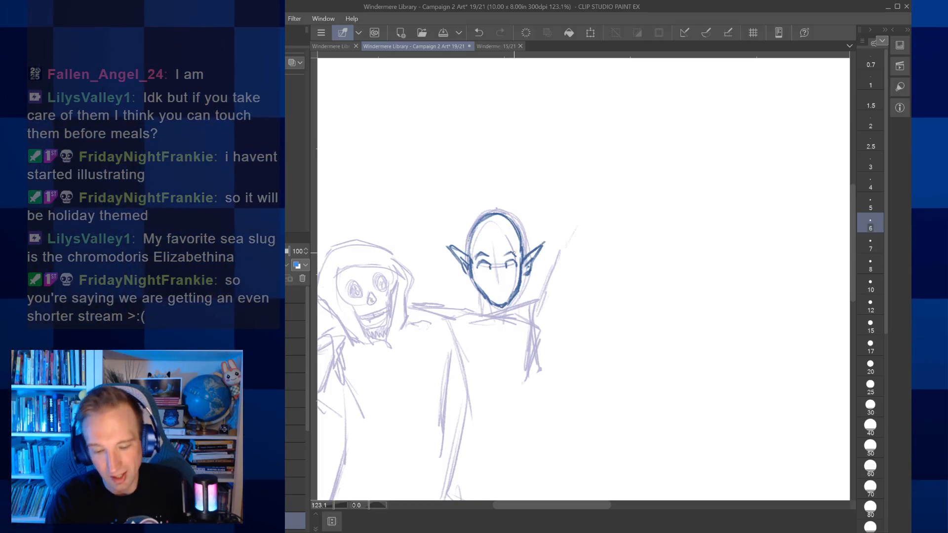
Step: Draw round irises beneath the upper eyelids of both of the elf's eyes
scroll(491, 256, up, 5)
drag(481, 281, 475, 282)
mouse_move(536, 271)
mouse_down()
mouse_move(550, 272)
mouse_move(544, 277)
mouse_up()
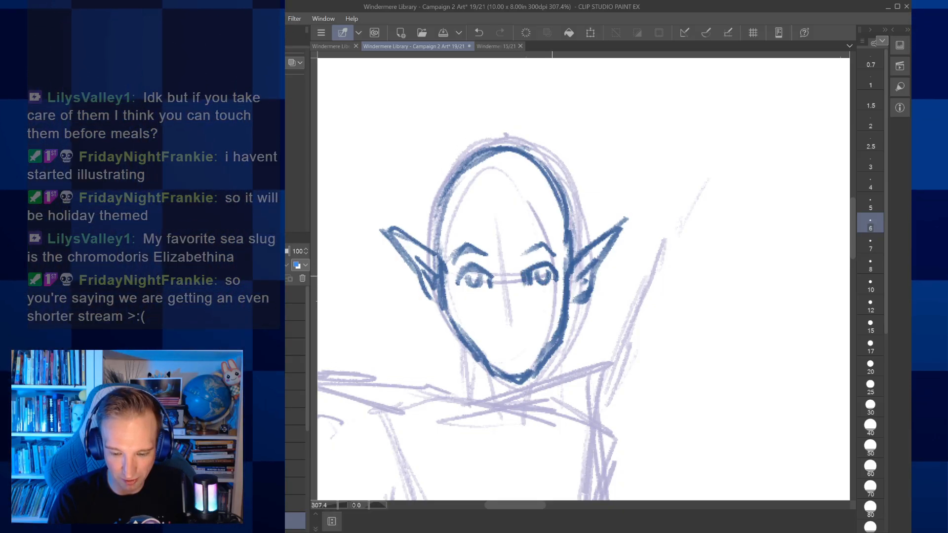
Step: Erase and redraw the elf's right-hand eye with a cleaner eyelid curve and a new iris
key(e)
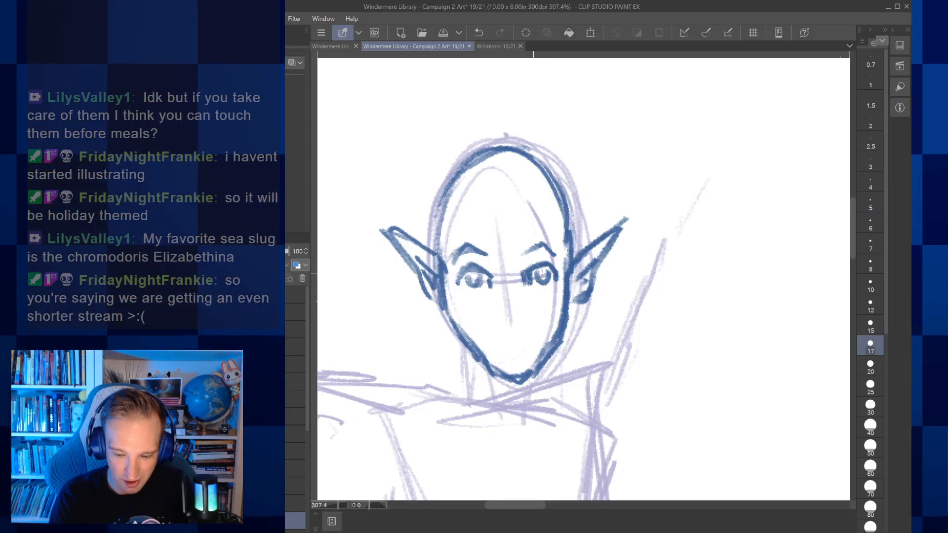
click(871, 264)
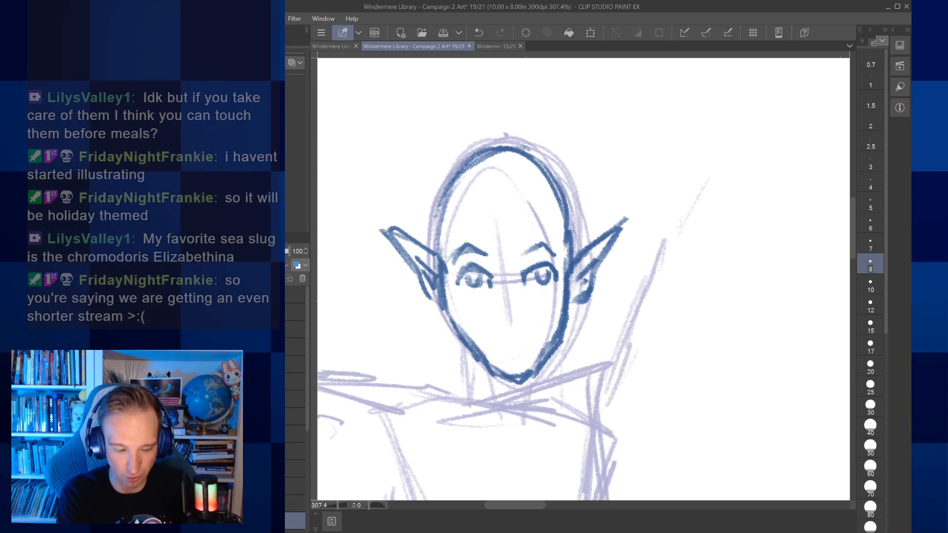
key(p)
drag(553, 268, 558, 275)
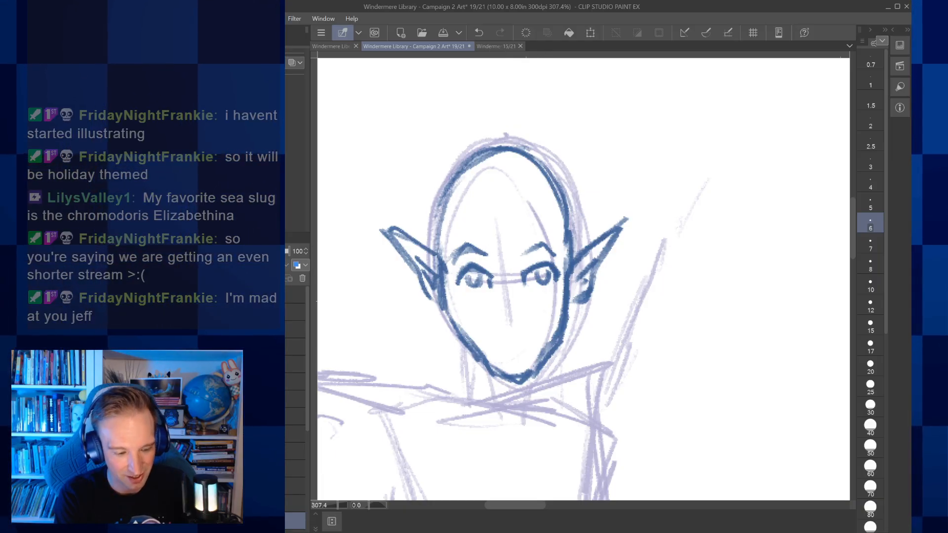
key(e)
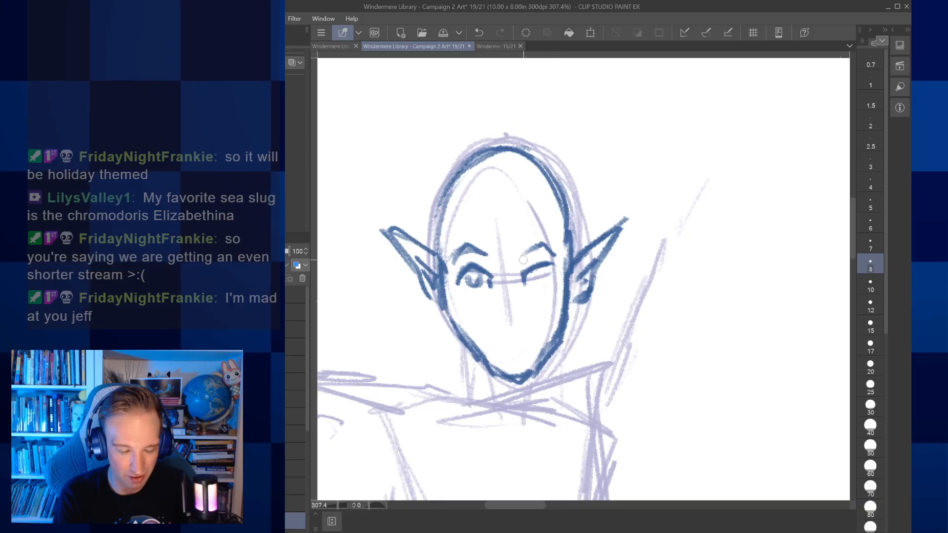
key(bracketleft)
key(bracketleft)
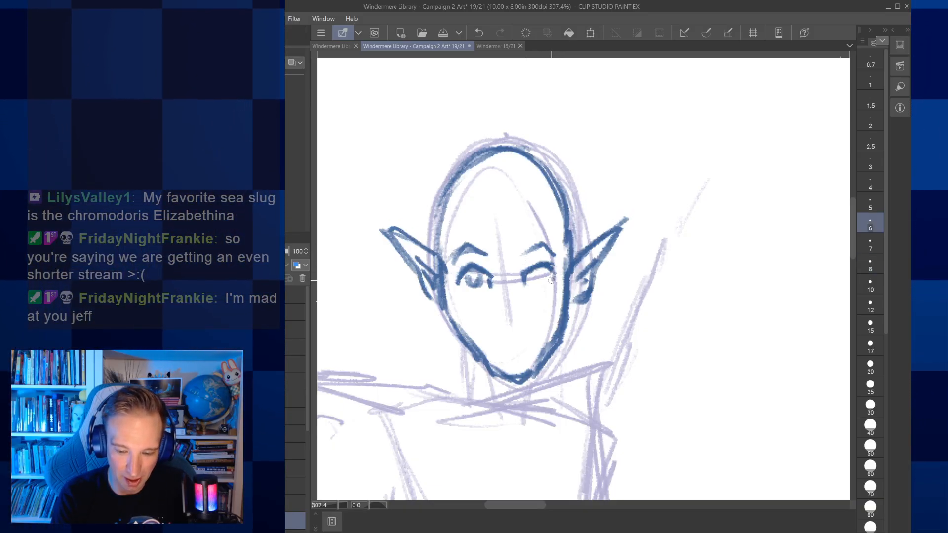
mouse_move(532, 271)
mouse_down()
mouse_move(546, 271)
mouse_move(540, 279)
mouse_up()
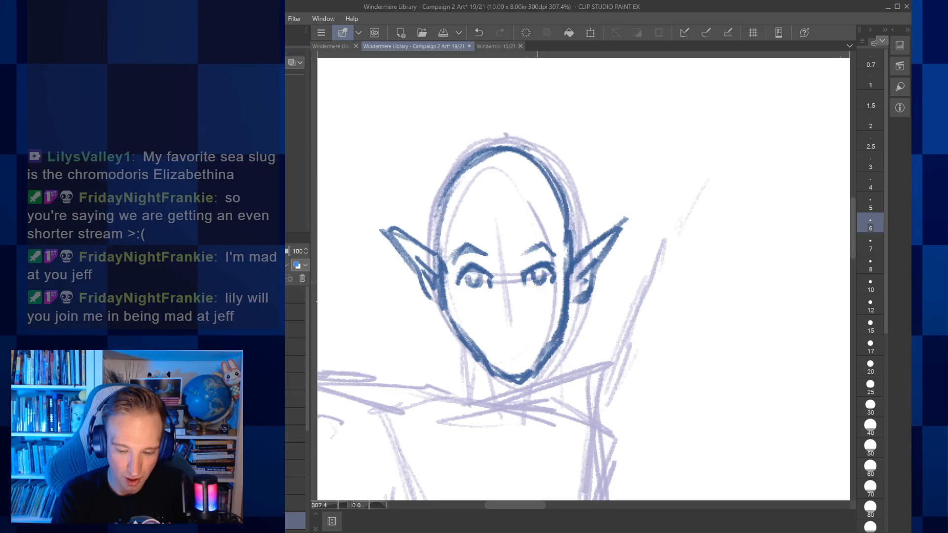
Step: Darken the iris of the elf's left-hand eye and save page 19/21
drag(476, 282, 482, 279)
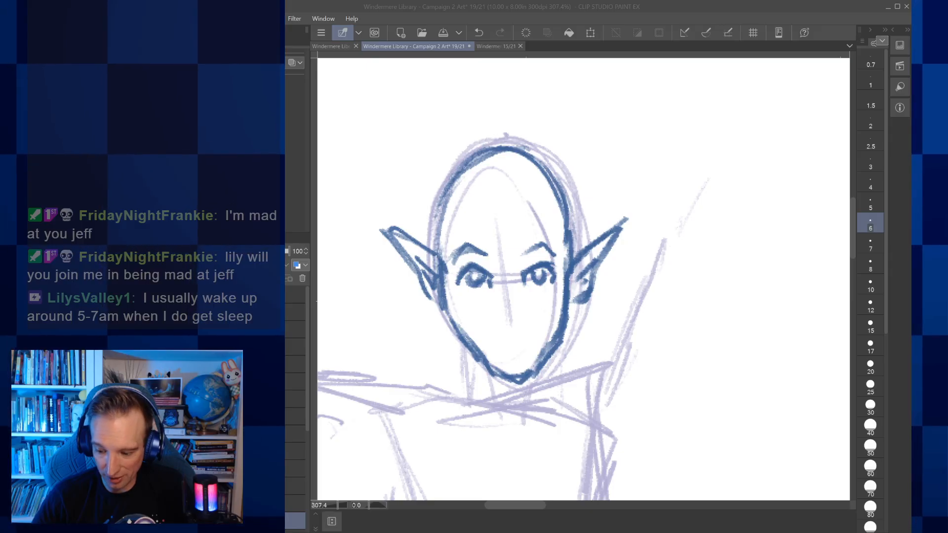
click(676, 529)
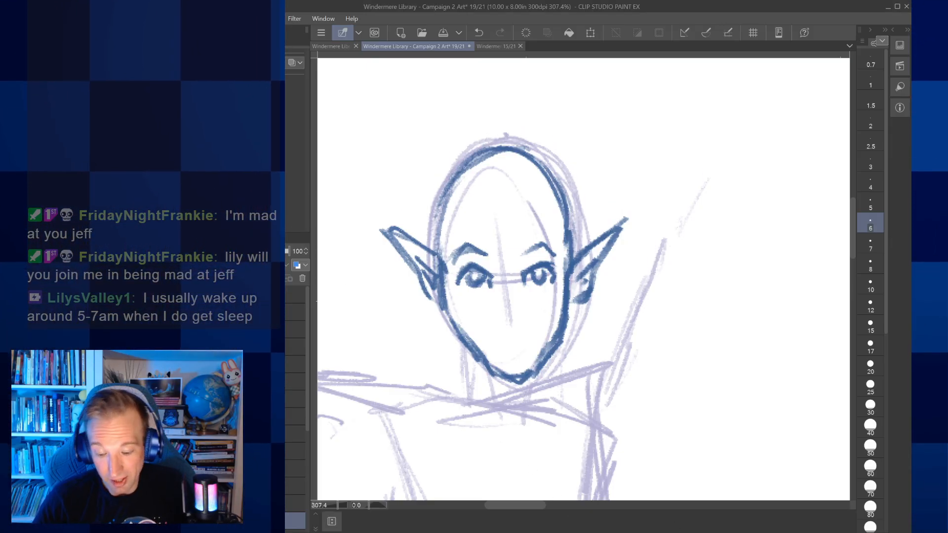
key(ctrl+s)
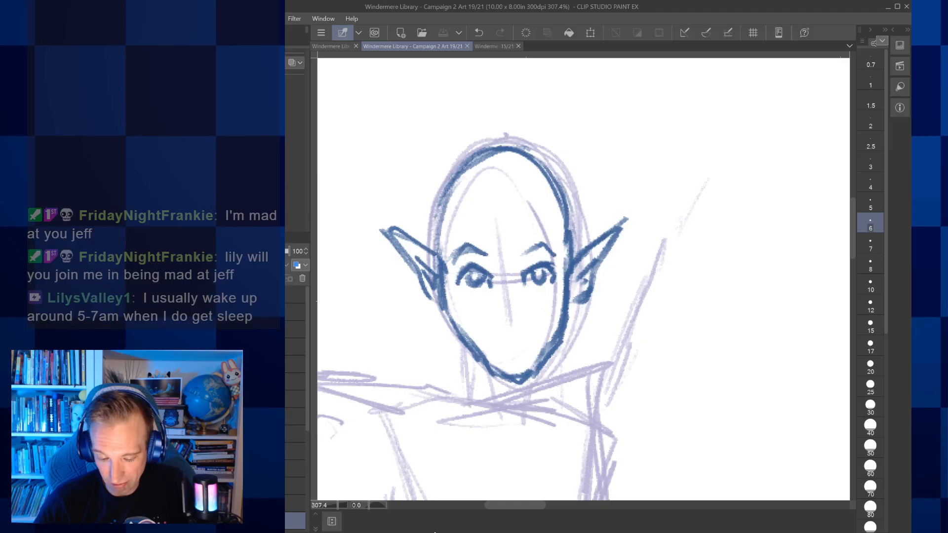